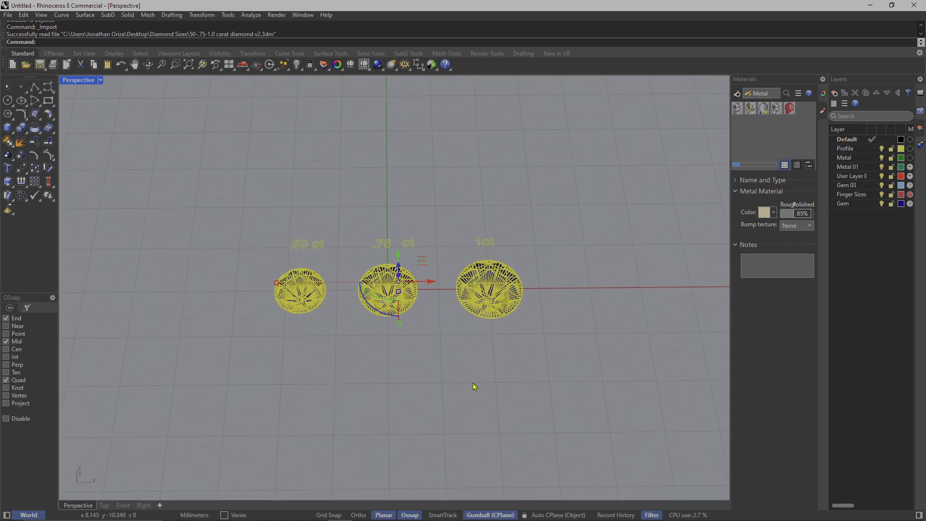
Delete the .50 ct and .75 ct diamonds with their labels, and the 1ct label, keeping only the 1 carat diamond.
{"action": "left_click", "coordinate": [436, 363]}
{"action": "left_click_drag", "start_coordinate": [207, 208], "coordinate": [435, 372]}
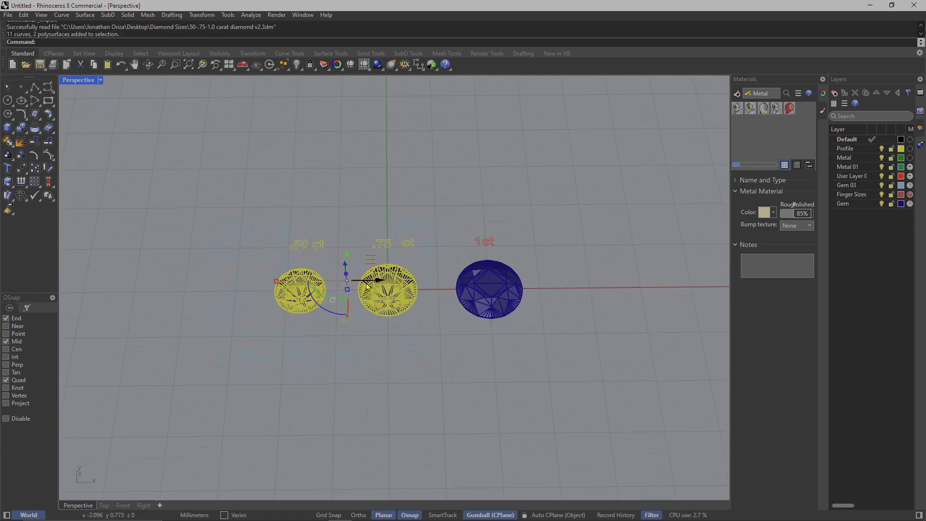
{"action": "scroll", "coordinate": [437, 289], "scroll_direction": "up", "scroll_amount": 3}
{"action": "scroll", "coordinate": [436, 291], "scroll_direction": "down", "scroll_amount": 4}
{"action": "mouse_move", "coordinate": [436, 290]}
{"action": "right_mouse_down"}
{"action": "mouse_move", "coordinate": [427, 296]}
{"action": "mouse_move", "coordinate": [446, 290]}
{"action": "right_mouse_up"}
{"action": "scroll", "coordinate": [437, 291], "scroll_direction": "up", "scroll_amount": 4}
{"action": "key", "text": "Delete"}
{"action": "left_click_drag", "start_coordinate": [458, 187], "coordinate": [573, 252]}
{"action": "key", "text": "Delete"}
Move the 1 carat diamond from its bottom tip to the origin (0) and deselect it.
{"action": "right_click_drag", "start_coordinate": [572, 252], "coordinate": [517, 343]}
{"action": "scroll", "coordinate": [517, 343], "scroll_direction": "up", "scroll_amount": 2}
{"action": "left_click", "coordinate": [531, 262]}
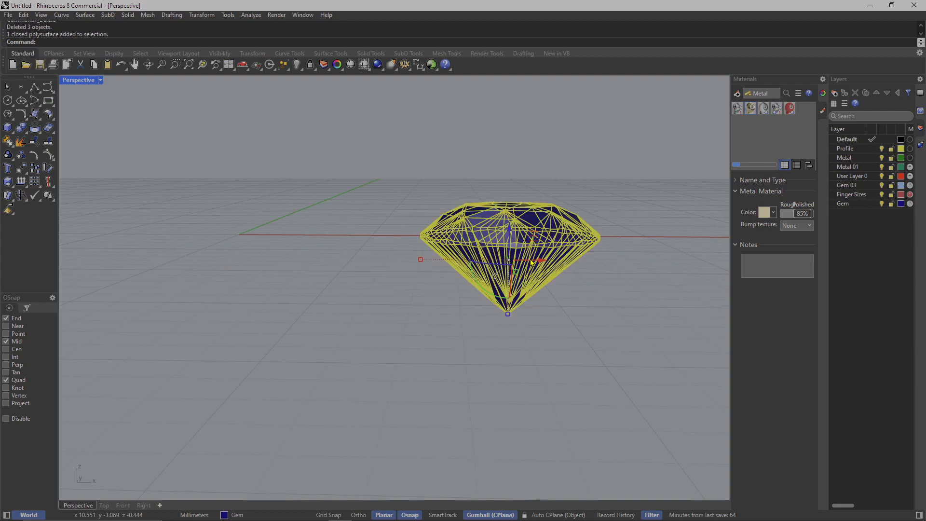
{"action": "right_click_drag", "start_coordinate": [510, 260], "coordinate": [487, 269]}
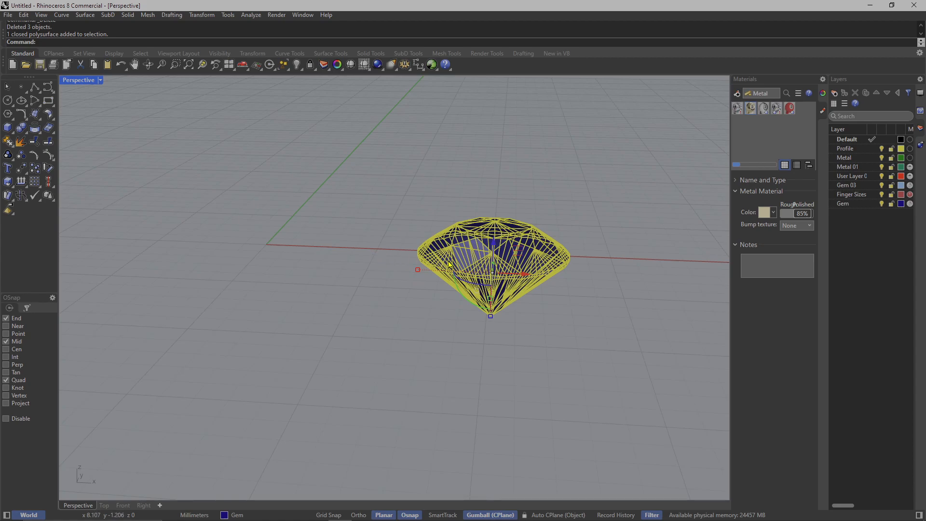
{"action": "mouse_move", "coordinate": [513, 300]}
{"action": "right_mouse_down"}
{"action": "mouse_move", "coordinate": [500, 320]}
{"action": "mouse_move", "coordinate": [471, 312]}
{"action": "mouse_move", "coordinate": [501, 331]}
{"action": "mouse_move", "coordinate": [518, 310]}
{"action": "right_mouse_up"}
{"action": "left_click", "coordinate": [461, 337]}
{"action": "right_click_drag", "start_coordinate": [460, 337], "coordinate": [514, 340]}
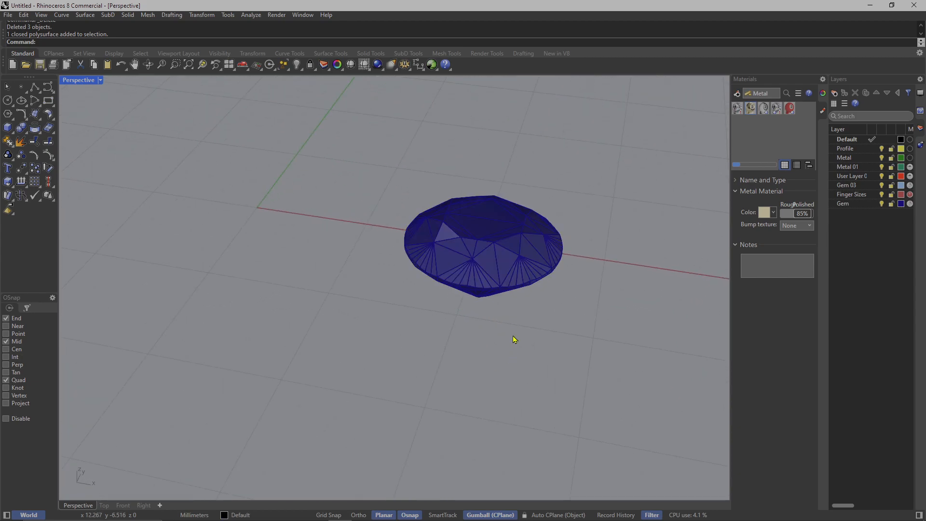
{"action": "left_click", "coordinate": [481, 256]}
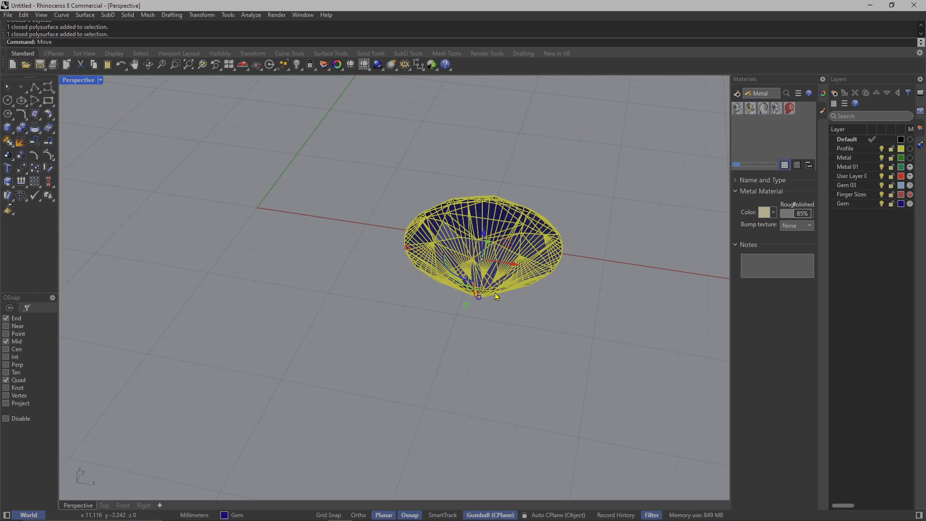
{"action": "right_click_drag", "start_coordinate": [493, 290], "coordinate": [512, 233]}
{"action": "left_click", "coordinate": [467, 338]}
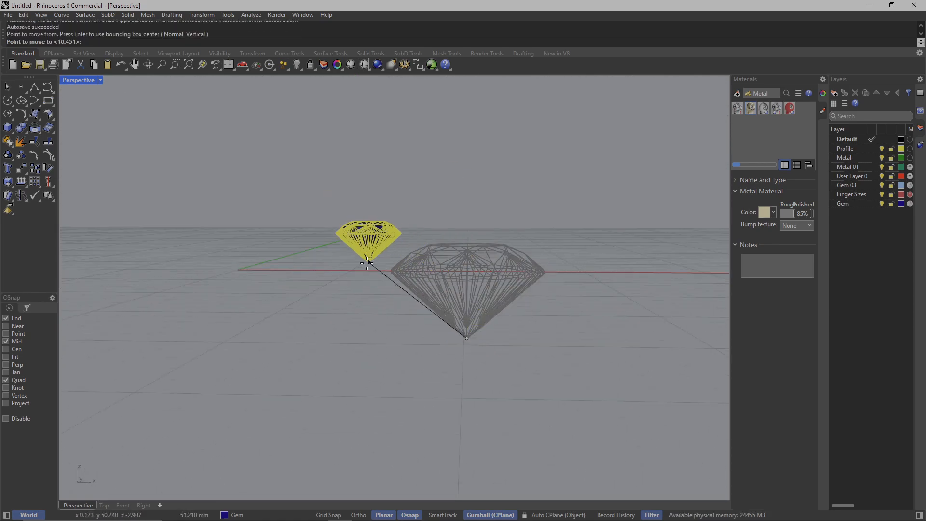
{"action": "type", "text": "0"}
{"action": "key", "text": "Return"}
{"action": "right_click_drag", "start_coordinate": [491, 337], "coordinate": [457, 378]}
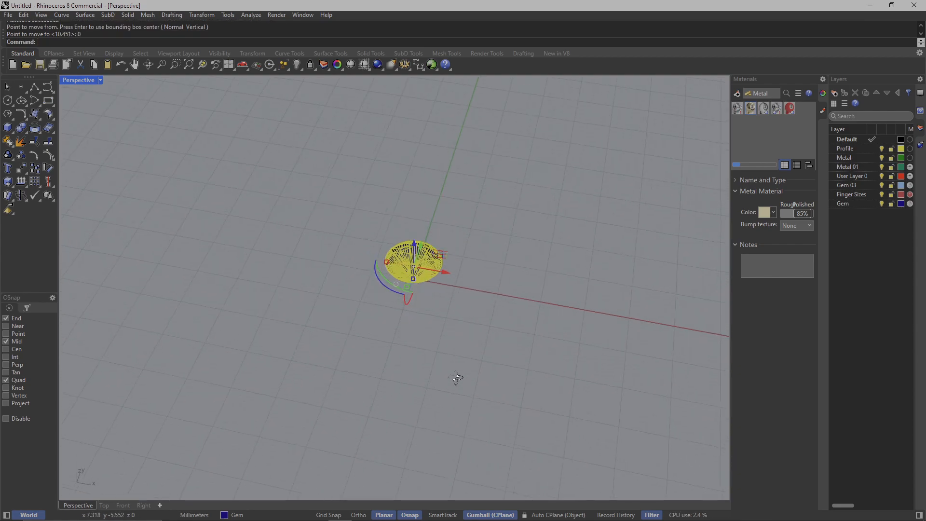
{"action": "scroll", "coordinate": [424, 277], "scroll_direction": "up", "scroll_amount": 7}
{"action": "key", "text": "Escape"}
{"action": "scroll", "coordinate": [429, 289], "scroll_direction": "down", "scroll_amount": 2}
{"action": "left_click", "coordinate": [432, 292]}
{"action": "scroll", "coordinate": [420, 296], "scroll_direction": "down", "scroll_amount": 5}
{"action": "left_click", "coordinate": [332, 303]}
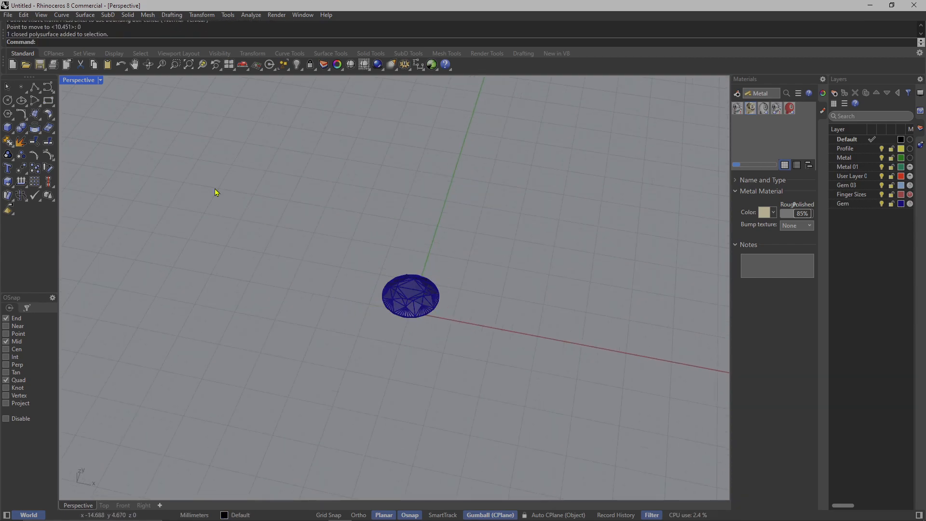
Draw a circle 17.33 mm in diameter centred on the origin (0) in the Front view.
{"action": "double_click", "coordinate": [82, 81]}
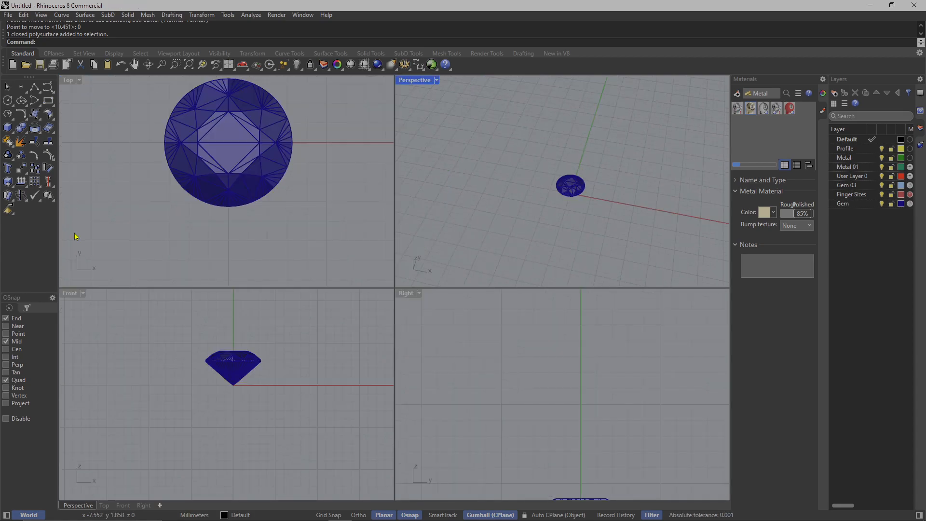
{"action": "double_click", "coordinate": [79, 296]}
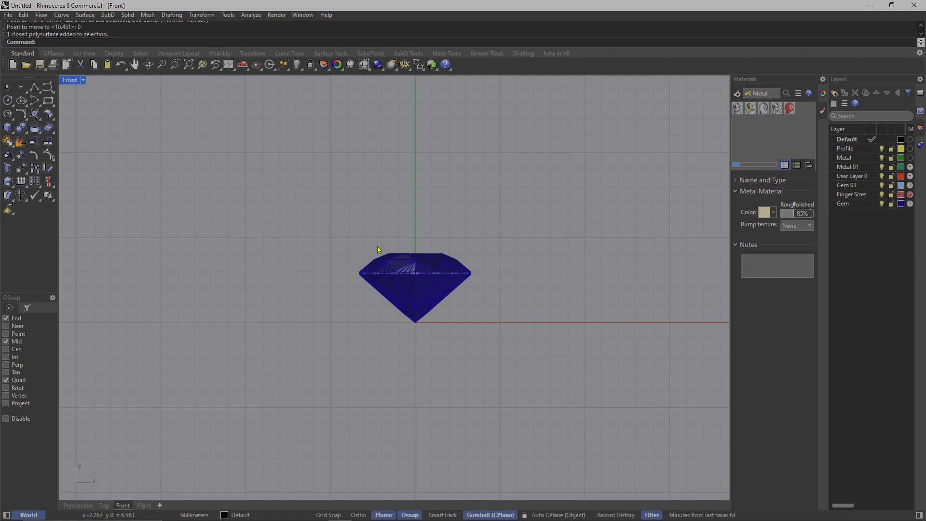
{"action": "right_click_drag", "start_coordinate": [378, 249], "coordinate": [387, 221]}
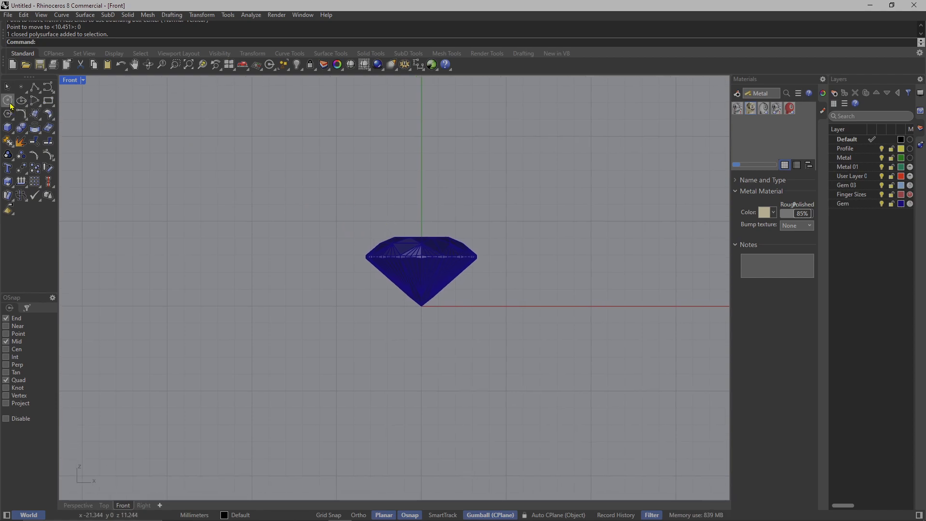
{"action": "left_click", "coordinate": [8, 101]}
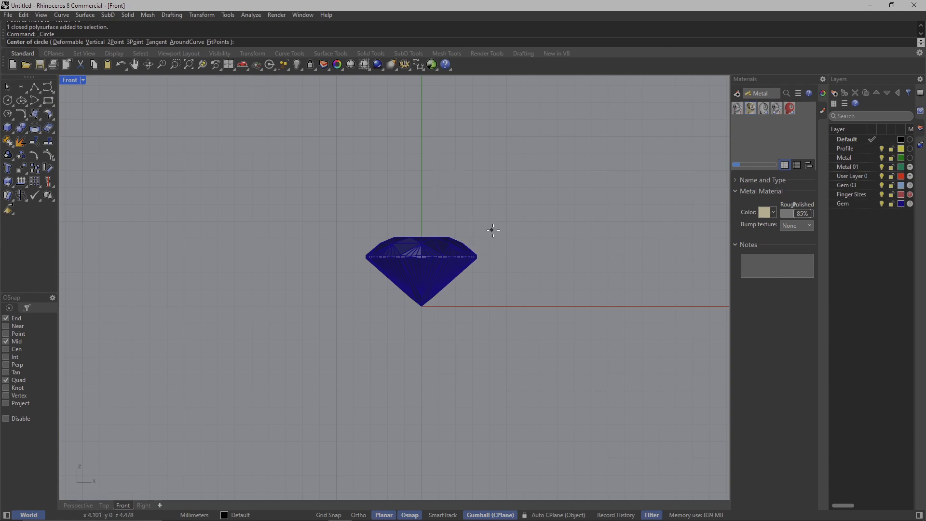
{"action": "type", "text": "0"}
{"action": "key", "text": "Return"}
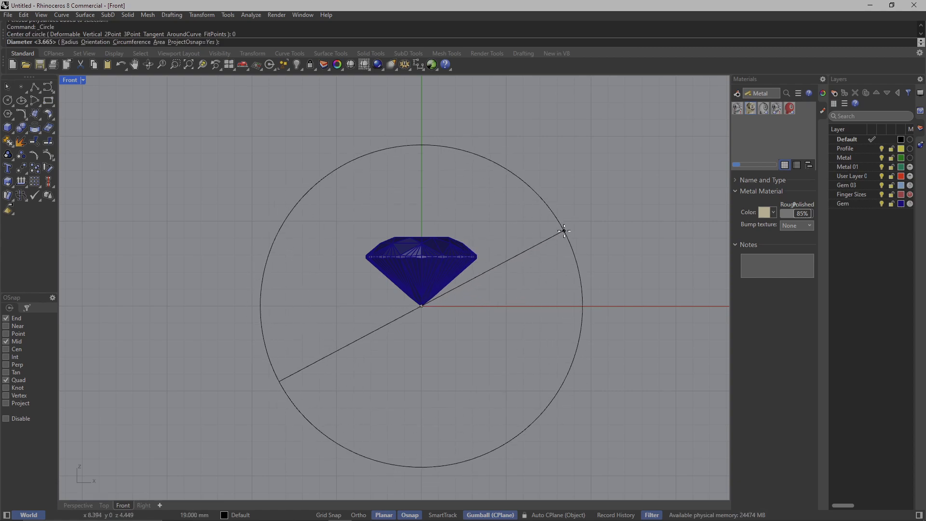
{"action": "type", "text": "1"}
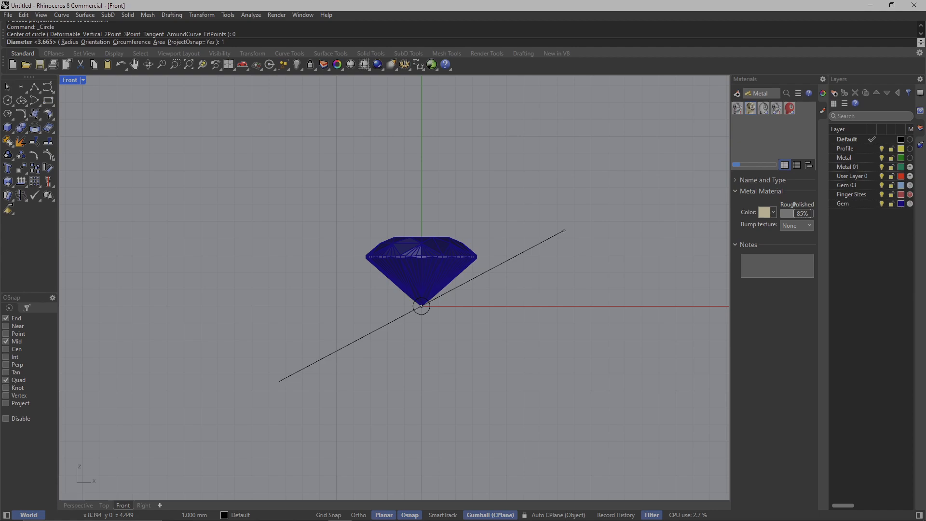
{"action": "type", "text": "7"}
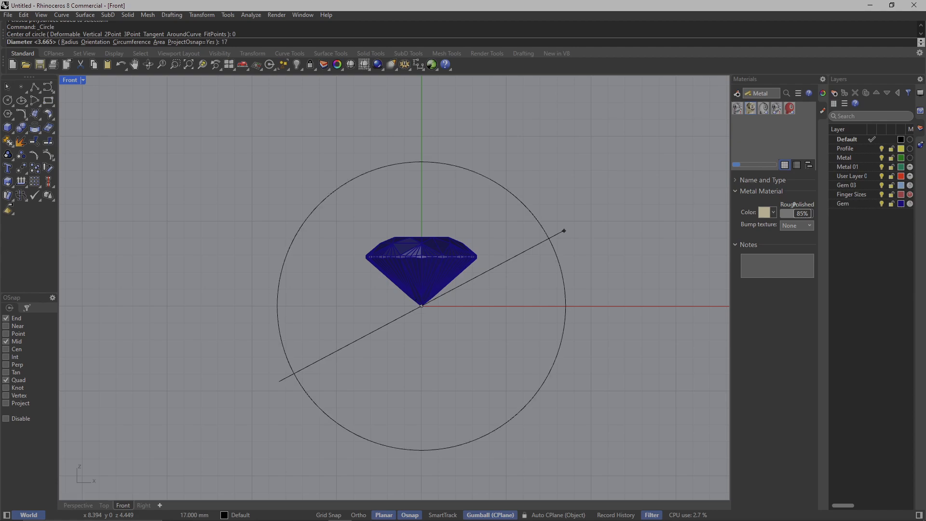
{"action": "type", "text": ".33"}
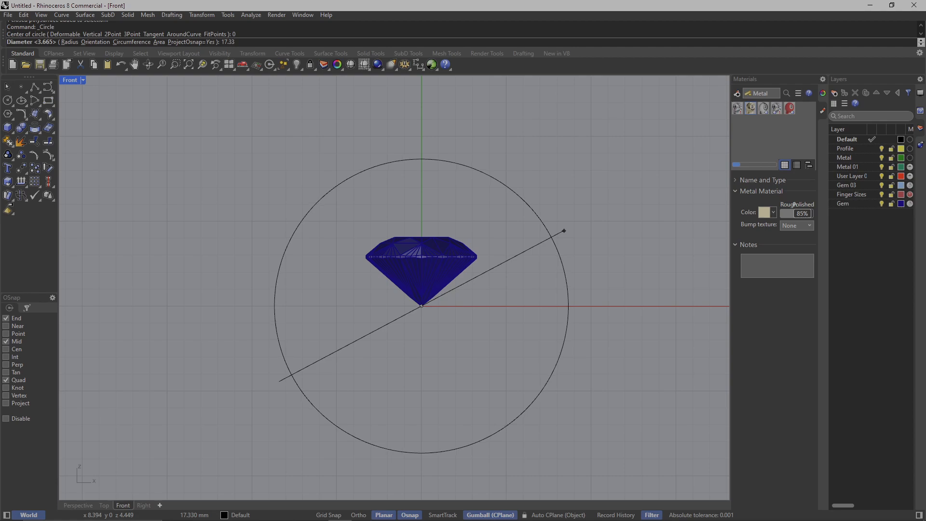
{"action": "key", "text": "Return"}
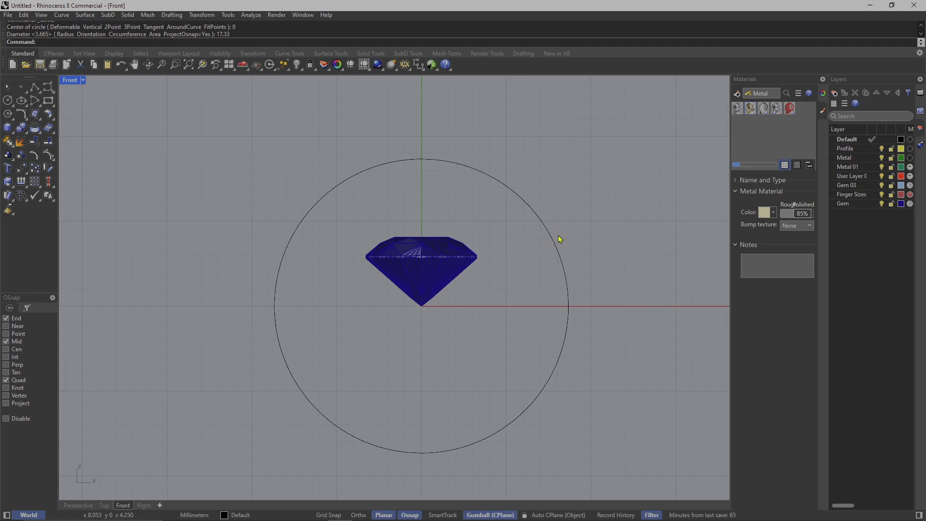
Raise the diamond vertically so its tip sits a small gap above the top of the 17.33 mm circle.
{"action": "left_click", "coordinate": [554, 241]}
{"action": "right_click_drag", "start_coordinate": [479, 202], "coordinate": [477, 224]}
{"action": "left_click", "coordinate": [410, 264]}
{"action": "scroll", "coordinate": [411, 263], "scroll_direction": "down", "scroll_amount": 6}
{"action": "right_click_drag", "start_coordinate": [421, 230], "coordinate": [420, 236]}
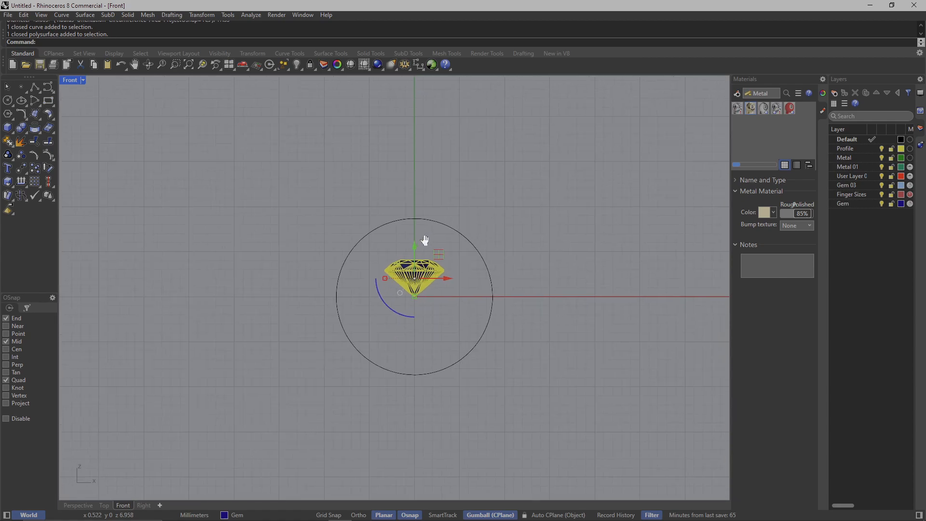
{"action": "scroll", "coordinate": [425, 240], "scroll_direction": "up", "scroll_amount": 4}
{"action": "left_click_drag", "start_coordinate": [416, 309], "coordinate": [417, 160]}
{"action": "left_click", "coordinate": [406, 160]}
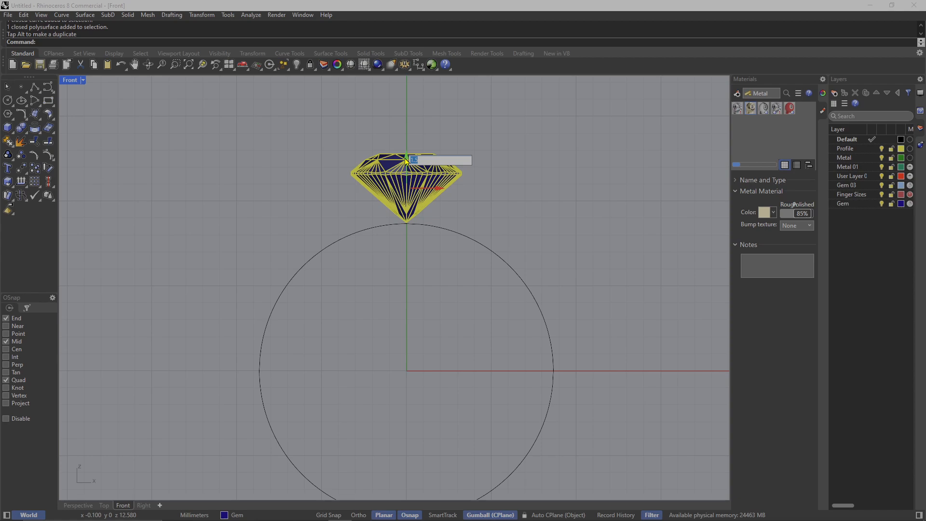
{"action": "key", "text": "Return"}
Examine the diamond's position above the finger-size circle from several angles in the Perspective view.
{"action": "double_click", "coordinate": [67, 81]}
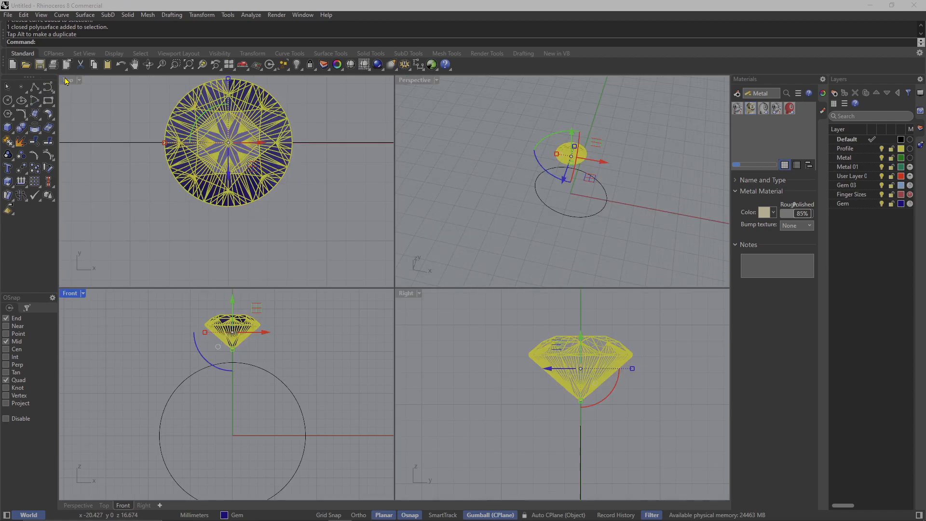
{"action": "double_click", "coordinate": [407, 82]}
{"action": "right_click_drag", "start_coordinate": [463, 226], "coordinate": [428, 272]}
{"action": "key", "text": "Escape"}
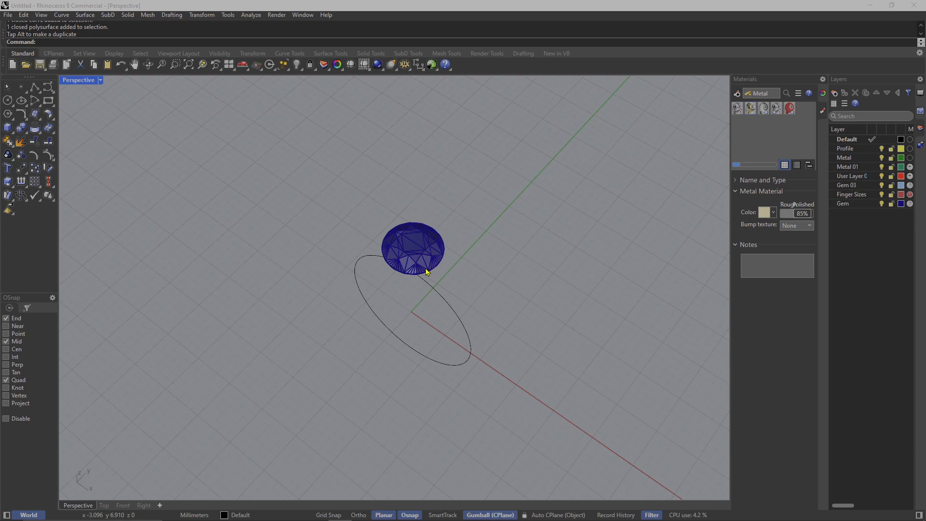
{"action": "right_click_drag", "start_coordinate": [432, 309], "coordinate": [436, 253]}
{"action": "scroll", "coordinate": [400, 268], "scroll_direction": "up", "scroll_amount": 7}
{"action": "scroll", "coordinate": [413, 258], "scroll_direction": "down", "scroll_amount": 5}
{"action": "scroll", "coordinate": [436, 253], "scroll_direction": "up", "scroll_amount": 5}
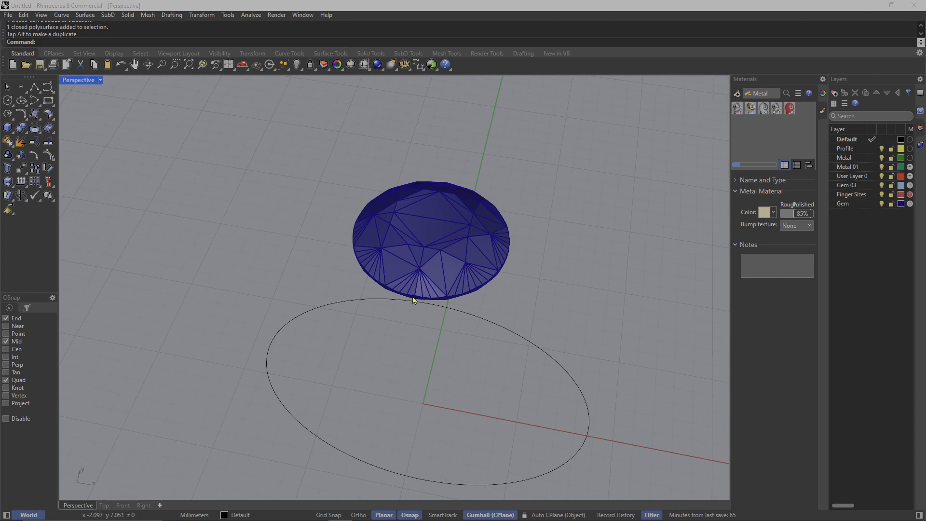
{"action": "right_click_drag", "start_coordinate": [425, 295], "coordinate": [436, 186]}
{"action": "scroll", "coordinate": [407, 200], "scroll_direction": "up", "scroll_amount": 4}
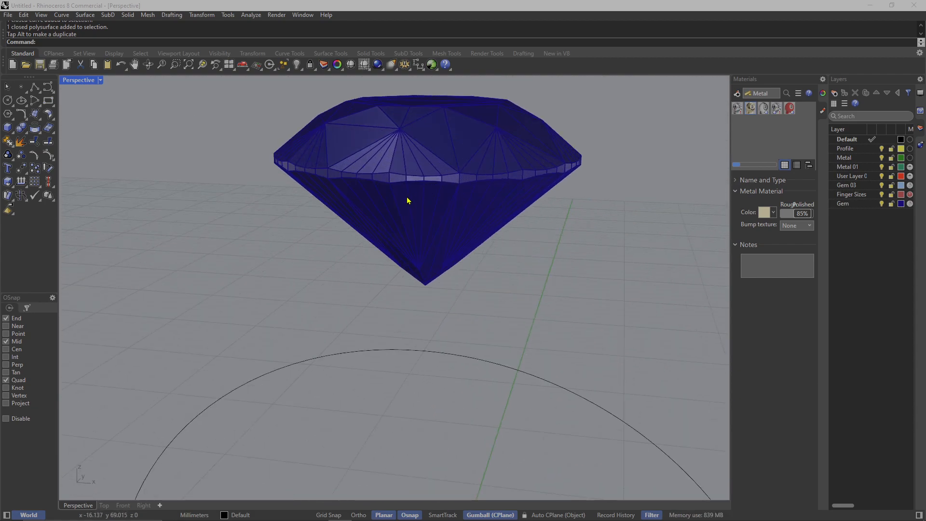
{"action": "right_click_drag", "start_coordinate": [413, 221], "coordinate": [432, 245]}
{"action": "scroll", "coordinate": [435, 217], "scroll_direction": "down", "scroll_amount": 5}
{"action": "scroll", "coordinate": [442, 217], "scroll_direction": "up", "scroll_amount": 5}
{"action": "left_click", "coordinate": [459, 210]}
{"action": "scroll", "coordinate": [457, 211], "scroll_direction": "down", "scroll_amount": 6}
{"action": "left_click", "coordinate": [326, 252]}
{"action": "scroll", "coordinate": [368, 256], "scroll_direction": "down", "scroll_amount": 4}
{"action": "right_click_drag", "start_coordinate": [368, 256], "coordinate": [273, 223]}
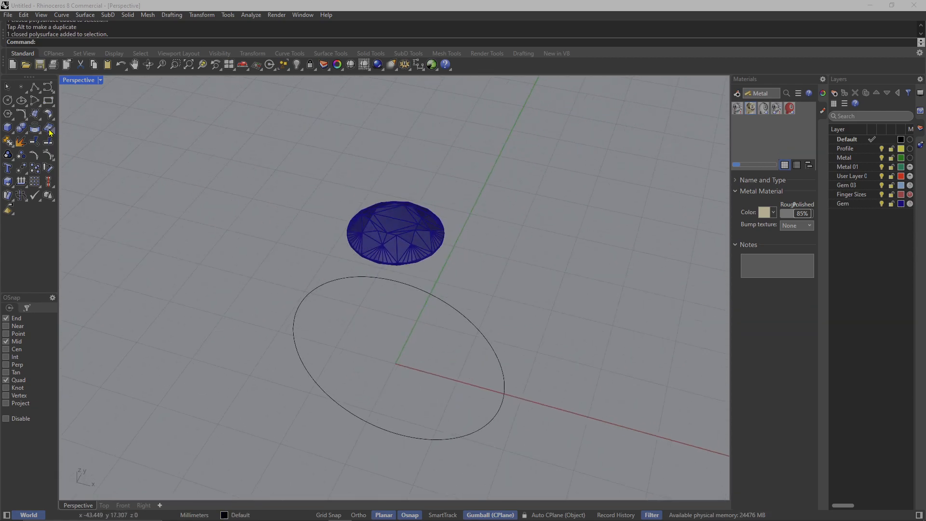
Draw a horizontal circle about 4.5 mm in diameter centred on the origin.
{"action": "left_click", "coordinate": [8, 102]}
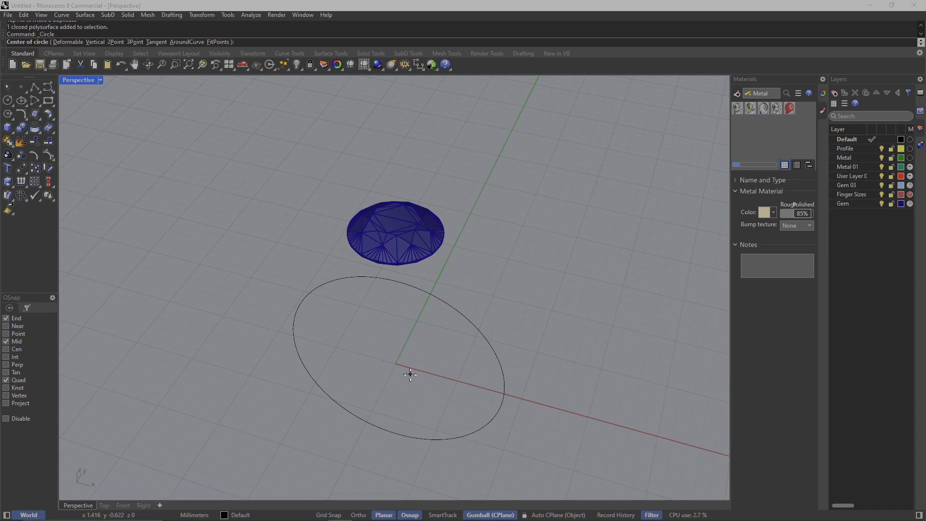
{"action": "left_click", "coordinate": [396, 363]}
{"action": "scroll", "coordinate": [413, 374], "scroll_direction": "up", "scroll_amount": 3}
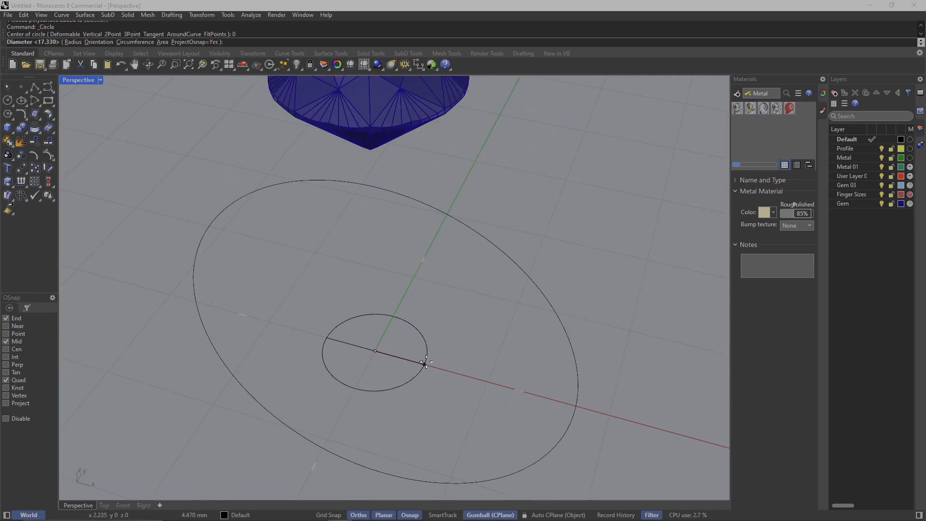
{"action": "left_click", "coordinate": [424, 365]}
{"action": "scroll", "coordinate": [424, 374], "scroll_direction": "down", "scroll_amount": 2}
Raise the small circle to the diamond's pavilion and scale it up uniformly so it surrounds the stone below the girdle.
{"action": "left_click", "coordinate": [424, 372]}
{"action": "right_click_drag", "start_coordinate": [423, 372], "coordinate": [445, 295]}
{"action": "left_click_drag", "start_coordinate": [394, 343], "coordinate": [395, 146]}
{"action": "right_click_drag", "start_coordinate": [396, 146], "coordinate": [404, 202]}
{"action": "scroll", "coordinate": [386, 212], "scroll_direction": "up", "scroll_amount": 7}
{"action": "scroll", "coordinate": [404, 202], "scroll_direction": "down", "scroll_amount": 2}
{"action": "scroll", "coordinate": [449, 144], "scroll_direction": "up", "scroll_amount": 3}
{"action": "left_click", "coordinate": [449, 182]}
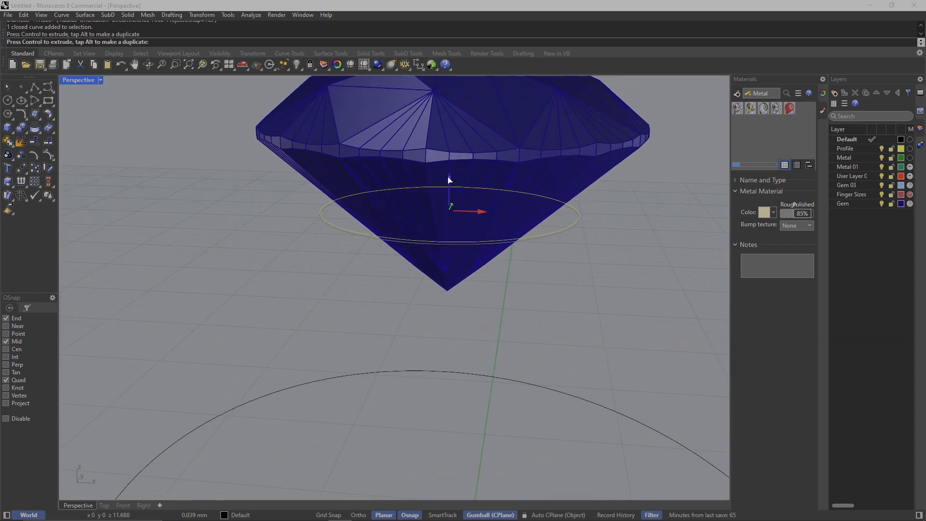
{"action": "left_click_drag", "start_coordinate": [325, 203], "coordinate": [302, 203], "text": "shift"}
{"action": "scroll", "coordinate": [338, 208], "scroll_direction": "down", "scroll_amount": 8}
Examine from above and from the side how the small circle fits around the diamond's pavilion.
{"action": "right_click_drag", "start_coordinate": [339, 209], "coordinate": [361, 331]}
{"action": "scroll", "coordinate": [338, 203], "scroll_direction": "up", "scroll_amount": 8}
{"action": "scroll", "coordinate": [320, 219], "scroll_direction": "down", "scroll_amount": 8}
{"action": "scroll", "coordinate": [335, 335], "scroll_direction": "up", "scroll_amount": 7}
{"action": "scroll", "coordinate": [388, 321], "scroll_direction": "down", "scroll_amount": 7}
{"action": "scroll", "coordinate": [383, 237], "scroll_direction": "up", "scroll_amount": 6}
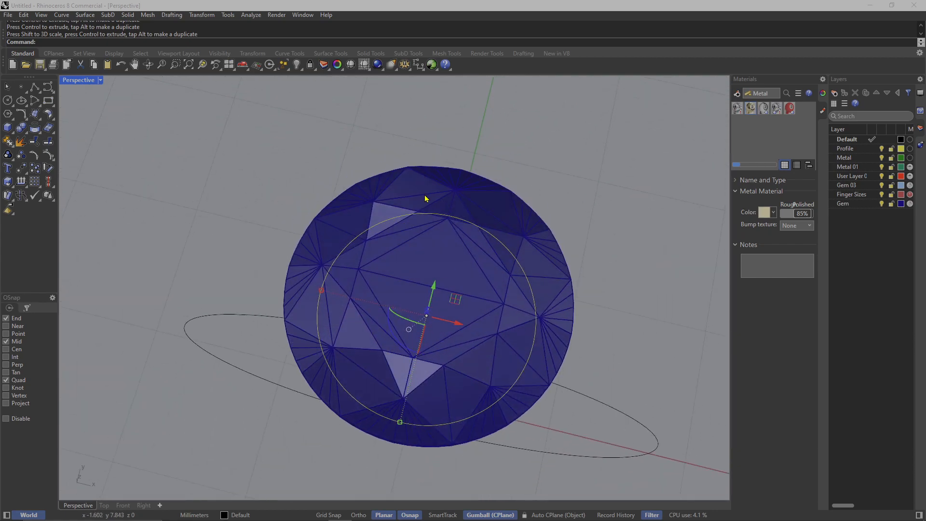
{"action": "scroll", "coordinate": [425, 198], "scroll_direction": "down", "scroll_amount": 6}
{"action": "right_click_drag", "start_coordinate": [425, 198], "coordinate": [543, 208]}
{"action": "right_click_drag", "start_coordinate": [458, 258], "coordinate": [460, 212]}
{"action": "scroll", "coordinate": [436, 232], "scroll_direction": "up", "scroll_amount": 4}
{"action": "right_click_drag", "start_coordinate": [375, 295], "coordinate": [357, 232]}
{"action": "scroll", "coordinate": [369, 249], "scroll_direction": "up", "scroll_amount": 4}
{"action": "right_click_drag", "start_coordinate": [415, 245], "coordinate": [403, 270]}
{"action": "scroll", "coordinate": [387, 275], "scroll_direction": "down", "scroll_amount": 2}
{"action": "scroll", "coordinate": [365, 253], "scroll_direction": "up", "scroll_amount": 2}
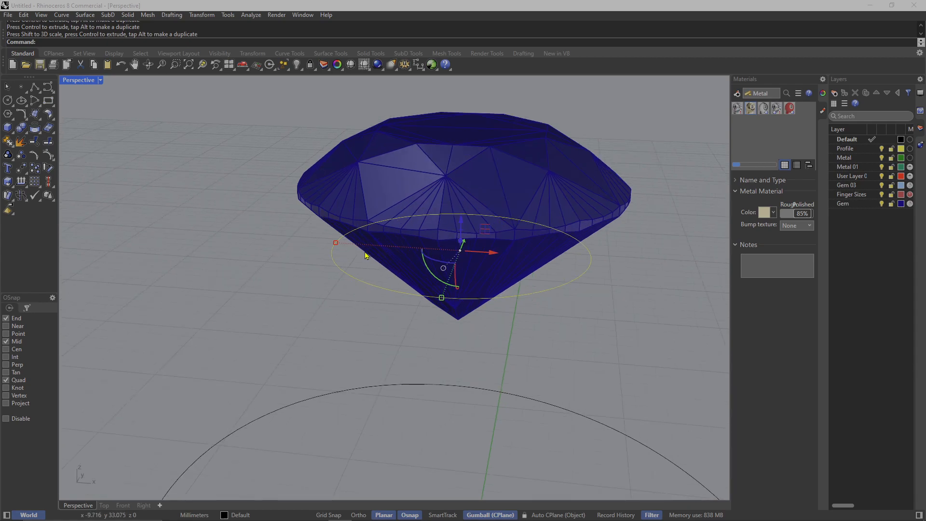
Create a closed pipe 0.9 mm in diameter along the small circle under the diamond.
{"action": "mouse_move", "coordinate": [373, 228]}
{"action": "right_mouse_down"}
{"action": "mouse_move", "coordinate": [386, 213]}
{"action": "mouse_move", "coordinate": [372, 239]}
{"action": "right_mouse_up"}
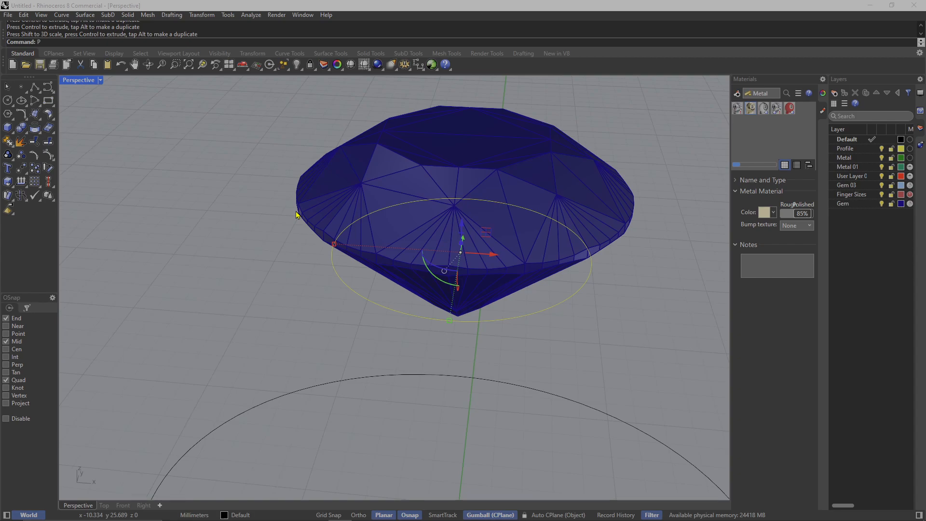
{"action": "key", "text": "Return"}
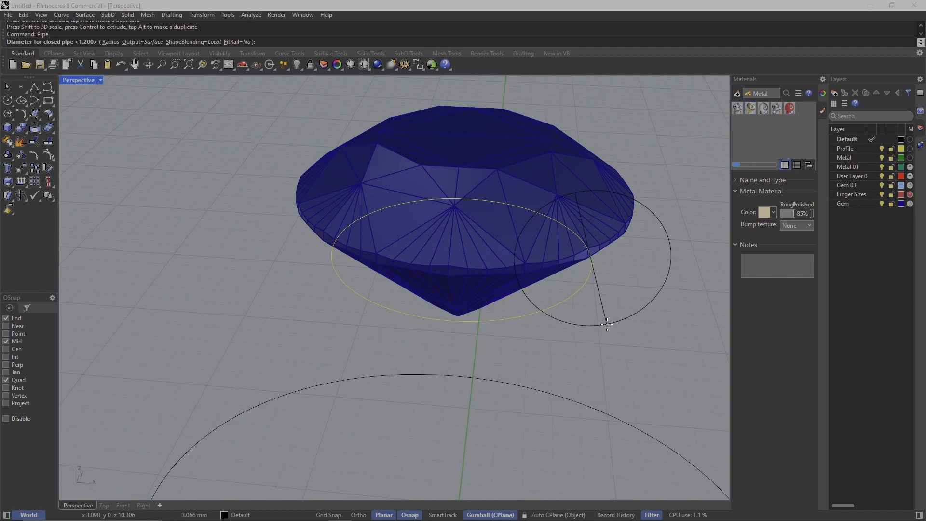
{"action": "type", "text": ".9"}
{"action": "key", "text": "Return"}
{"action": "key", "text": "Return"}
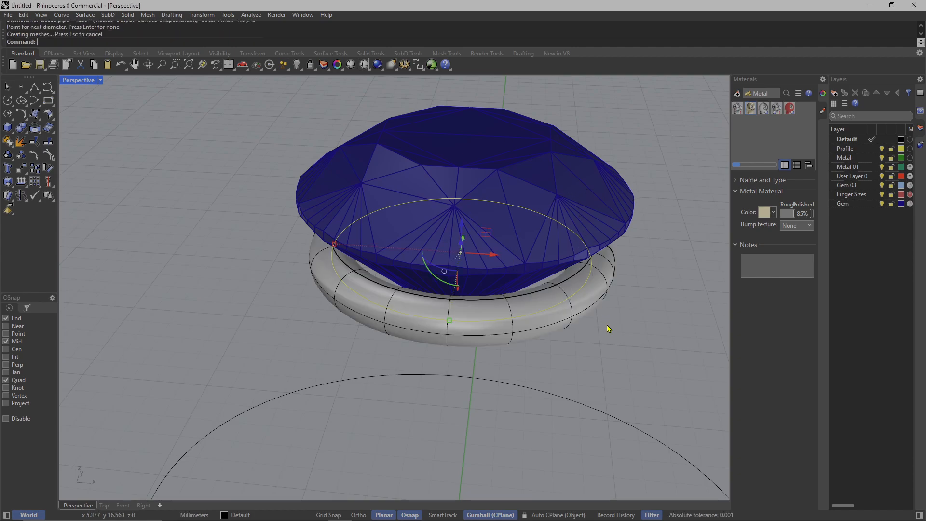
Raise the pipe ring slightly towards the diamond's girdle and deselect it.
{"action": "scroll", "coordinate": [594, 334], "scroll_direction": "down", "scroll_amount": 4}
{"action": "right_click_drag", "start_coordinate": [475, 306], "coordinate": [467, 287]}
{"action": "scroll", "coordinate": [513, 294], "scroll_direction": "up", "scroll_amount": 4}
{"action": "left_click", "coordinate": [562, 310]}
{"action": "scroll", "coordinate": [524, 290], "scroll_direction": "up", "scroll_amount": 4}
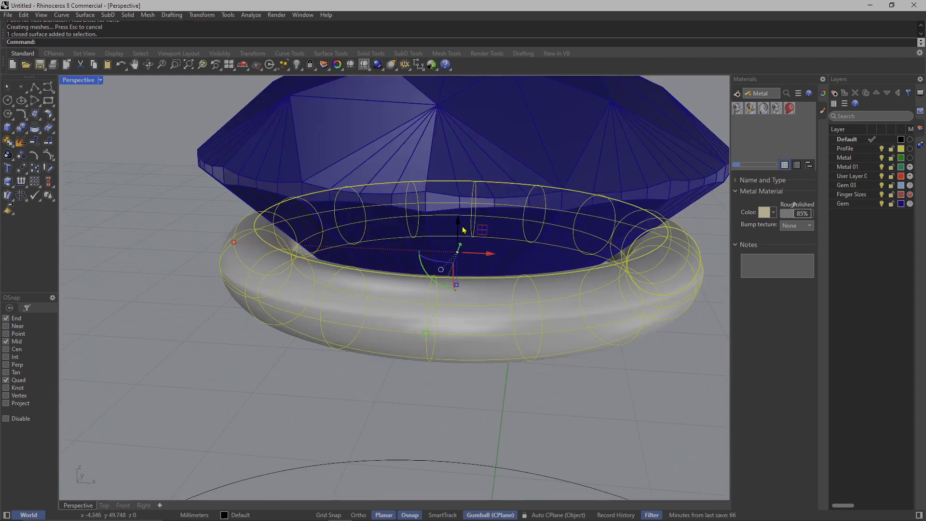
{"action": "left_click_drag", "start_coordinate": [459, 223], "coordinate": [461, 217]}
{"action": "key", "text": "Escape"}
Maximize the Front view around the diamond and pipe ring and set its display mode to Wireframe.
{"action": "scroll", "coordinate": [446, 242], "scroll_direction": "down", "scroll_amount": 5}
{"action": "mouse_move", "coordinate": [445, 263]}
{"action": "right_mouse_down"}
{"action": "mouse_move", "coordinate": [438, 199]}
{"action": "mouse_move", "coordinate": [432, 264]}
{"action": "right_mouse_up"}
{"action": "scroll", "coordinate": [442, 245], "scroll_direction": "up", "scroll_amount": 5}
{"action": "double_click", "coordinate": [83, 81]}
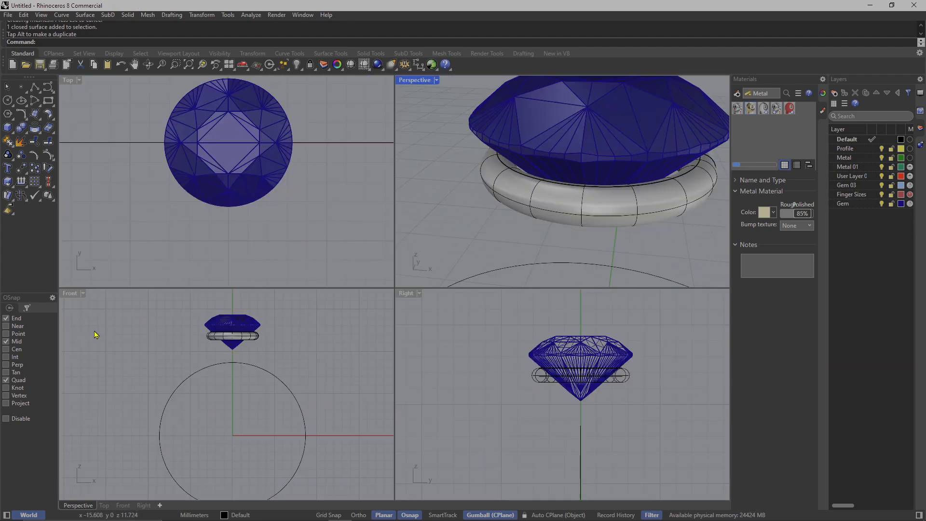
{"action": "double_click", "coordinate": [72, 293]}
{"action": "scroll", "coordinate": [324, 256], "scroll_direction": "up", "scroll_amount": 4}
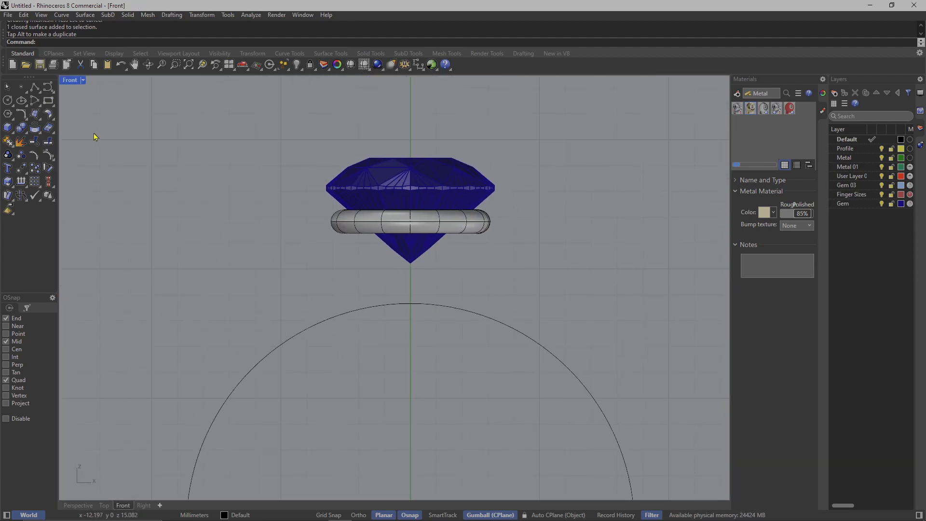
{"action": "scroll", "coordinate": [252, 223], "scroll_direction": "up", "scroll_amount": 4}
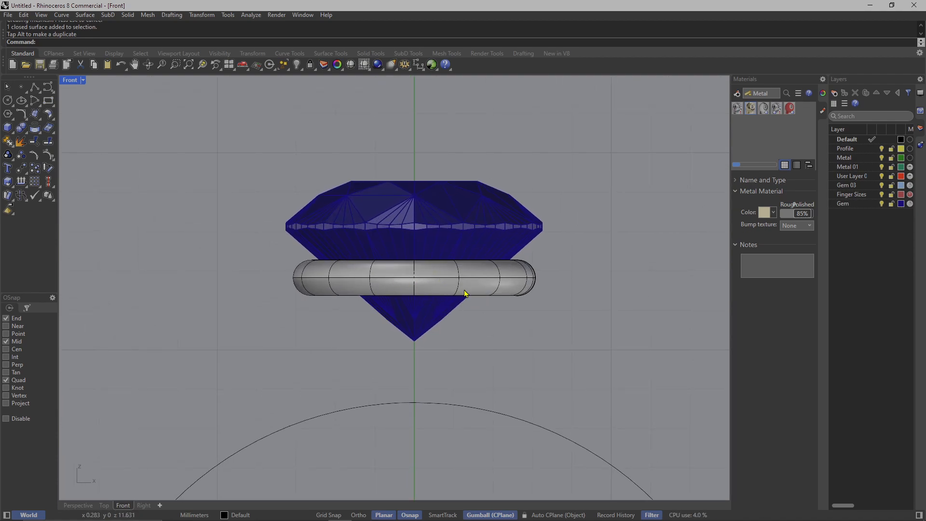
{"action": "right_click_drag", "start_coordinate": [443, 313], "coordinate": [416, 258]}
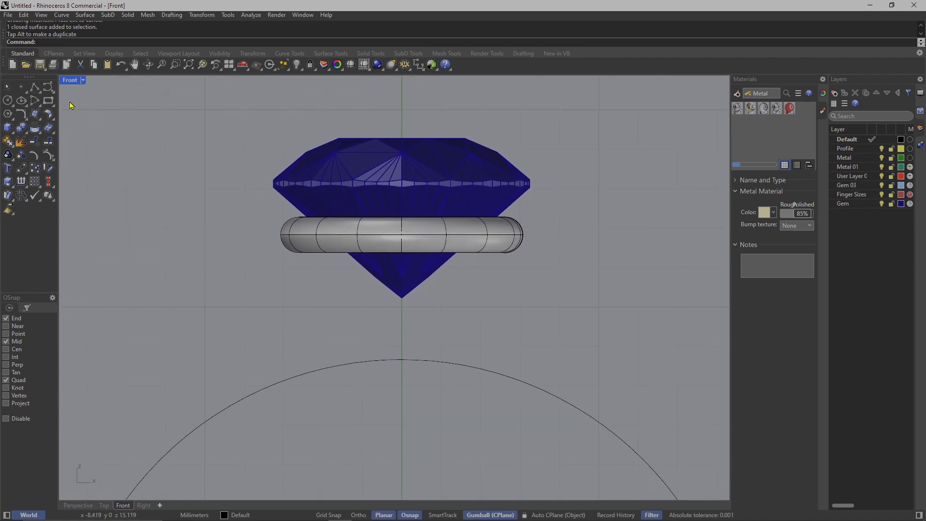
{"action": "right_click_drag", "start_coordinate": [186, 161], "coordinate": [174, 180]}
{"action": "left_click", "coordinate": [83, 81]}
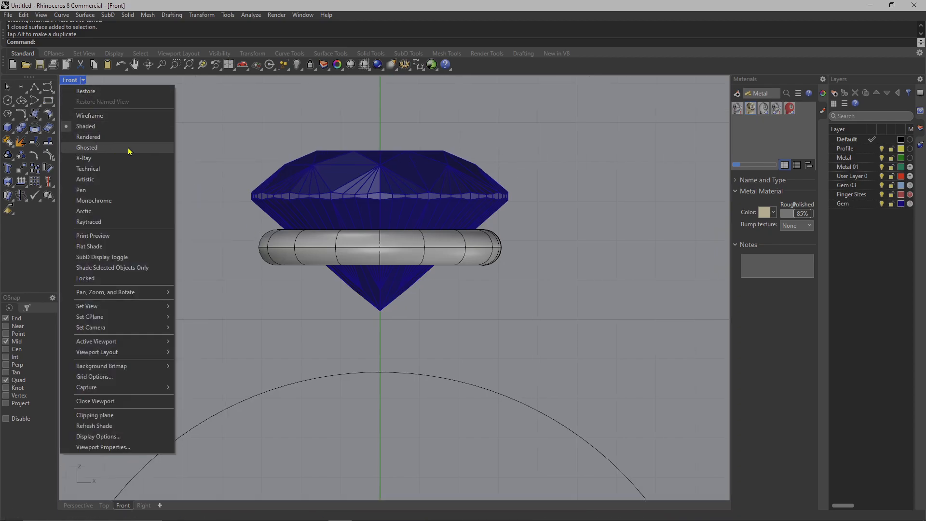
{"action": "left_click", "coordinate": [127, 116]}
{"action": "scroll", "coordinate": [270, 212], "scroll_direction": "up", "scroll_amount": 2}
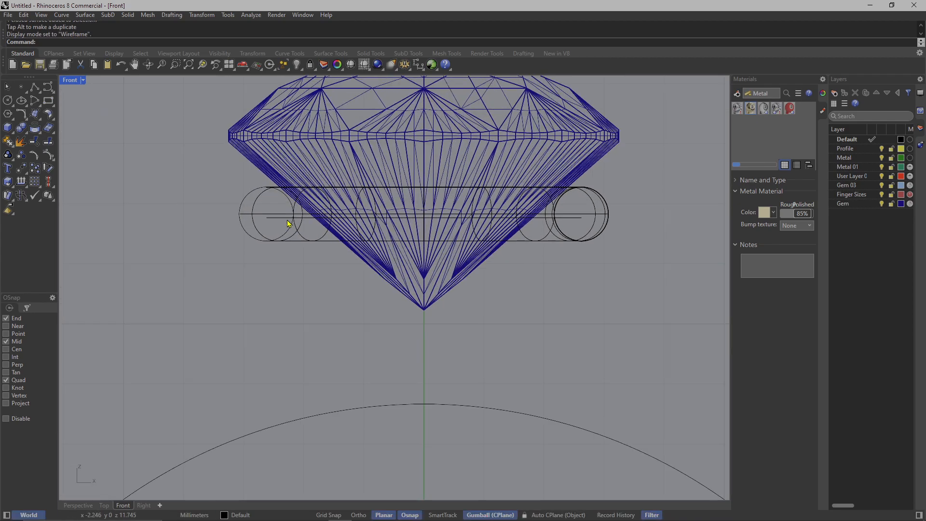
Copy the pipe's centre circle down between the diamond's tip and the finger circle, and scale the copy down uniformly.
{"action": "left_click", "coordinate": [289, 219]}
{"action": "scroll", "coordinate": [405, 199], "scroll_direction": "down", "scroll_amount": 2}
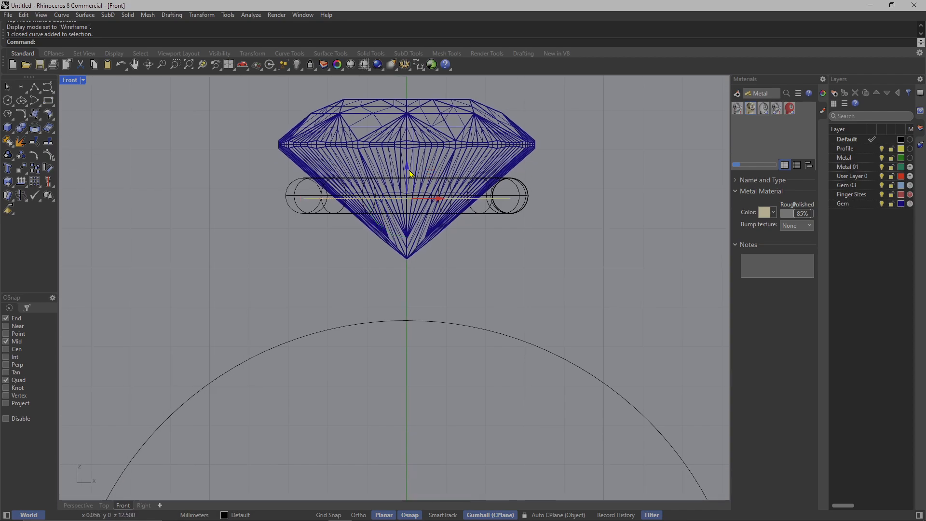
{"action": "left_click_drag", "start_coordinate": [410, 173], "coordinate": [407, 280]}
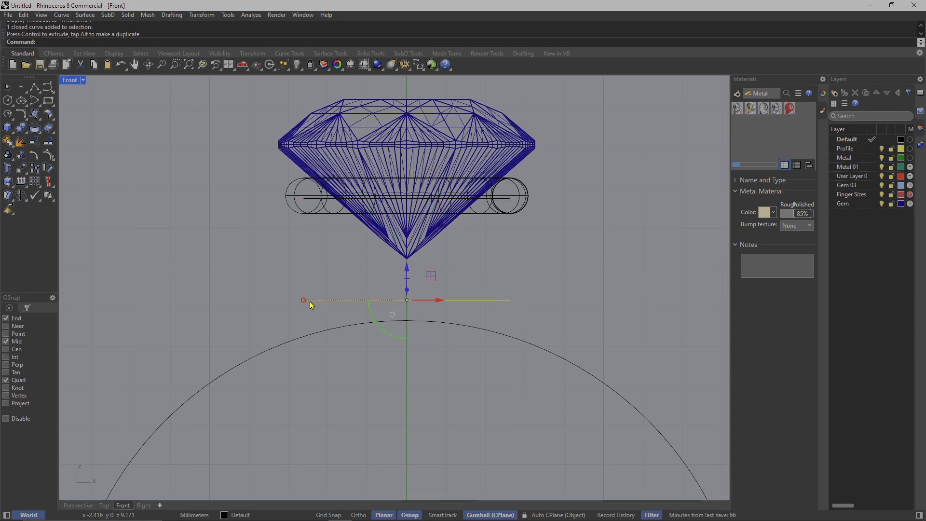
{"action": "left_click_drag", "start_coordinate": [304, 300], "coordinate": [336, 300]}
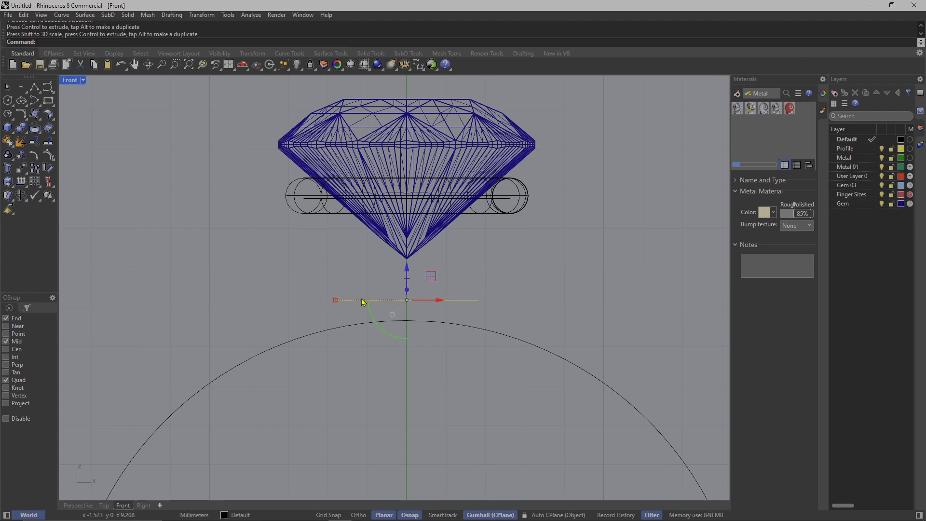
{"action": "left_click_drag", "start_coordinate": [408, 270], "coordinate": [408, 267]}
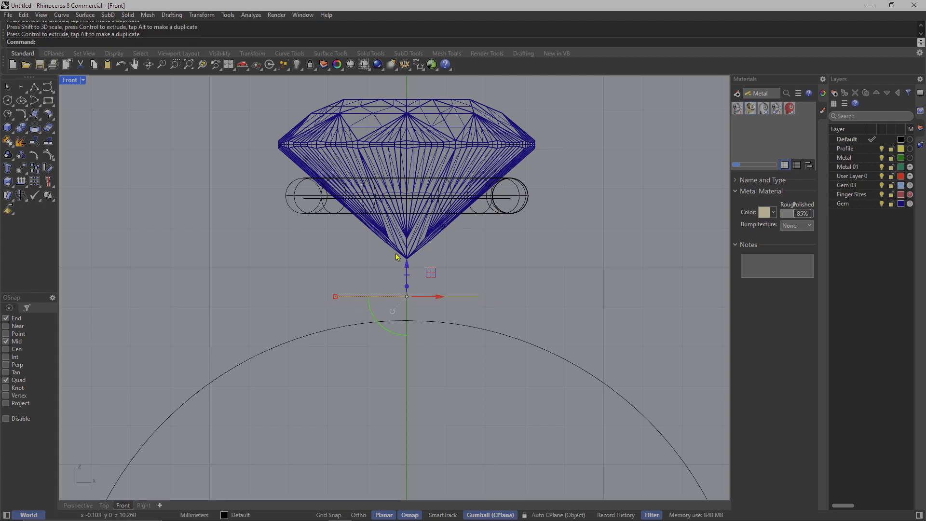
Examine the small lower circle's size and position beneath the diamond in the Perspective view and return to the Front view.
{"action": "double_click", "coordinate": [71, 81]}
{"action": "double_click", "coordinate": [421, 82]}
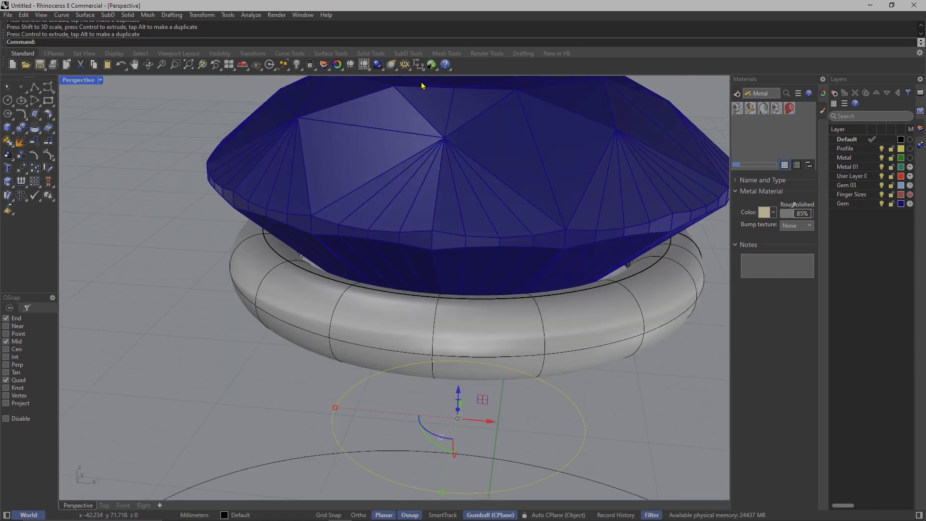
{"action": "scroll", "coordinate": [392, 250], "scroll_direction": "down", "scroll_amount": 7}
{"action": "scroll", "coordinate": [413, 337], "scroll_direction": "down", "scroll_amount": 3}
{"action": "mouse_move", "coordinate": [392, 252]}
{"action": "right_mouse_down"}
{"action": "mouse_move", "coordinate": [414, 337]}
{"action": "mouse_move", "coordinate": [429, 304]}
{"action": "mouse_move", "coordinate": [385, 265]}
{"action": "right_mouse_up"}
{"action": "scroll", "coordinate": [414, 337], "scroll_direction": "up", "scroll_amount": 5}
{"action": "double_click", "coordinate": [83, 81]}
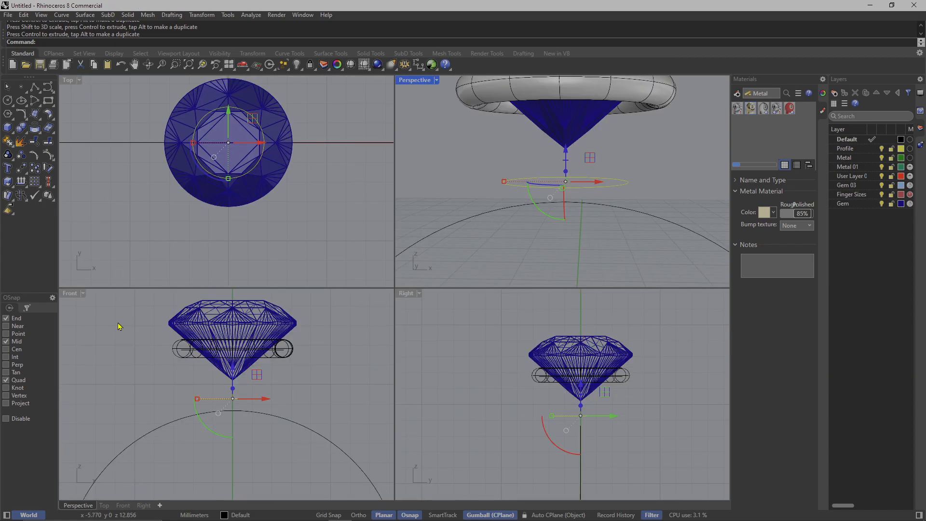
{"action": "double_click", "coordinate": [73, 293]}
{"action": "scroll", "coordinate": [289, 309], "scroll_direction": "up", "scroll_amount": 4}
Create a closed pipe 1 mm in diameter along the small circle beneath the diamond's tip.
{"action": "left_click", "coordinate": [332, 308]}
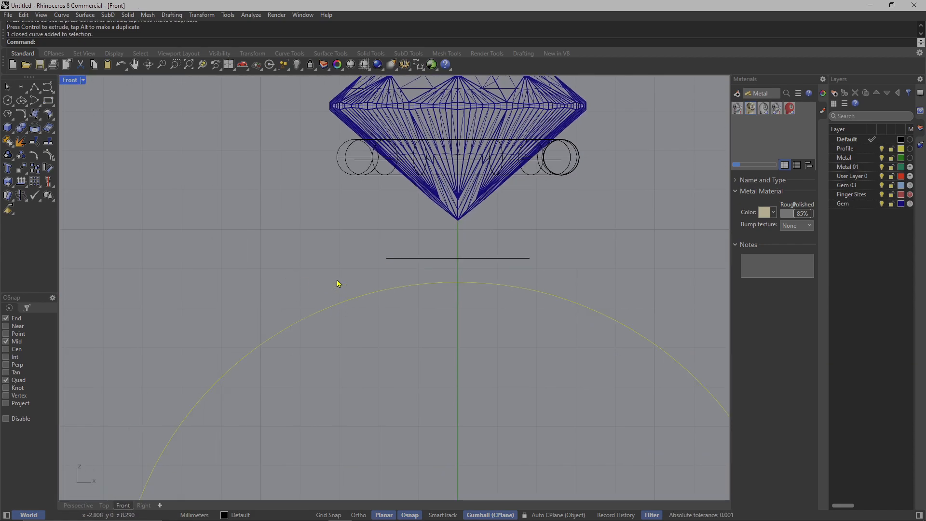
{"action": "right_click_drag", "start_coordinate": [339, 283], "coordinate": [328, 301]}
{"action": "left_click", "coordinate": [398, 278]}
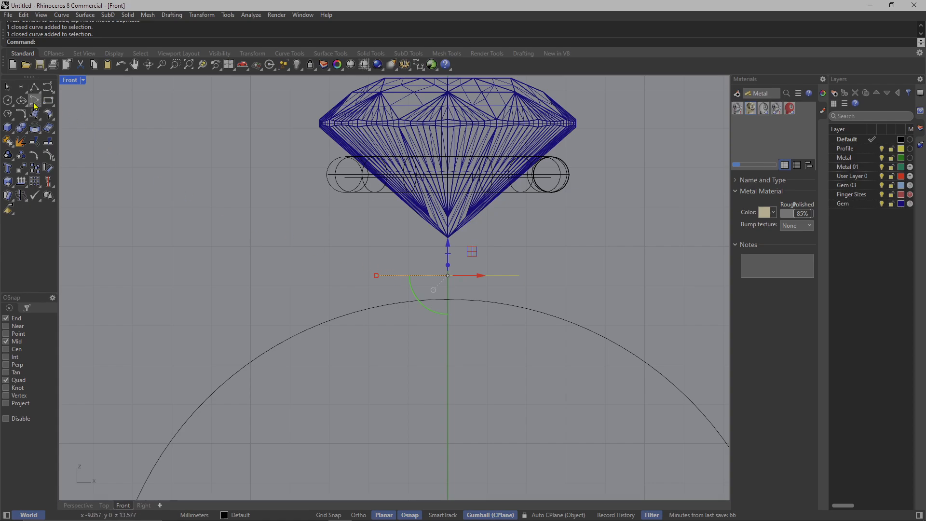
{"action": "right_click_drag", "start_coordinate": [386, 255], "coordinate": [340, 258]}
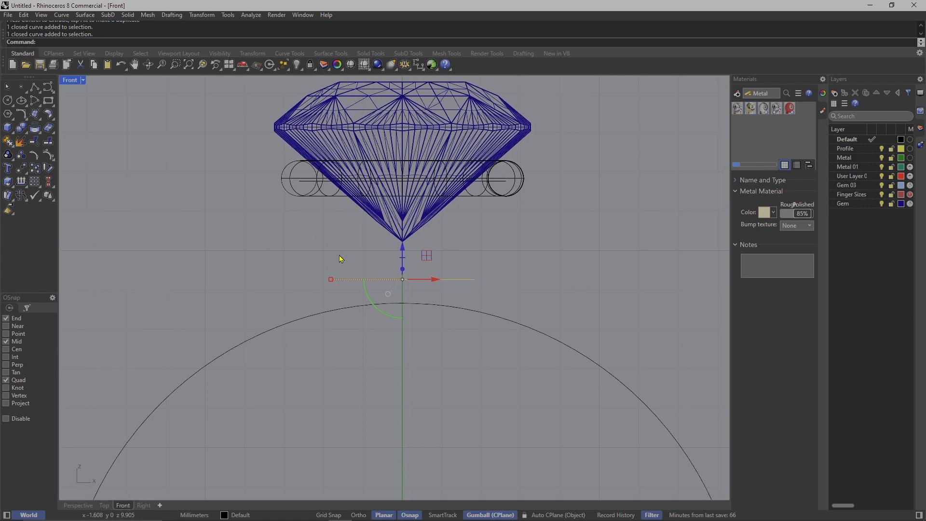
{"action": "type", "text": "pe"}
{"action": "key", "text": "Return"}
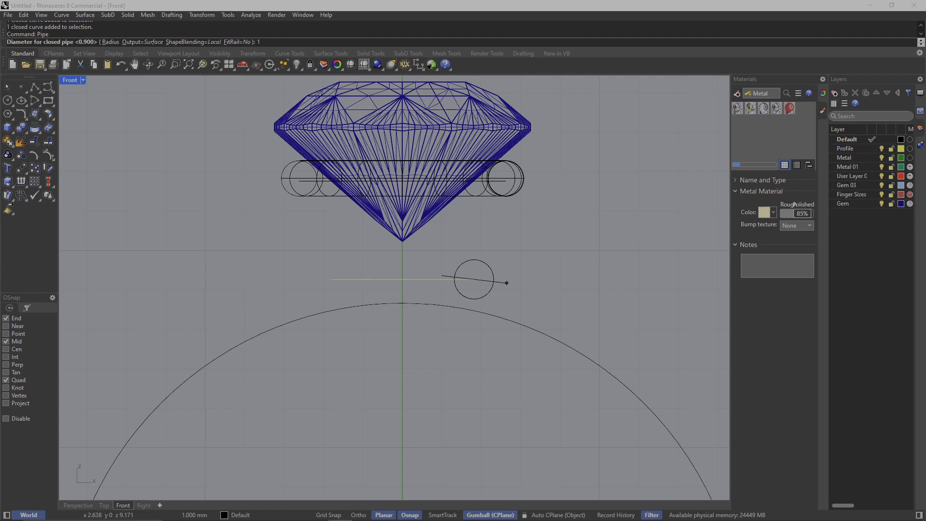
{"action": "type", "text": "1"}
{"action": "key", "text": "Return"}
{"action": "key", "text": "Return"}
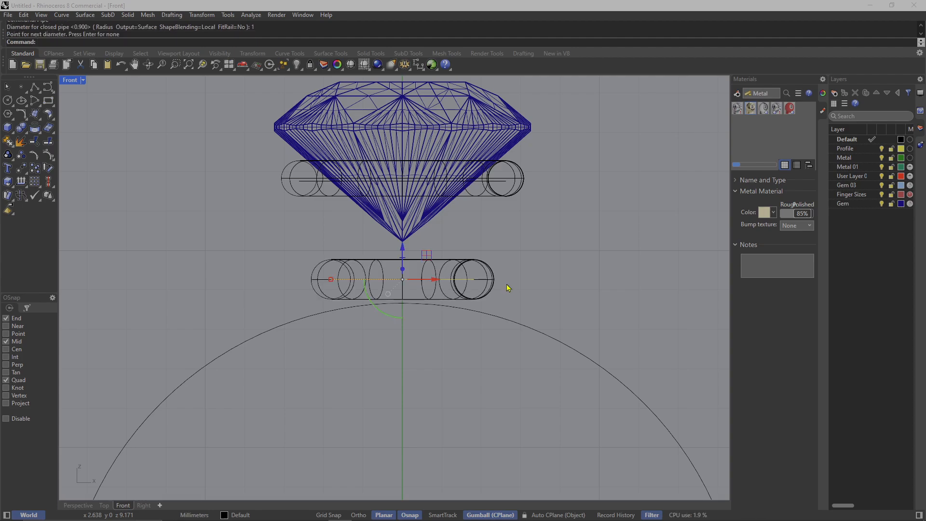
Offset the finger-size circle outward by 1.2 mm.
{"action": "right_click_drag", "start_coordinate": [538, 282], "coordinate": [569, 256]}
{"action": "left_click", "coordinate": [569, 256]}
{"action": "left_click", "coordinate": [285, 310]}
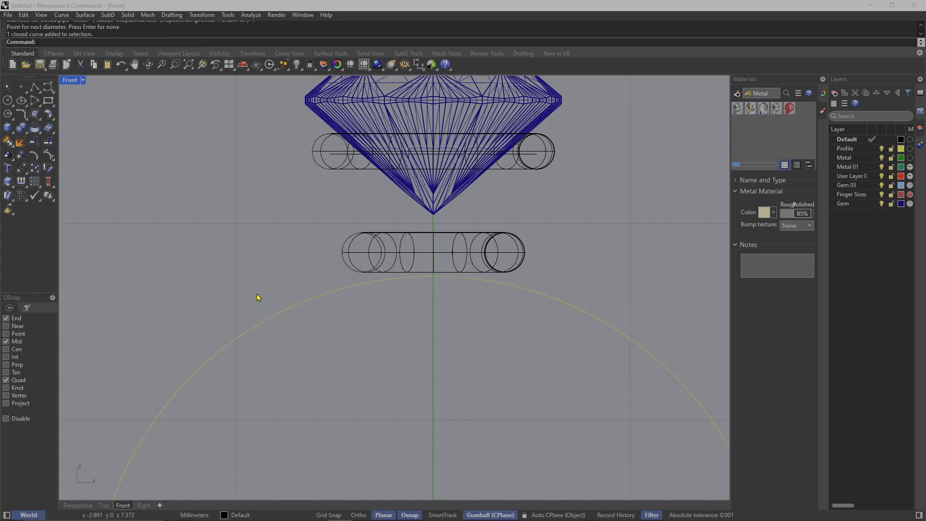
{"action": "right_click_drag", "start_coordinate": [319, 294], "coordinate": [293, 306]}
{"action": "scroll", "coordinate": [306, 270], "scroll_direction": "up", "scroll_amount": 2}
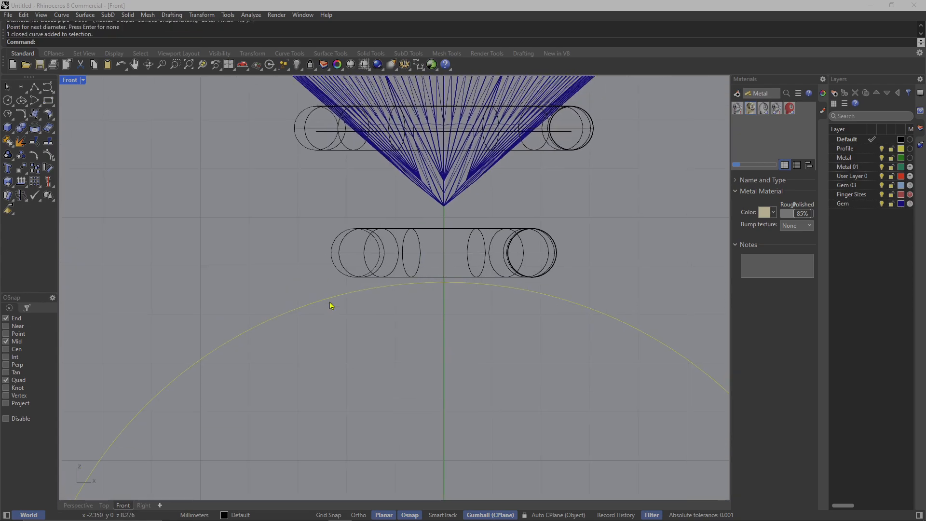
{"action": "right_click_drag", "start_coordinate": [353, 265], "coordinate": [350, 290]}
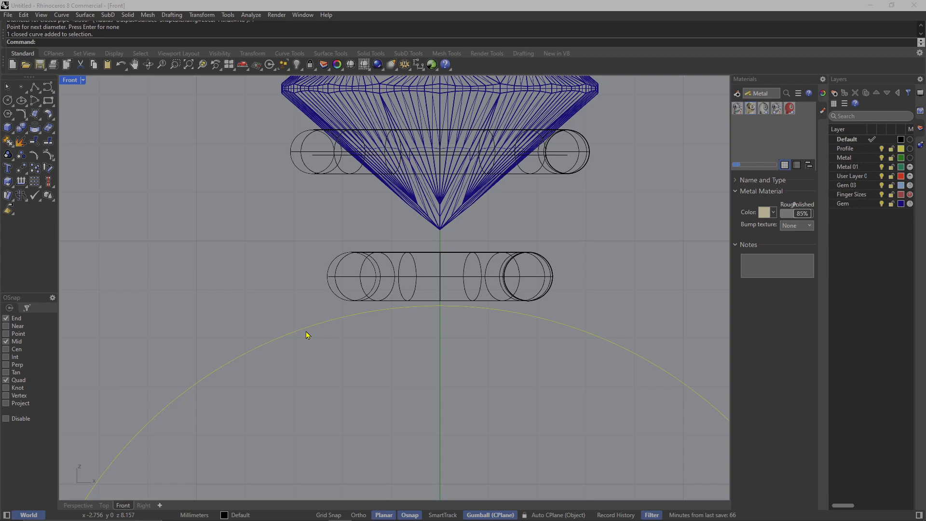
{"action": "type", "text": "Offset"}
{"action": "key", "text": "Return"}
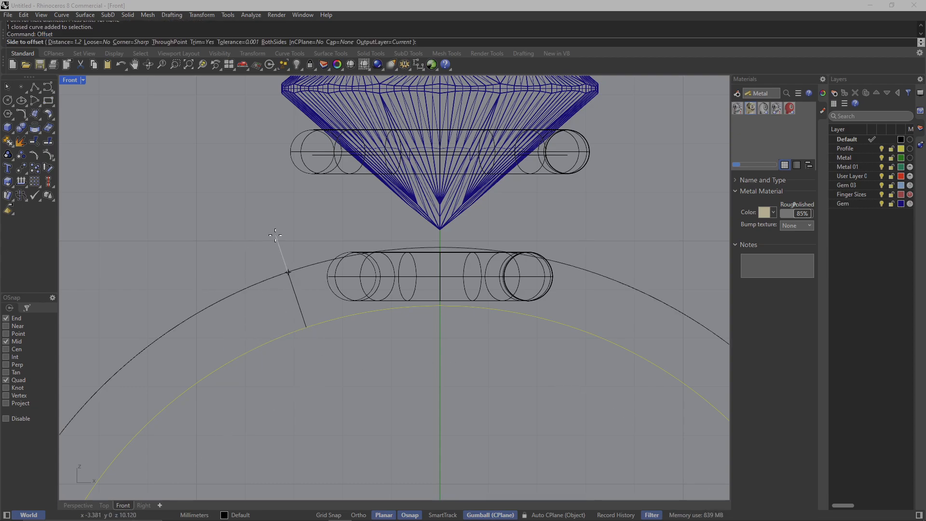
{"action": "left_click", "coordinate": [312, 323]}
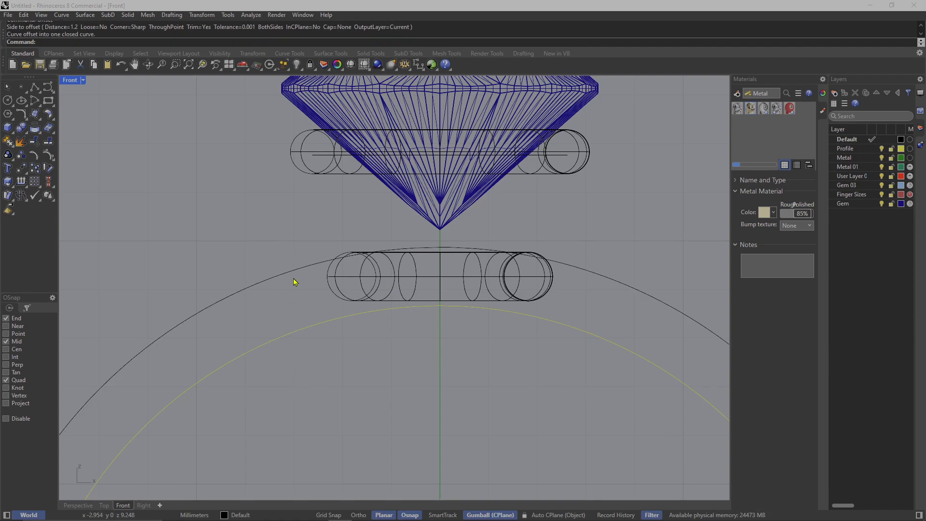
Examine how the lower pipe ring sits between the finger circle and its outer offset.
{"action": "scroll", "coordinate": [295, 282], "scroll_direction": "up", "scroll_amount": 2}
{"action": "key", "text": "Escape"}
{"action": "left_click_drag", "start_coordinate": [254, 252], "coordinate": [252, 251]}
{"action": "scroll", "coordinate": [261, 282], "scroll_direction": "down", "scroll_amount": 6}
{"action": "scroll", "coordinate": [456, 251], "scroll_direction": "up", "scroll_amount": 4}
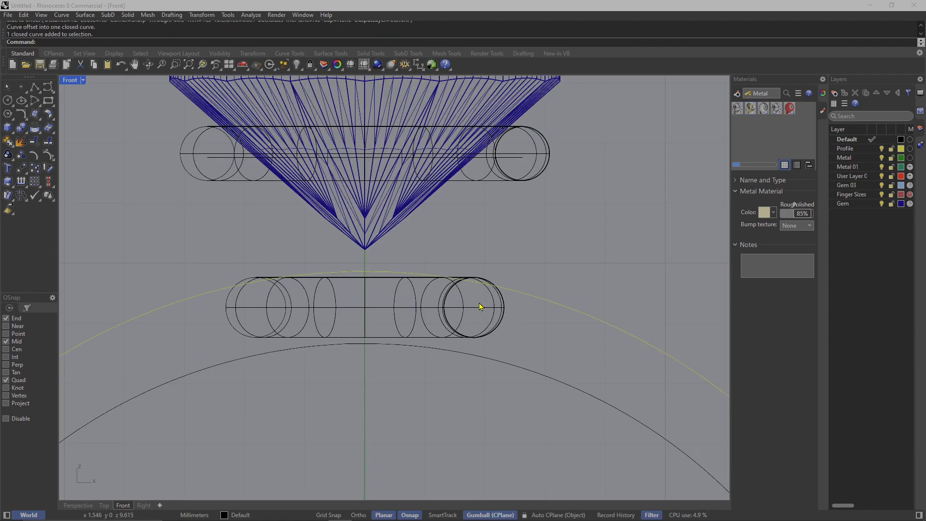
{"action": "right_click_drag", "start_coordinate": [505, 308], "coordinate": [518, 264]}
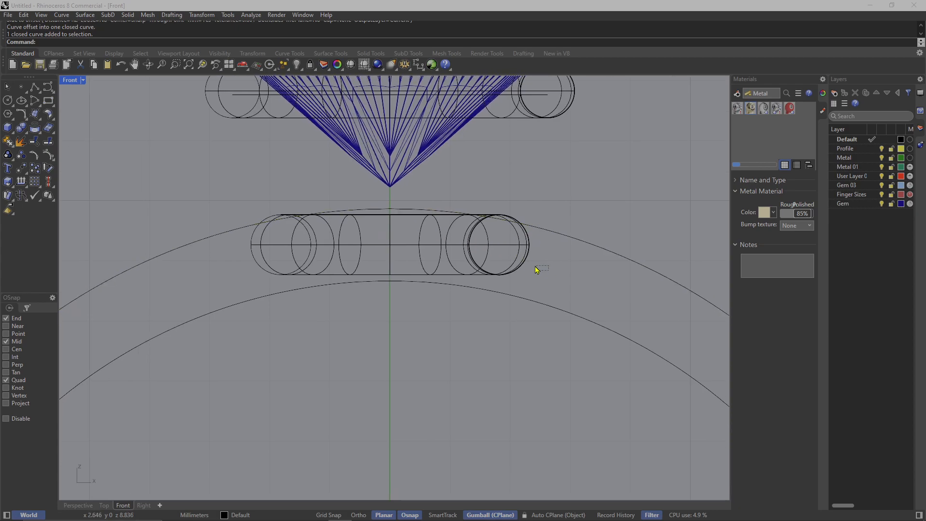
{"action": "left_click", "coordinate": [522, 256]}
{"action": "left_click_drag", "start_coordinate": [606, 265], "coordinate": [589, 224]}
Apply CageEdit to the lower pipe ring using a CPlane bounding box with four points per direction and a global region.
{"action": "right_click_drag", "start_coordinate": [455, 236], "coordinate": [440, 264]}
{"action": "left_click", "coordinate": [461, 262]}
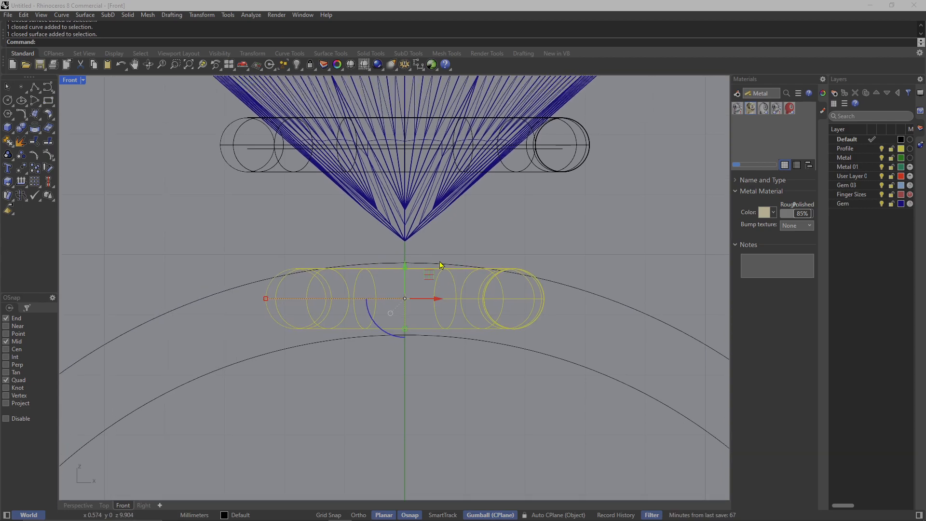
{"action": "type", "text": "CageEdit"}
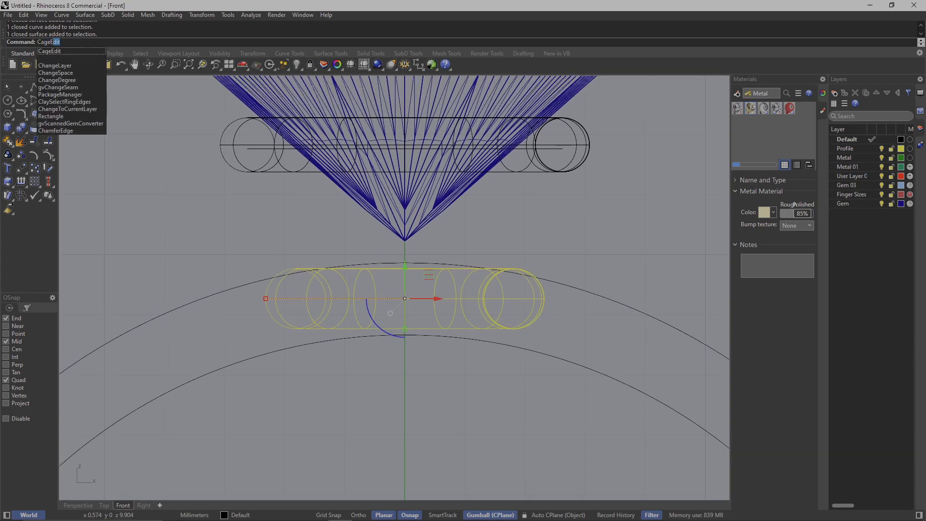
{"action": "key", "text": "Return"}
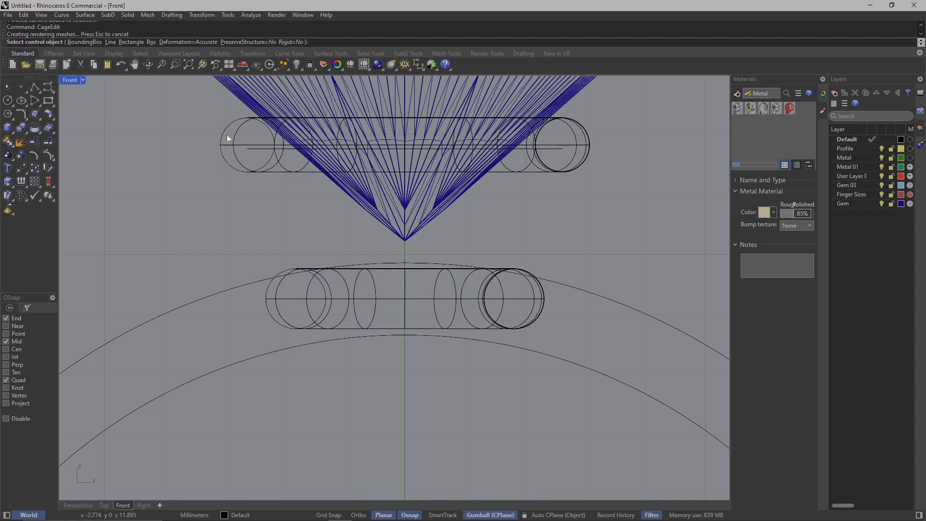
{"action": "left_click", "coordinate": [89, 42]}
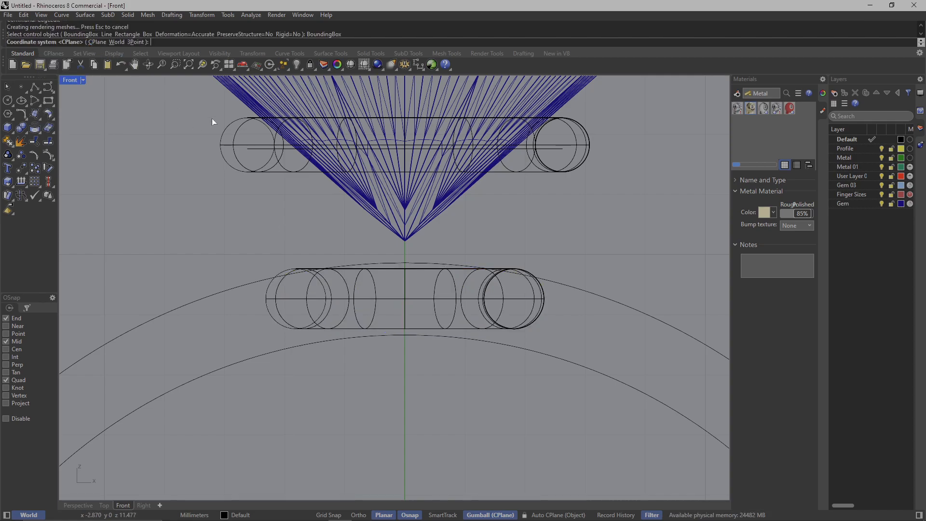
{"action": "left_click", "coordinate": [91, 42]}
{"action": "key", "text": "Return"}
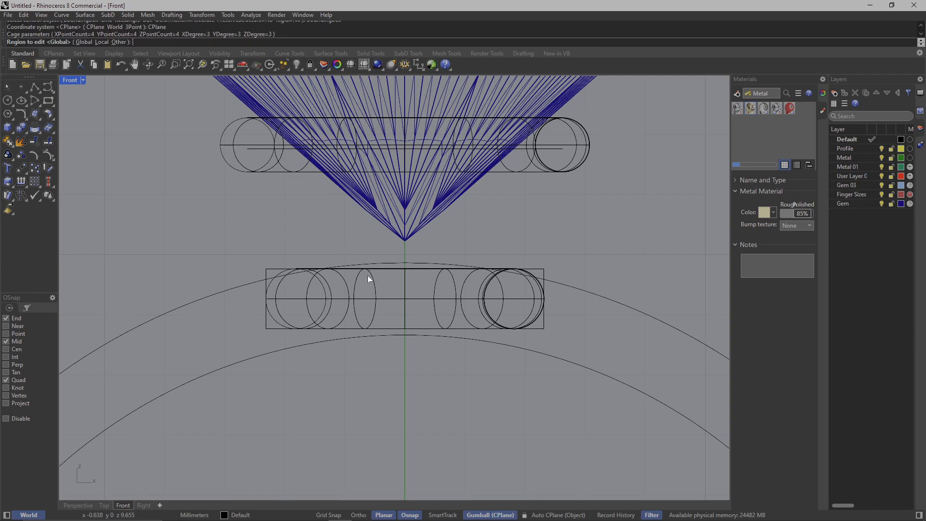
{"action": "key", "text": "Return"}
Raise the upper two rows of the middle cage points slightly to arch the lower ring's top.
{"action": "scroll", "coordinate": [368, 272], "scroll_direction": "up", "scroll_amount": 5}
{"action": "right_click_drag", "start_coordinate": [389, 266], "coordinate": [299, 277]}
{"action": "right_click_drag", "start_coordinate": [417, 279], "coordinate": [403, 240]}
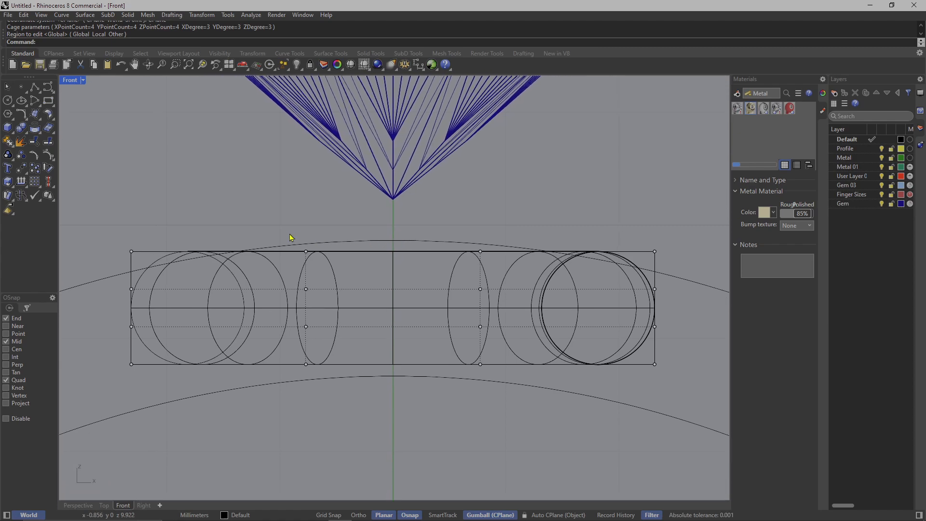
{"action": "left_click_drag", "start_coordinate": [284, 233], "coordinate": [507, 296]}
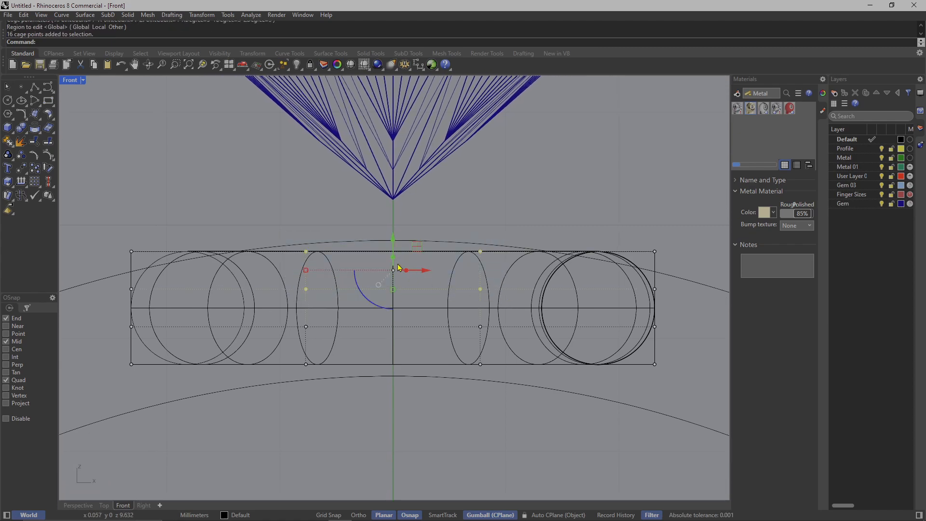
{"action": "left_click_drag", "start_coordinate": [395, 239], "coordinate": [399, 226]}
{"action": "scroll", "coordinate": [296, 208], "scroll_direction": "down", "scroll_amount": 4}
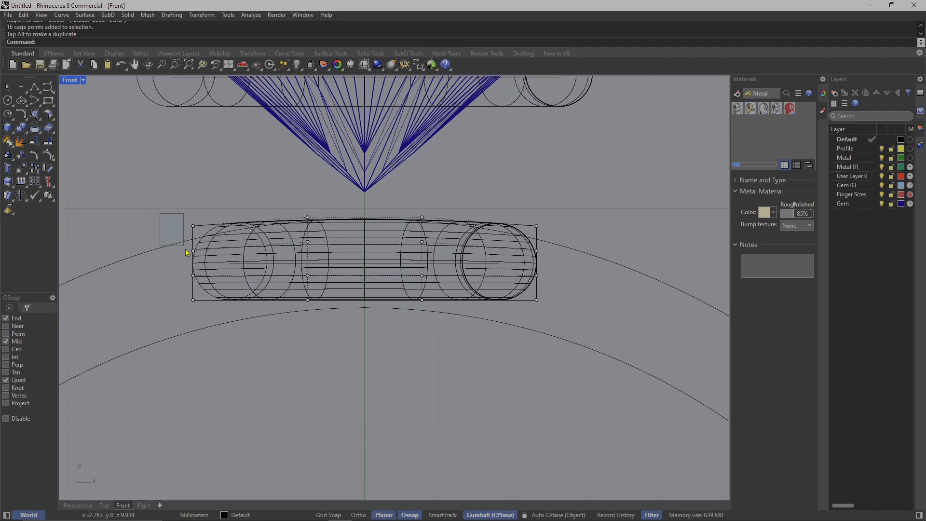
Lower the cage points at both ends of the lower ring so it bends along the finger circle's curvature.
{"action": "left_click_drag", "start_coordinate": [186, 250], "coordinate": [229, 315]}
{"action": "left_click_drag", "start_coordinate": [510, 211], "coordinate": [555, 309], "text": "shift"}
{"action": "left_click_drag", "start_coordinate": [365, 232], "coordinate": [371, 248]}
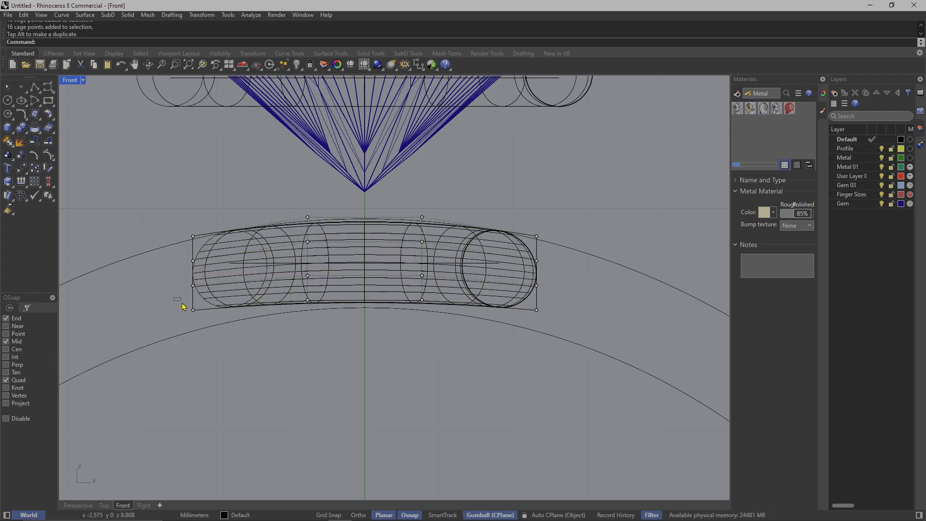
Lower the bottom two rows of cage points at both ends so the lower ring's underside follows the finger circle.
{"action": "left_click_drag", "start_coordinate": [173, 297], "coordinate": [209, 326]}
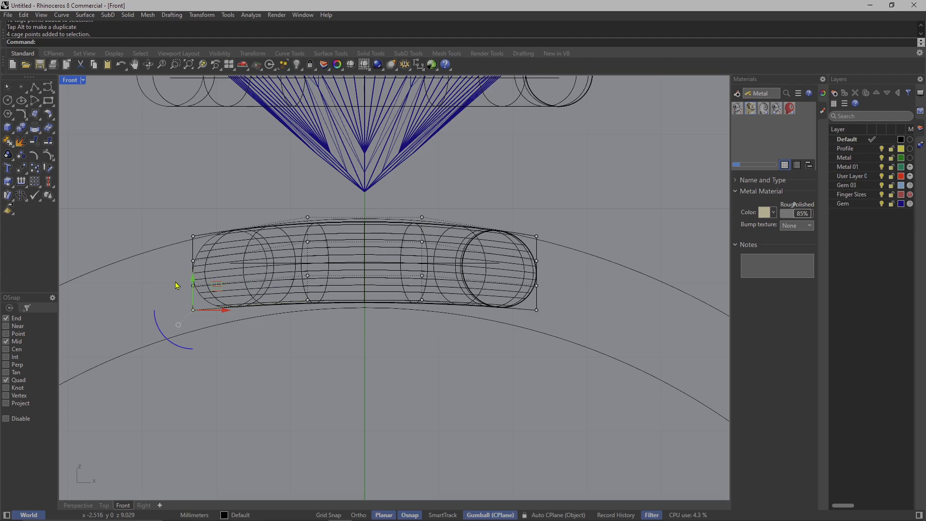
{"action": "left_click_drag", "start_coordinate": [231, 303], "coordinate": [231, 303], "text": "shift"}
{"action": "left_click_drag", "start_coordinate": [548, 316], "coordinate": [548, 315], "text": "shift"}
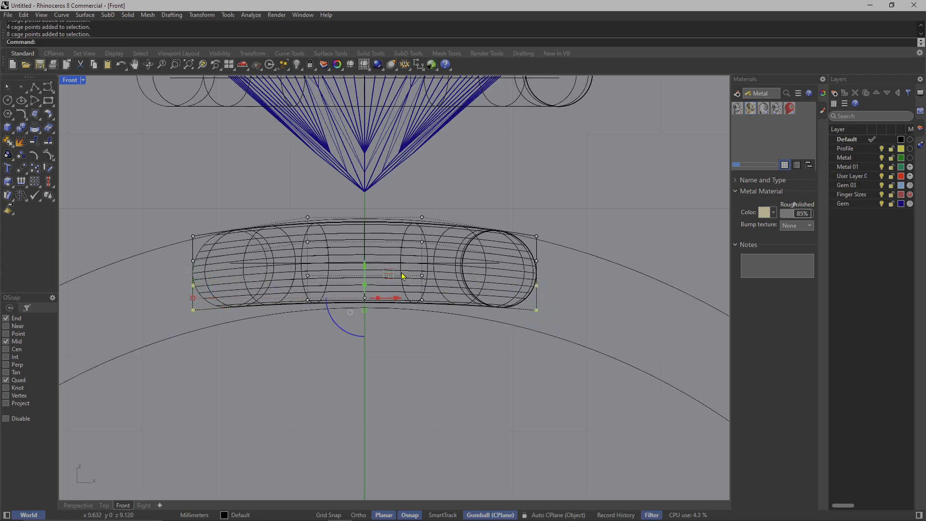
{"action": "left_click_drag", "start_coordinate": [368, 265], "coordinate": [370, 285]}
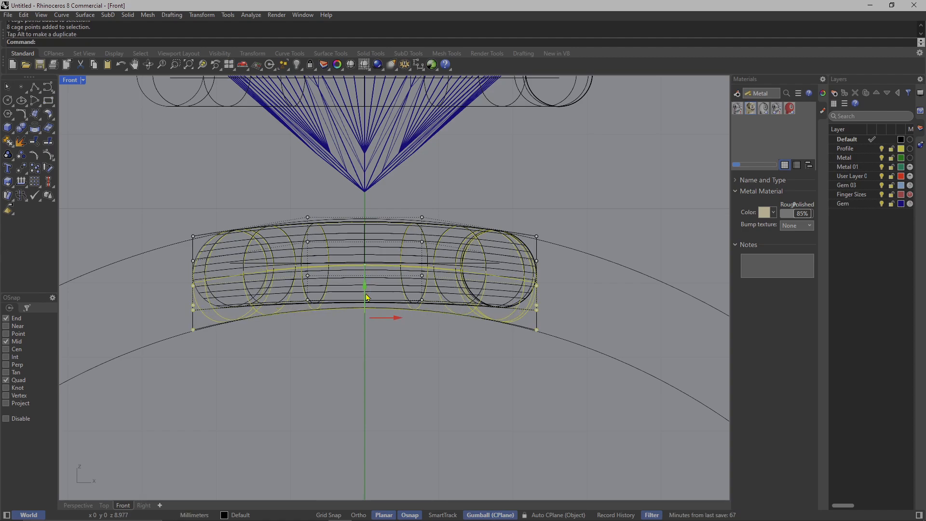
{"action": "left_click", "coordinate": [236, 182]}
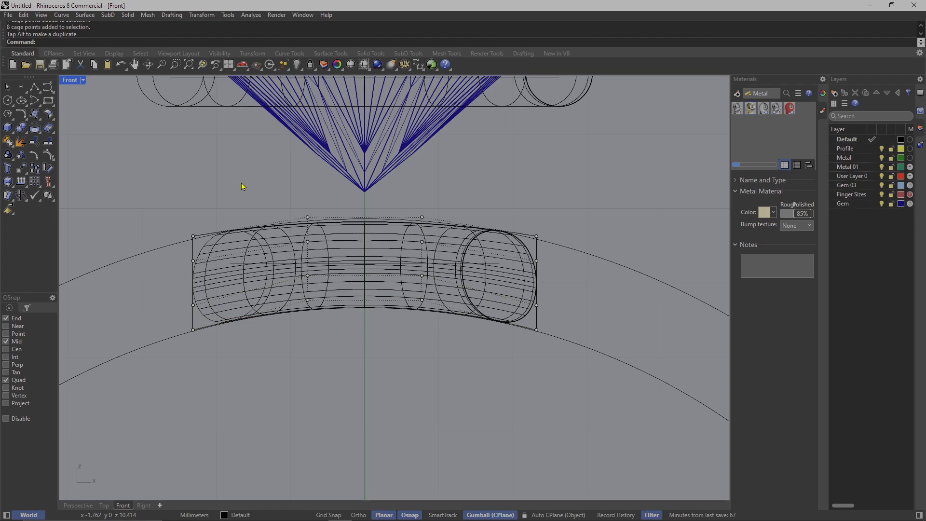
Delete the editing cage around the lower pipe ring in the Perspective view.
{"action": "right_click_drag", "start_coordinate": [420, 244], "coordinate": [499, 227]}
{"action": "double_click", "coordinate": [72, 81]}
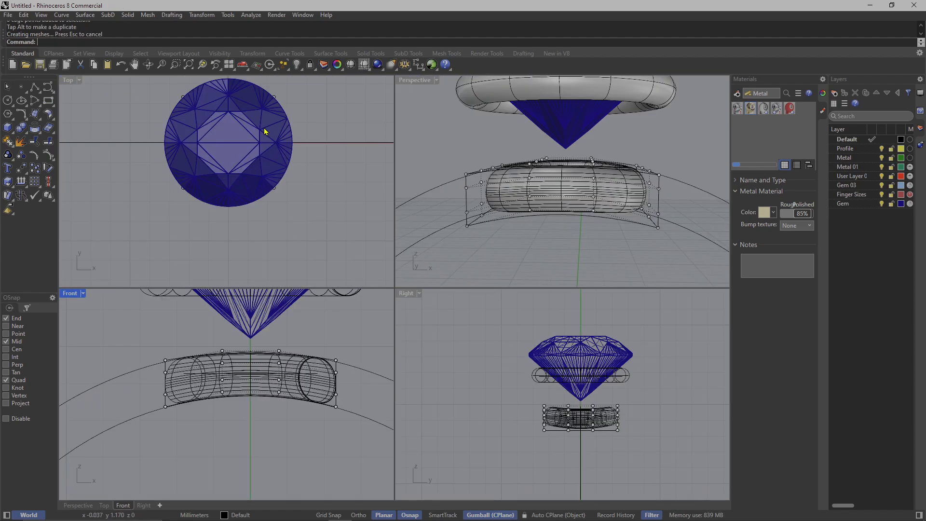
{"action": "double_click", "coordinate": [413, 80]}
{"action": "right_click_drag", "start_coordinate": [410, 125], "coordinate": [453, 256]}
{"action": "left_click", "coordinate": [484, 278]}
{"action": "right_click_drag", "start_coordinate": [405, 293], "coordinate": [348, 274]}
{"action": "scroll", "coordinate": [442, 260], "scroll_direction": "up", "scroll_amount": 6}
{"action": "key", "text": "Delete"}
{"action": "scroll", "coordinate": [441, 265], "scroll_direction": "down", "scroll_amount": 6}
Maximize the Right view and make Profile the current layer.
{"action": "double_click", "coordinate": [80, 81]}
{"action": "double_click", "coordinate": [407, 294]}
{"action": "scroll", "coordinate": [340, 228], "scroll_direction": "down", "scroll_amount": 6}
{"action": "scroll", "coordinate": [346, 265], "scroll_direction": "up", "scroll_amount": 4}
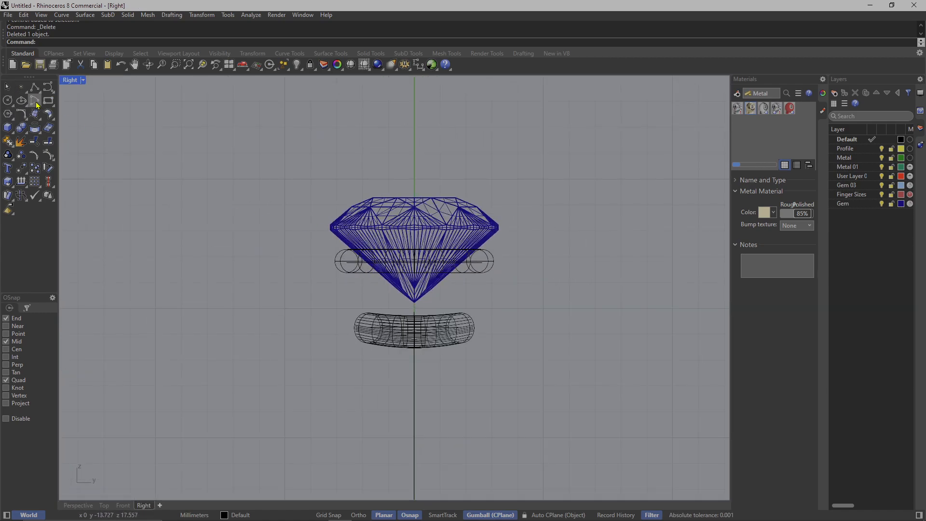
{"action": "left_click", "coordinate": [53, 93]}
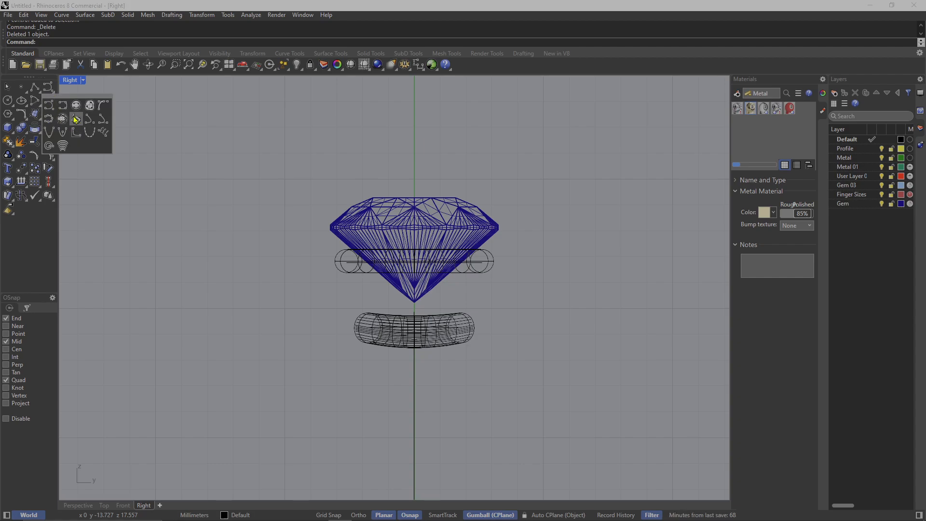
{"action": "right_click_drag", "start_coordinate": [236, 212], "coordinate": [253, 192]}
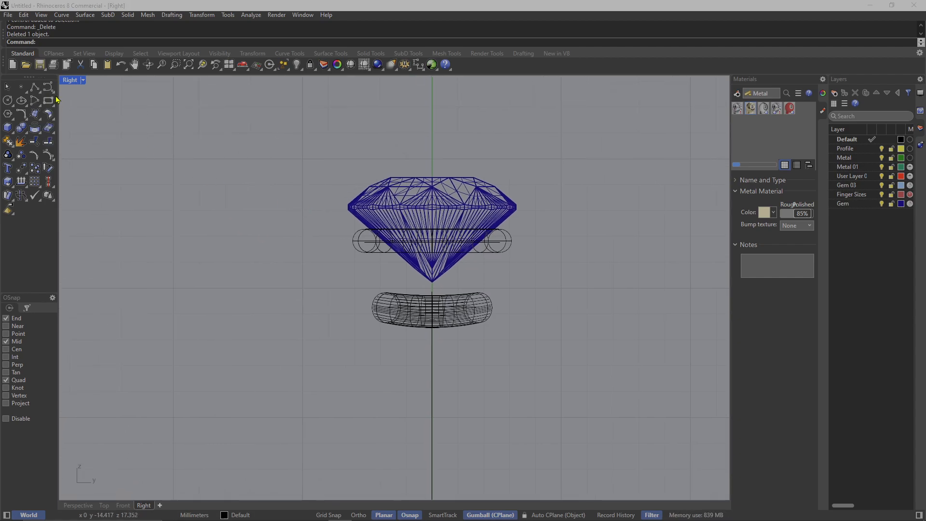
{"action": "right_click_drag", "start_coordinate": [246, 269], "coordinate": [251, 232]}
{"action": "right_click_drag", "start_coordinate": [346, 202], "coordinate": [382, 261]}
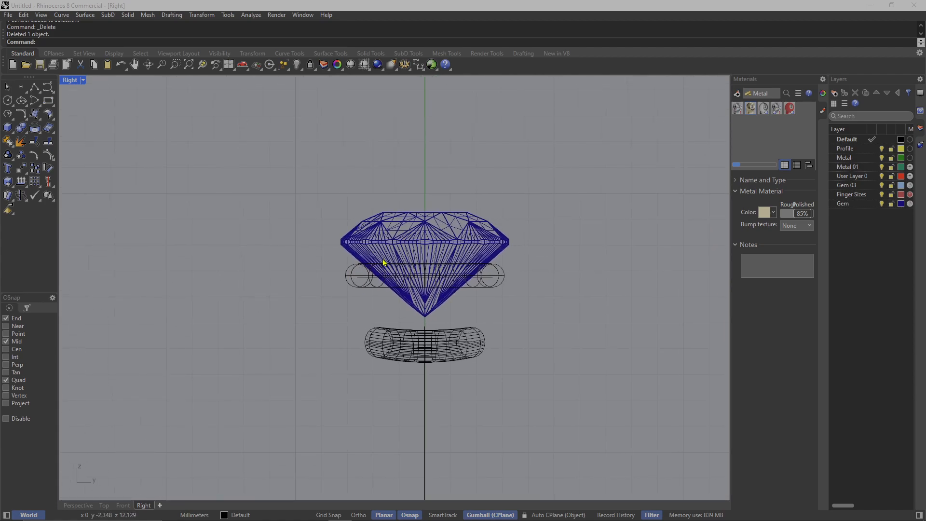
{"action": "right_click_drag", "start_coordinate": [351, 292], "coordinate": [345, 263]}
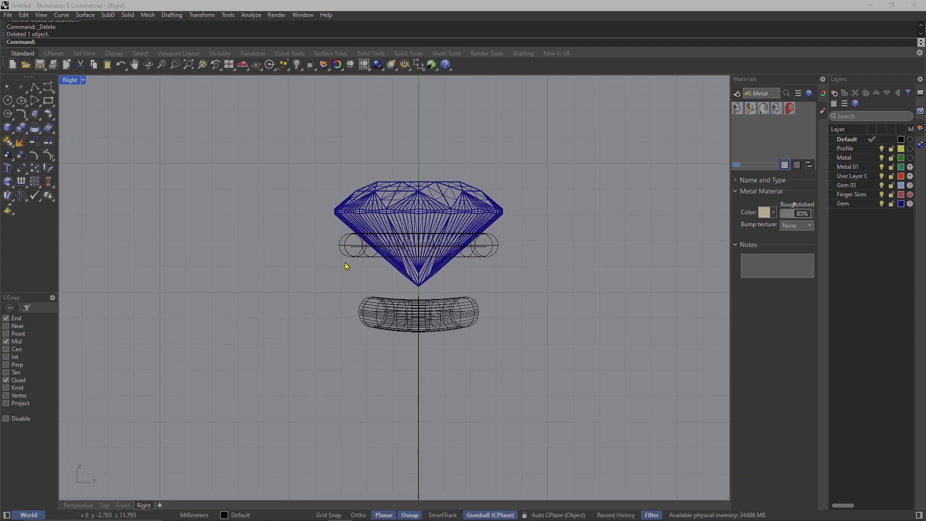
{"action": "left_click", "coordinate": [263, 515]}
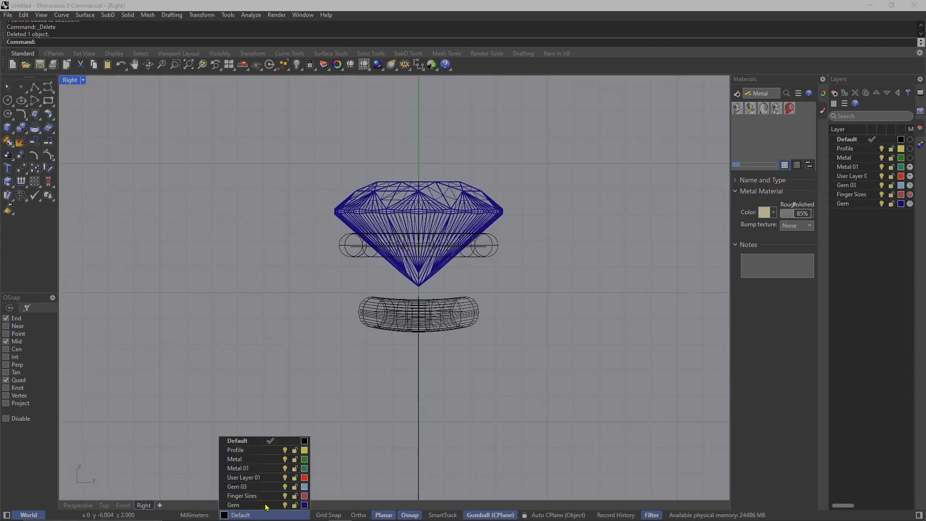
{"action": "left_click", "coordinate": [258, 451]}
{"action": "right_click_drag", "start_coordinate": [293, 272], "coordinate": [287, 306]}
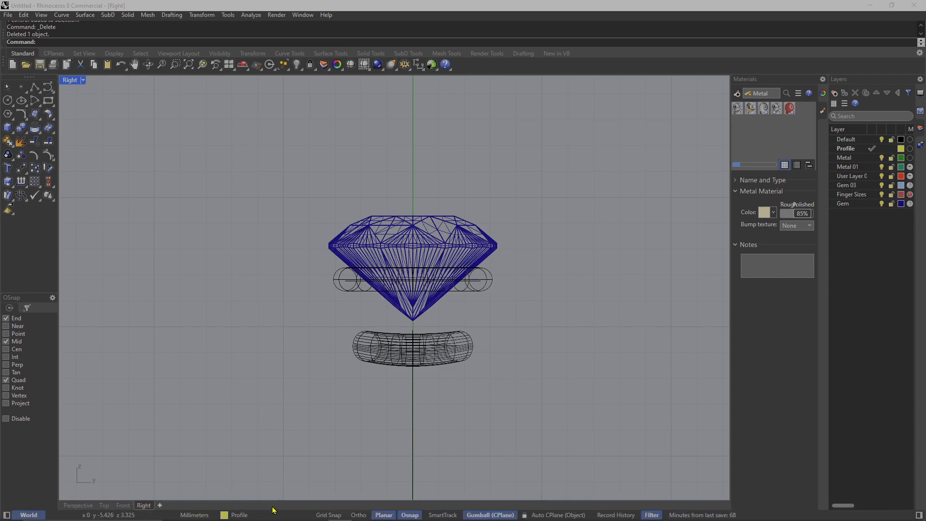
{"action": "left_click", "coordinate": [286, 516]}
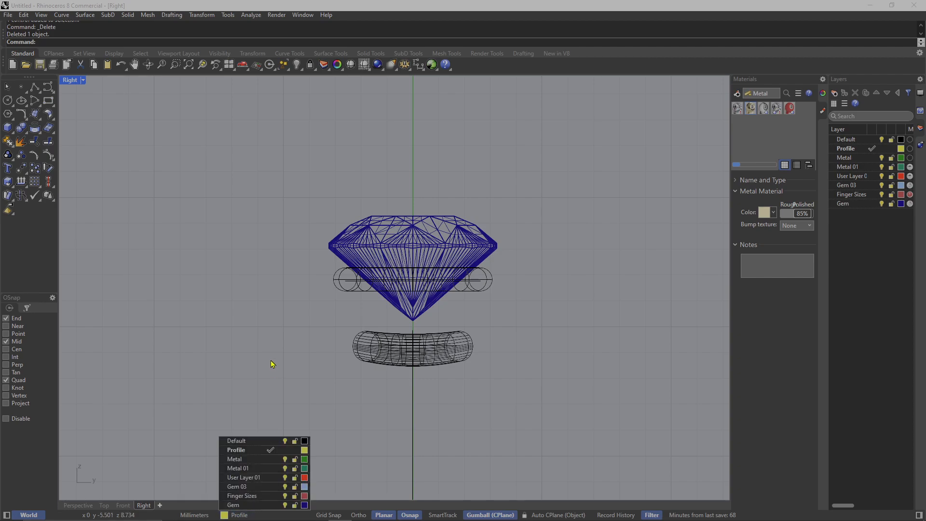
{"action": "left_click", "coordinate": [269, 346]}
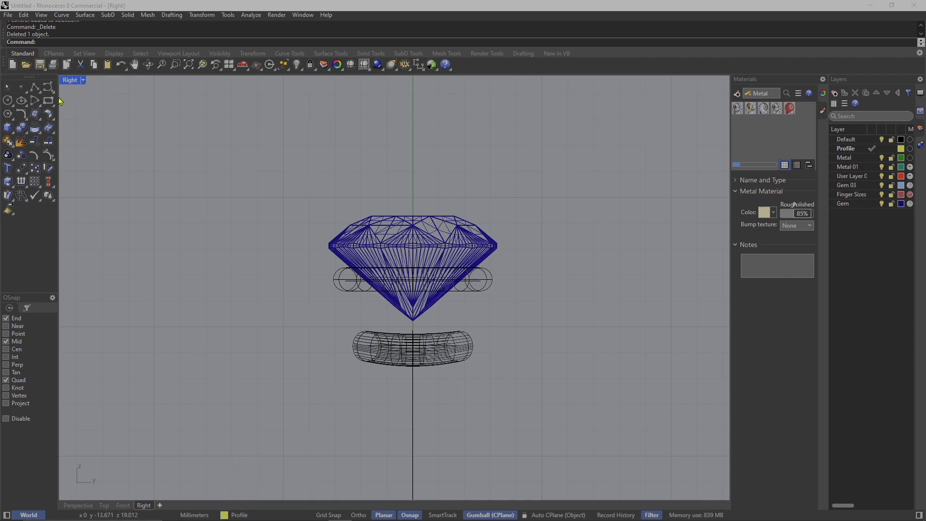
With object snaps disabled, draw a four-point interpolated prong curve from beside the stone's table down through the lower ring's outer side to below it.
{"action": "left_click", "coordinate": [53, 91]}
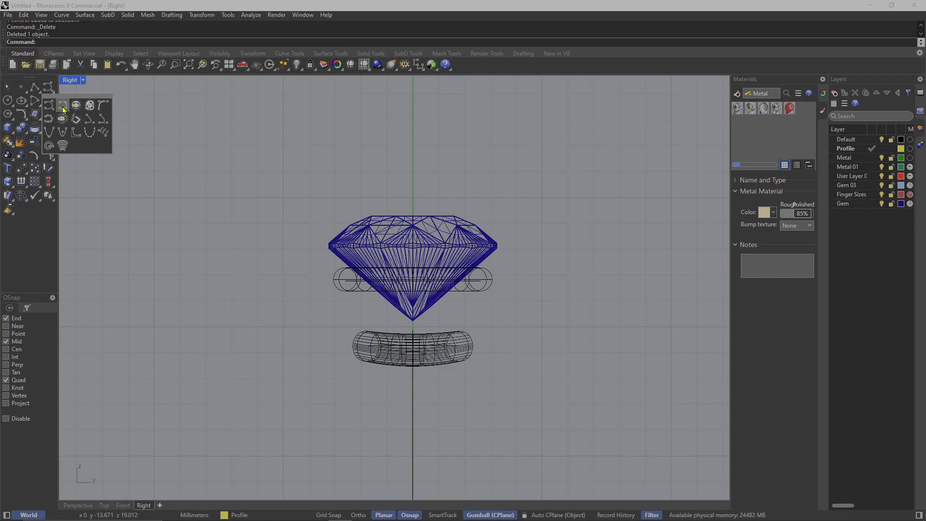
{"action": "left_click", "coordinate": [63, 109]}
{"action": "scroll", "coordinate": [297, 253], "scroll_direction": "up", "scroll_amount": 3}
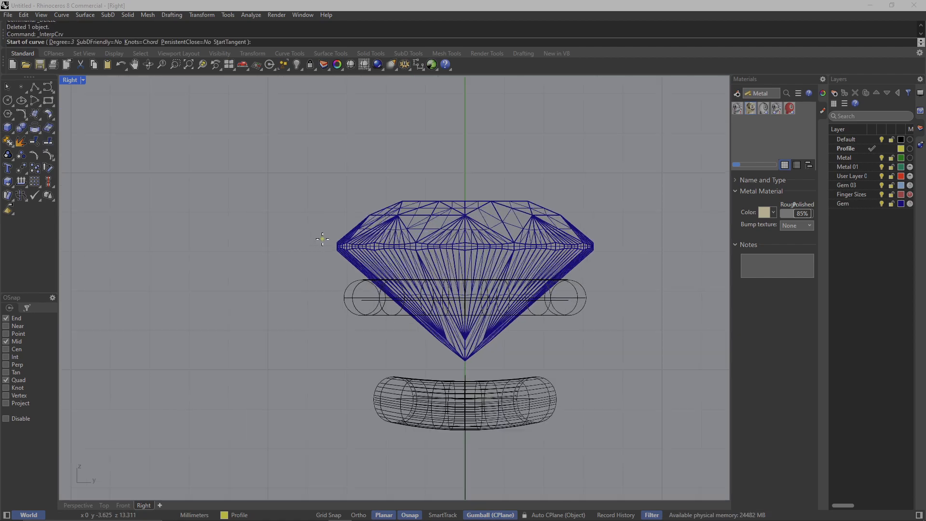
{"action": "key", "text": "alt"}
{"action": "left_click", "coordinate": [317, 199]}
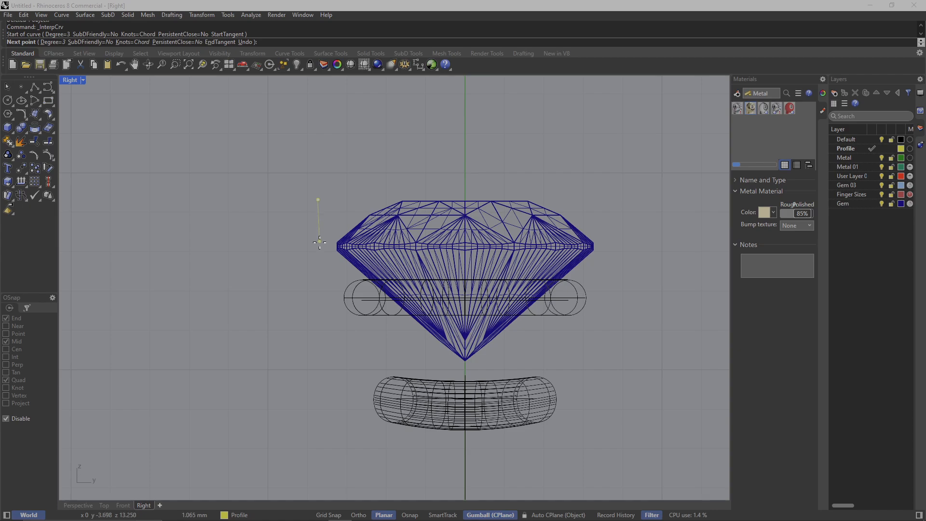
{"action": "left_click", "coordinate": [321, 288]}
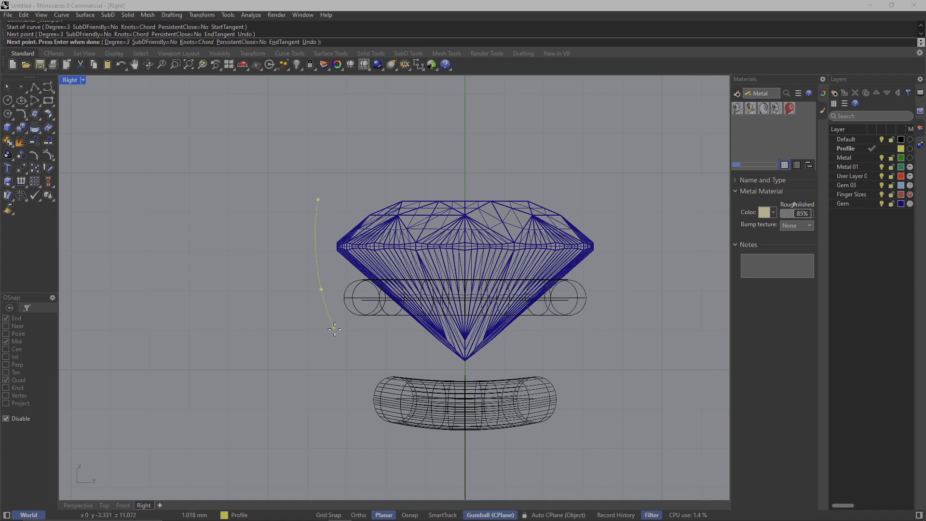
{"action": "left_click", "coordinate": [363, 379]}
{"action": "right_click_drag", "start_coordinate": [411, 466], "coordinate": [393, 388]}
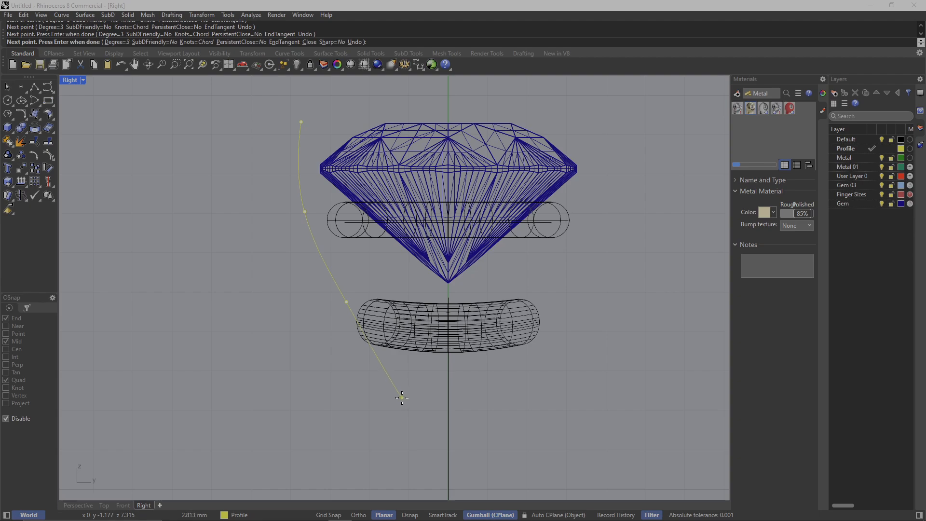
{"action": "left_click", "coordinate": [396, 395]}
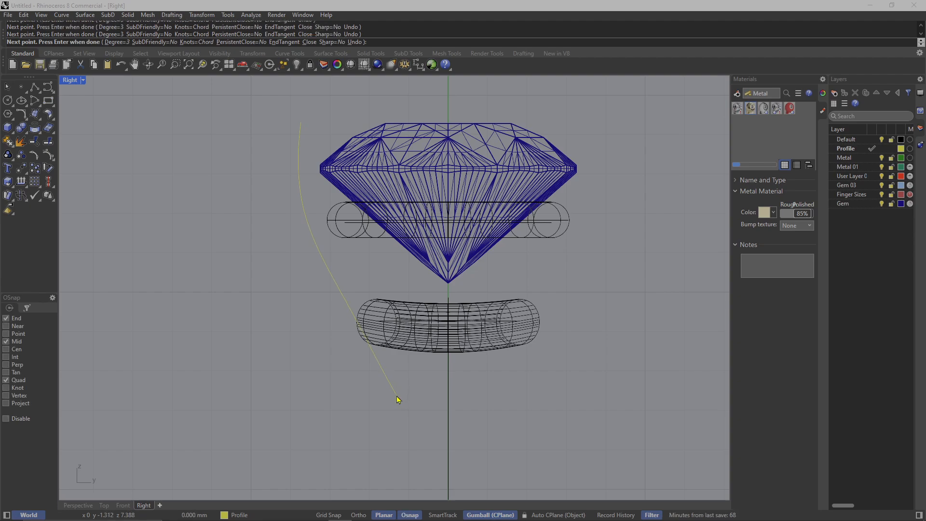
{"action": "key", "text": "Return"}
Try piping the prong curve in the Perspective view with round caps and a 1 mm diameter, and undo the pipe.
{"action": "scroll", "coordinate": [345, 194], "scroll_direction": "down", "scroll_amount": 5}
{"action": "scroll", "coordinate": [346, 195], "scroll_direction": "up", "scroll_amount": 5}
{"action": "left_click", "coordinate": [343, 184]}
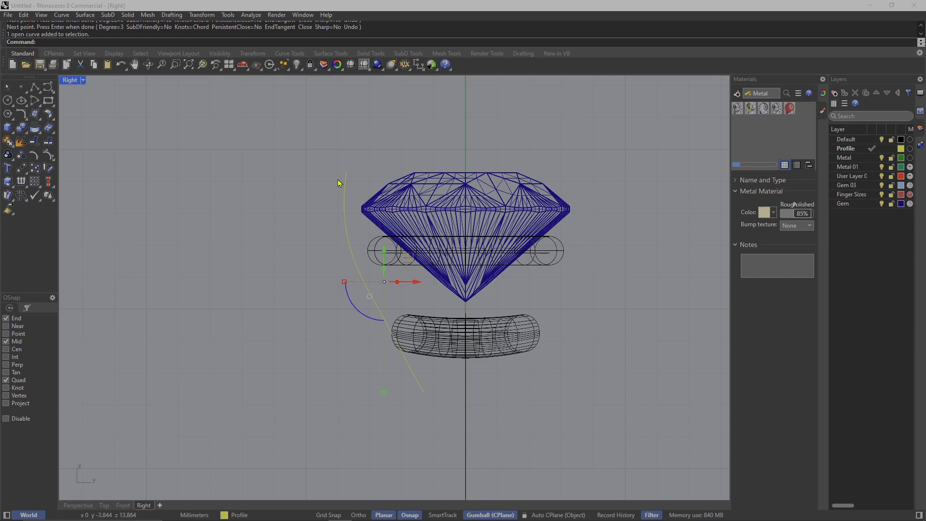
{"action": "right_click_drag", "start_coordinate": [335, 181], "coordinate": [268, 192]}
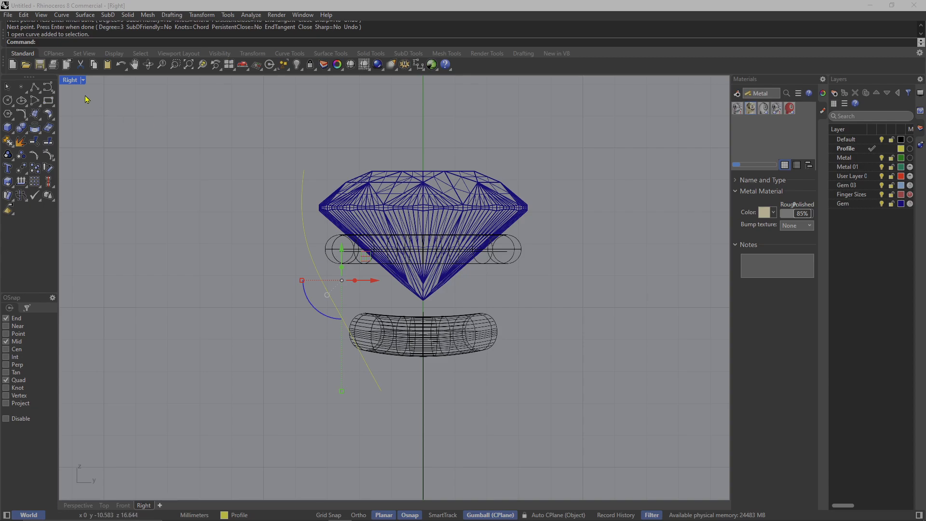
{"action": "double_click", "coordinate": [71, 82]}
{"action": "double_click", "coordinate": [419, 82]}
{"action": "right_click_drag", "start_coordinate": [408, 154], "coordinate": [308, 214]}
{"action": "scroll", "coordinate": [325, 213], "scroll_direction": "up", "scroll_amount": 4}
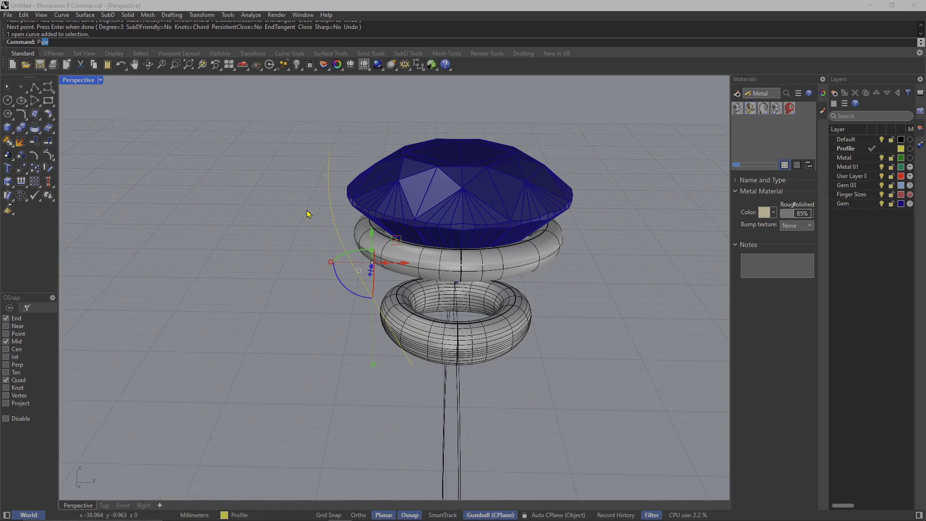
{"action": "key", "text": "Return"}
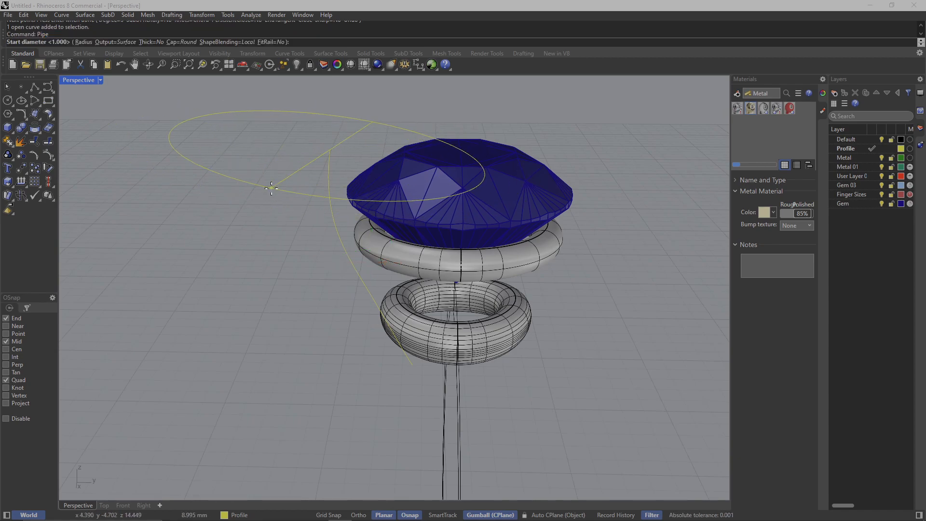
{"action": "left_click", "coordinate": [182, 42]}
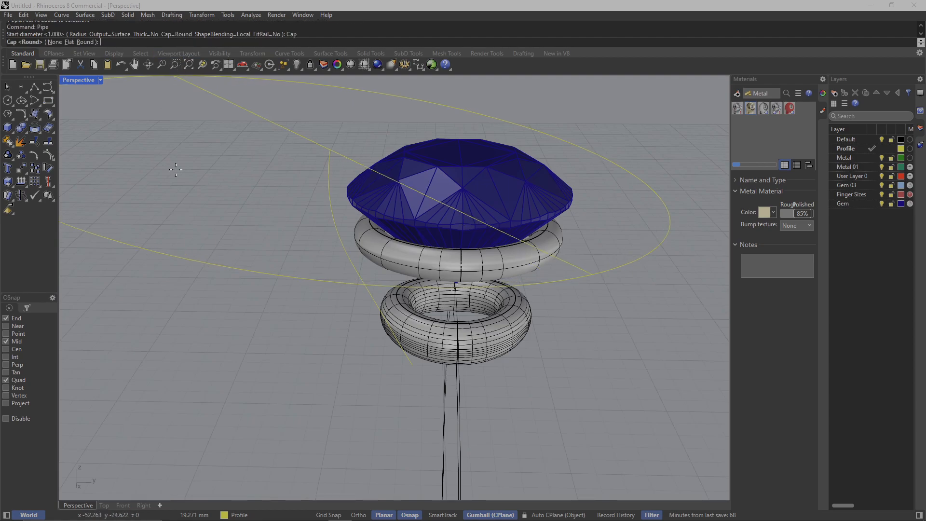
{"action": "left_click", "coordinate": [89, 43]}
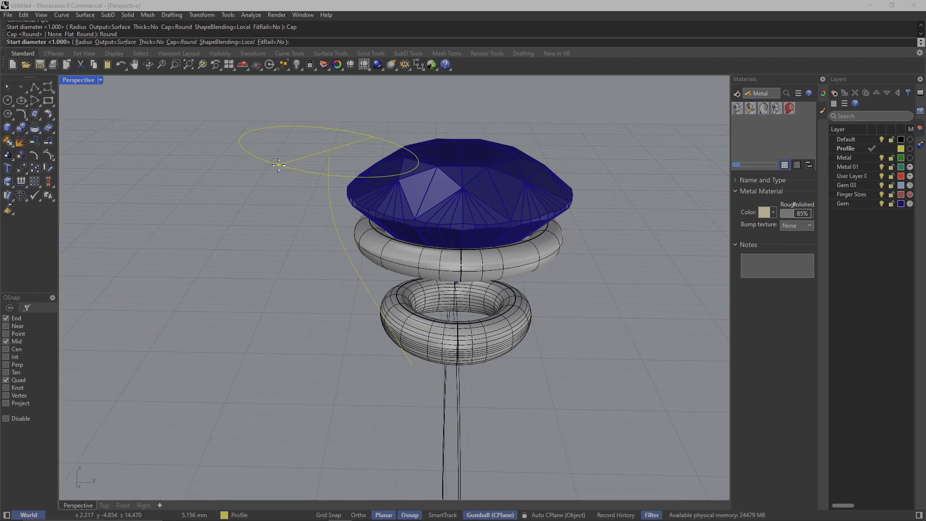
{"action": "type", "text": "1"}
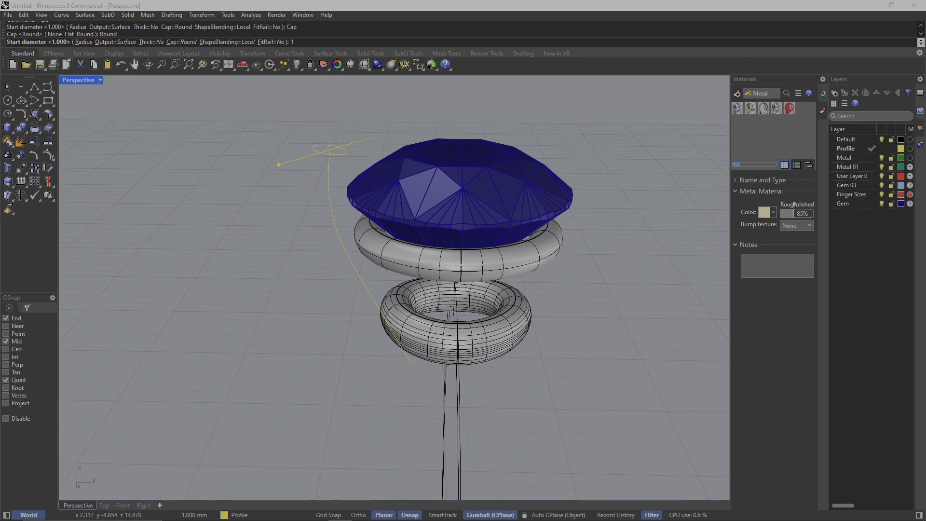
{"action": "key", "text": "Return"}
{"action": "key", "text": "Return"}
{"action": "key", "text": "Return"}
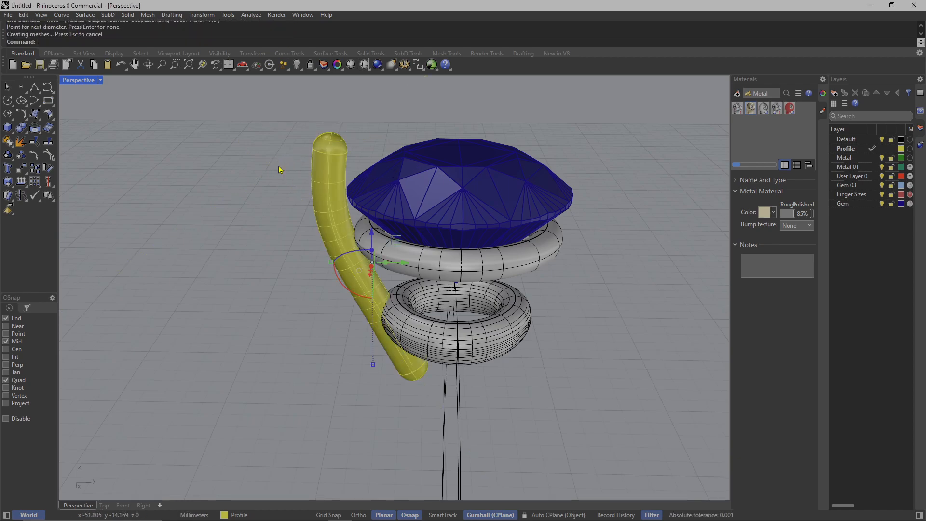
{"action": "key", "text": "ctrl+z"}
Make Metal the current layer.
{"action": "scroll", "coordinate": [320, 186], "scroll_direction": "up", "scroll_amount": 8}
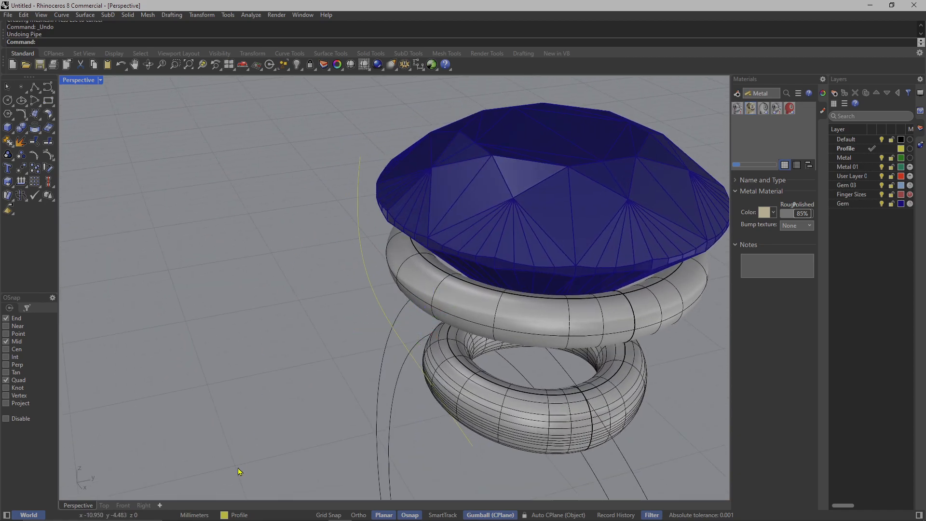
{"action": "left_click", "coordinate": [236, 515]}
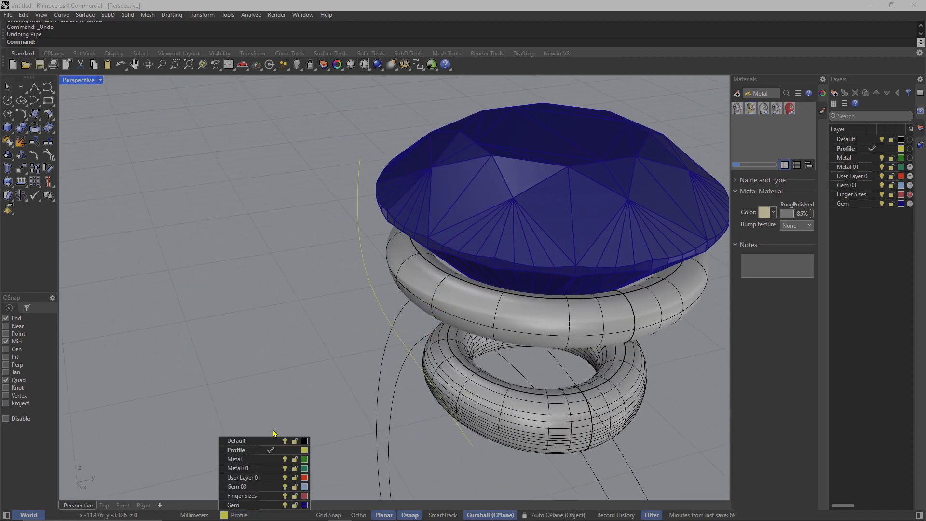
{"action": "left_click", "coordinate": [257, 459]}
{"action": "scroll", "coordinate": [333, 290], "scroll_direction": "down", "scroll_amount": 5}
{"action": "scroll", "coordinate": [341, 260], "scroll_direction": "up", "scroll_amount": 4}
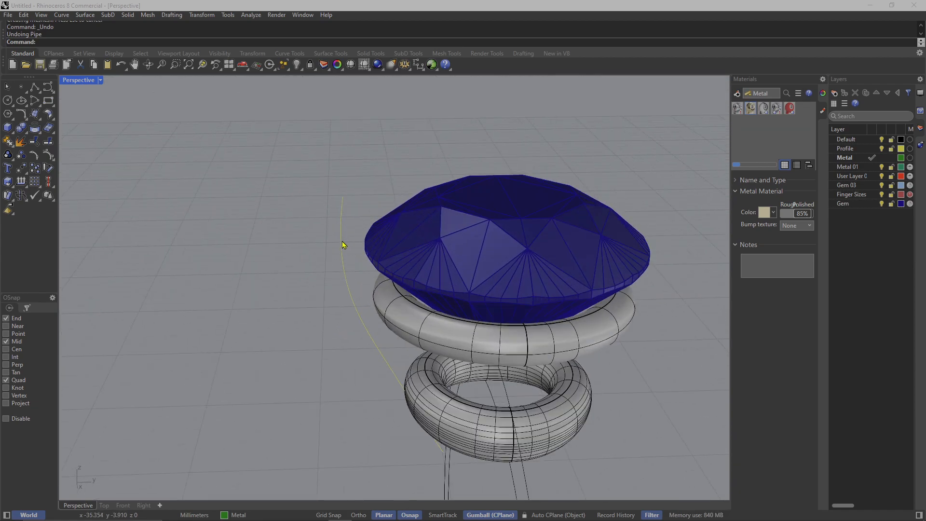
Pipe the prong curve with round caps, using a 1 mm start diameter and a 1.2 mm end diameter.
{"action": "left_click", "coordinate": [339, 251]}
{"action": "mouse_move", "coordinate": [334, 278]}
{"action": "right_mouse_down"}
{"action": "mouse_move", "coordinate": [337, 267]}
{"action": "mouse_move", "coordinate": [333, 278]}
{"action": "right_mouse_up"}
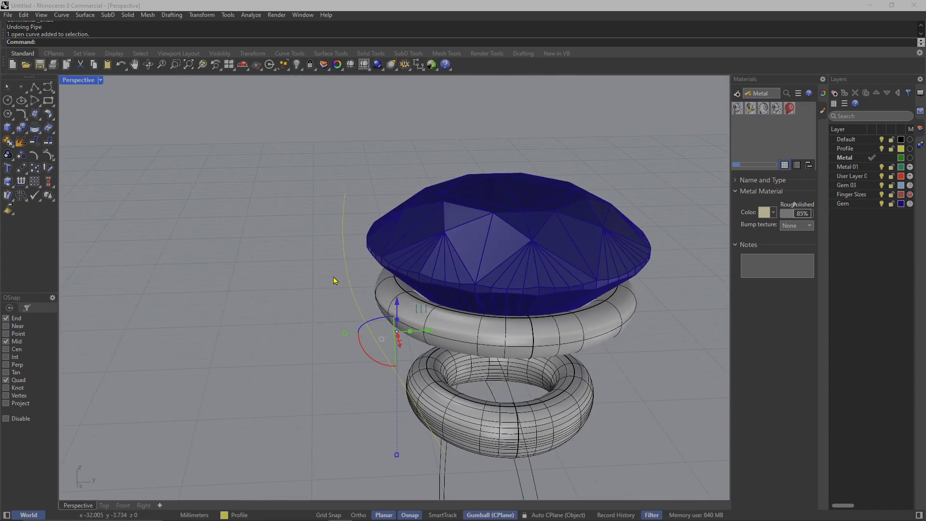
{"action": "key", "text": "Return"}
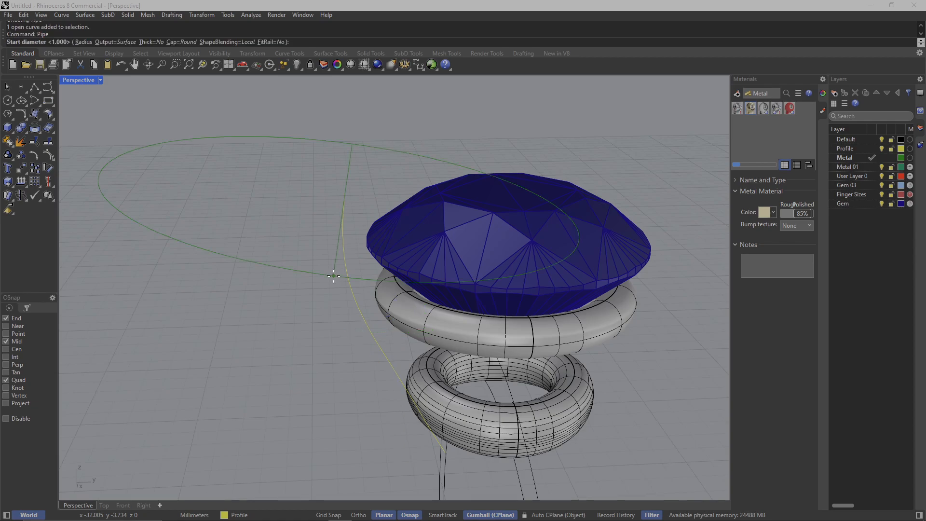
{"action": "type", "text": "1"}
{"action": "key", "text": "Return"}
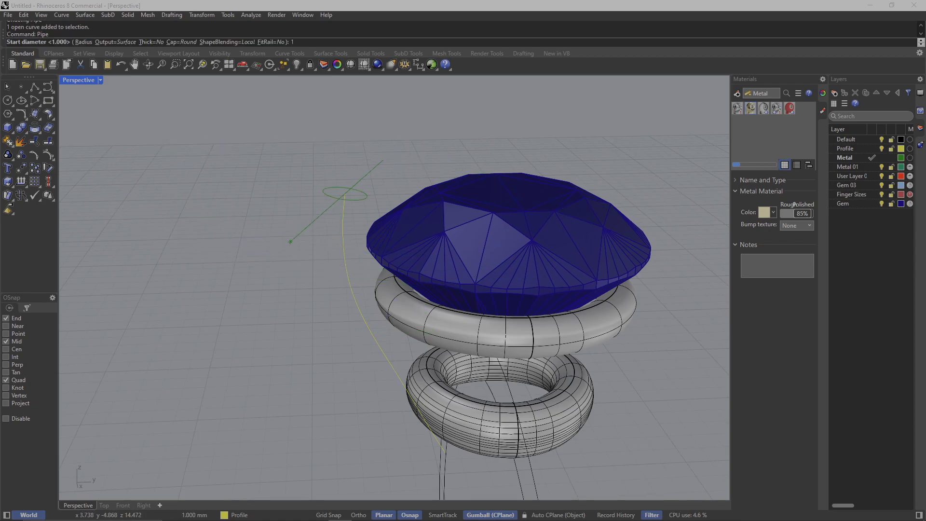
{"action": "type", "text": "1"}
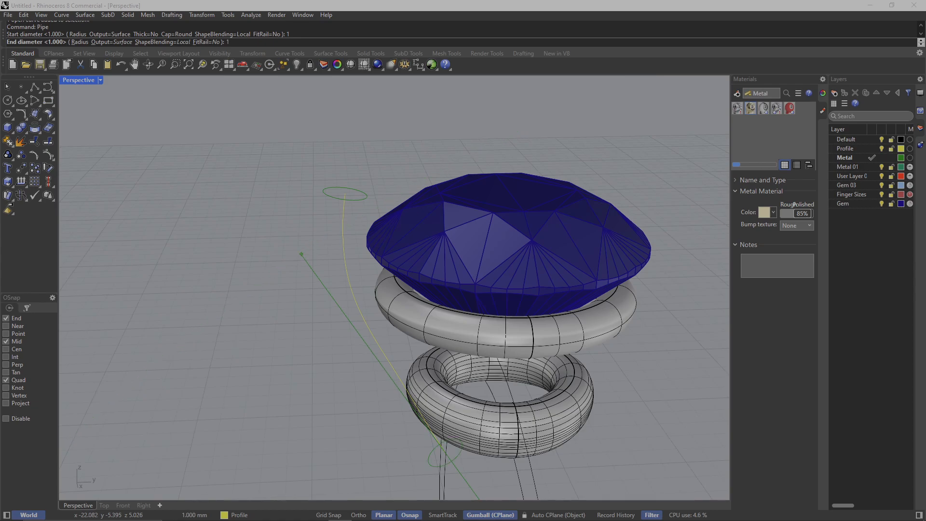
{"action": "type", "text": ".2"}
{"action": "key", "text": "Return"}
{"action": "scroll", "coordinate": [337, 343], "scroll_direction": "down", "scroll_amount": 1}
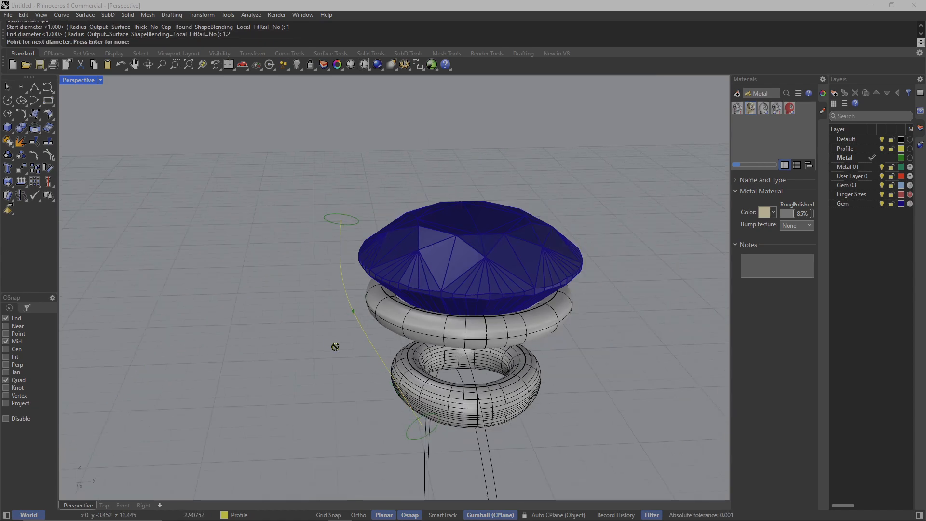
{"action": "scroll", "coordinate": [380, 415], "scroll_direction": "up", "scroll_amount": 3}
{"action": "scroll", "coordinate": [405, 437], "scroll_direction": "up", "scroll_amount": 2}
{"action": "key", "text": "Return"}
{"action": "scroll", "coordinate": [345, 380], "scroll_direction": "down", "scroll_amount": 5}
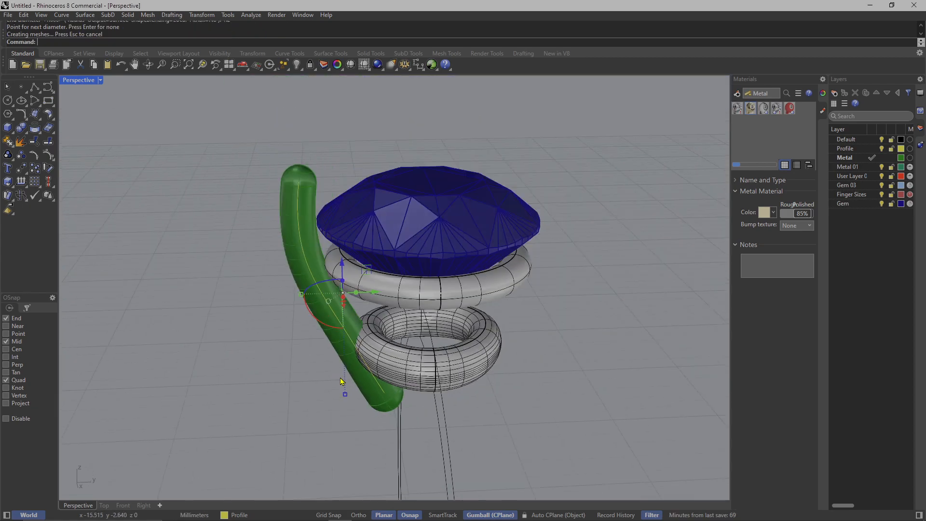
Move the piped prong to the Default layer and make Default the current layer.
{"action": "right_click_drag", "start_coordinate": [343, 383], "coordinate": [438, 318]}
{"action": "left_click", "coordinate": [523, 405]}
{"action": "left_click", "coordinate": [361, 314]}
{"action": "scroll", "coordinate": [364, 309], "scroll_direction": "up", "scroll_amount": 3}
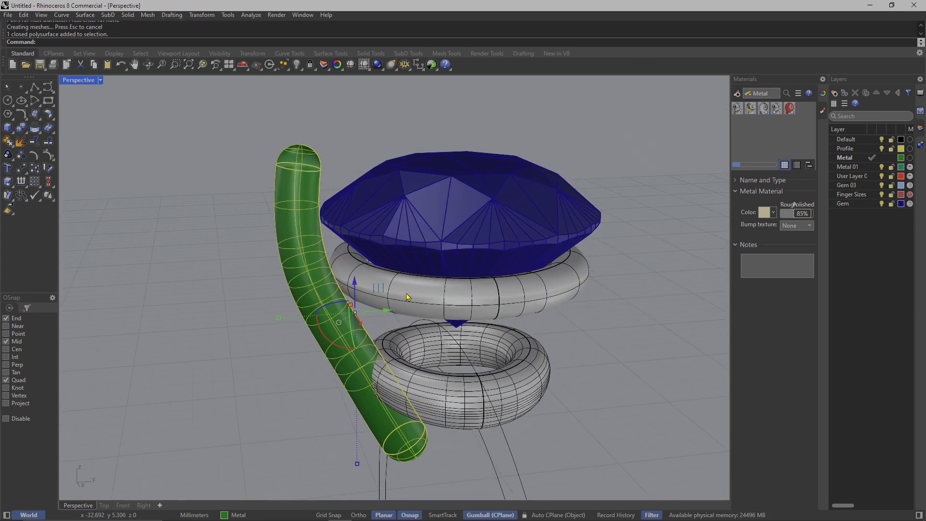
{"action": "left_click", "coordinate": [263, 513]}
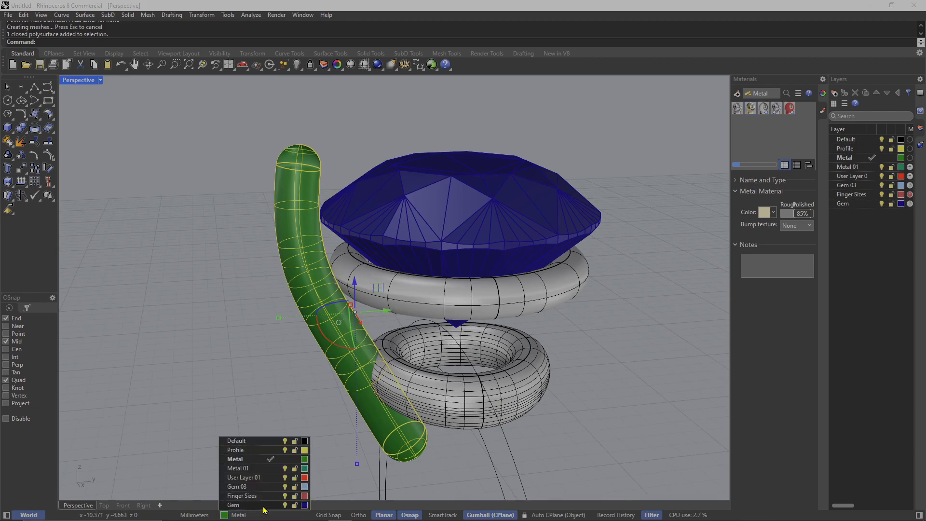
{"action": "left_click", "coordinate": [263, 441]}
{"action": "key", "text": "Escape"}
{"action": "scroll", "coordinate": [399, 410], "scroll_direction": "down", "scroll_amount": 5}
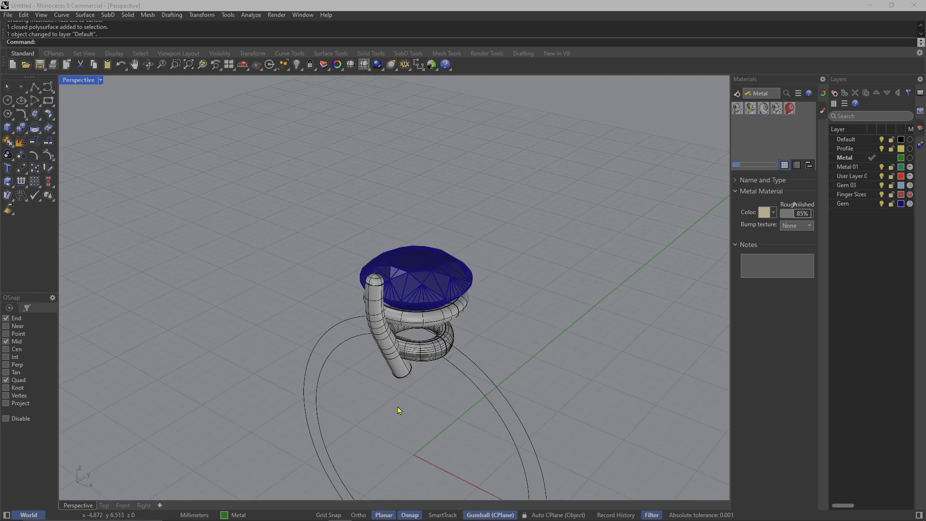
{"action": "left_click", "coordinate": [250, 514]}
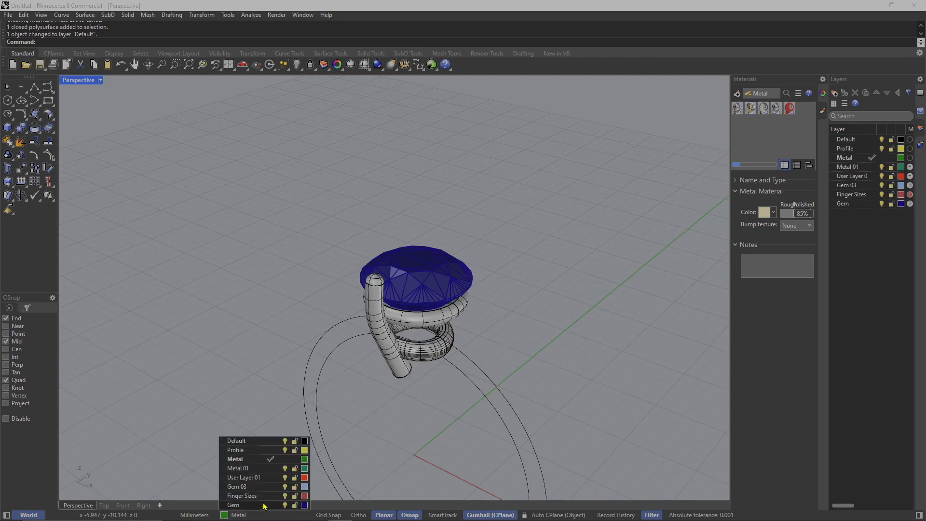
{"action": "left_click", "coordinate": [256, 441]}
Select the prong and maximize the Top view around the stone.
{"action": "right_click_drag", "start_coordinate": [328, 292], "coordinate": [473, 414]}
{"action": "left_click", "coordinate": [416, 353]}
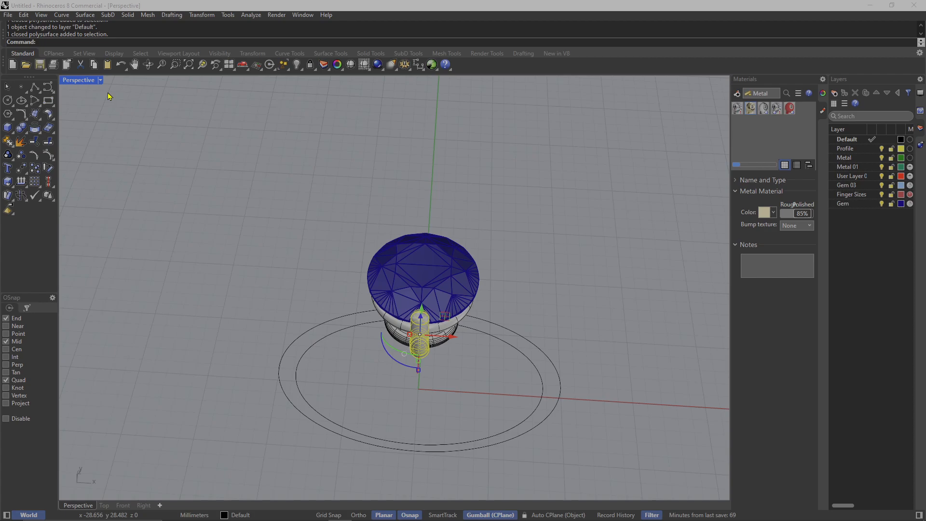
{"action": "right_click_drag", "start_coordinate": [415, 354], "coordinate": [375, 298]}
{"action": "scroll", "coordinate": [317, 281], "scroll_direction": "up", "scroll_amount": 6}
{"action": "double_click", "coordinate": [88, 83]}
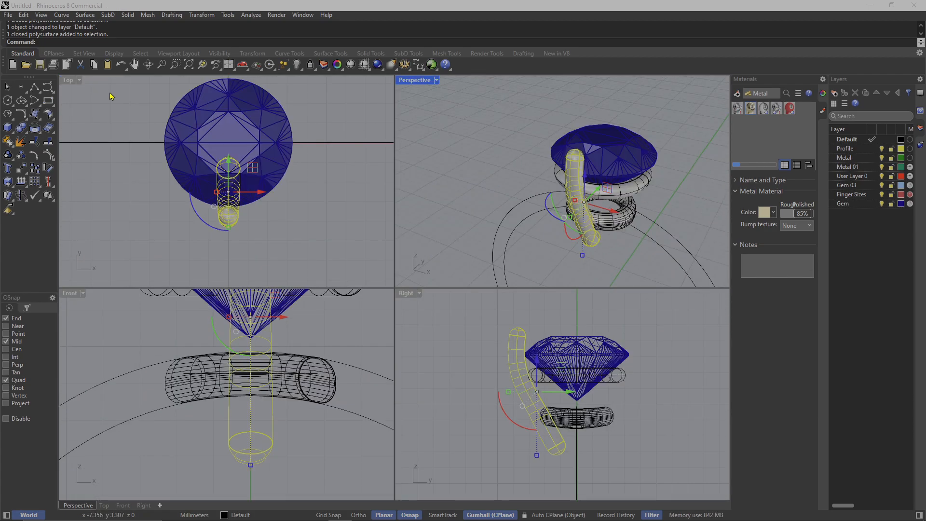
{"action": "double_click", "coordinate": [68, 80]}
{"action": "scroll", "coordinate": [342, 258], "scroll_direction": "up", "scroll_amount": 1}
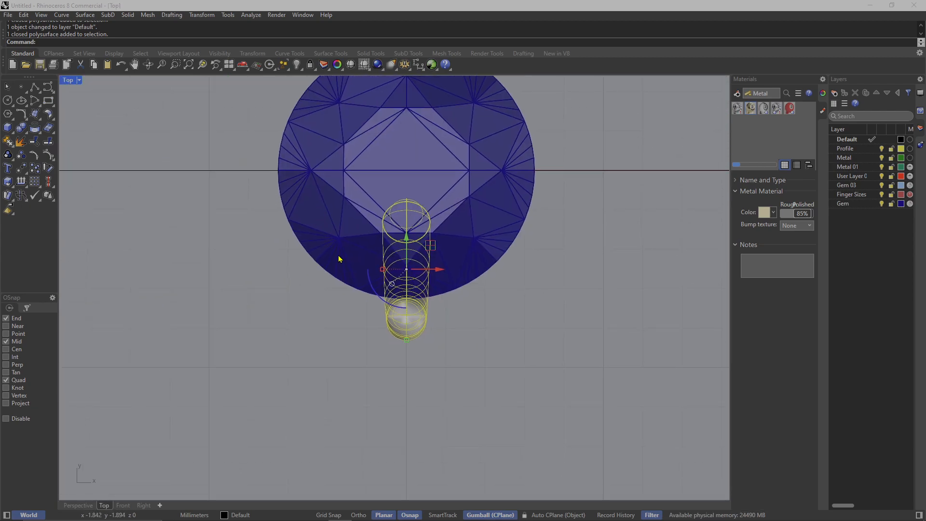
{"action": "scroll", "coordinate": [384, 330], "scroll_direction": "down", "scroll_amount": 4}
{"action": "scroll", "coordinate": [385, 330], "scroll_direction": "up", "scroll_amount": 3}
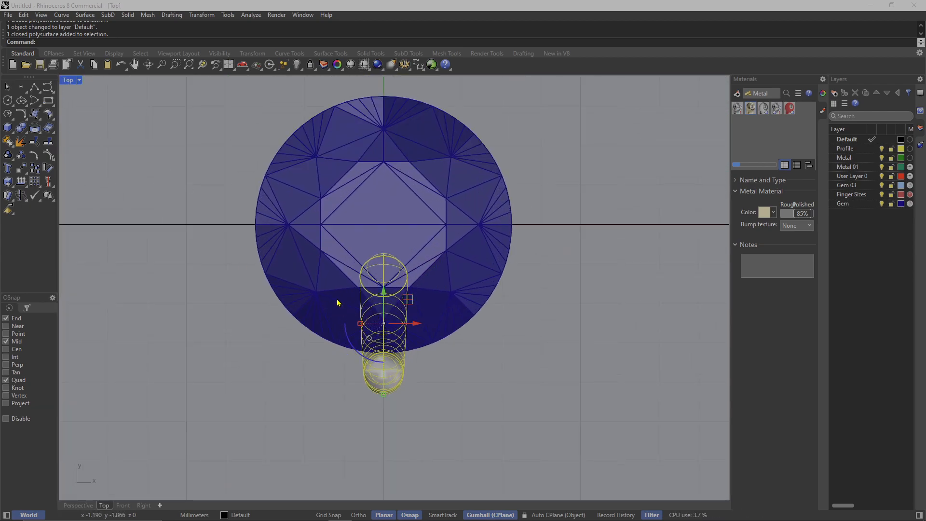
Rotate a copy of the prong by 45 degrees around the origin.
{"action": "type", "text": "Rotate"}
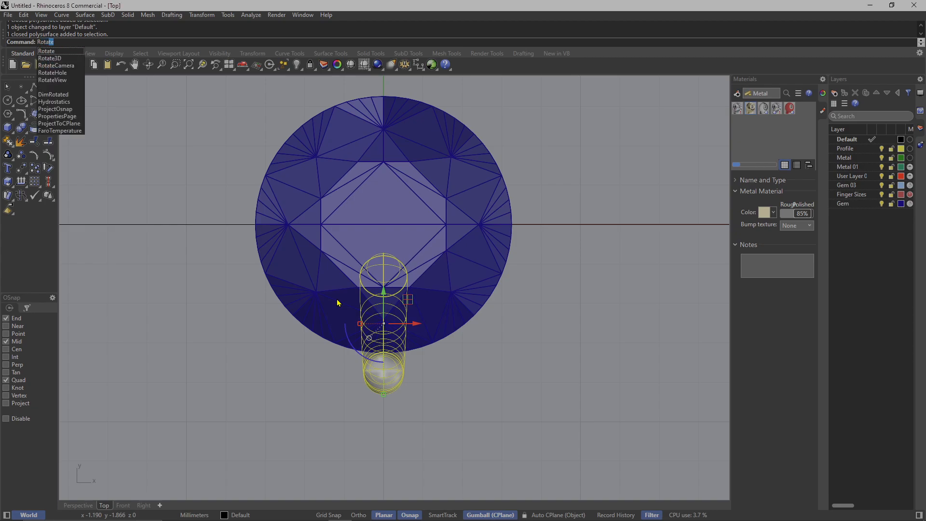
{"action": "key", "text": "Return"}
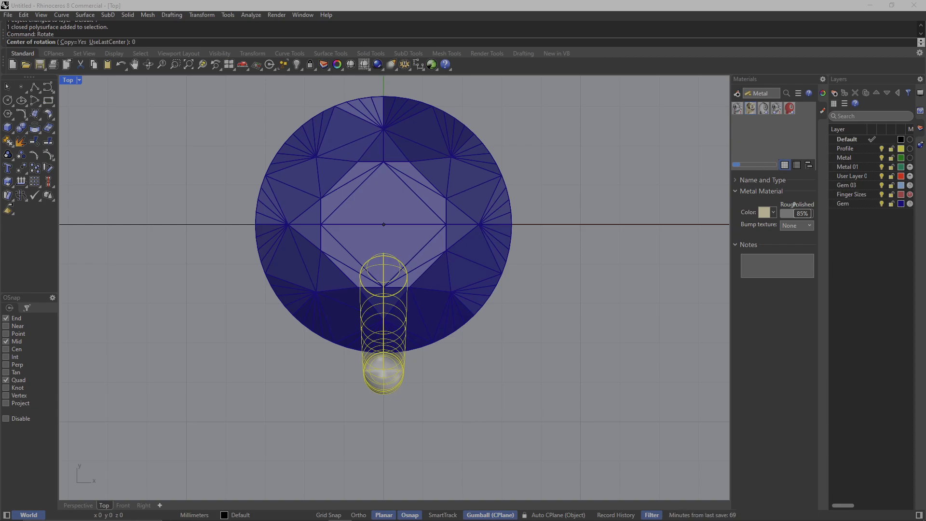
{"action": "key", "text": "Return"}
{"action": "left_click", "coordinate": [387, 467]}
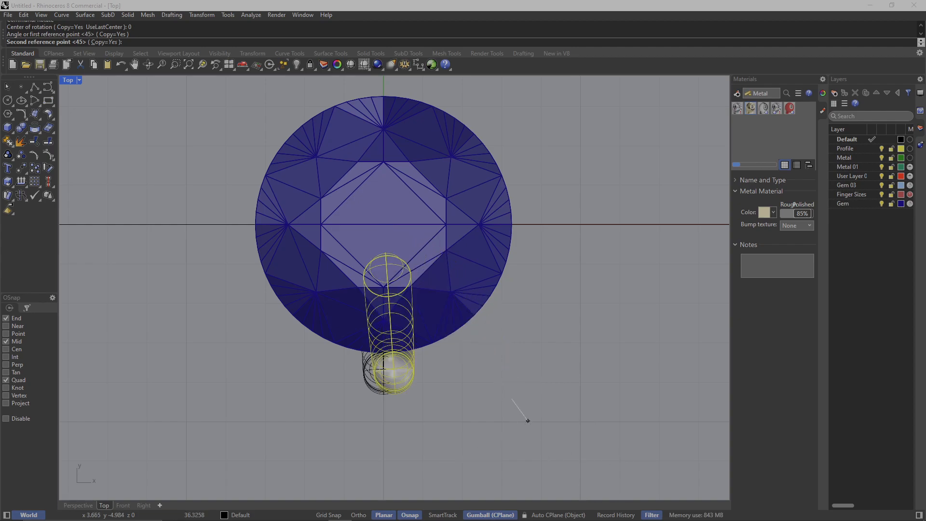
{"action": "type", "text": "45"}
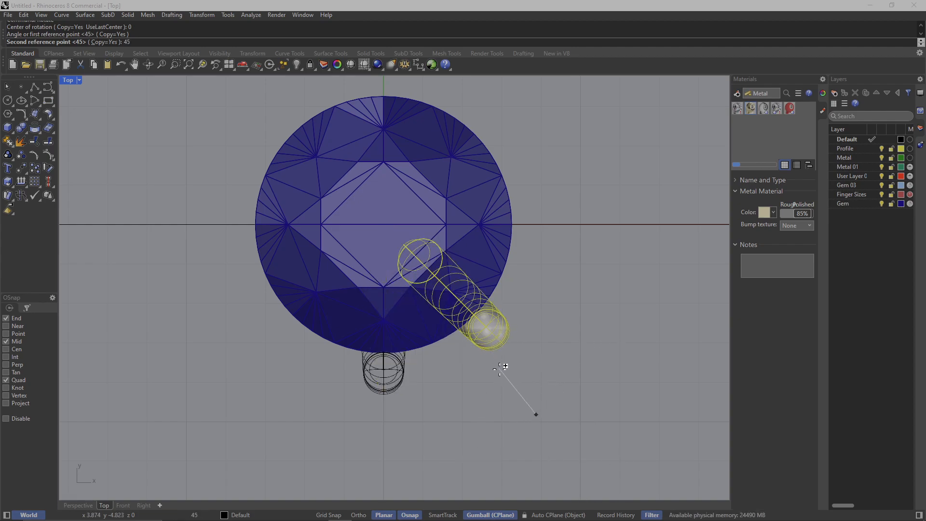
{"action": "key", "text": "Return"}
{"action": "key", "text": "Return"}
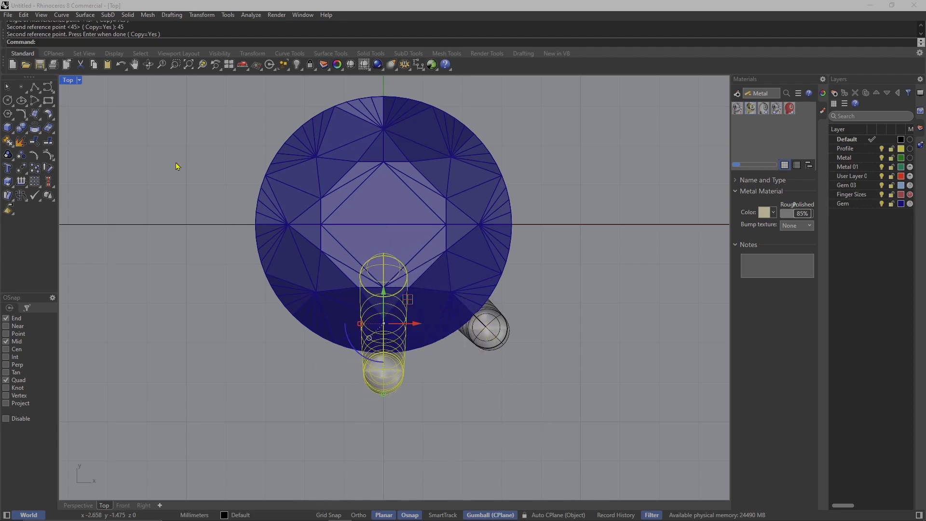
{"action": "key", "text": "Escape"}
Maximize the Perspective view and delete the original unrotated prong.
{"action": "double_click", "coordinate": [74, 82]}
{"action": "double_click", "coordinate": [406, 82]}
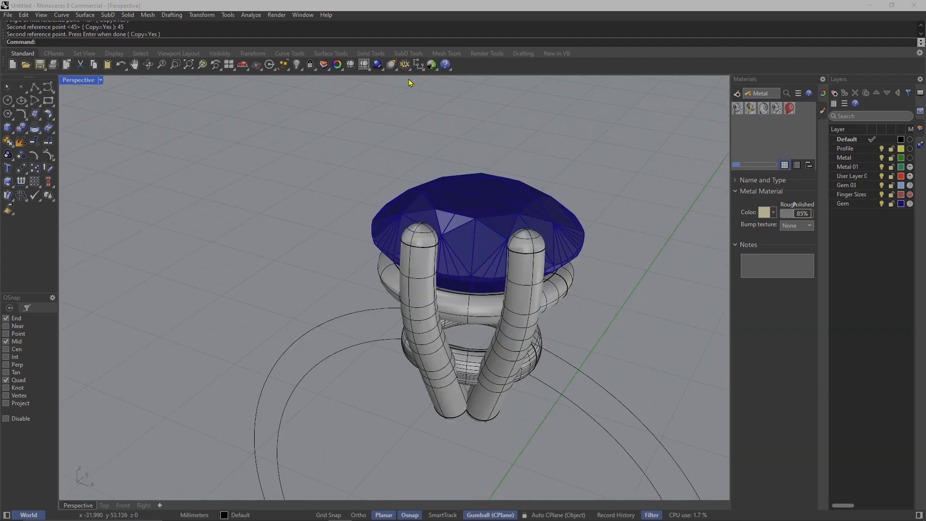
{"action": "scroll", "coordinate": [461, 321], "scroll_direction": "down", "scroll_amount": 5}
{"action": "right_click_drag", "start_coordinate": [461, 320], "coordinate": [492, 323]}
{"action": "scroll", "coordinate": [491, 328], "scroll_direction": "up", "scroll_amount": 4}
{"action": "left_click", "coordinate": [444, 300]}
{"action": "scroll", "coordinate": [444, 300], "scroll_direction": "down", "scroll_amount": 5}
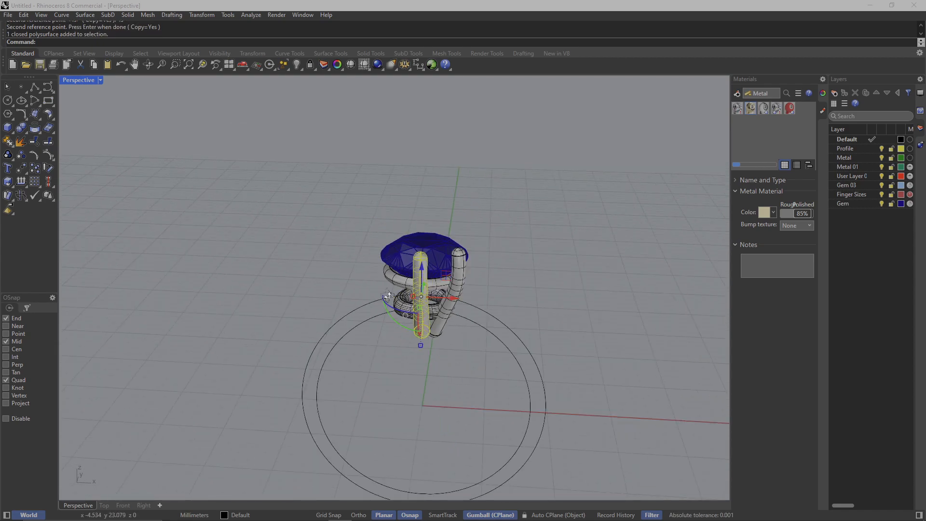
{"action": "scroll", "coordinate": [410, 308], "scroll_direction": "up", "scroll_amount": 6}
{"action": "right_click_drag", "start_coordinate": [443, 299], "coordinate": [368, 315]}
{"action": "left_click", "coordinate": [481, 260]}
{"action": "key", "text": "Delete"}
Mirror the rotated prong to the stone's other side across the Y axis from the origin, with Ortho enabled.
{"action": "left_click", "coordinate": [438, 311]}
{"action": "scroll", "coordinate": [438, 312], "scroll_direction": "down", "scroll_amount": 6}
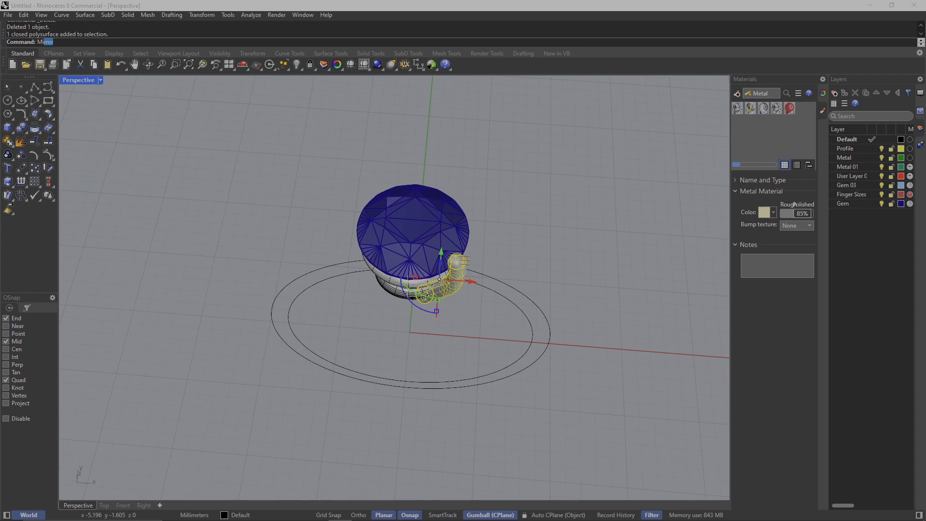
{"action": "type", "text": "Mirror"}
{"action": "key", "text": "Return"}
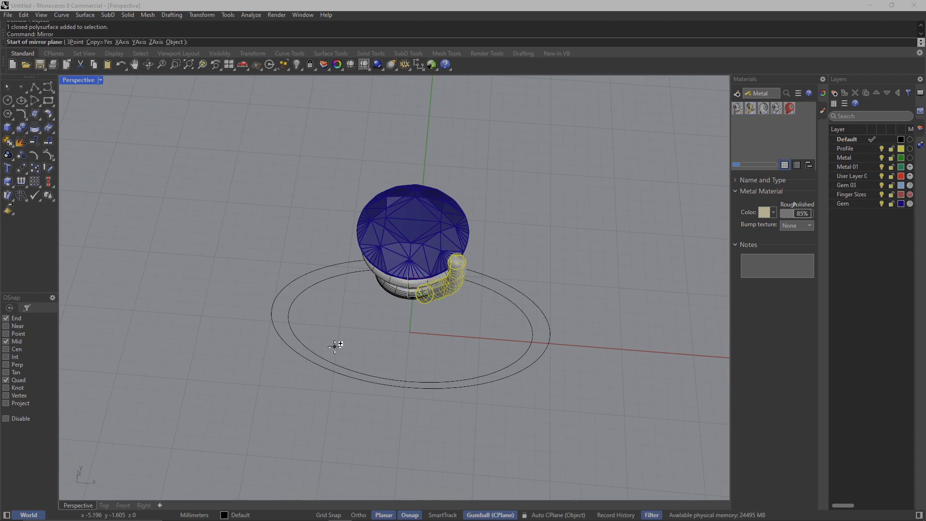
{"action": "type", "text": "0"}
{"action": "key", "text": "Return"}
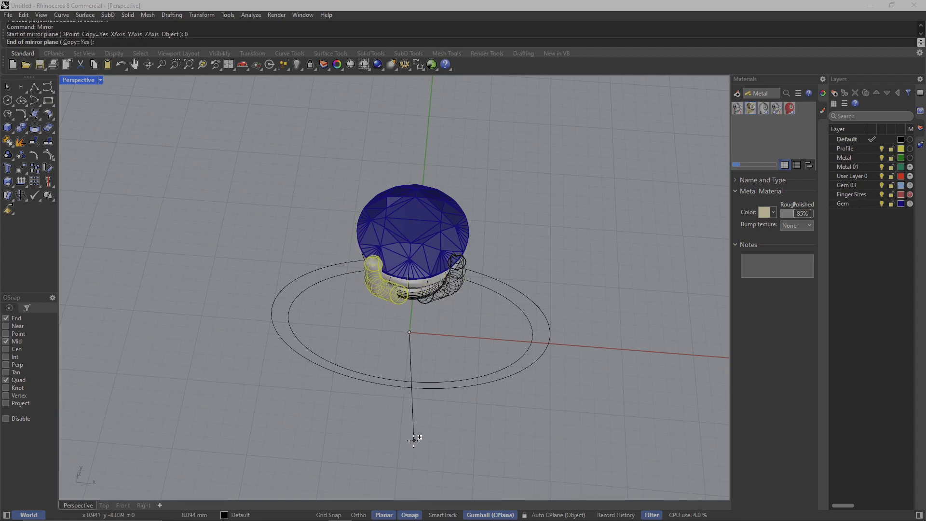
{"action": "key", "text": "F8"}
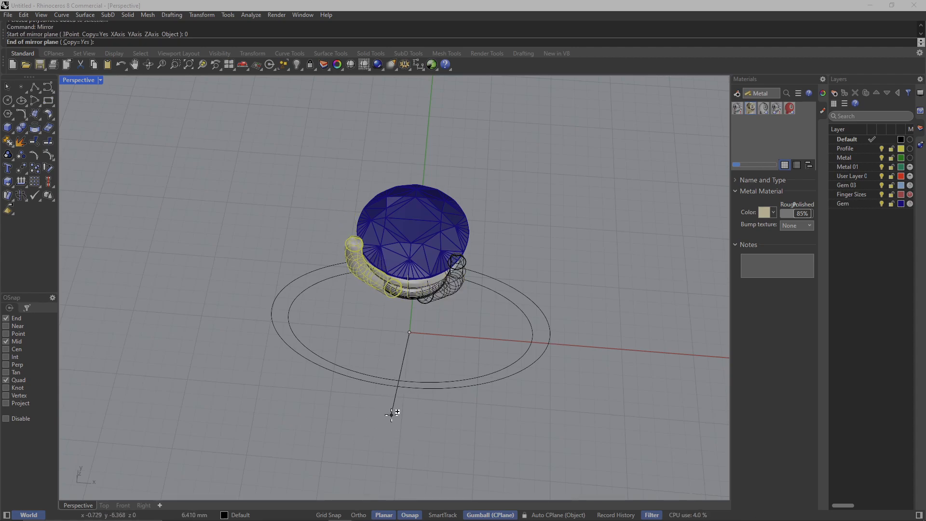
{"action": "key", "text": "F8"}
{"action": "right_click_drag", "start_coordinate": [413, 386], "coordinate": [376, 430]}
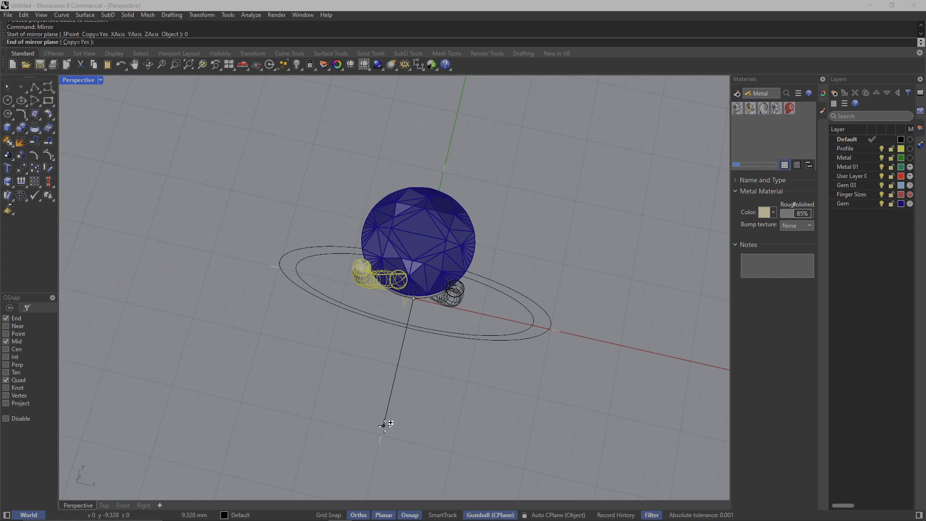
{"action": "left_click", "coordinate": [385, 430]}
Mirror both prongs across the X axis from the origin to complete the four-prong setting.
{"action": "left_click", "coordinate": [363, 288], "text": "shift"}
{"action": "key", "text": "Return"}
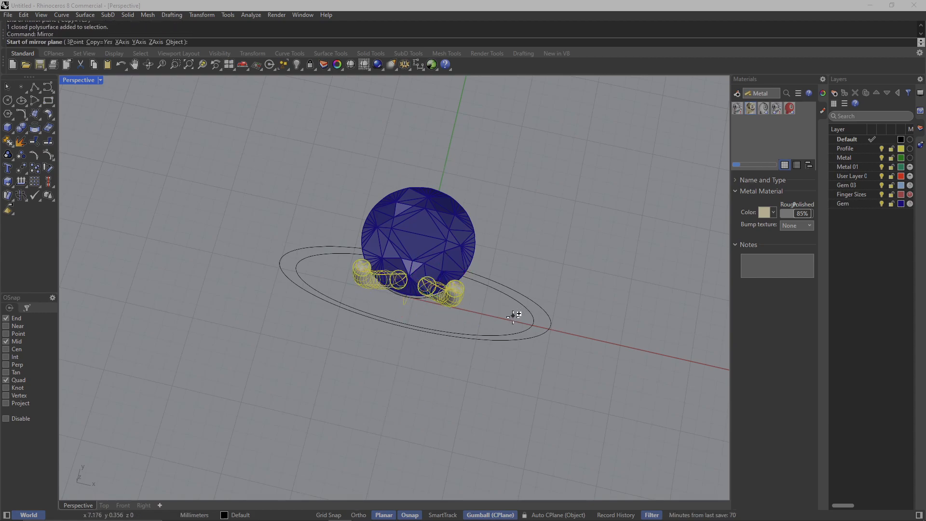
{"action": "left_click", "coordinate": [414, 298]}
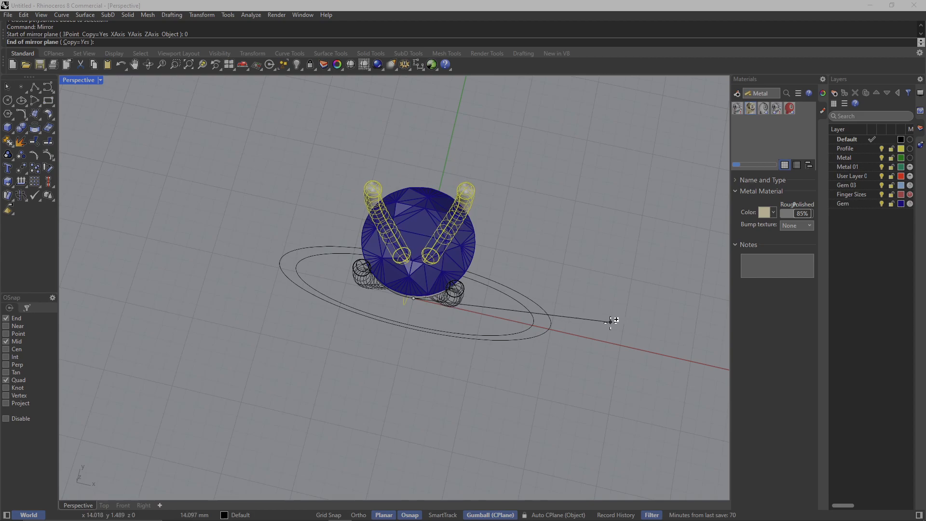
{"action": "left_click", "coordinate": [598, 342]}
{"action": "right_click_drag", "start_coordinate": [598, 342], "coordinate": [475, 326]}
{"action": "key", "text": "Escape"}
Extrude the inner finger-size circle along the Y axis into a solid cylinder that extends past the setting.
{"action": "scroll", "coordinate": [403, 252], "scroll_direction": "up", "scroll_amount": 3}
{"action": "left_click", "coordinate": [475, 326]}
{"action": "scroll", "coordinate": [472, 332], "scroll_direction": "up", "scroll_amount": 3}
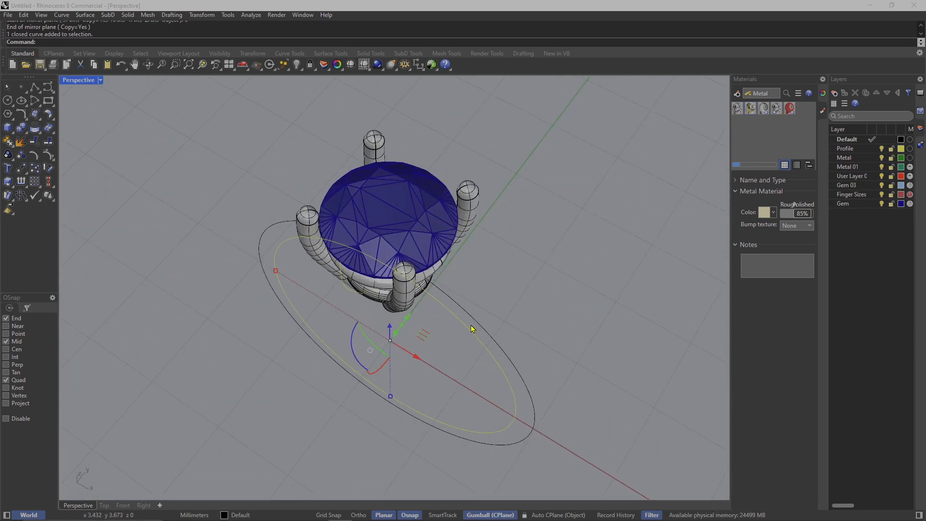
{"action": "type", "text": "ExtrudeCrv"}
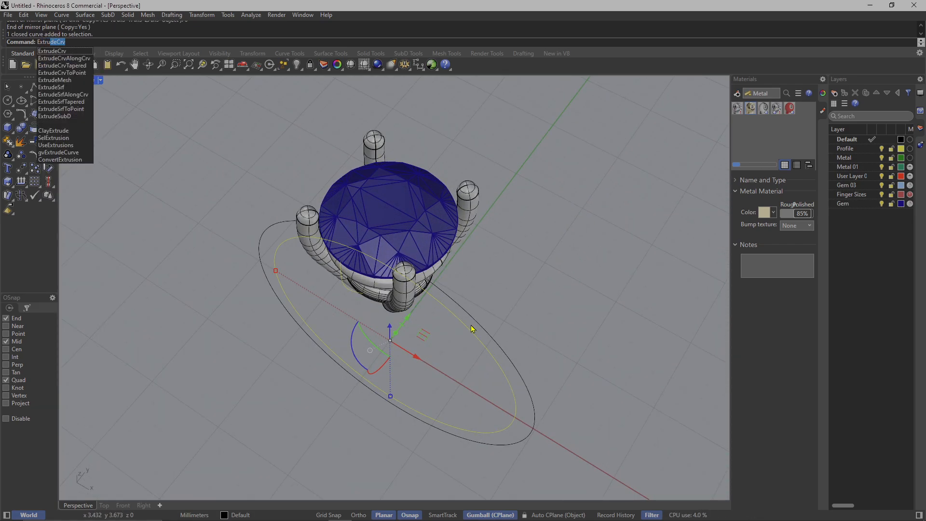
{"action": "key", "text": "Return"}
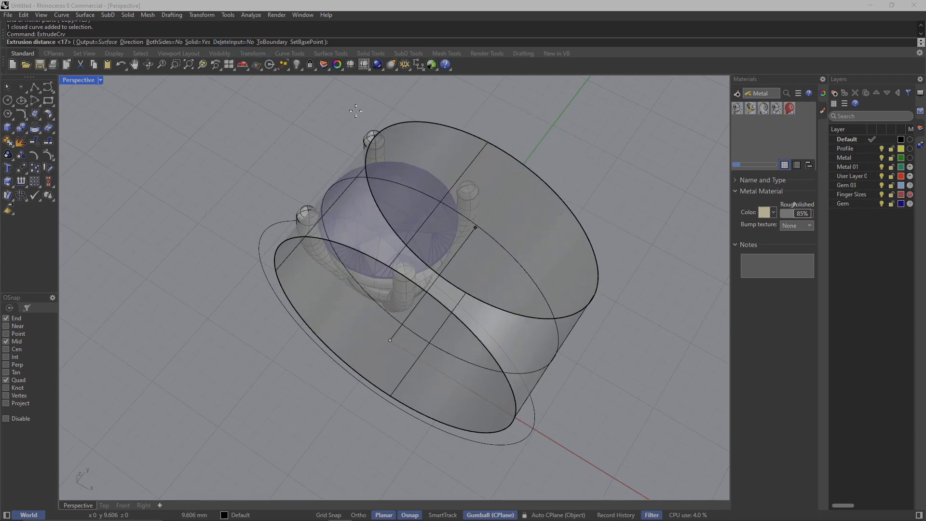
{"action": "left_click", "coordinate": [540, 241]}
{"action": "scroll", "coordinate": [483, 270], "scroll_direction": "down", "scroll_amount": 3}
{"action": "right_click_drag", "start_coordinate": [496, 294], "coordinate": [452, 316]}
Move the finger cylinder along the Y axis so it extends on both sides beneath the setting.
{"action": "left_click", "coordinate": [452, 318]}
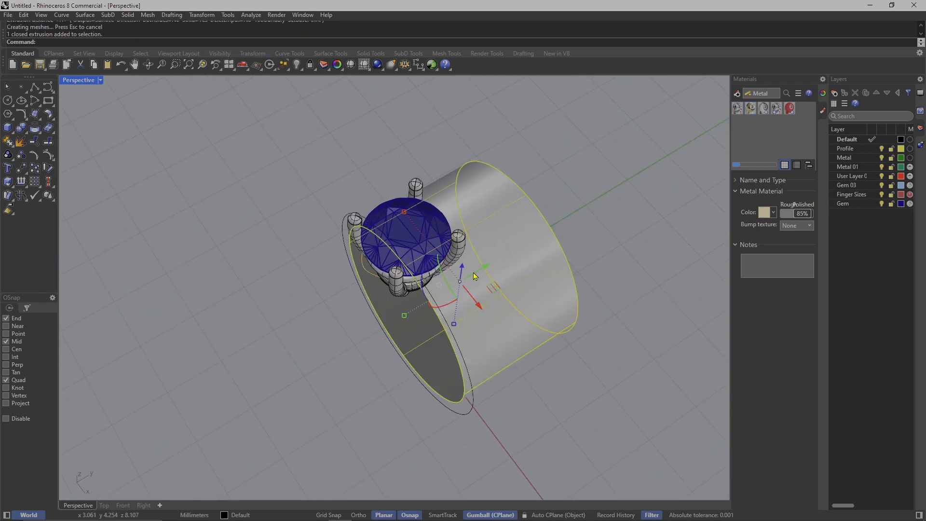
{"action": "scroll", "coordinate": [473, 290], "scroll_direction": "up", "scroll_amount": 3}
{"action": "left_click_drag", "start_coordinate": [471, 274], "coordinate": [431, 290]}
{"action": "right_click_drag", "start_coordinate": [431, 290], "coordinate": [313, 322]}
{"action": "scroll", "coordinate": [314, 322], "scroll_direction": "up", "scroll_amount": 2}
Subtract the finger-size cylinder from all four prongs with BooleanDifference to trim their lower ends.
{"action": "left_click", "coordinate": [246, 222]}
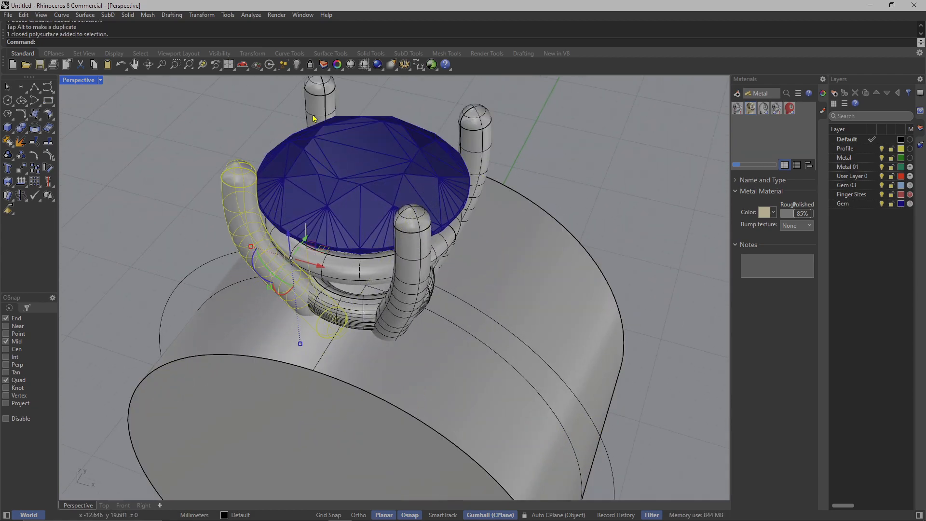
{"action": "left_click", "coordinate": [318, 106], "text": "shift"}
{"action": "left_click", "coordinate": [481, 134], "text": "shift"}
{"action": "left_click", "coordinate": [410, 242], "text": "shift"}
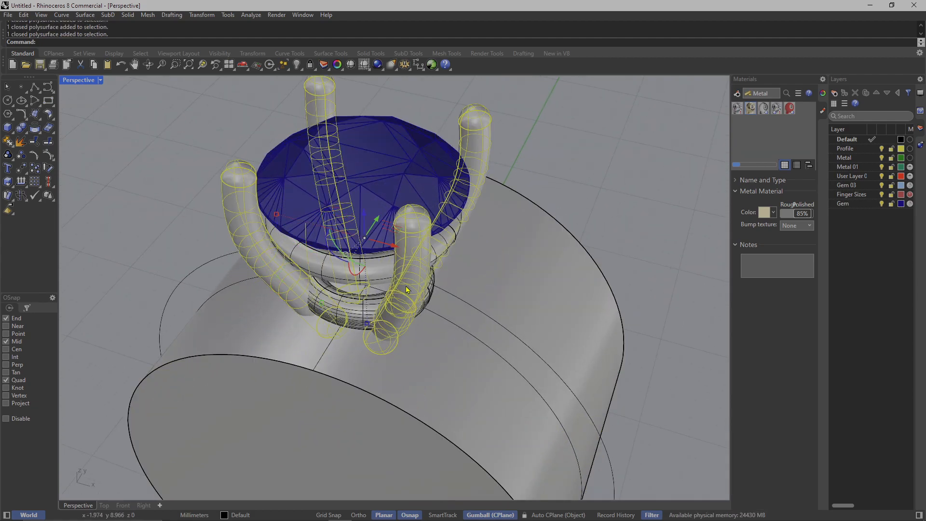
{"action": "right_click_drag", "start_coordinate": [410, 242], "coordinate": [387, 327]}
{"action": "type", "text": "BooleanDifference"}
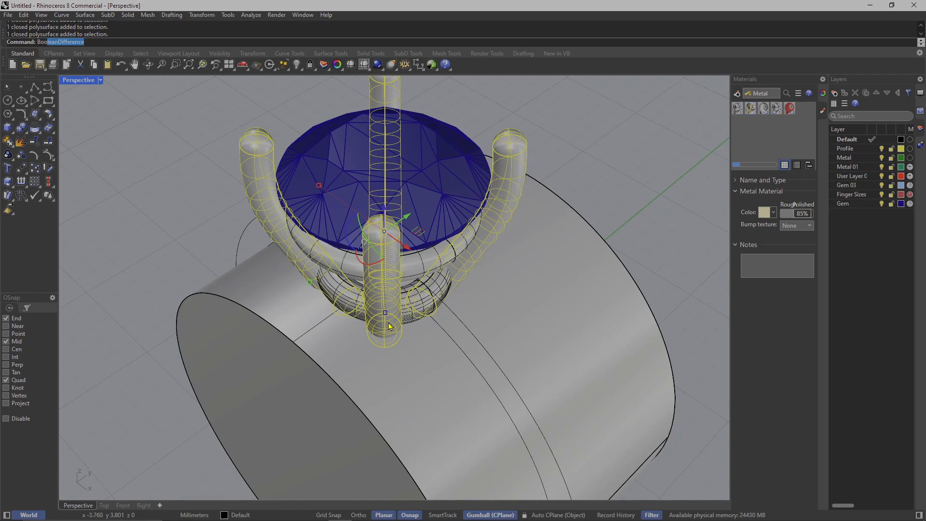
{"action": "key", "text": "Return"}
{"action": "left_click", "coordinate": [553, 333]}
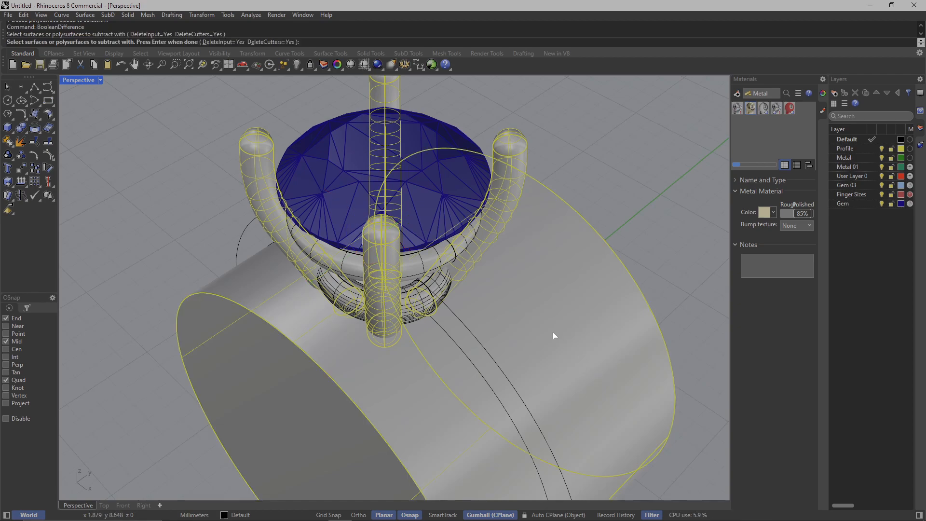
{"action": "key", "text": "Return"}
Fillet the cut bottom edges of all four prongs with FilletEdge at a 0.2 radius.
{"action": "right_click_drag", "start_coordinate": [434, 335], "coordinate": [383, 364]}
{"action": "scroll", "coordinate": [384, 364], "scroll_direction": "up", "scroll_amount": 5}
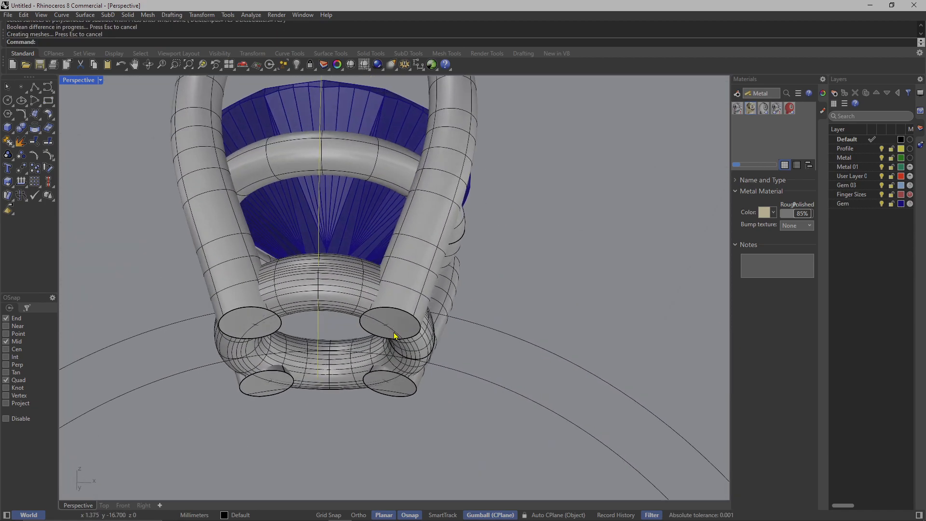
{"action": "type", "text": "ll"}
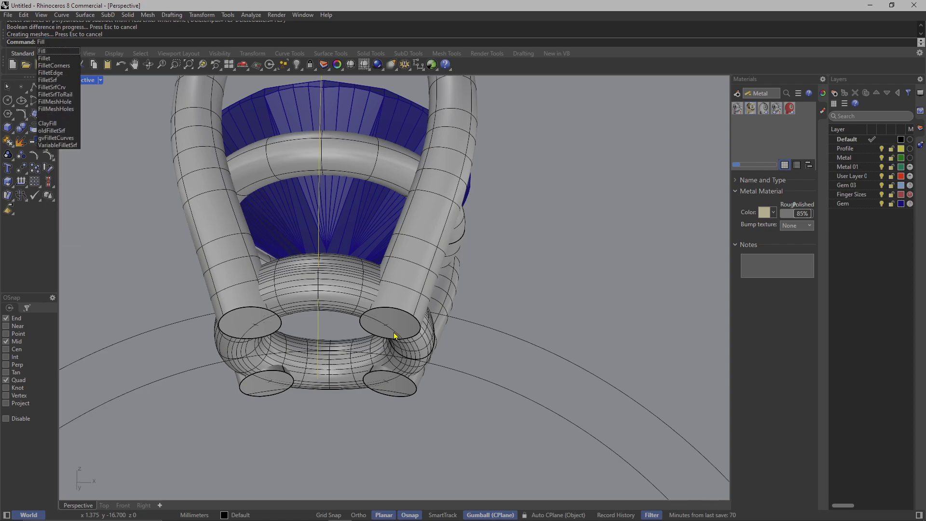
{"action": "left_click", "coordinate": [76, 72]}
{"action": "type", "text": "."}
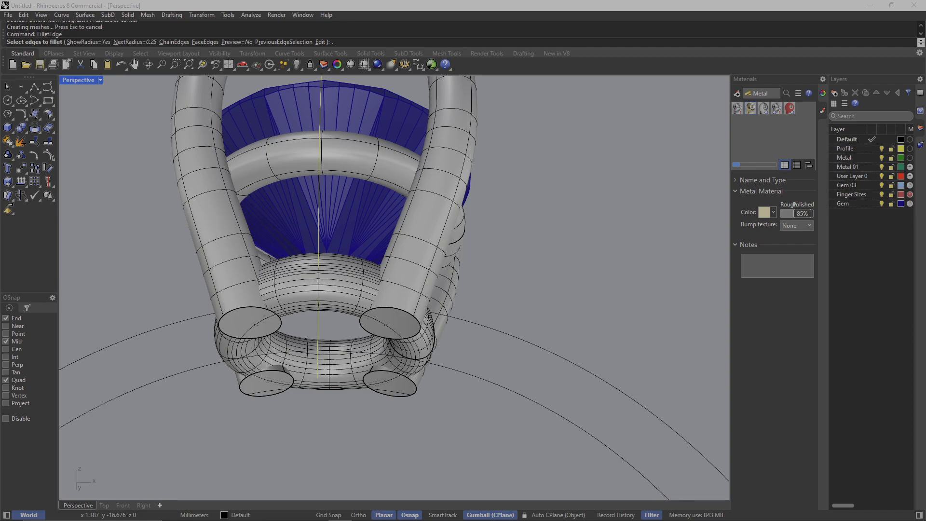
{"action": "type", "text": "2"}
{"action": "key", "text": "Return"}
{"action": "right_click_drag", "start_coordinate": [394, 312], "coordinate": [469, 290]}
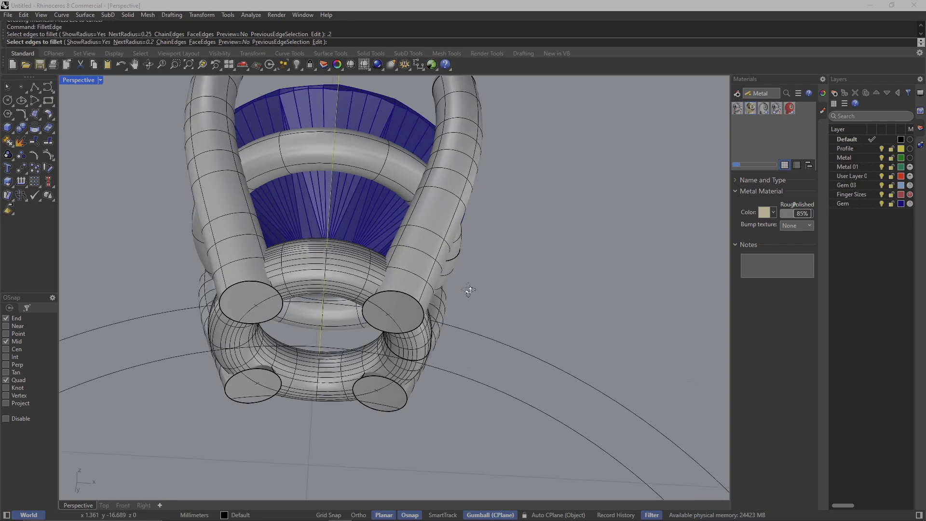
{"action": "scroll", "coordinate": [404, 321], "scroll_direction": "up", "scroll_amount": 3}
{"action": "left_click", "coordinate": [407, 332]}
{"action": "left_click", "coordinate": [181, 253]}
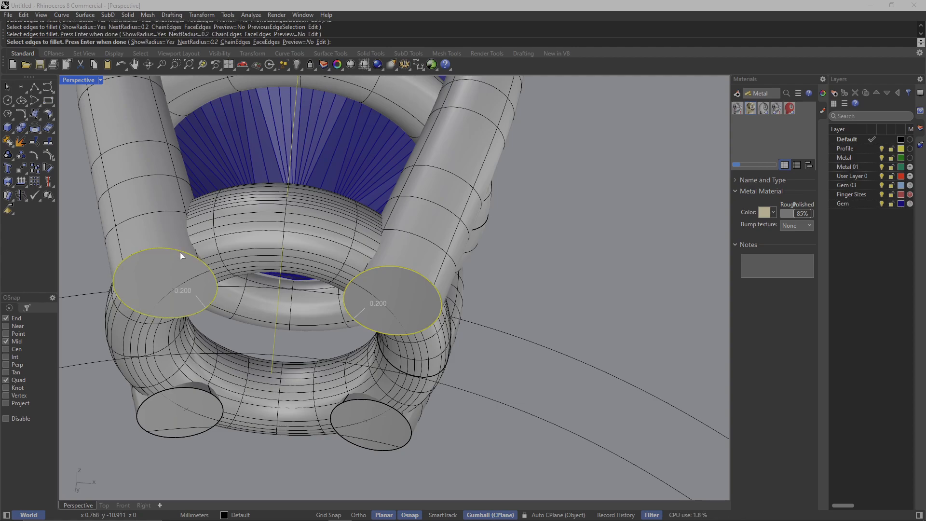
{"action": "left_click", "coordinate": [190, 437]}
{"action": "left_click", "coordinate": [380, 450]}
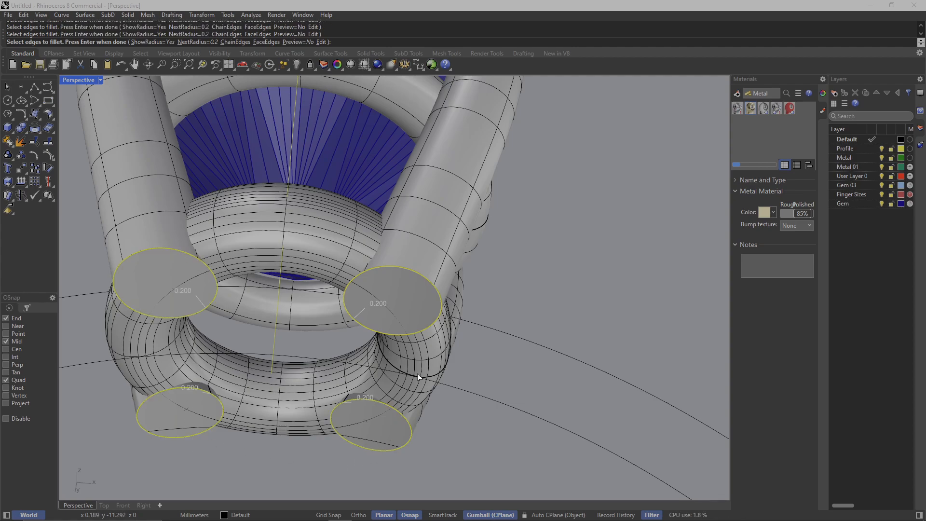
{"action": "key", "text": "Return"}
Examine the filleted prong ends and the whole setting from several angles.
{"action": "scroll", "coordinate": [446, 314], "scroll_direction": "down", "scroll_amount": 7}
{"action": "right_click_drag", "start_coordinate": [479, 303], "coordinate": [295, 236]}
{"action": "scroll", "coordinate": [422, 307], "scroll_direction": "up", "scroll_amount": 7}
{"action": "scroll", "coordinate": [422, 307], "scroll_direction": "down", "scroll_amount": 7}
{"action": "scroll", "coordinate": [395, 274], "scroll_direction": "down", "scroll_amount": 5}
{"action": "scroll", "coordinate": [396, 273], "scroll_direction": "up", "scroll_amount": 6}
{"action": "scroll", "coordinate": [383, 264], "scroll_direction": "up", "scroll_amount": 6}
{"action": "scroll", "coordinate": [357, 225], "scroll_direction": "up", "scroll_amount": 4}
{"action": "right_click_drag", "start_coordinate": [367, 226], "coordinate": [348, 230]}
Select all four prongs and show them in the maximized Right view.
{"action": "left_click", "coordinate": [351, 232]}
{"action": "left_click", "coordinate": [333, 200], "text": "shift"}
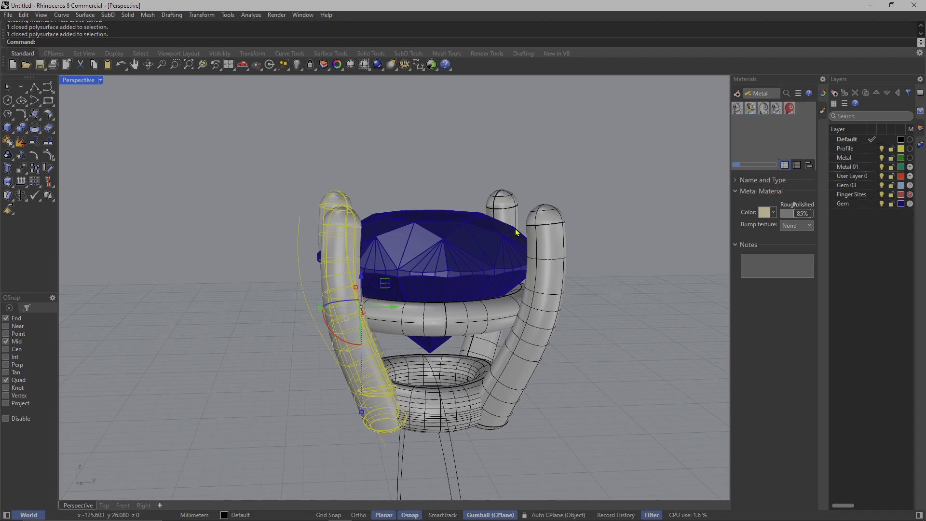
{"action": "left_click", "coordinate": [536, 234], "text": "shift"}
{"action": "left_click", "coordinate": [501, 205], "text": "shift"}
{"action": "double_click", "coordinate": [89, 84]}
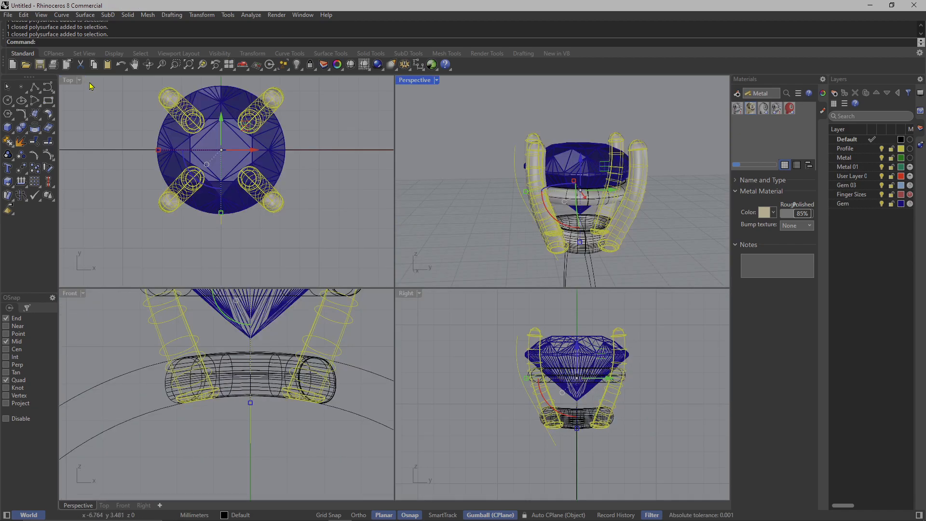
{"action": "double_click", "coordinate": [406, 294]}
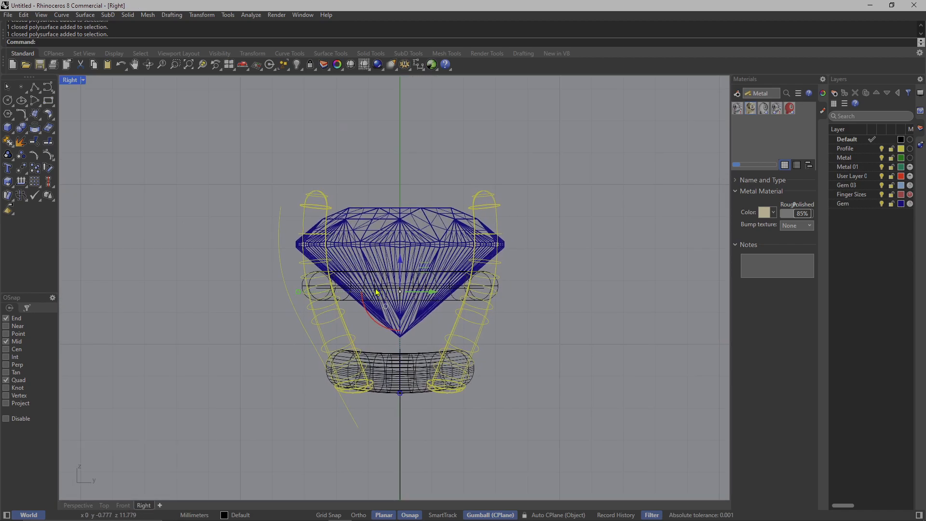
{"action": "type", "text": "Box"}
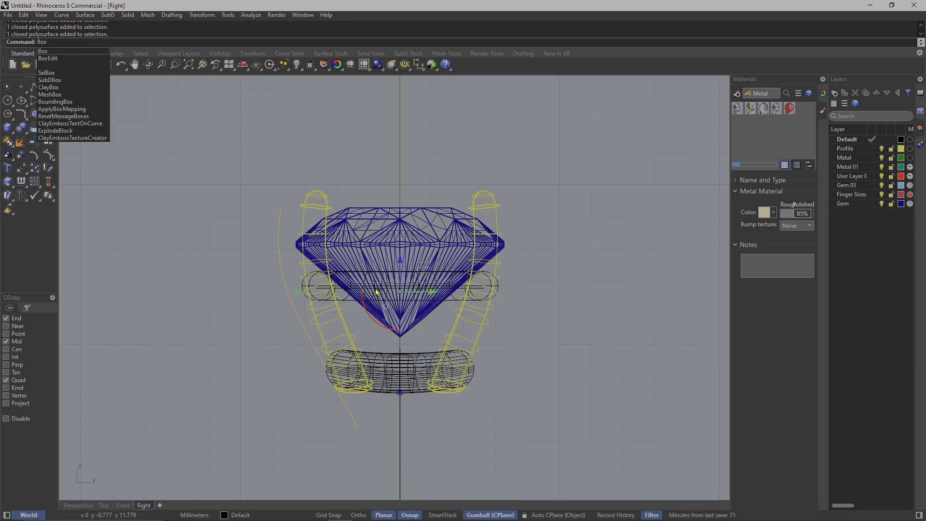
{"action": "left_click", "coordinate": [63, 59]}
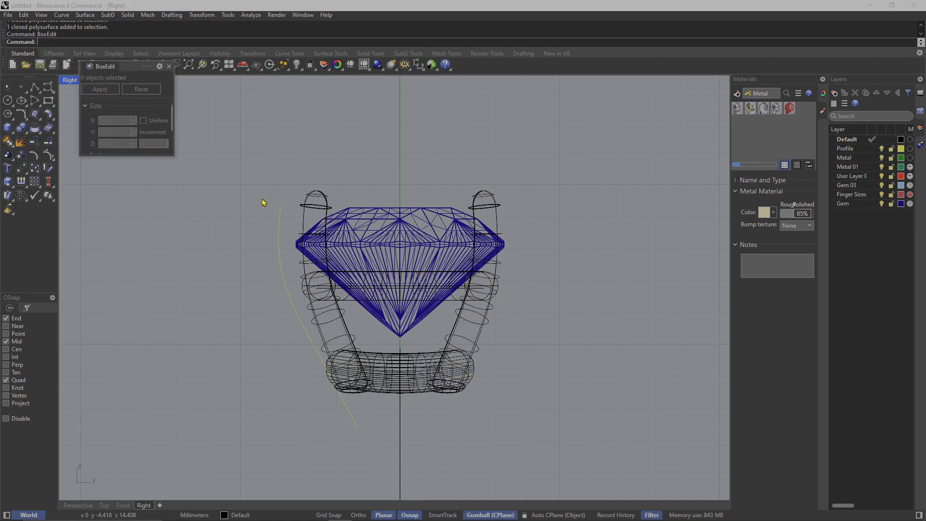
{"action": "left_click", "coordinate": [168, 66]}
Apply CageEdit to the four prongs with a BoundingBox cage, CPlane coordinates, four points per direction, degree 3 and a Global region.
{"action": "left_click_drag", "start_coordinate": [550, 206], "coordinate": [316, 156]}
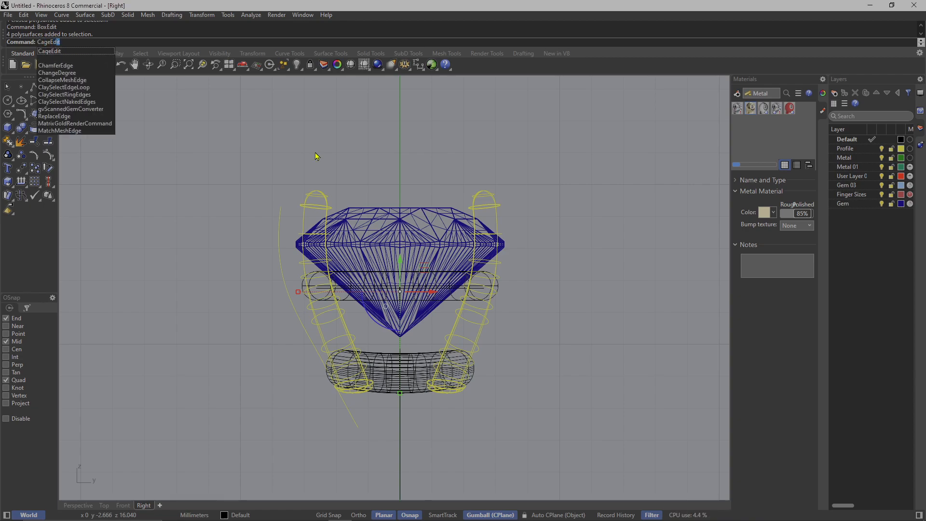
{"action": "key", "text": "Return"}
{"action": "left_click", "coordinate": [82, 43]}
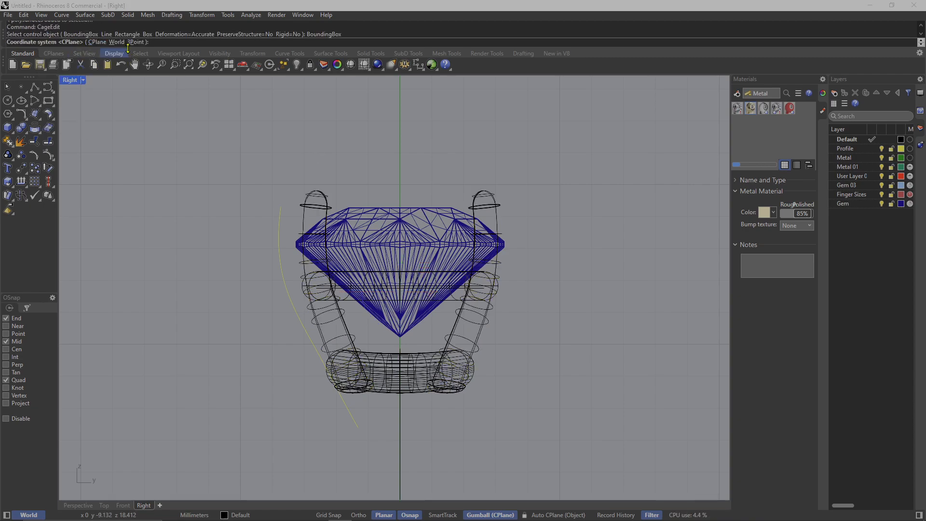
{"action": "key", "text": "Return"}
{"action": "key", "text": "Return"}
{"action": "key", "text": "Return"}
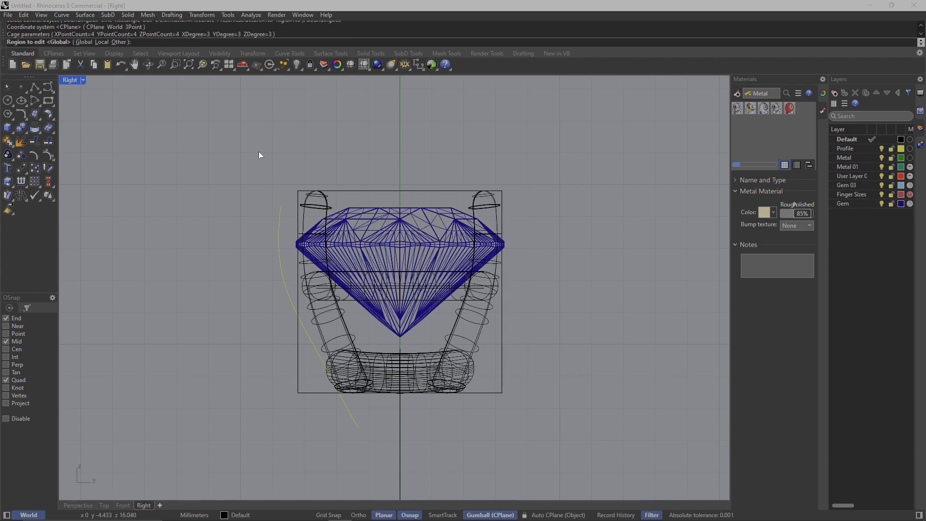
Lower the top row of cage points vertically until the prong tips are about level with the stone's table.
{"action": "left_click_drag", "start_coordinate": [261, 156], "coordinate": [506, 205]}
{"action": "scroll", "coordinate": [417, 187], "scroll_direction": "up", "scroll_amount": 3}
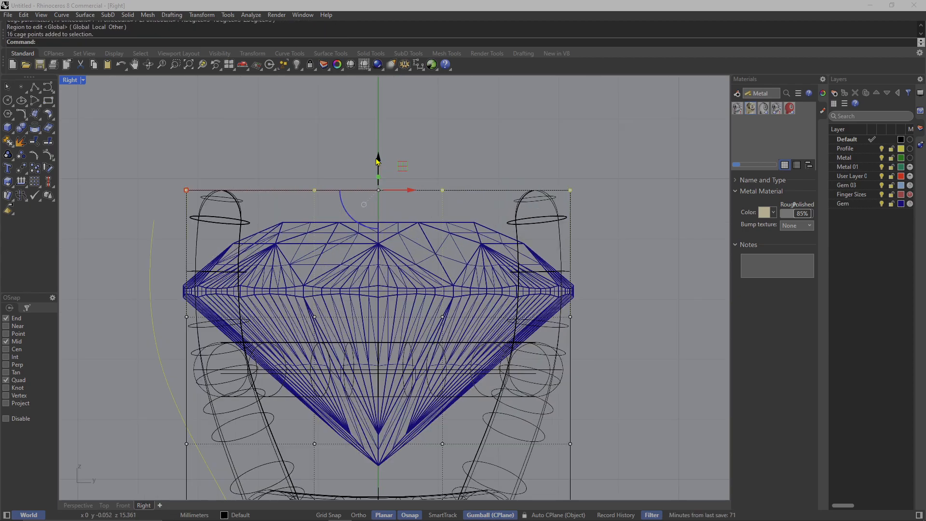
{"action": "left_click_drag", "start_coordinate": [377, 160], "coordinate": [378, 192]}
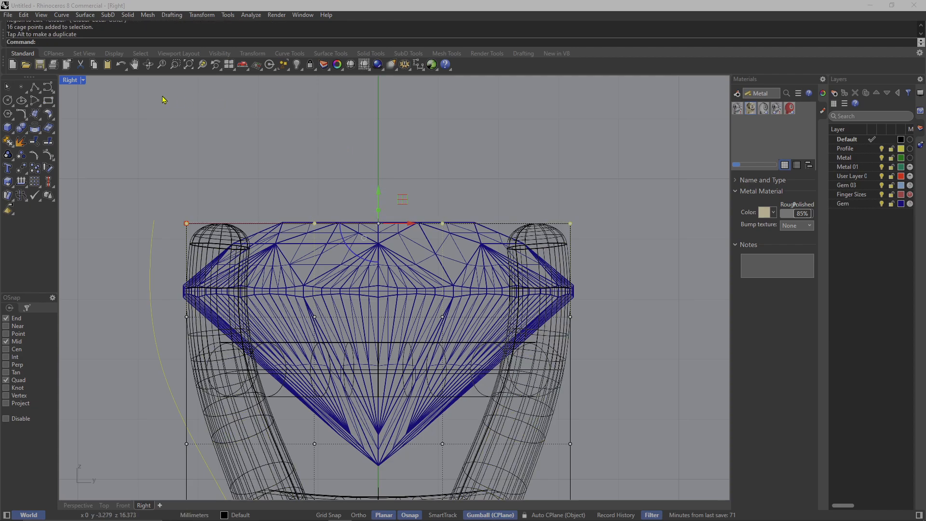
Return to the Perspective view and delete the control cage around the prongs.
{"action": "double_click", "coordinate": [74, 81]}
{"action": "double_click", "coordinate": [409, 80]}
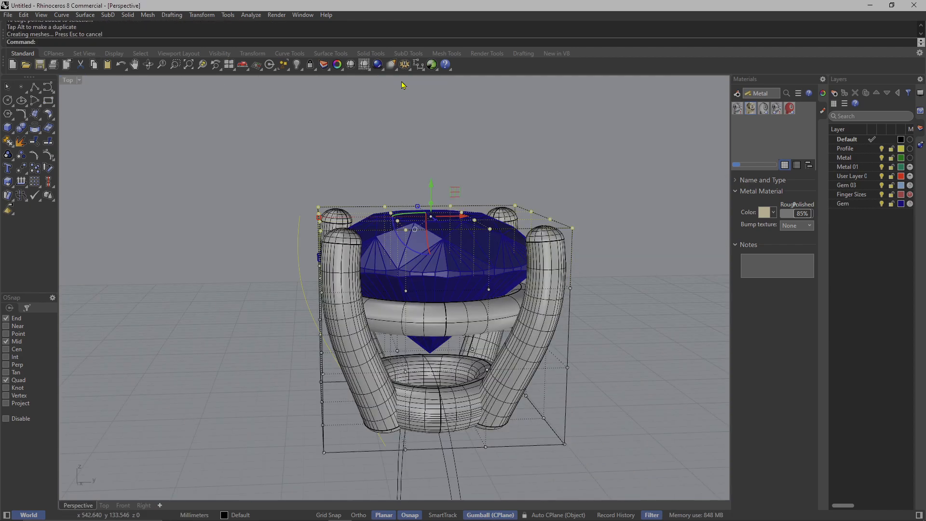
{"action": "right_click_drag", "start_coordinate": [362, 241], "coordinate": [413, 348]}
{"action": "key", "text": "Escape"}
{"action": "key", "text": "Escape"}
{"action": "left_click", "coordinate": [616, 287]}
{"action": "key", "text": "Delete"}
Examine the four shortened prongs and their fit around the stone from several angles.
{"action": "right_click_drag", "start_coordinate": [622, 291], "coordinate": [337, 272]}
{"action": "left_click", "coordinate": [342, 291]}
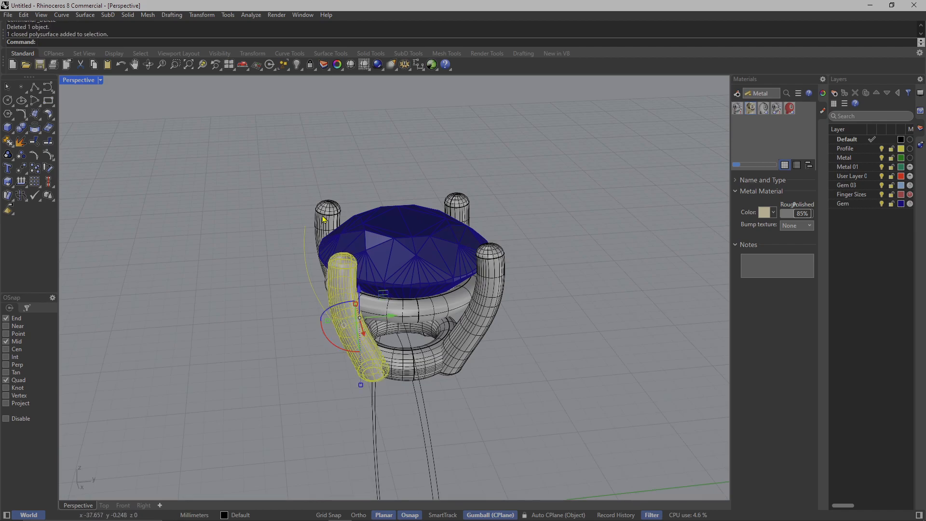
{"action": "left_click", "coordinate": [323, 217], "text": "shift"}
{"action": "left_click", "coordinate": [459, 212], "text": "shift"}
{"action": "left_click", "coordinate": [488, 270], "text": "shift"}
{"action": "right_click_drag", "start_coordinate": [426, 280], "coordinate": [419, 305]}
{"action": "scroll", "coordinate": [310, 292], "scroll_direction": "up", "scroll_amount": 3}
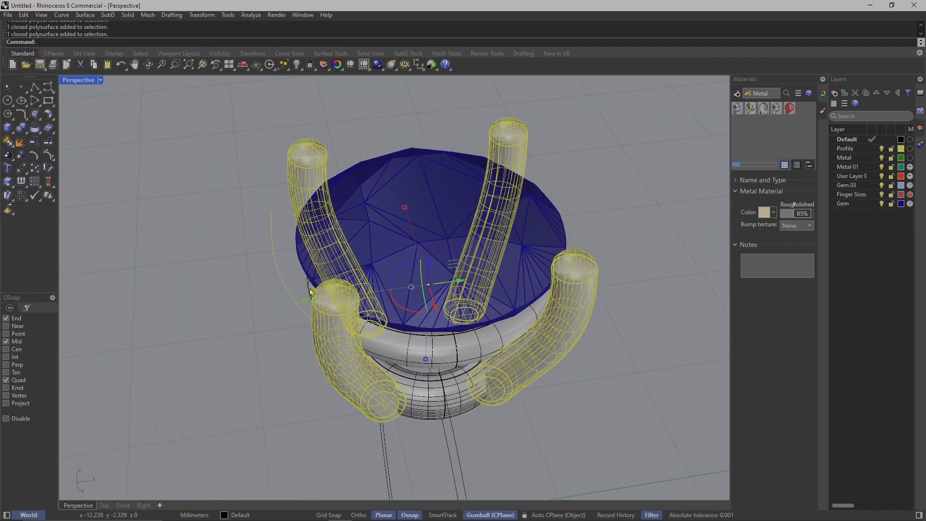
{"action": "left_click_drag", "start_coordinate": [307, 302], "coordinate": [358, 298], "text": "shift"}
{"action": "key", "text": "Escape"}
{"action": "right_click_drag", "start_coordinate": [357, 299], "coordinate": [224, 115]}
{"action": "left_click", "coordinate": [494, 319]}
{"action": "key", "text": "Escape"}
{"action": "left_click", "coordinate": [510, 304]}
{"action": "right_click_drag", "start_coordinate": [154, 84], "coordinate": [391, 319]}
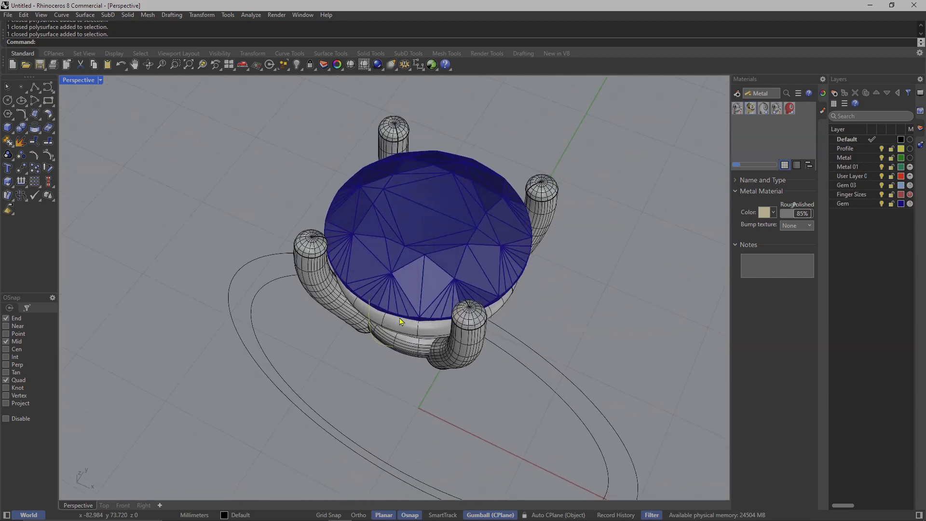
{"action": "left_click", "coordinate": [357, 211]}
{"action": "scroll", "coordinate": [357, 211], "scroll_direction": "up", "scroll_amount": 4}
{"action": "right_click_drag", "start_coordinate": [357, 210], "coordinate": [340, 212]}
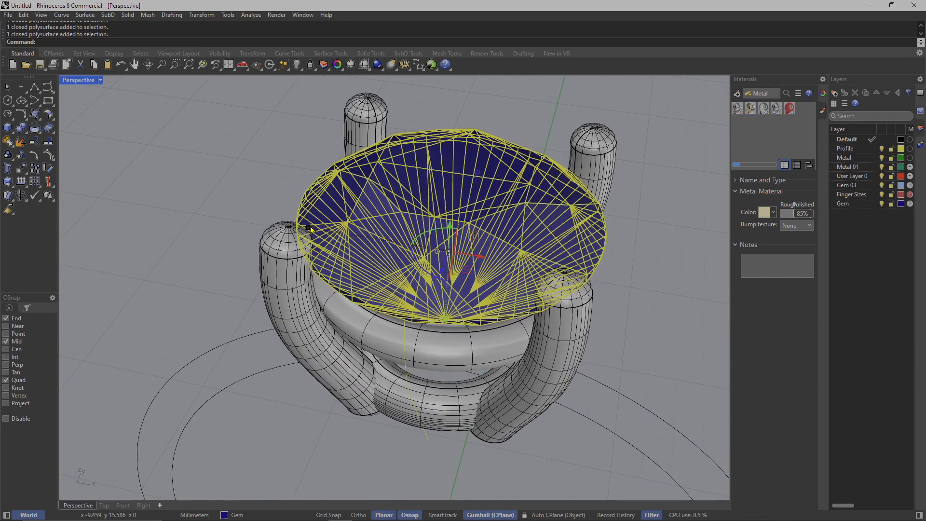
{"action": "key", "text": "Escape"}
{"action": "right_click_drag", "start_coordinate": [346, 269], "coordinate": [319, 247]}
{"action": "left_click", "coordinate": [297, 250]}
{"action": "scroll", "coordinate": [328, 260], "scroll_direction": "down", "scroll_amount": 5}
{"action": "right_click_drag", "start_coordinate": [425, 275], "coordinate": [464, 381]}
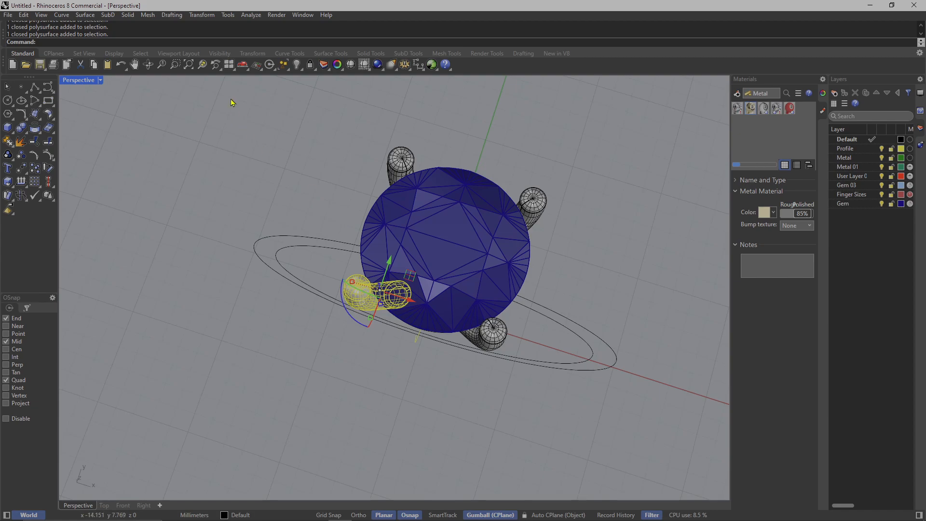
Check in the Top view how the front prongs overlap the stone's girdle.
{"action": "double_click", "coordinate": [79, 81]}
{"action": "double_click", "coordinate": [71, 82]}
{"action": "scroll", "coordinate": [291, 310], "scroll_direction": "up", "scroll_amount": 5}
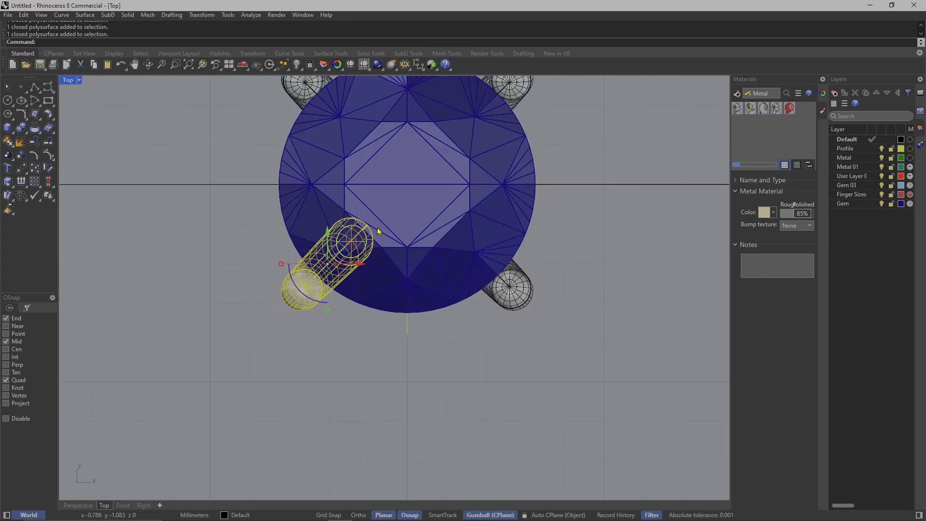
{"action": "key", "text": "Escape"}
{"action": "left_click", "coordinate": [292, 310]}
{"action": "scroll", "coordinate": [393, 314], "scroll_direction": "up", "scroll_amount": 1}
{"action": "scroll", "coordinate": [393, 314], "scroll_direction": "down", "scroll_amount": 3}
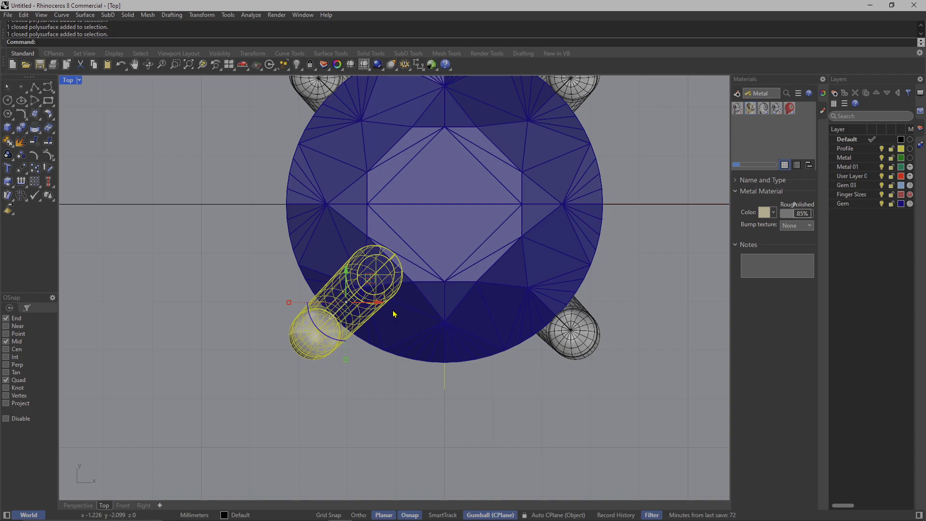
{"action": "left_click", "coordinate": [567, 339]}
{"action": "scroll", "coordinate": [569, 336], "scroll_direction": "up", "scroll_amount": 2}
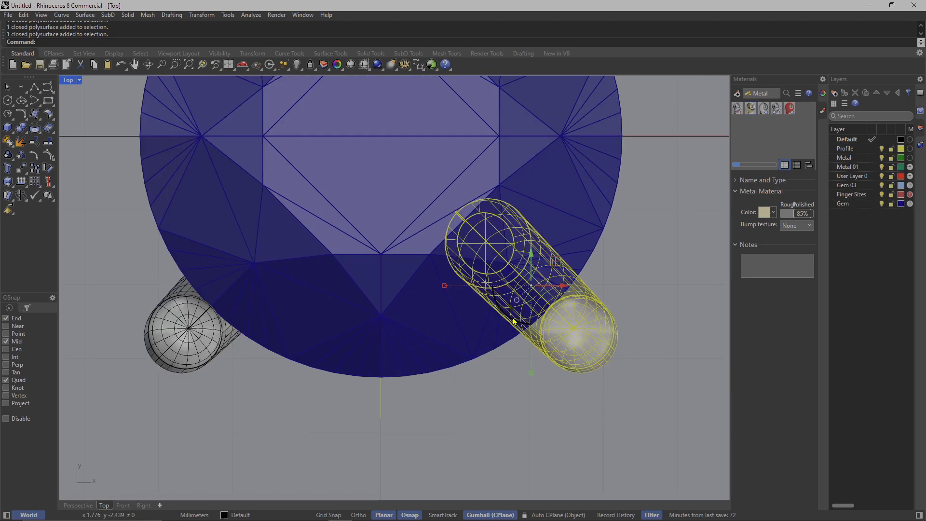
{"action": "mouse_move", "coordinate": [511, 322]}
{"action": "left_mouse_down"}
{"action": "mouse_move", "coordinate": [536, 325]}
{"action": "mouse_move", "coordinate": [515, 323]}
{"action": "left_mouse_up"}
{"action": "key", "text": "Escape"}
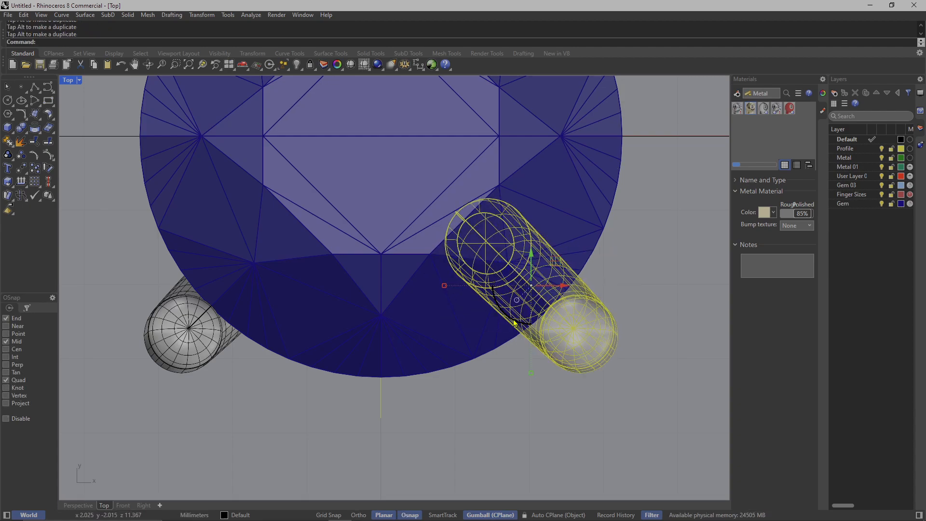
{"action": "key", "text": "Escape"}
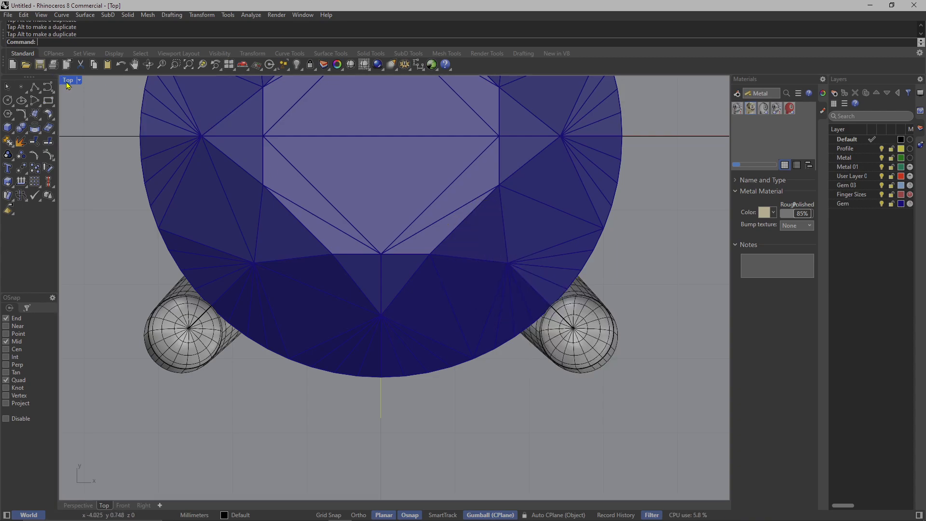
Delete three of the four prongs, keeping only the one on the positive X, negative Y side of the stone.
{"action": "double_click", "coordinate": [66, 81]}
{"action": "double_click", "coordinate": [413, 84]}
{"action": "right_click_drag", "start_coordinate": [461, 289], "coordinate": [492, 205]}
{"action": "left_click", "coordinate": [501, 299]}
{"action": "scroll", "coordinate": [429, 267], "scroll_direction": "down", "scroll_amount": 4}
{"action": "right_click_drag", "start_coordinate": [428, 267], "coordinate": [417, 302]}
{"action": "left_click", "coordinate": [398, 275]}
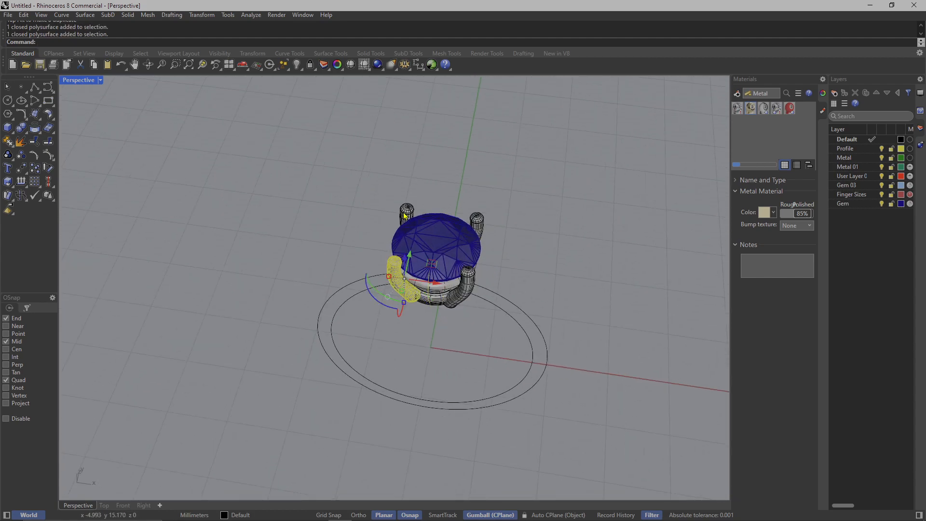
{"action": "left_click", "coordinate": [404, 213], "text": "shift"}
{"action": "left_click", "coordinate": [475, 217], "text": "shift"}
{"action": "right_click_drag", "start_coordinate": [475, 216], "coordinate": [473, 270]}
{"action": "key", "text": "Delete"}
Rotate a copy of the remaining prong -45 degrees about the origin onto the negative Y axis and delete the original.
{"action": "scroll", "coordinate": [475, 273], "scroll_direction": "up", "scroll_amount": 3}
{"action": "left_click", "coordinate": [460, 307]}
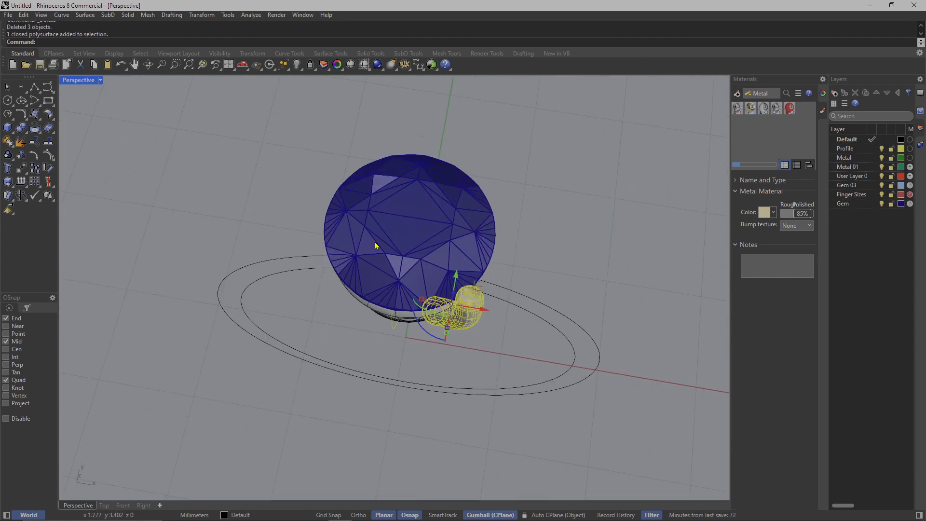
{"action": "double_click", "coordinate": [88, 84]}
{"action": "scroll", "coordinate": [110, 153], "scroll_direction": "down", "scroll_amount": 1}
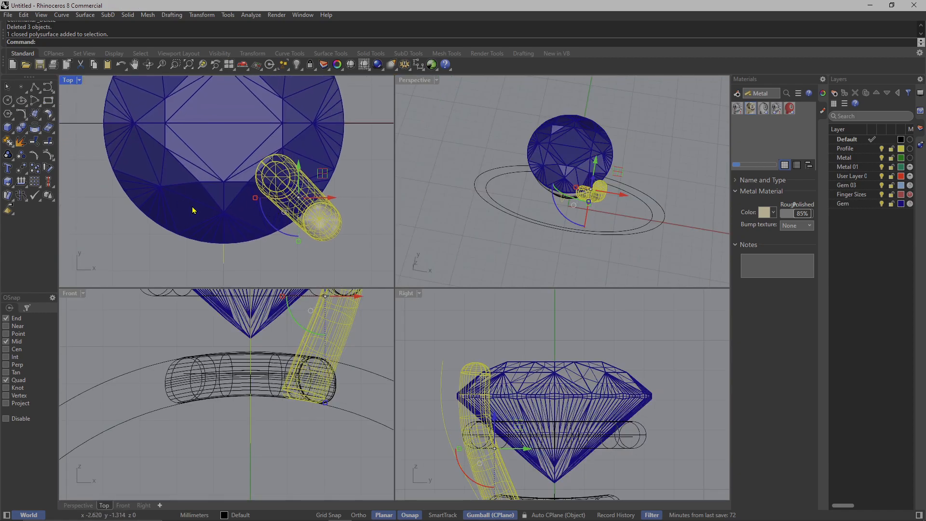
{"action": "type", "text": "otate"}
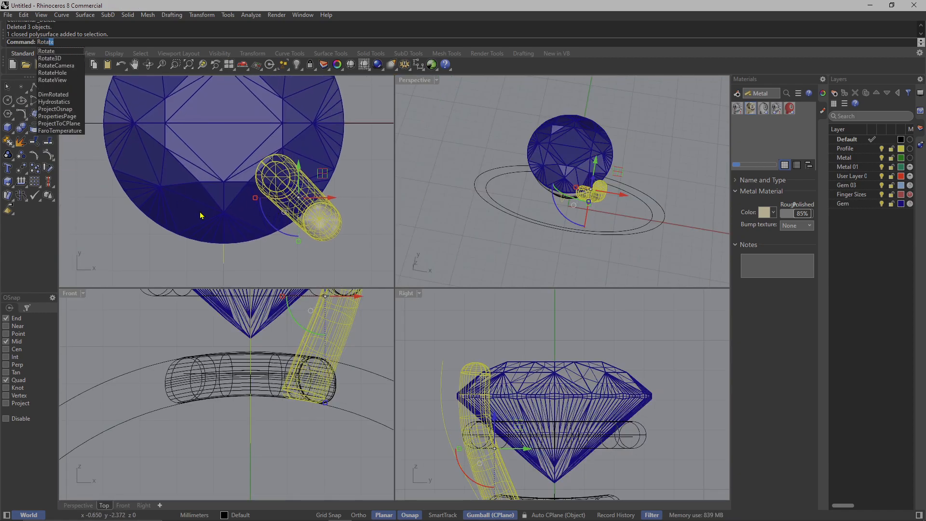
{"action": "key", "text": "Return"}
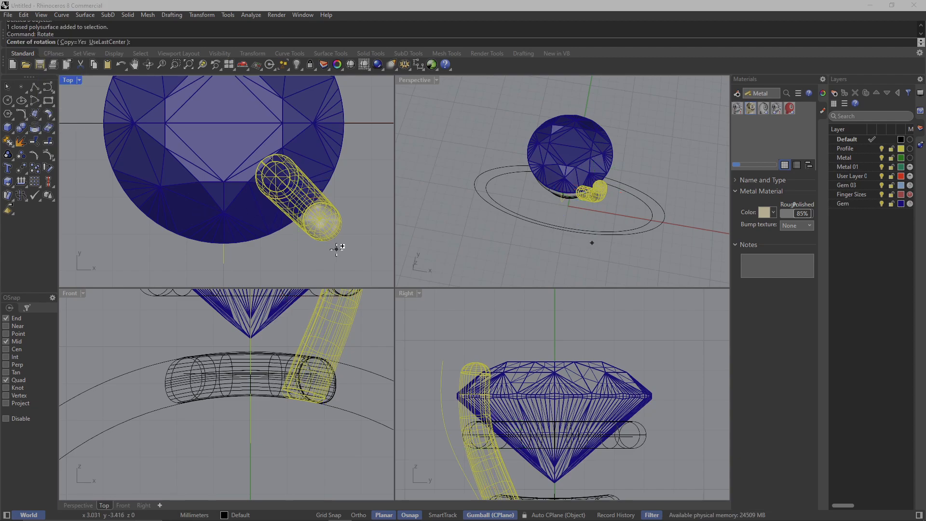
{"action": "type", "text": "0"}
{"action": "key", "text": "Return"}
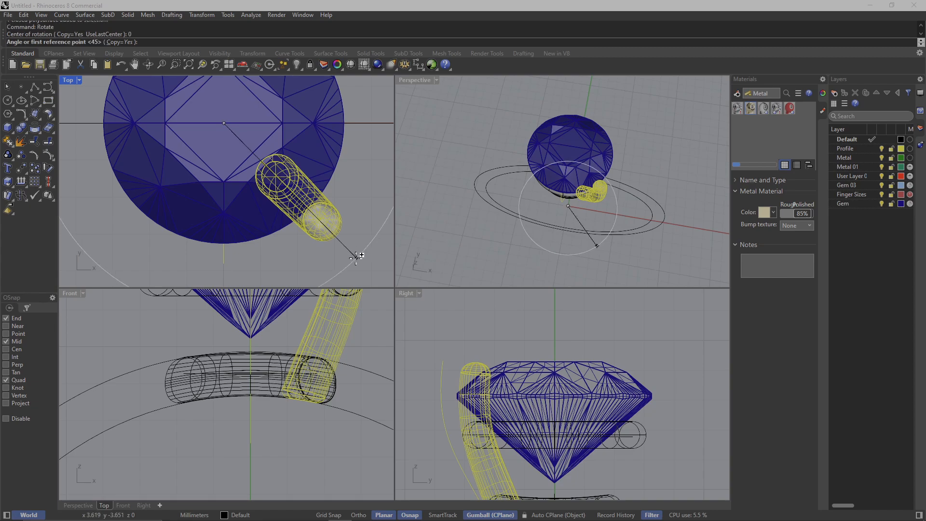
{"action": "left_click", "coordinate": [339, 237]}
{"action": "left_click", "coordinate": [256, 270], "text": "shift"}
{"action": "right_click", "coordinate": [424, 322]}
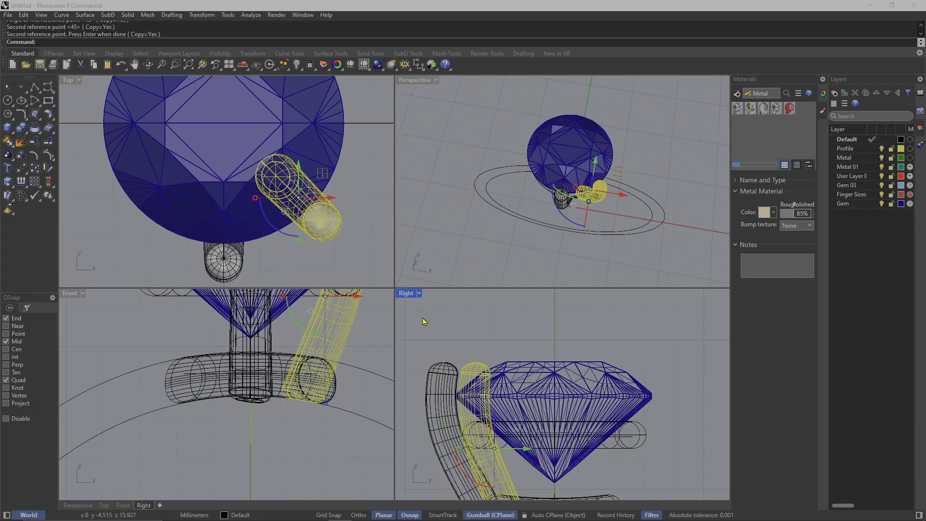
{"action": "key", "text": "Delete"}
Shift the rotated prong slightly toward the stone in the Right view so its inner side overlaps the girdle.
{"action": "left_click", "coordinate": [454, 382]}
{"action": "right_click_drag", "start_coordinate": [418, 400], "coordinate": [434, 309]}
{"action": "scroll", "coordinate": [412, 308], "scroll_direction": "up", "scroll_amount": 2}
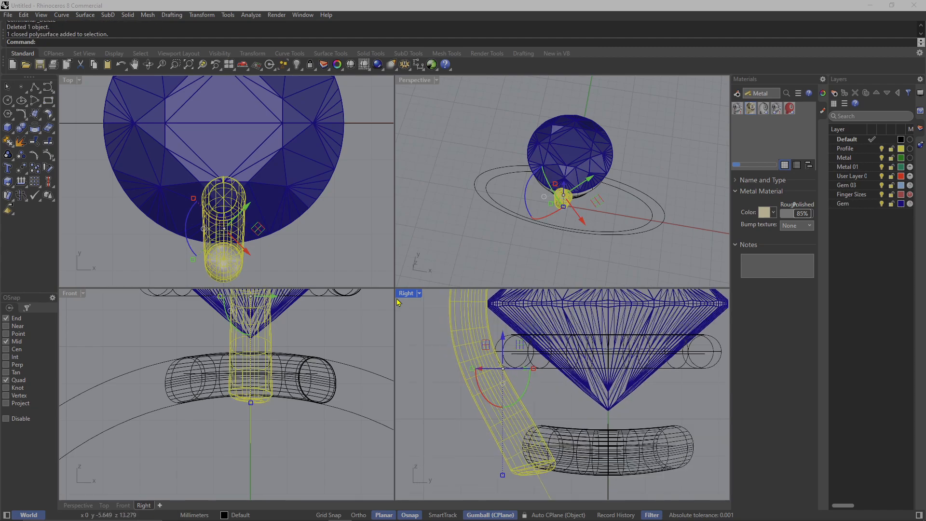
{"action": "double_click", "coordinate": [398, 297]}
{"action": "scroll", "coordinate": [333, 252], "scroll_direction": "up", "scroll_amount": 2}
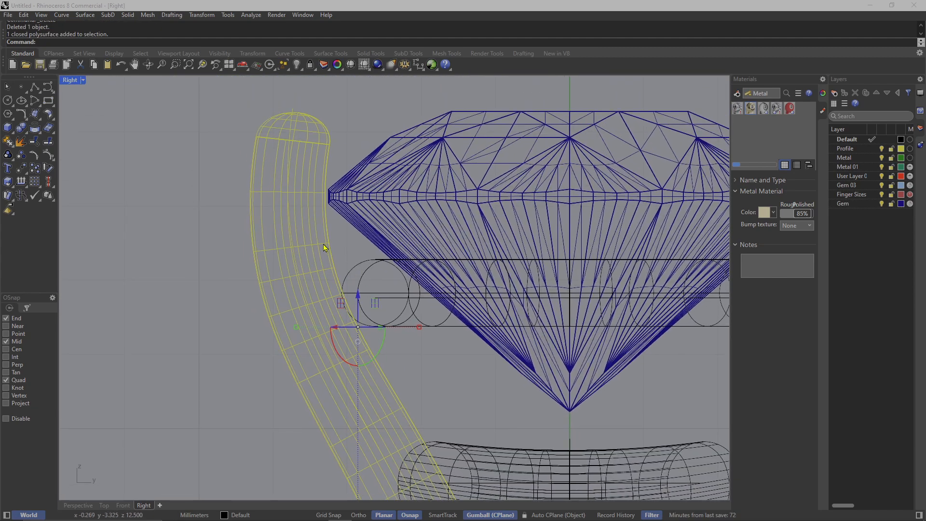
{"action": "left_click_drag", "start_coordinate": [323, 245], "coordinate": [335, 243]}
{"action": "left_click", "coordinate": [154, 116]}
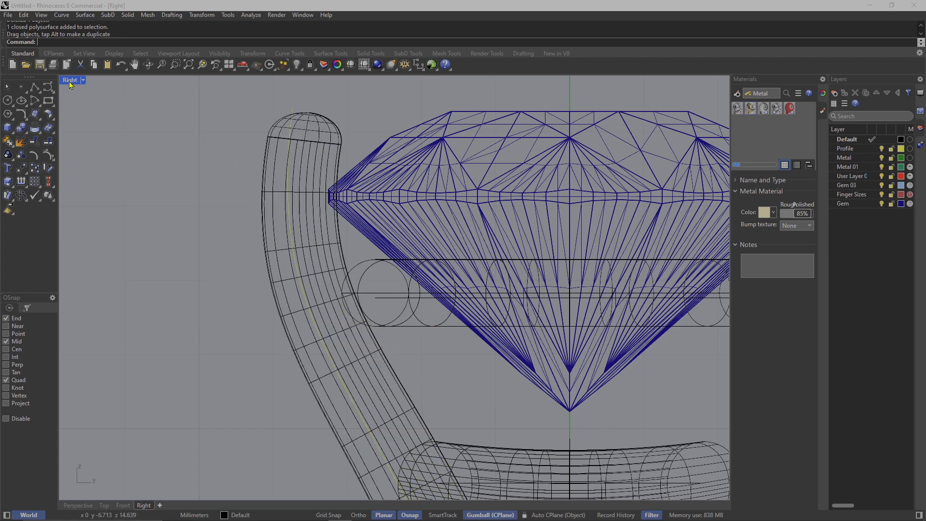
Rotate a copy of the adjusted prong 45 degrees about origin 0 in the Top view and delete the original.
{"action": "double_click", "coordinate": [70, 81]}
{"action": "double_click", "coordinate": [414, 80]}
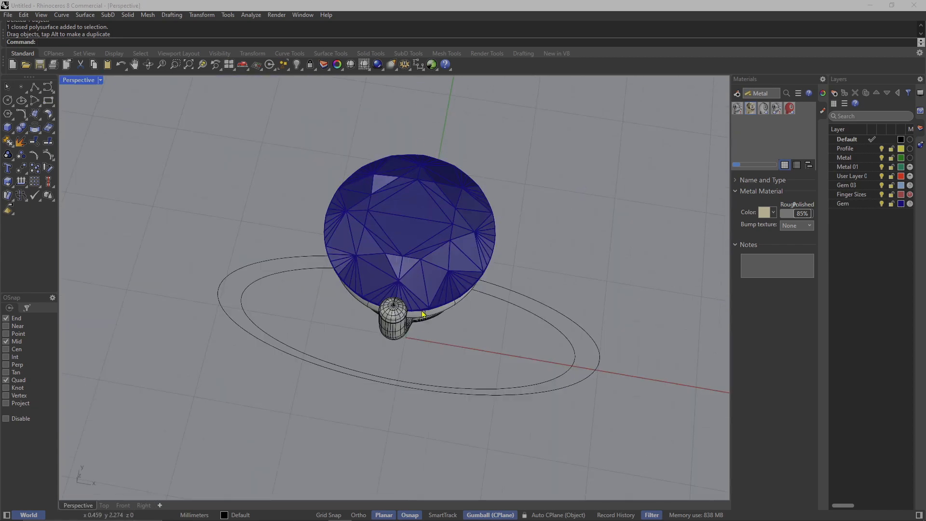
{"action": "left_click", "coordinate": [394, 318]}
{"action": "double_click", "coordinate": [88, 84]}
{"action": "left_click", "coordinate": [87, 85]}
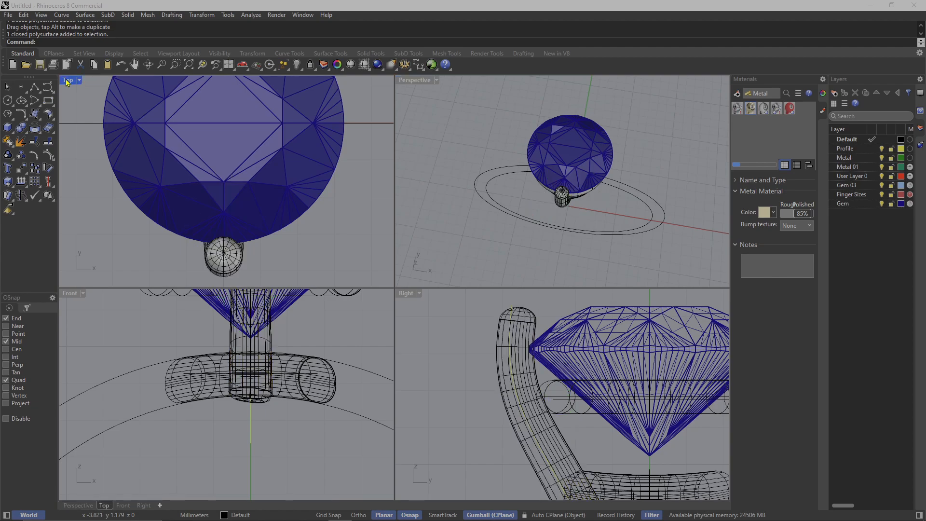
{"action": "double_click", "coordinate": [70, 82]}
{"action": "scroll", "coordinate": [338, 294], "scroll_direction": "down", "scroll_amount": 6}
{"action": "right_click_drag", "start_coordinate": [352, 293], "coordinate": [380, 299]}
{"action": "left_click", "coordinate": [400, 374]}
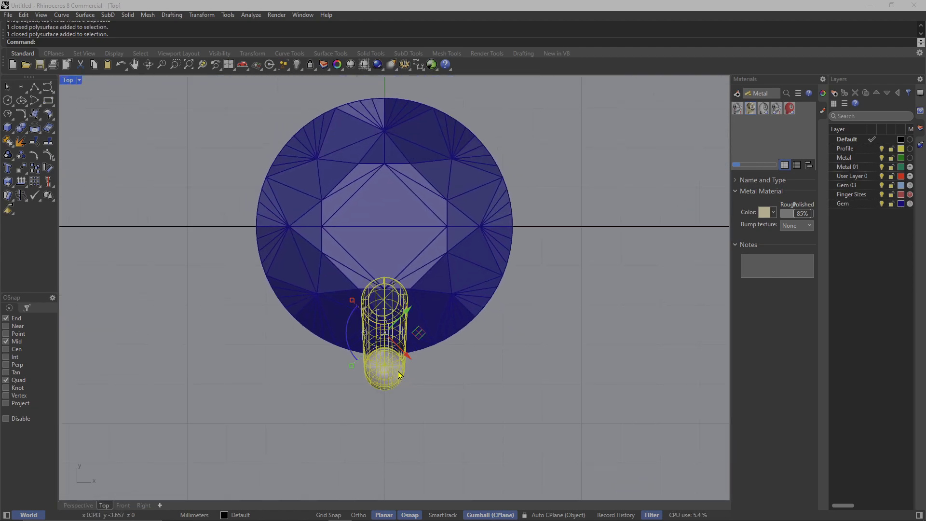
{"action": "key", "text": "Return"}
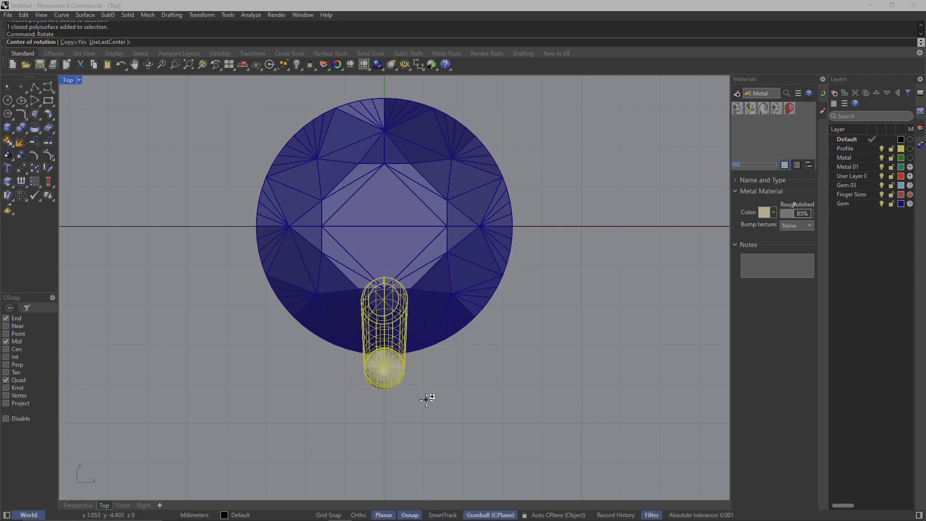
{"action": "type", "text": "0"}
{"action": "key", "text": "Return"}
{"action": "left_click", "coordinate": [384, 438]}
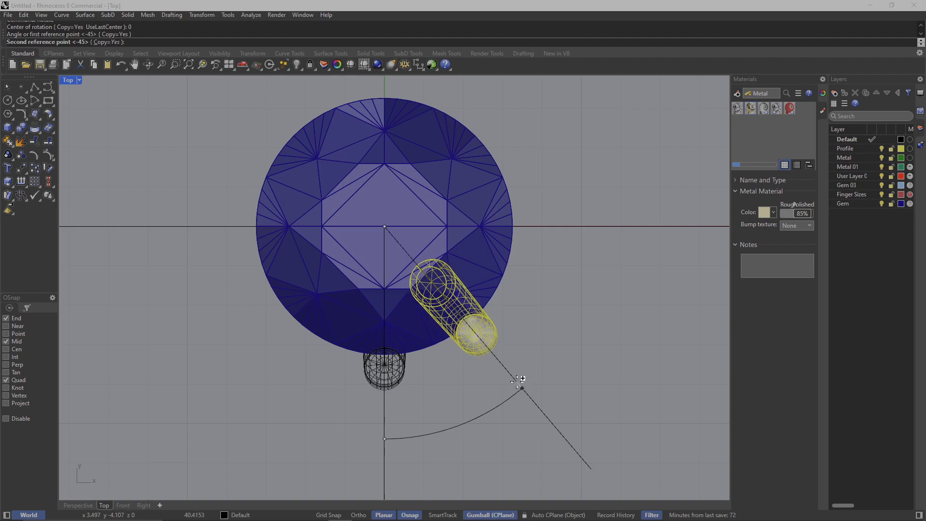
{"action": "type", "text": "45"}
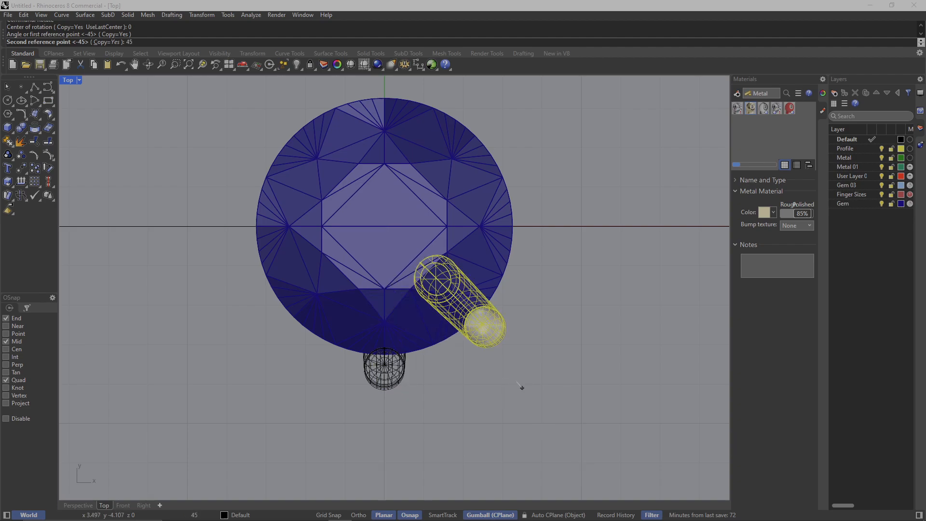
{"action": "key", "text": "Return"}
{"action": "key", "text": "Return"}
{"action": "key", "text": "Delete"}
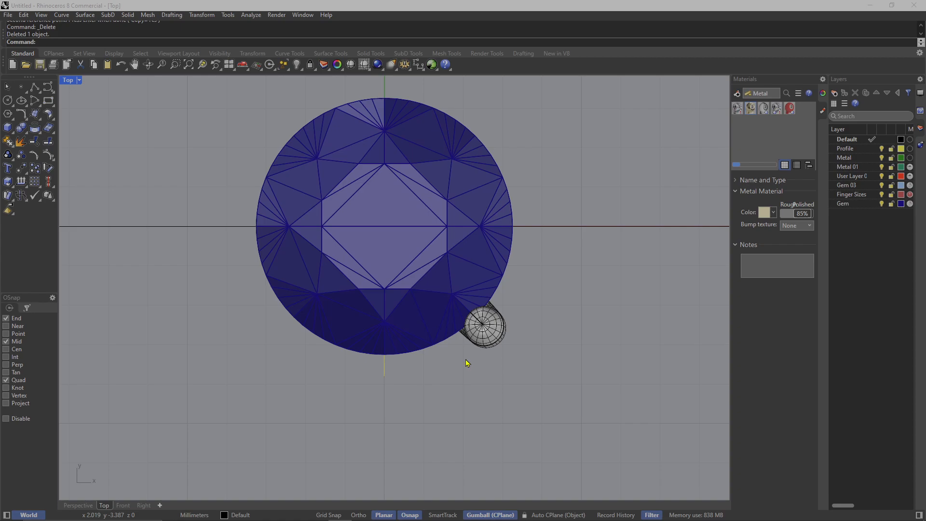
Mirror the diagonal prong across the Y axis through the origin to make the second front prong.
{"action": "left_click", "coordinate": [466, 341]}
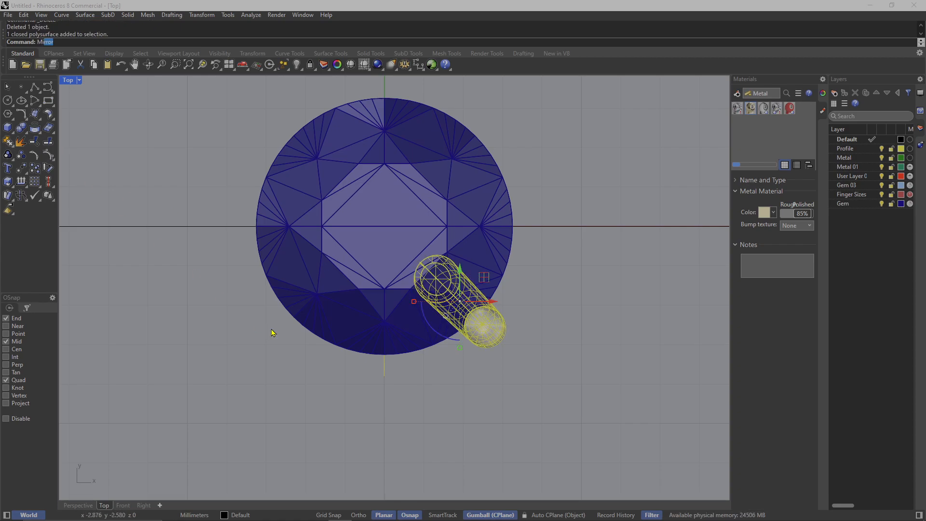
{"action": "key", "text": "BackSpace"}
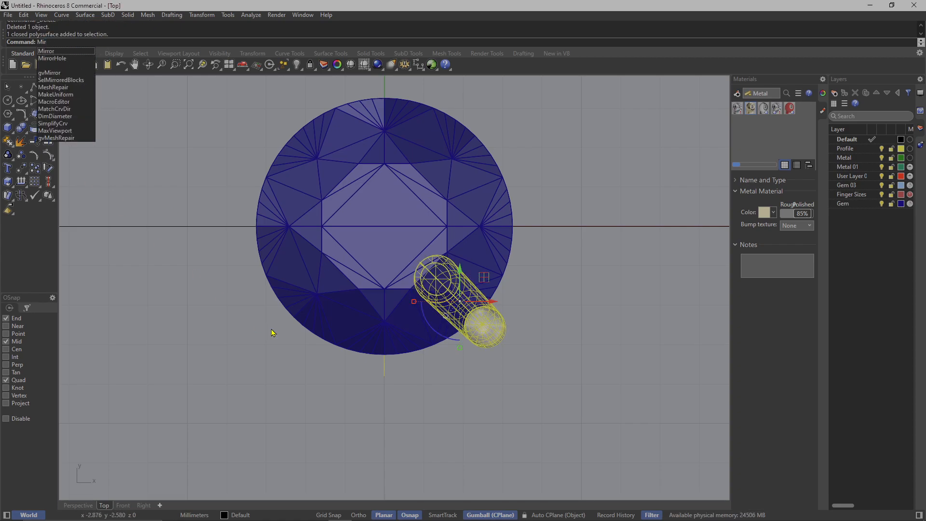
{"action": "left_click", "coordinate": [70, 52]}
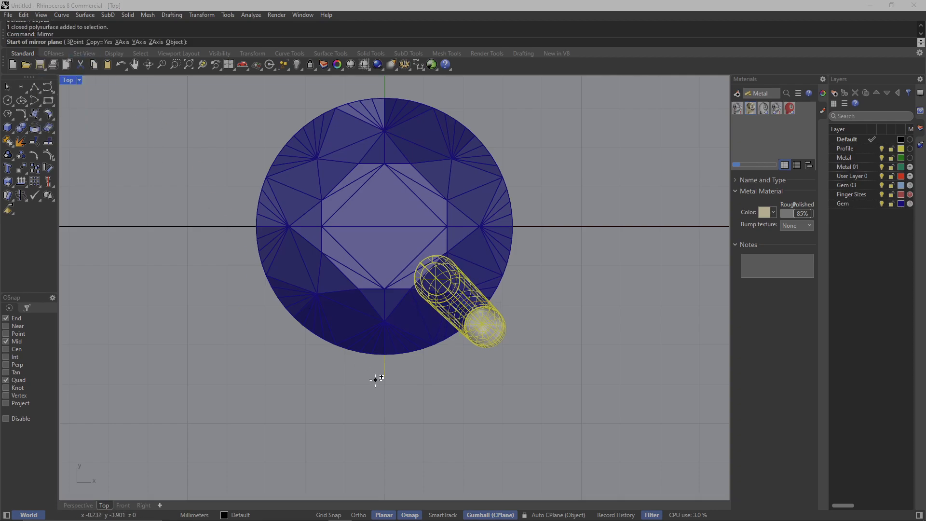
{"action": "left_click", "coordinate": [385, 227]}
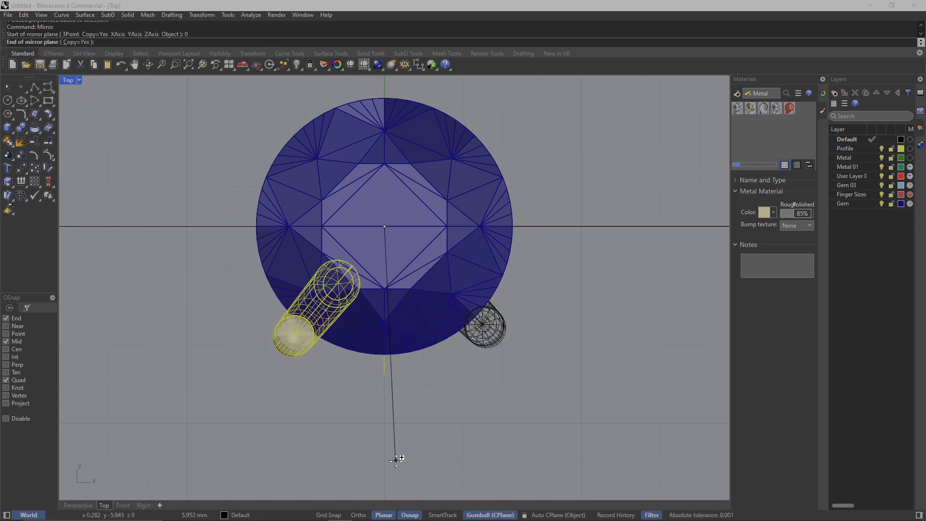
{"action": "left_click", "coordinate": [388, 448]}
Mirror both front prongs across the X axis through origin 0 to complete the four-prong set.
{"action": "left_click", "coordinate": [269, 325], "text": "shift"}
{"action": "right_click", "coordinate": [333, 341]}
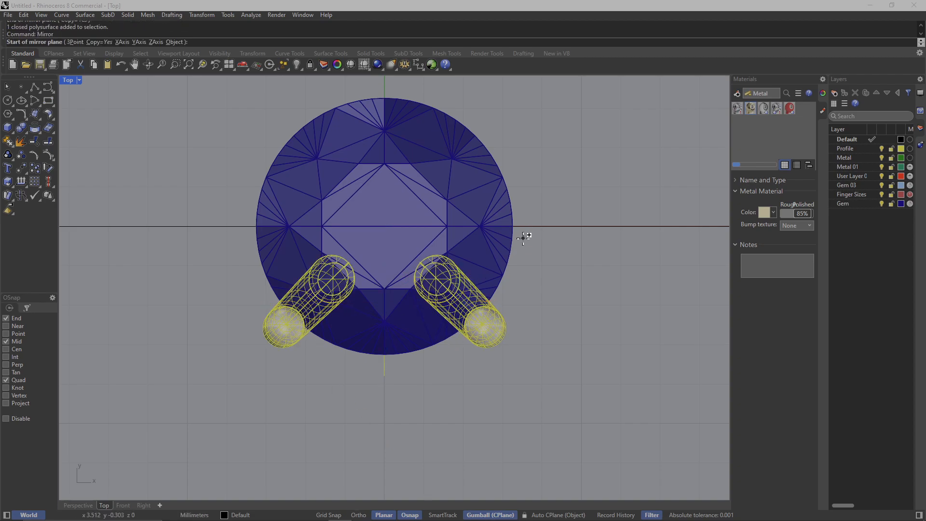
{"action": "type", "text": "0"}
{"action": "key", "text": "Return"}
{"action": "left_click", "coordinate": [556, 260]}
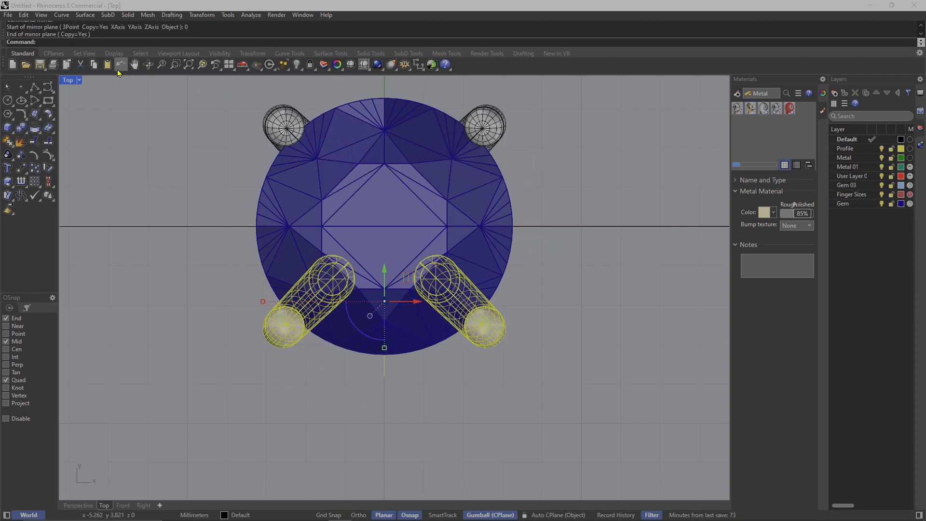
Examine the four mirrored prongs around the stone from several angles in the Perspective view.
{"action": "double_click", "coordinate": [68, 83]}
{"action": "double_click", "coordinate": [402, 84]}
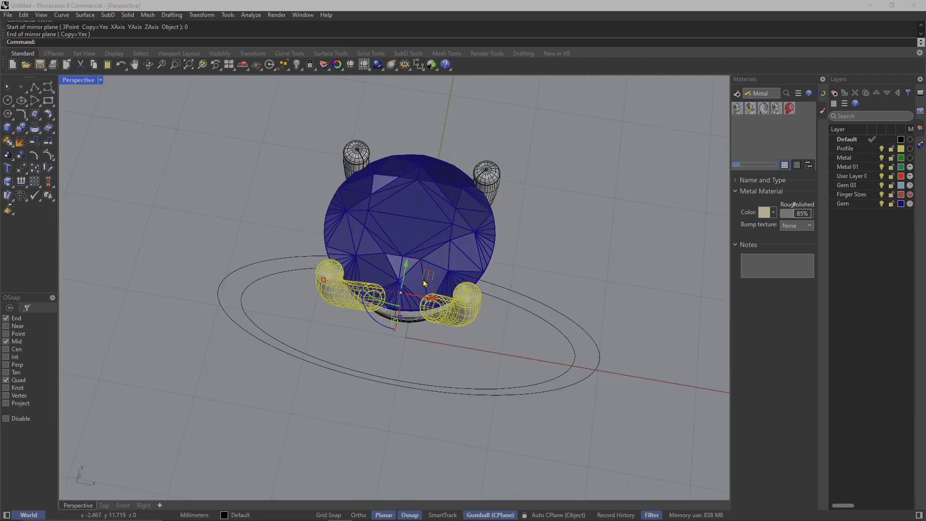
{"action": "scroll", "coordinate": [444, 240], "scroll_direction": "down", "scroll_amount": 4}
{"action": "key", "text": "Escape"}
{"action": "mouse_move", "coordinate": [424, 281]}
{"action": "right_mouse_down"}
{"action": "mouse_move", "coordinate": [443, 240]}
{"action": "mouse_move", "coordinate": [342, 256]}
{"action": "mouse_move", "coordinate": [311, 337]}
{"action": "mouse_move", "coordinate": [393, 265]}
{"action": "mouse_move", "coordinate": [342, 260]}
{"action": "mouse_move", "coordinate": [429, 254]}
{"action": "mouse_move", "coordinate": [453, 310]}
{"action": "mouse_move", "coordinate": [449, 282]}
{"action": "mouse_move", "coordinate": [372, 290]}
{"action": "mouse_move", "coordinate": [434, 272]}
{"action": "right_mouse_up"}
{"action": "scroll", "coordinate": [392, 265], "scroll_direction": "up", "scroll_amount": 5}
{"action": "scroll", "coordinate": [429, 253], "scroll_direction": "down", "scroll_amount": 5}
{"action": "scroll", "coordinate": [449, 282], "scroll_direction": "up", "scroll_amount": 5}
{"action": "scroll", "coordinate": [450, 282], "scroll_direction": "down", "scroll_amount": 4}
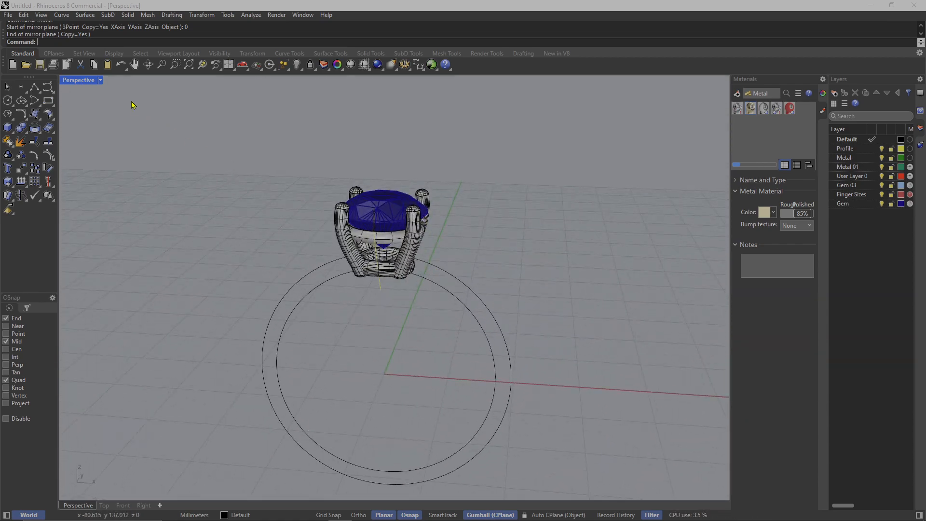
Delete the outer ring circle in the Front view, keeping the inner finger-size circle.
{"action": "double_click", "coordinate": [91, 82]}
{"action": "double_click", "coordinate": [78, 295]}
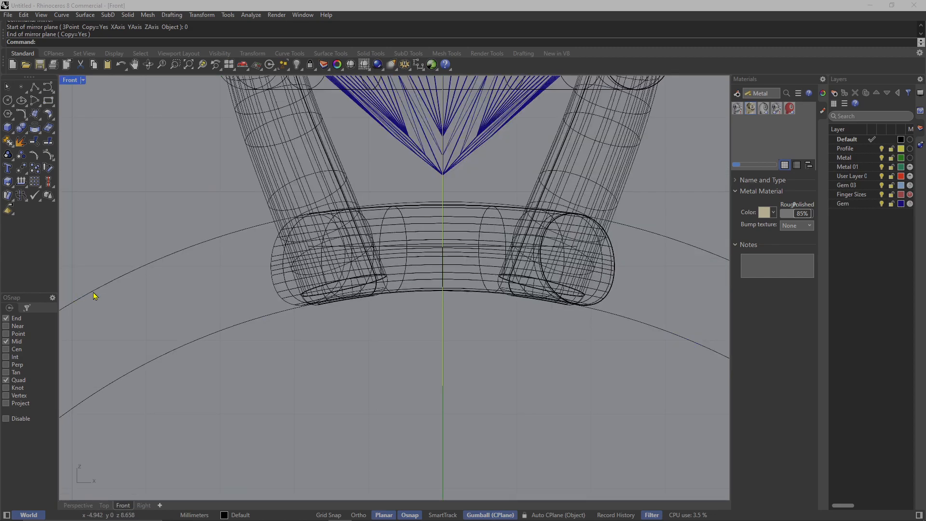
{"action": "scroll", "coordinate": [471, 215], "scroll_direction": "down", "scroll_amount": 5}
{"action": "left_click", "coordinate": [473, 217]}
{"action": "key", "text": "Delete"}
{"action": "scroll", "coordinate": [434, 268], "scroll_direction": "up", "scroll_amount": 5}
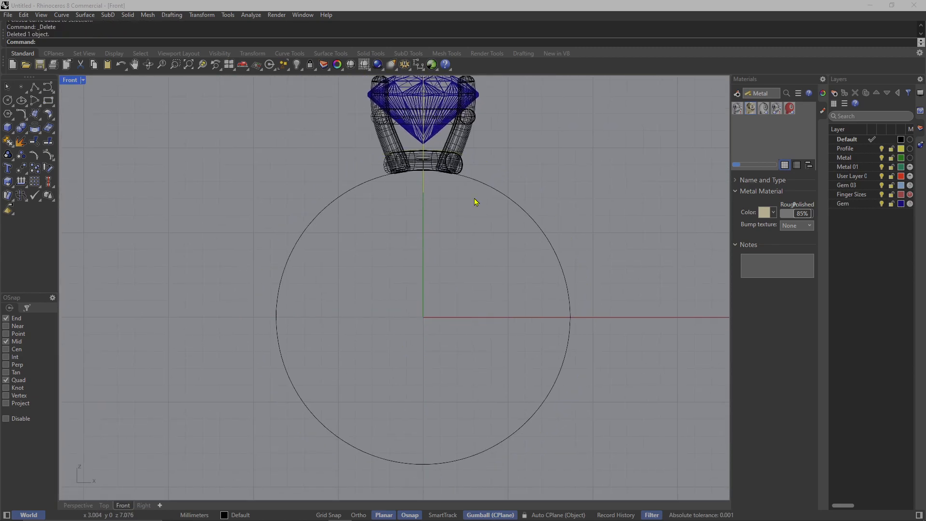
Draw a four-point interpolated curve with object snaps disabled, from the upper ring's positive X side down to the finger circle.
{"action": "left_click", "coordinate": [52, 94]}
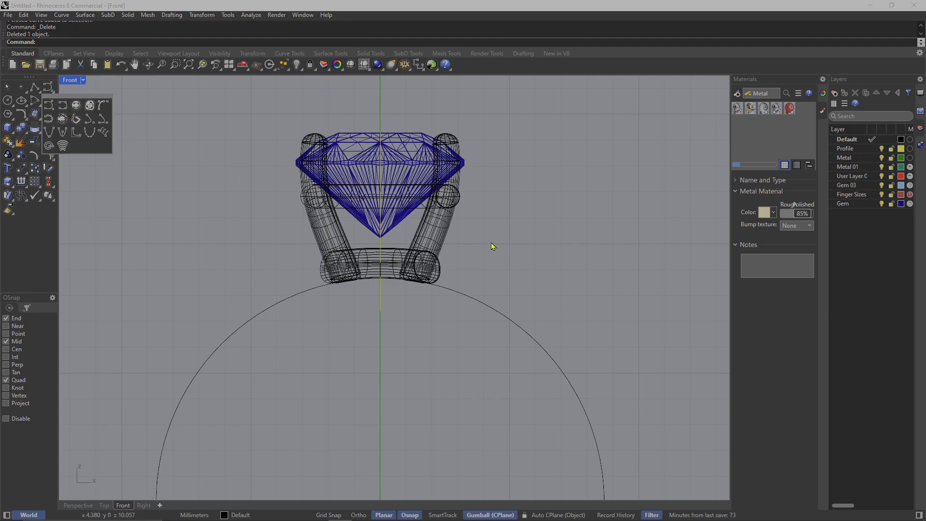
{"action": "left_click", "coordinate": [64, 106]}
{"action": "scroll", "coordinate": [472, 231], "scroll_direction": "up", "scroll_amount": 3}
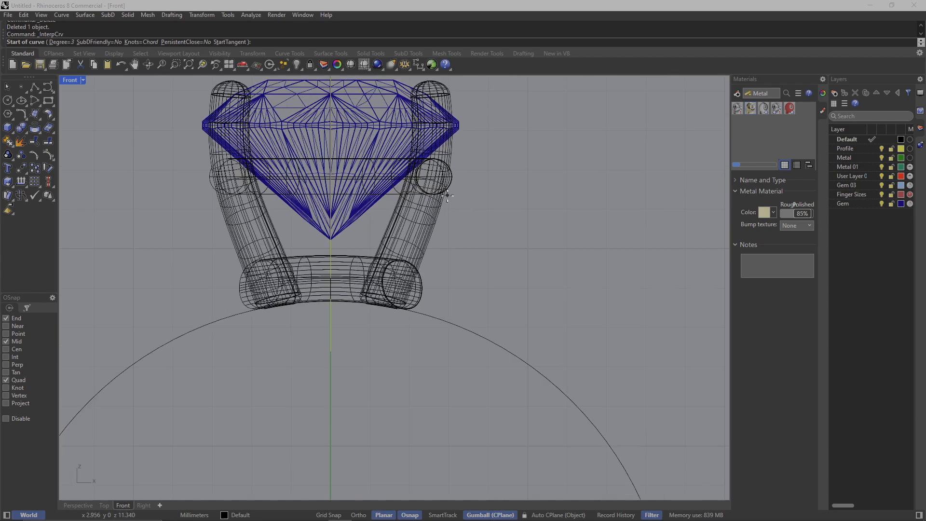
{"action": "key", "text": "alt"}
{"action": "left_click", "coordinate": [421, 185]}
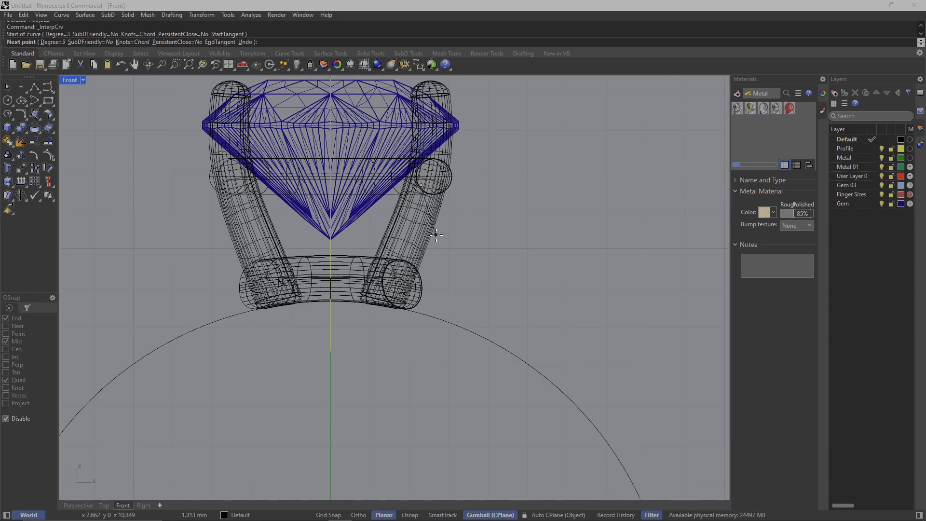
{"action": "left_click", "coordinate": [453, 250]}
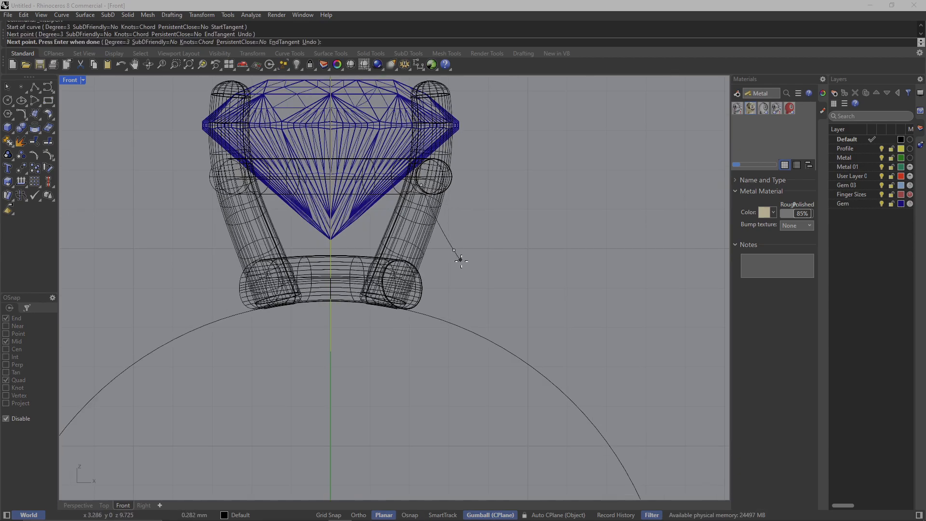
{"action": "left_click", "coordinate": [522, 347]}
{"action": "left_click", "coordinate": [582, 410], "text": "alt"}
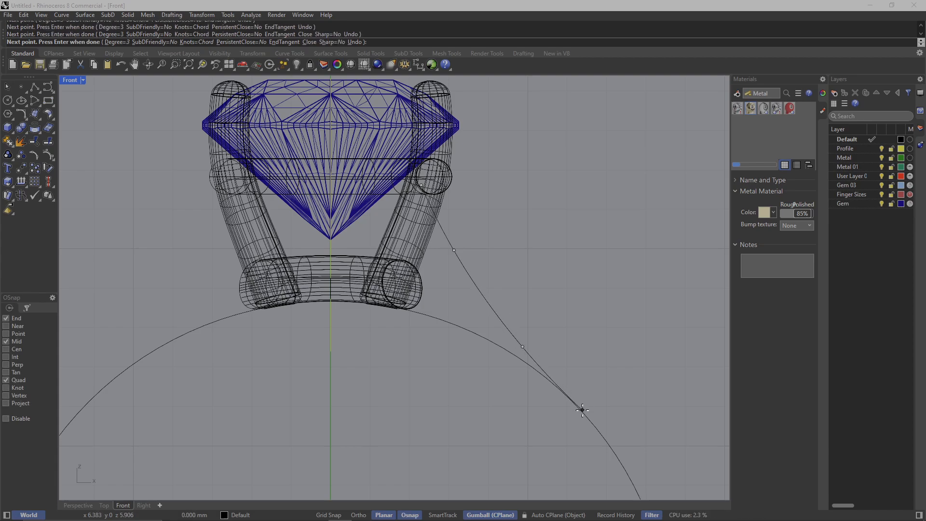
{"action": "key", "text": "Return"}
Finish the side curve, show its control points and delete the extra point near the upper ring.
{"action": "scroll", "coordinate": [479, 273], "scroll_direction": "down", "scroll_amount": 3}
{"action": "scroll", "coordinate": [465, 206], "scroll_direction": "up", "scroll_amount": 3}
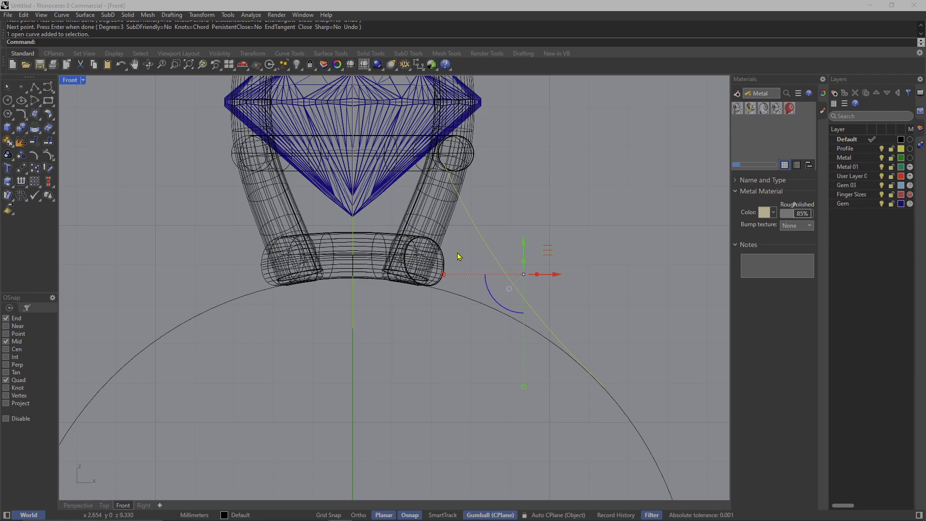
{"action": "type", "text": "PointsOn"}
{"action": "key", "text": "Return"}
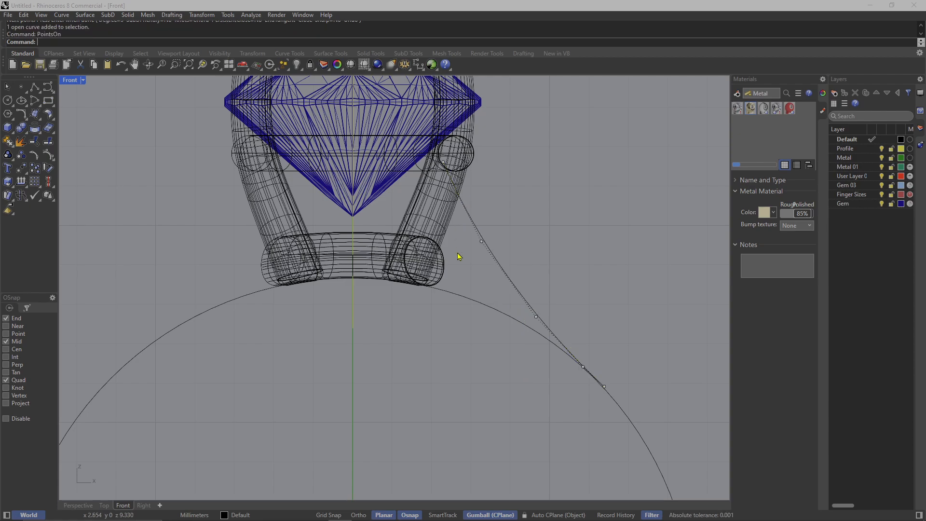
{"action": "scroll", "coordinate": [447, 151], "scroll_direction": "up", "scroll_amount": 3}
{"action": "left_click", "coordinate": [442, 170]}
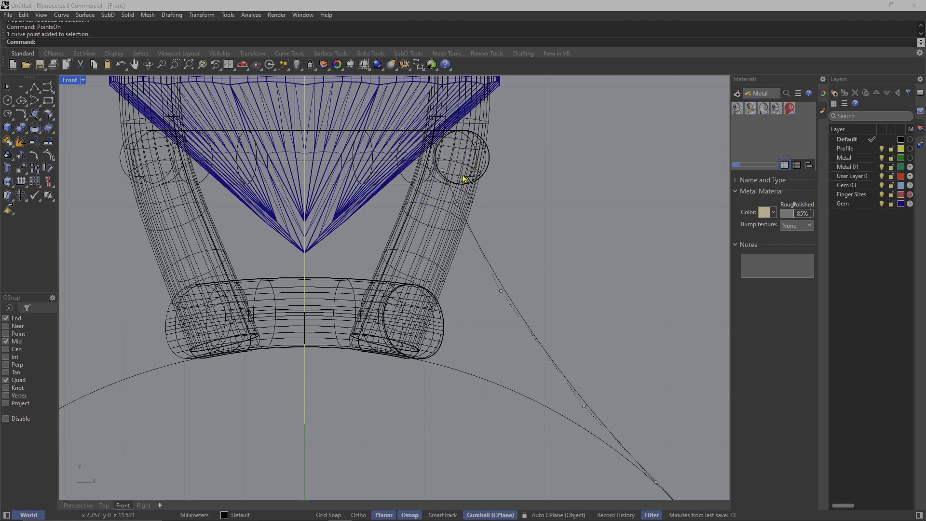
{"action": "key", "text": "Delete"}
Reposition the side curve's upper and middle control points to reshape its run out of the upper ring.
{"action": "left_click_drag", "start_coordinate": [443, 190], "coordinate": [468, 216]}
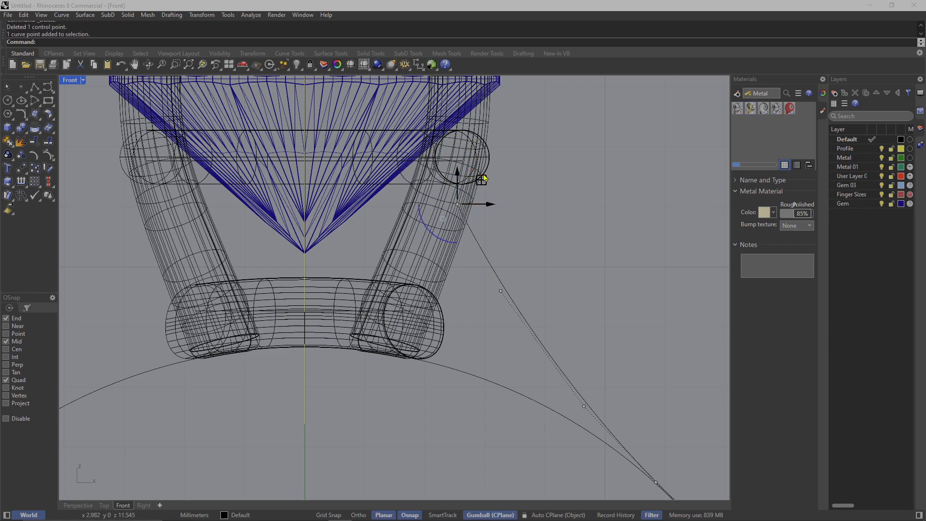
{"action": "left_click", "coordinate": [476, 155]}
{"action": "left_click", "coordinate": [552, 236]}
{"action": "left_click_drag", "start_coordinate": [439, 187], "coordinate": [507, 226]}
{"action": "left_click_drag", "start_coordinate": [482, 180], "coordinate": [479, 155]}
{"action": "left_click", "coordinate": [536, 220]}
{"action": "left_click_drag", "start_coordinate": [482, 261], "coordinate": [536, 312]}
{"action": "left_click_drag", "start_coordinate": [521, 267], "coordinate": [514, 271]}
{"action": "right_click_drag", "start_coordinate": [541, 270], "coordinate": [506, 263]}
Delete the side curve running from the upper ring to the finger circle.
{"action": "scroll", "coordinate": [508, 235], "scroll_direction": "down", "scroll_amount": 6}
{"action": "scroll", "coordinate": [510, 264], "scroll_direction": "up", "scroll_amount": 4}
{"action": "left_click", "coordinate": [512, 264]}
{"action": "left_click", "coordinate": [486, 263]}
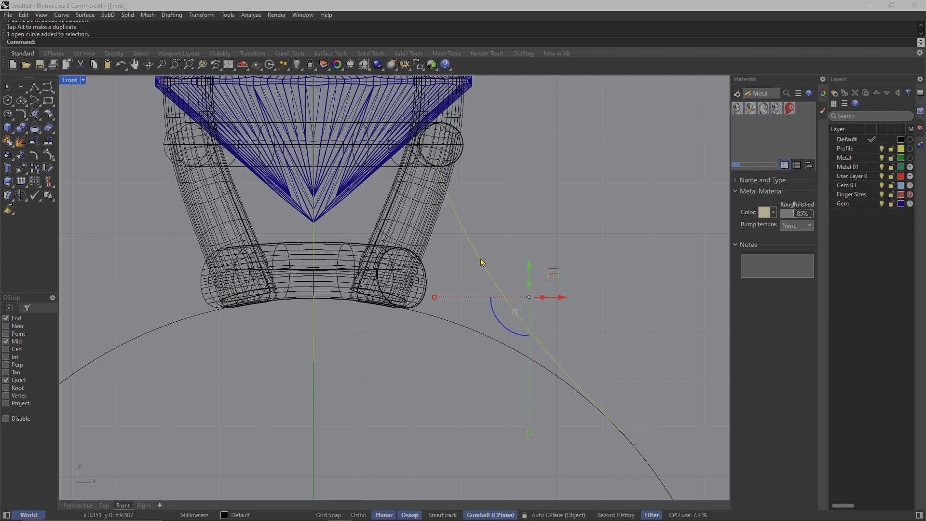
{"action": "scroll", "coordinate": [480, 267], "scroll_direction": "down", "scroll_amount": 3}
{"action": "key", "text": "Delete"}
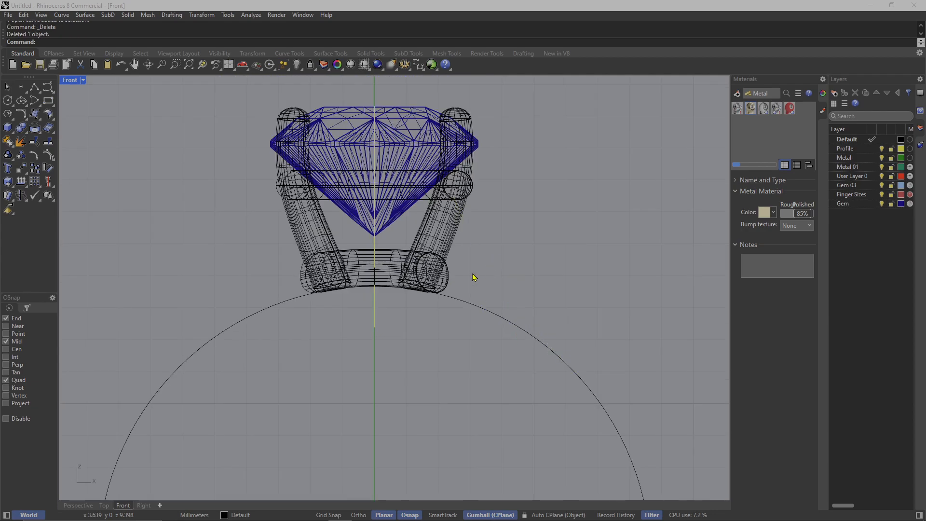
Draw a five-point interpolated curve on the Profile layer with object snaps disabled, from the upper ring's positive X side down to the finger circle.
{"action": "left_click", "coordinate": [236, 514]}
{"action": "left_click", "coordinate": [265, 451]}
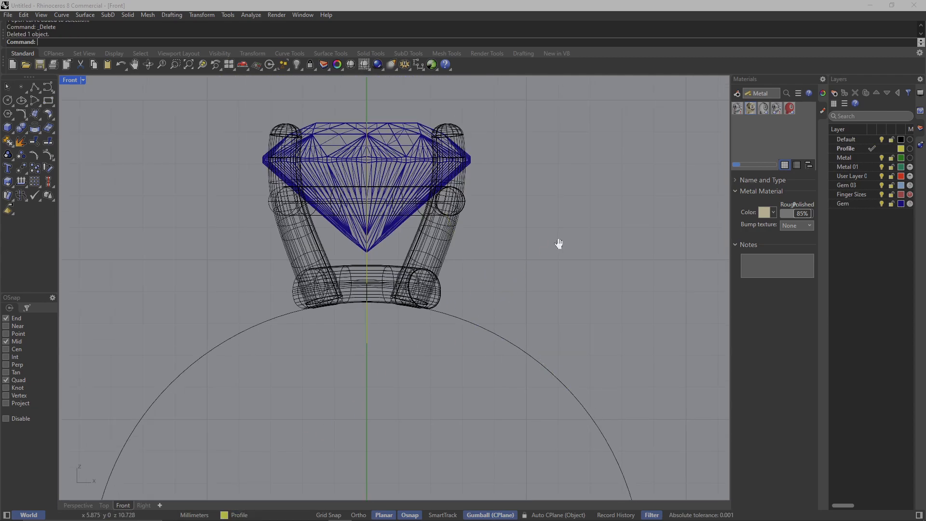
{"action": "left_click", "coordinate": [51, 98]}
{"action": "left_click", "coordinate": [66, 108]}
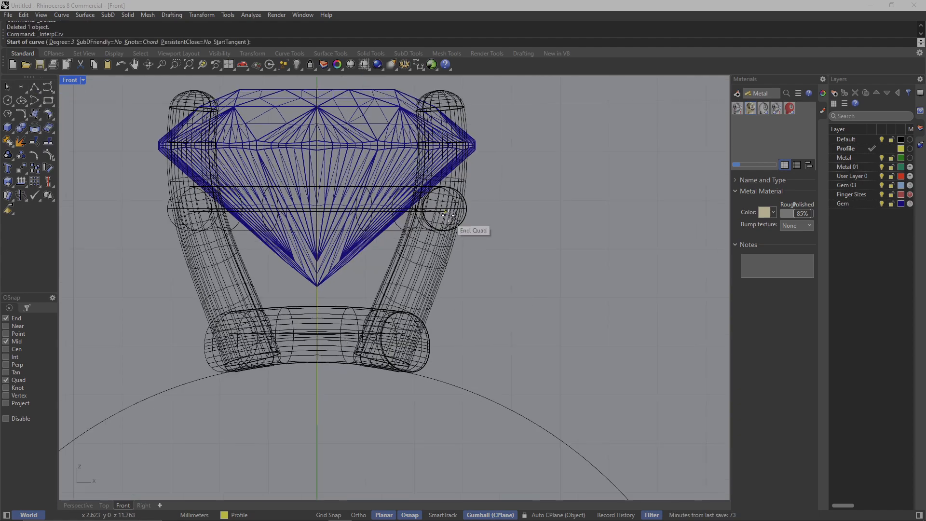
{"action": "scroll", "coordinate": [448, 219], "scroll_direction": "up", "scroll_amount": 2}
{"action": "key", "text": "alt"}
{"action": "left_click", "coordinate": [432, 220]}
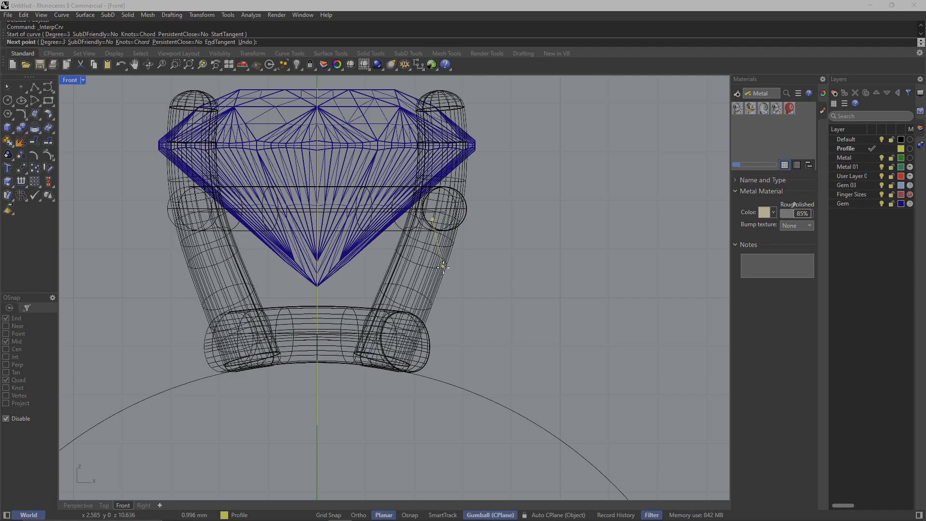
{"action": "left_click", "coordinate": [451, 267]}
{"action": "left_click", "coordinate": [494, 339]}
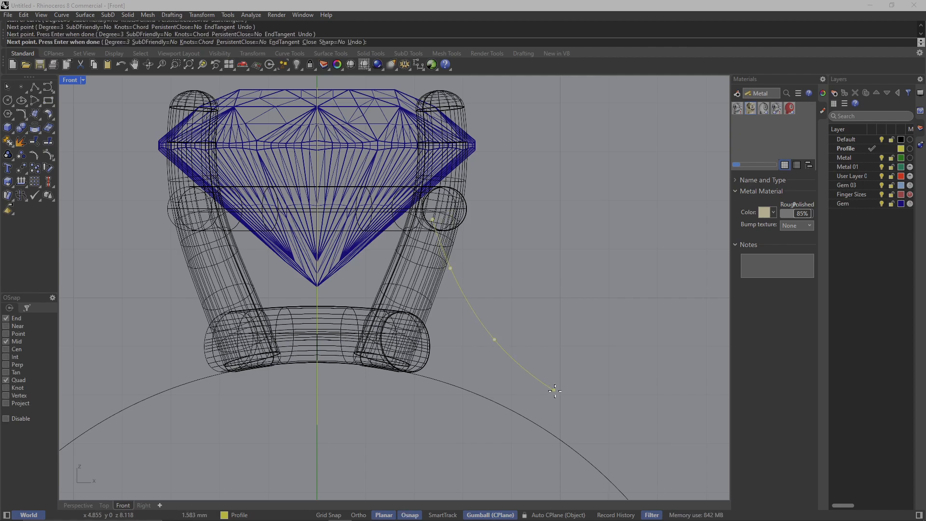
{"action": "left_click", "coordinate": [557, 414]}
{"action": "right_click_drag", "start_coordinate": [630, 457], "coordinate": [527, 315]}
{"action": "key", "text": "alt"}
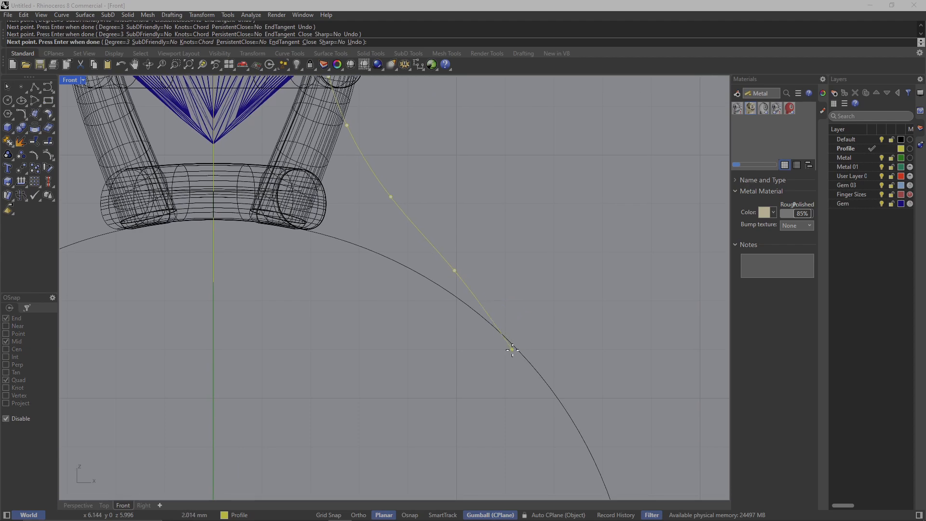
{"action": "left_click", "coordinate": [507, 326]}
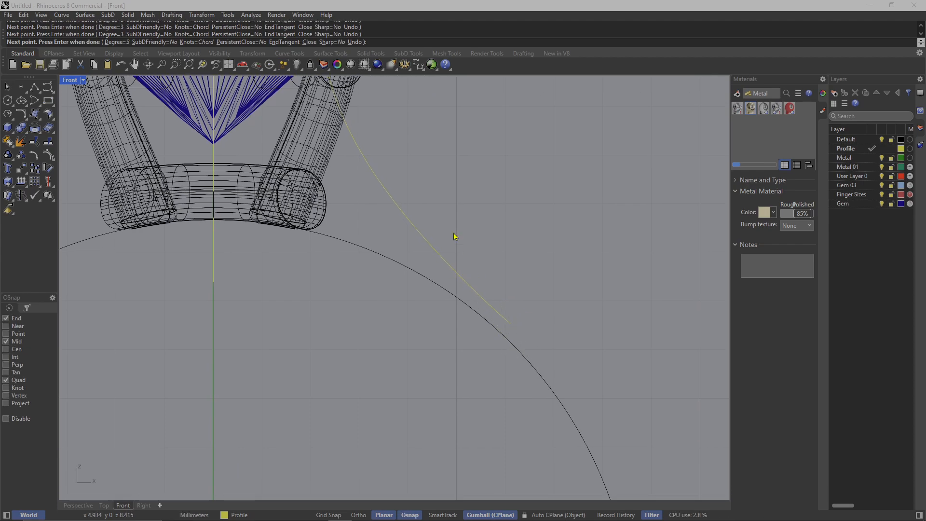
{"action": "key", "text": "Return"}
Show the new side curve's control points, delete the extra one at its upper end and reposition the points near the upper ring.
{"action": "right_click_drag", "start_coordinate": [420, 214], "coordinate": [504, 334]}
{"action": "left_click", "coordinate": [453, 295]}
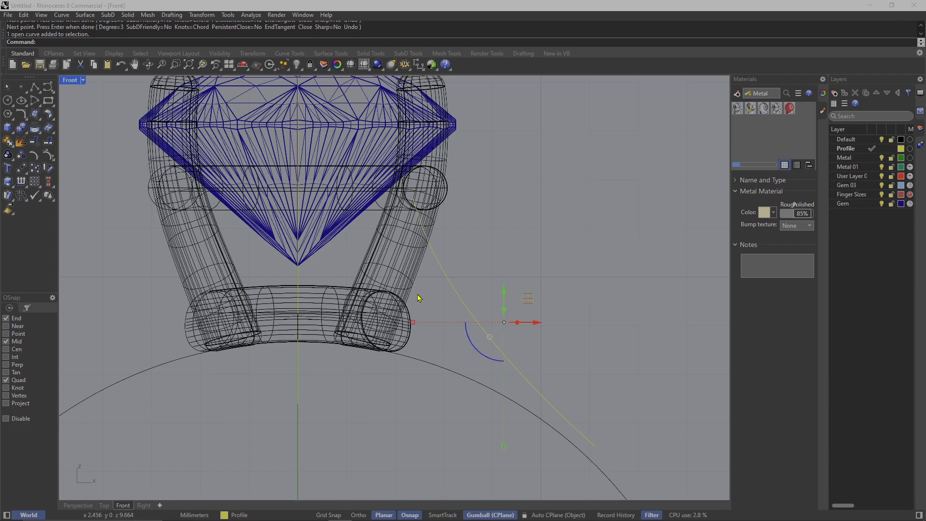
{"action": "type", "text": "intsOn"}
{"action": "key", "text": "Return"}
{"action": "scroll", "coordinate": [410, 203], "scroll_direction": "up", "scroll_amount": 3}
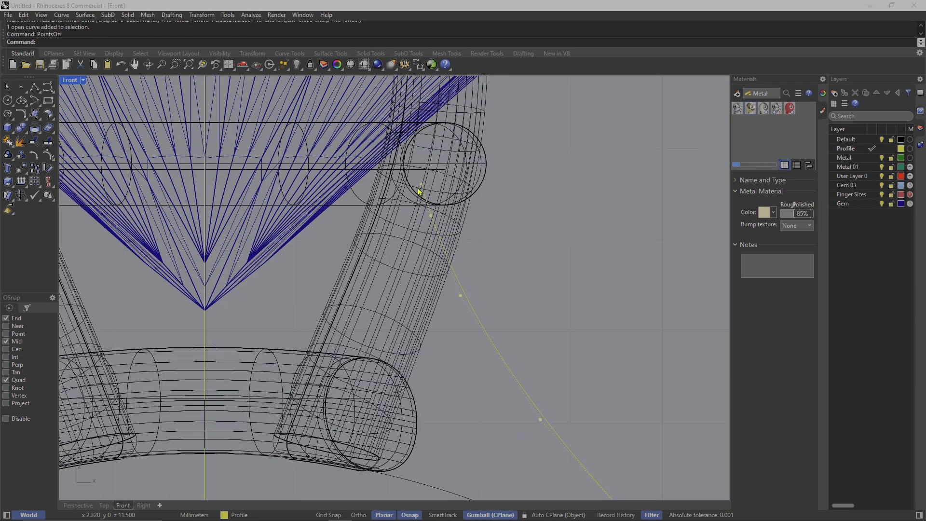
{"action": "left_click", "coordinate": [419, 192]}
{"action": "key", "text": "Delete"}
{"action": "left_click_drag", "start_coordinate": [417, 198], "coordinate": [438, 153]}
{"action": "left_click", "coordinate": [540, 262]}
{"action": "left_click_drag", "start_coordinate": [433, 275], "coordinate": [489, 314]}
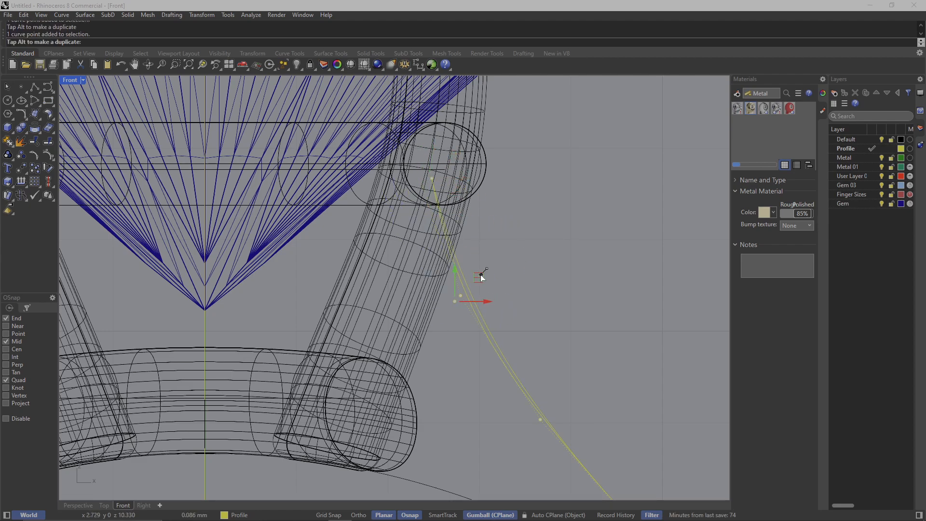
Reposition the side curve's middle control points and delete the extra point near its lower end.
{"action": "scroll", "coordinate": [531, 314], "scroll_direction": "down", "scroll_amount": 4}
{"action": "left_click_drag", "start_coordinate": [516, 286], "coordinate": [516, 297]}
{"action": "left_click", "coordinate": [565, 335]}
{"action": "right_click_drag", "start_coordinate": [577, 358], "coordinate": [544, 294]}
{"action": "left_click_drag", "start_coordinate": [501, 292], "coordinate": [540, 324]}
{"action": "left_click_drag", "start_coordinate": [540, 286], "coordinate": [574, 368]}
{"action": "left_click", "coordinate": [581, 367]}
{"action": "key", "text": "Delete"}
Move the side curve's lower control points so it flows smoothly onto the finger circle, and hide the points.
{"action": "left_click_drag", "start_coordinate": [585, 325], "coordinate": [579, 337]}
{"action": "left_click", "coordinate": [560, 309]}
{"action": "left_click_drag", "start_coordinate": [510, 313], "coordinate": [525, 331]}
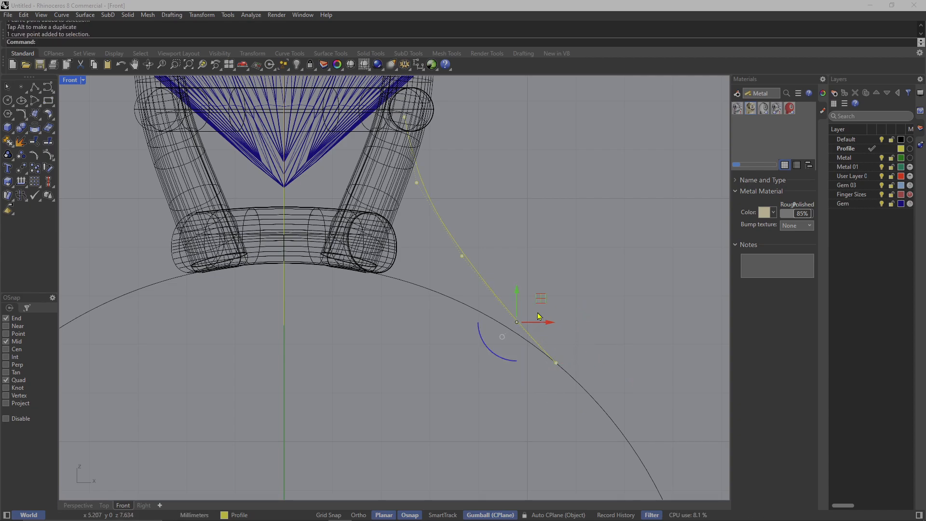
{"action": "left_click_drag", "start_coordinate": [539, 297], "coordinate": [534, 303]}
{"action": "left_click", "coordinate": [561, 322]}
{"action": "left_click_drag", "start_coordinate": [545, 351], "coordinate": [570, 371]}
{"action": "left_click_drag", "start_coordinate": [577, 336], "coordinate": [581, 336]}
{"action": "left_click", "coordinate": [567, 289]}
Rebuild the side curve with 5 points and degree 3, deleting the input curve.
{"action": "scroll", "coordinate": [465, 210], "scroll_direction": "down", "scroll_amount": 6}
{"action": "right_click_drag", "start_coordinate": [465, 210], "coordinate": [475, 266]}
{"action": "scroll", "coordinate": [448, 226], "scroll_direction": "up", "scroll_amount": 6}
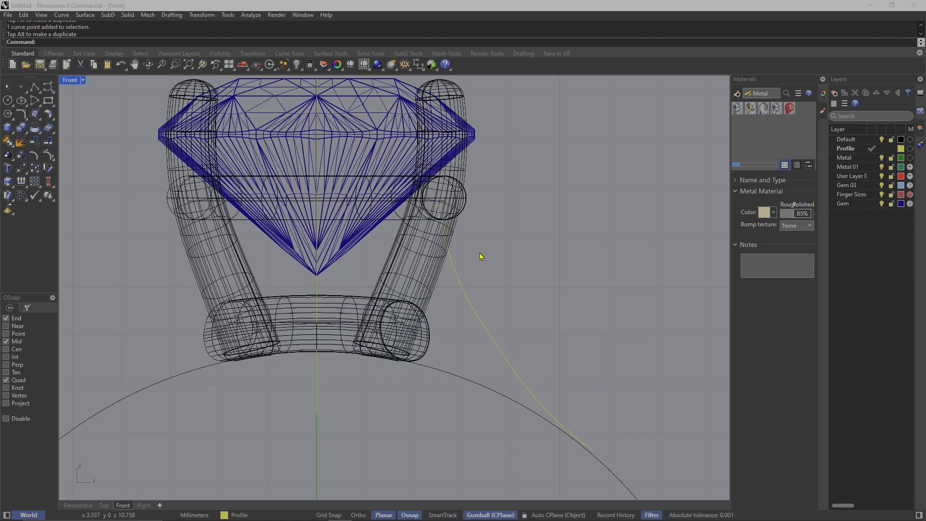
{"action": "left_click", "coordinate": [471, 295]}
{"action": "scroll", "coordinate": [471, 294], "scroll_direction": "down", "scroll_amount": 2}
{"action": "key", "text": "Return"}
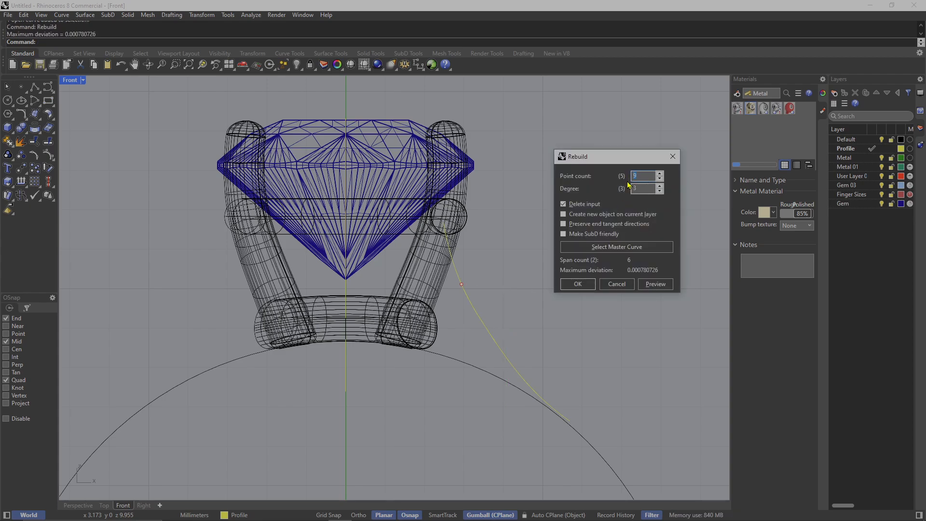
{"action": "left_click", "coordinate": [577, 283]}
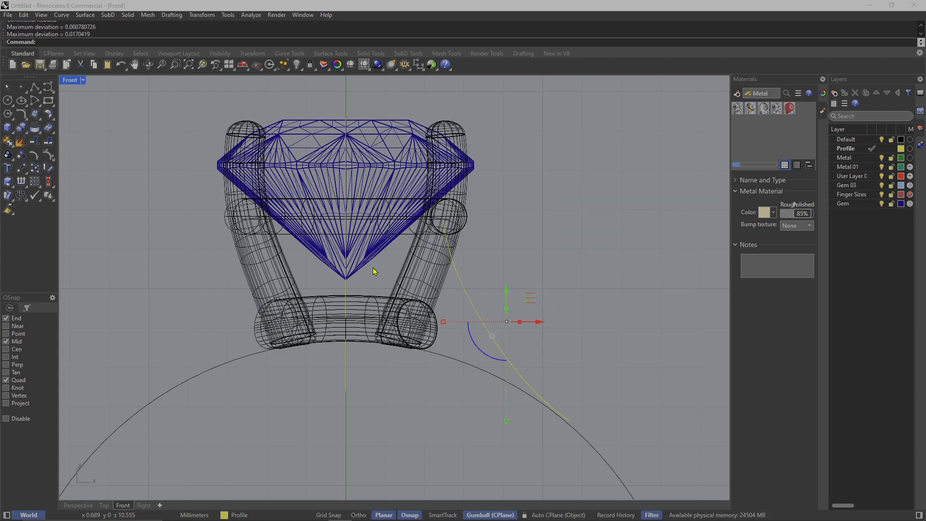
{"action": "type", "text": "Point"}
{"action": "key", "text": "Return"}
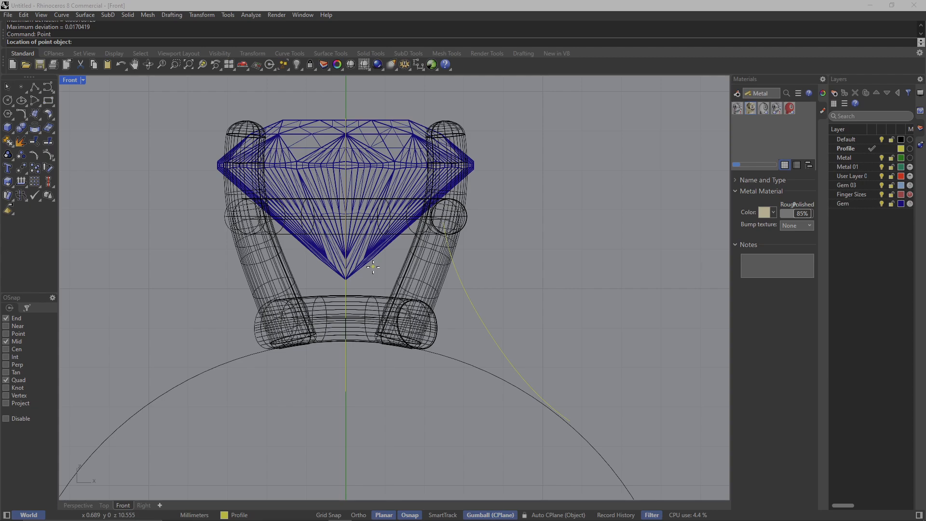
{"action": "key", "text": "Escape"}
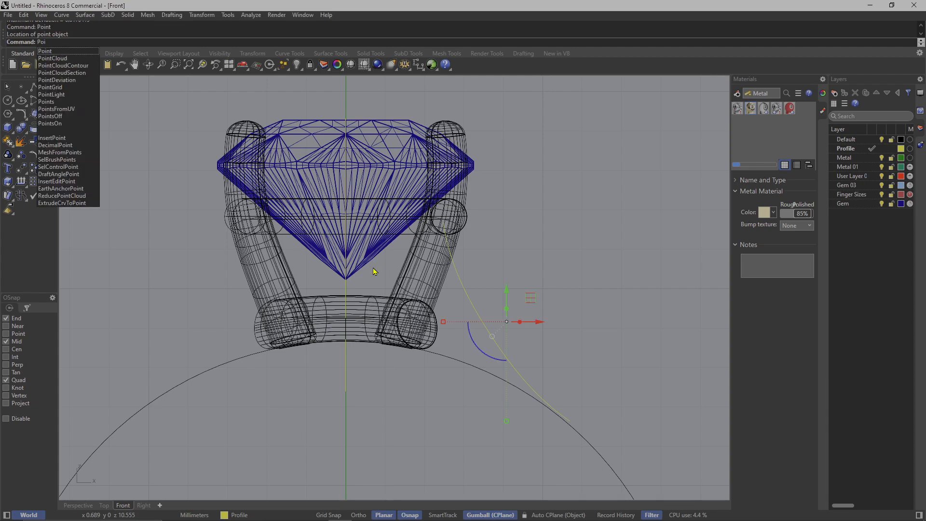
Turn on the rebuilt side curve's control points and move its top point slightly inside the upper ring.
{"action": "type", "text": "Points"}
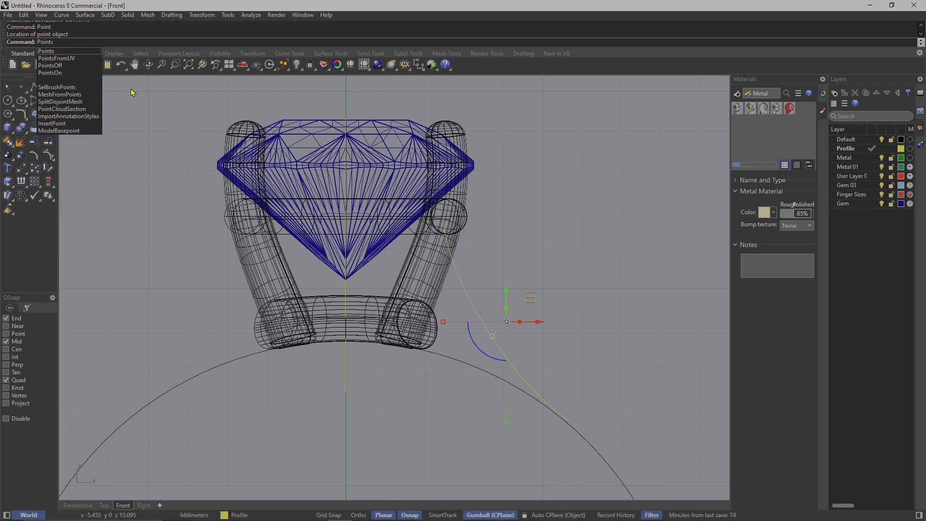
{"action": "key", "text": "Down"}
{"action": "key", "text": "Down"}
{"action": "key", "text": "Down"}
{"action": "key", "text": "Return"}
{"action": "scroll", "coordinate": [431, 207], "scroll_direction": "up", "scroll_amount": 2}
{"action": "left_click", "coordinate": [445, 210]}
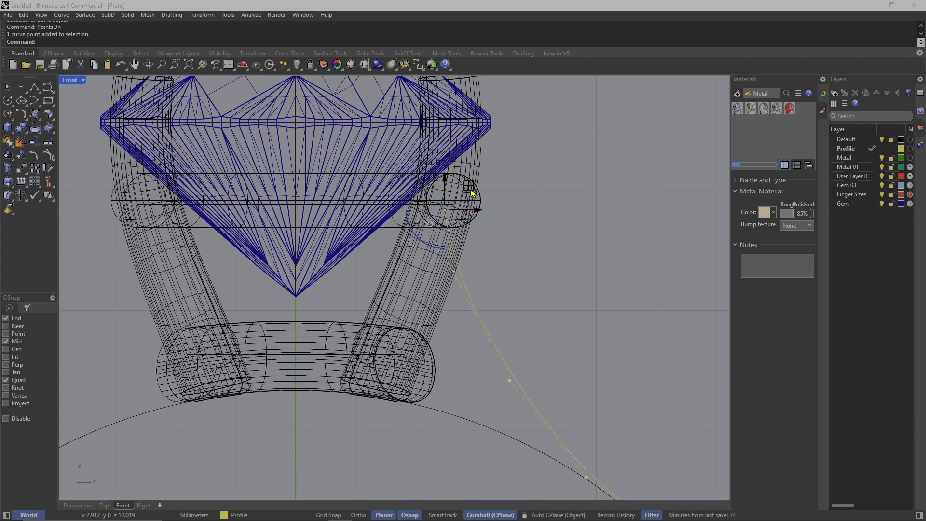
{"action": "left_click_drag", "start_coordinate": [470, 189], "coordinate": [473, 183]}
{"action": "left_click", "coordinate": [496, 203]}
Move the side curve's lower end point along the finger circle and turn its control points off.
{"action": "scroll", "coordinate": [521, 296], "scroll_direction": "down", "scroll_amount": 6}
{"action": "scroll", "coordinate": [583, 400], "scroll_direction": "up", "scroll_amount": 6}
{"action": "right_click_drag", "start_coordinate": [584, 401], "coordinate": [527, 320]}
{"action": "left_click", "coordinate": [520, 332]}
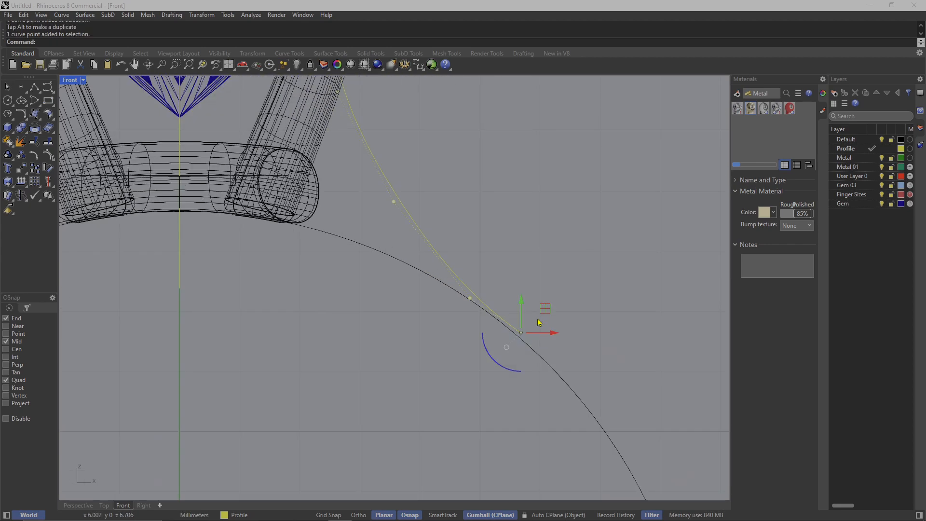
{"action": "scroll", "coordinate": [545, 322], "scroll_direction": "down", "scroll_amount": 4}
{"action": "right_click_drag", "start_coordinate": [512, 274], "coordinate": [545, 286]}
{"action": "key", "text": "Escape"}
{"action": "key", "text": "Escape"}
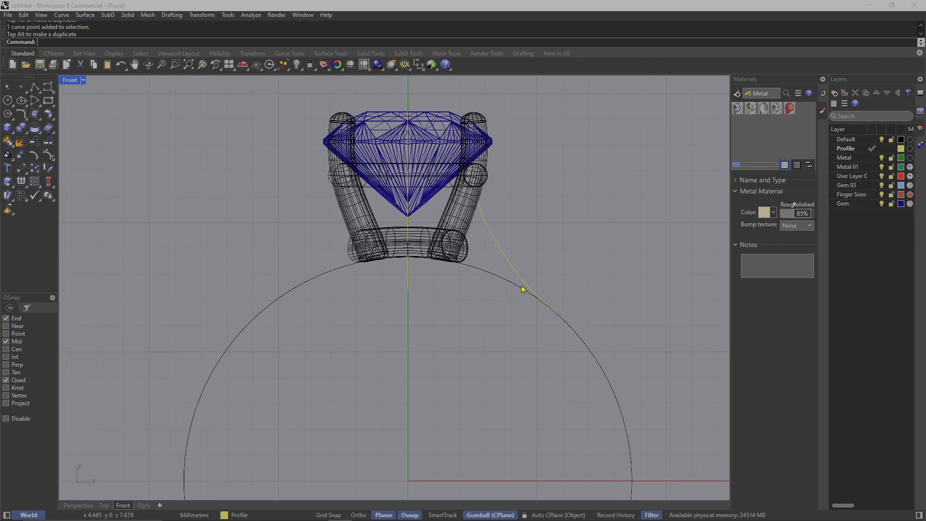
Try to shift the whole side curve slightly outward along X.
{"action": "left_click", "coordinate": [512, 287]}
{"action": "scroll", "coordinate": [513, 259], "scroll_direction": "down", "scroll_amount": 6}
{"action": "right_click_drag", "start_coordinate": [513, 259], "coordinate": [510, 221]}
{"action": "scroll", "coordinate": [487, 199], "scroll_direction": "up", "scroll_amount": 6}
{"action": "key", "text": "Escape"}
{"action": "left_click", "coordinate": [489, 203]}
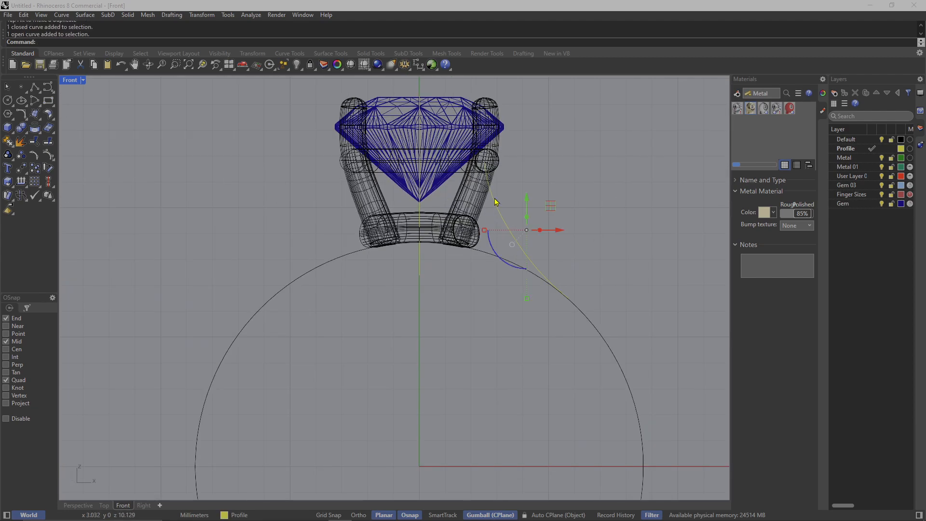
{"action": "scroll", "coordinate": [490, 184], "scroll_direction": "up", "scroll_amount": 3}
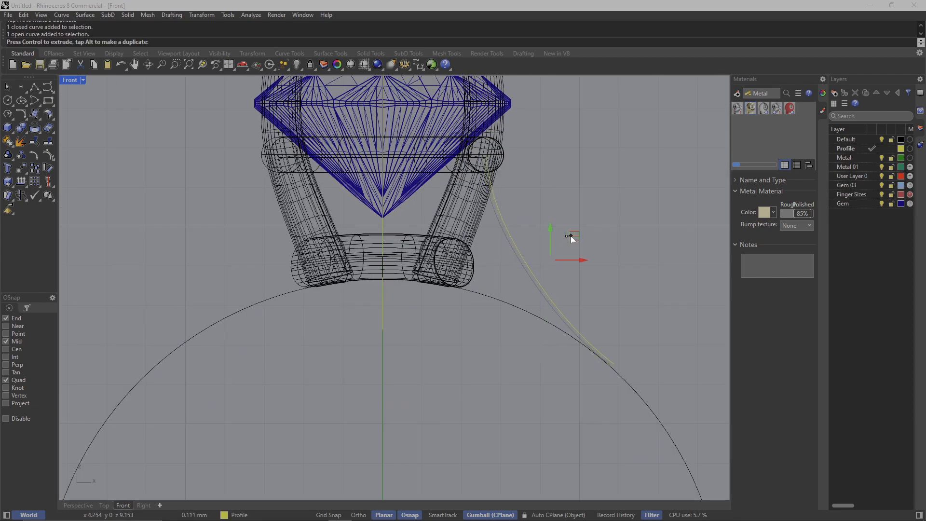
{"action": "key", "text": "Escape"}
{"action": "scroll", "coordinate": [475, 207], "scroll_direction": "down", "scroll_amount": 5}
{"action": "scroll", "coordinate": [471, 213], "scroll_direction": "up", "scroll_amount": 3}
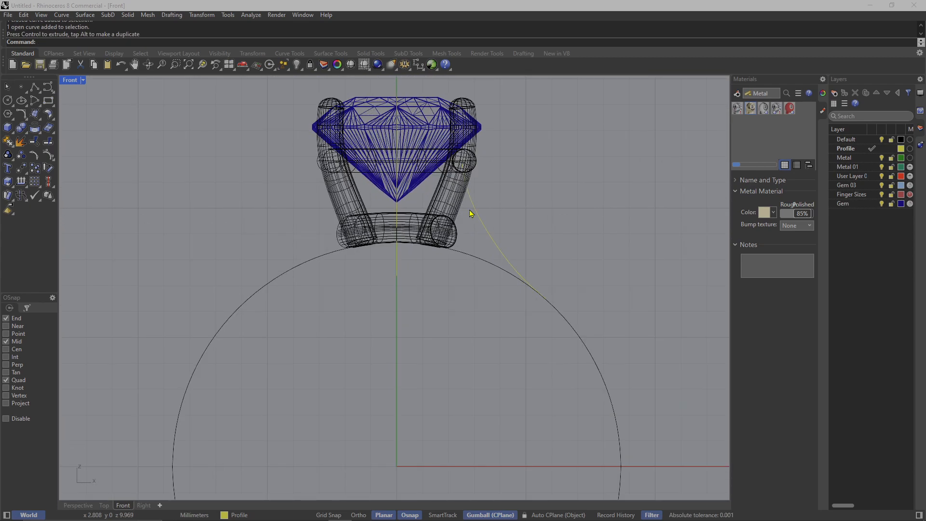
{"action": "left_click", "coordinate": [484, 225]}
{"action": "scroll", "coordinate": [475, 249], "scroll_direction": "down", "scroll_amount": 4}
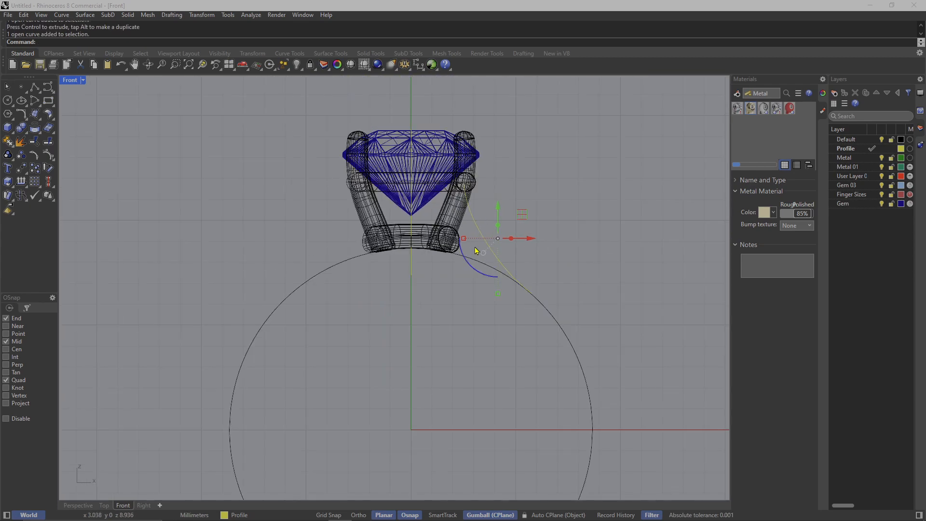
{"action": "right_click_drag", "start_coordinate": [475, 251], "coordinate": [464, 194]}
{"action": "key", "text": "Escape"}
Split the finger circle with the Point option at the side curve's lower end and at the circle's bottom quadrant.
{"action": "left_click", "coordinate": [516, 235]}
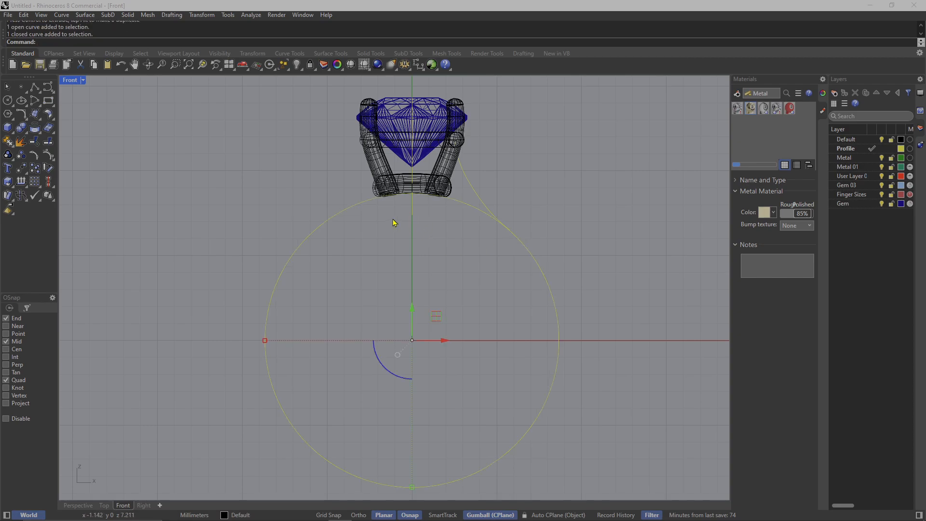
{"action": "key", "text": "Return"}
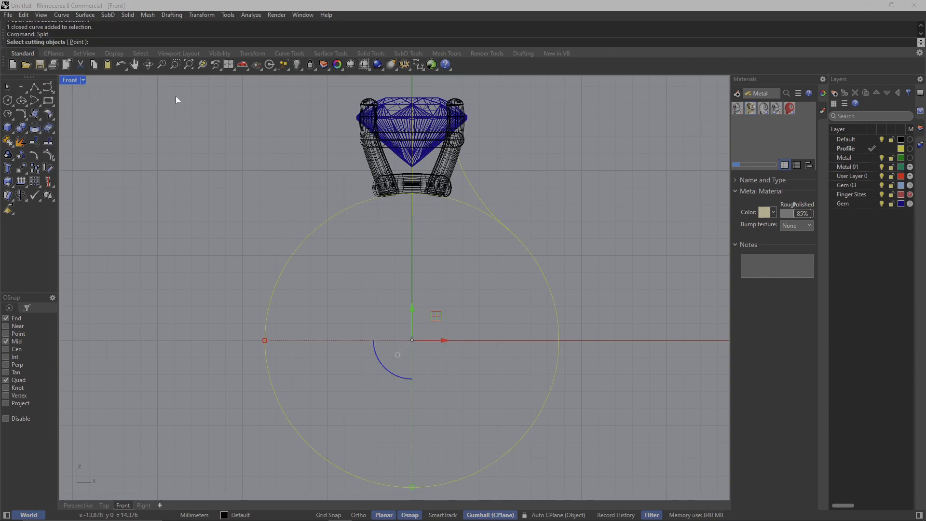
{"action": "left_click", "coordinate": [77, 42]}
{"action": "left_click", "coordinate": [519, 239]}
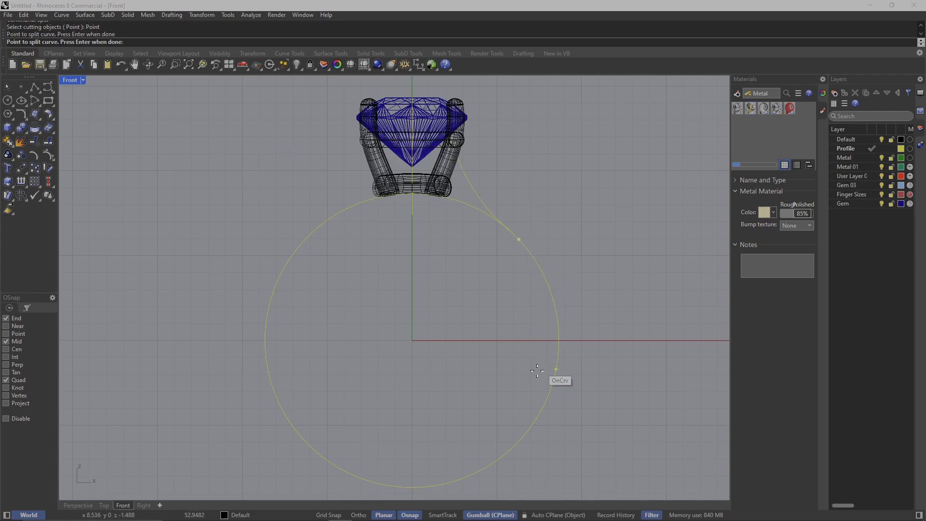
{"action": "right_click_drag", "start_coordinate": [432, 442], "coordinate": [443, 366]}
{"action": "left_click", "coordinate": [423, 408]}
{"action": "key", "text": "Return"}
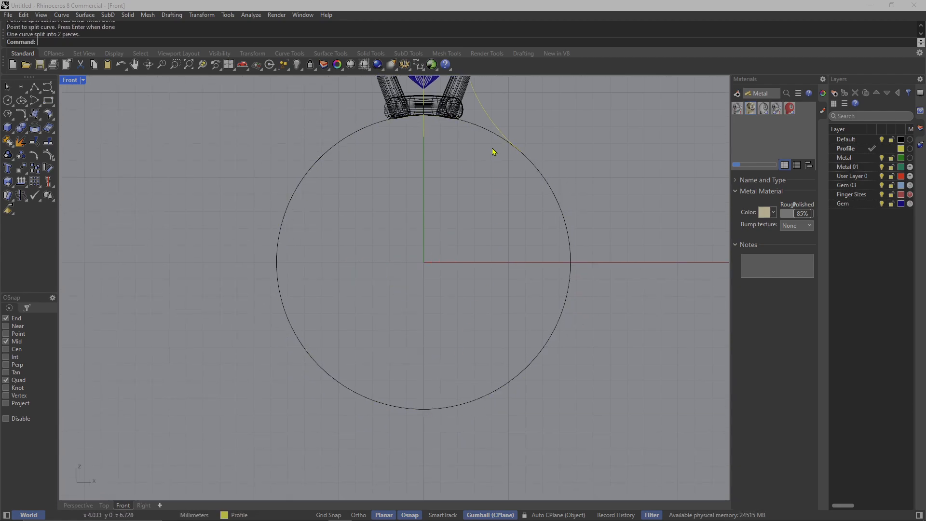
Inspect the split finger circle pieces and the place where the side curve meets them.
{"action": "left_click", "coordinate": [488, 131]}
{"action": "key", "text": "Escape"}
{"action": "left_click", "coordinate": [538, 171]}
{"action": "right_click_drag", "start_coordinate": [541, 182], "coordinate": [528, 239]}
{"action": "key", "text": "Escape"}
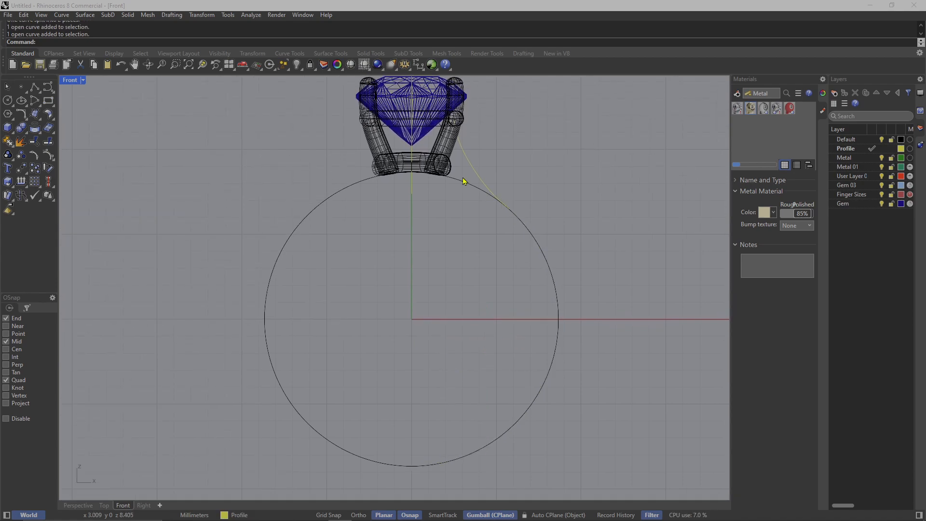
{"action": "left_click", "coordinate": [485, 192]}
{"action": "key", "text": "Escape"}
{"action": "scroll", "coordinate": [504, 200], "scroll_direction": "up", "scroll_amount": 3}
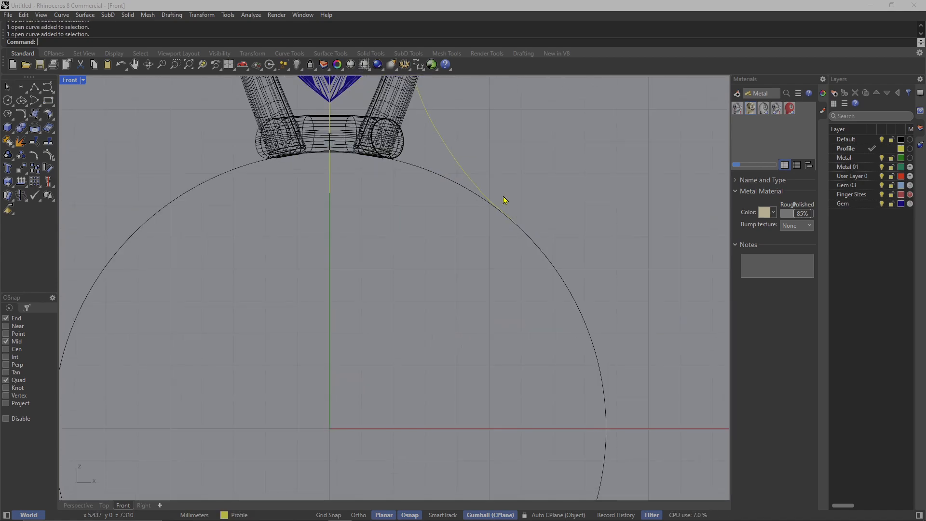
Split the side curve with the Point option just above its lower end and delete the cut-off lower piece.
{"action": "left_click", "coordinate": [475, 190]}
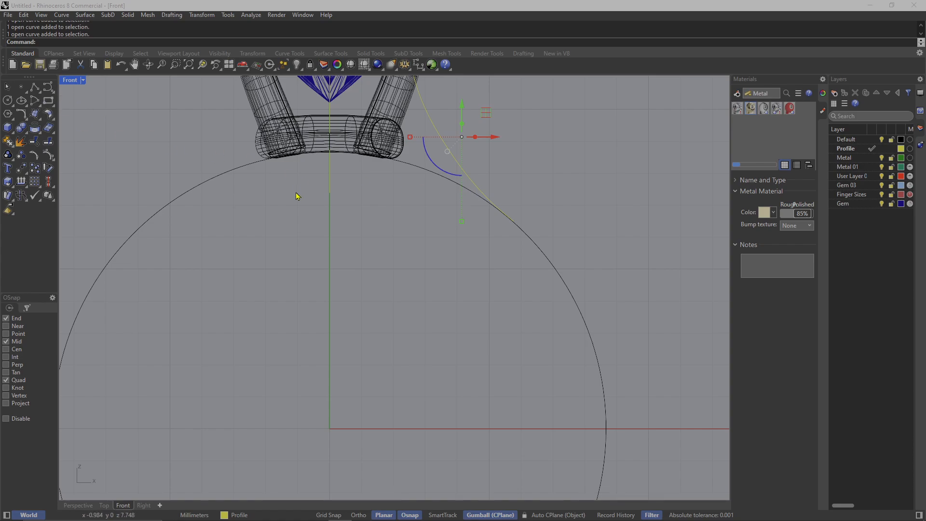
{"action": "key", "text": "Return"}
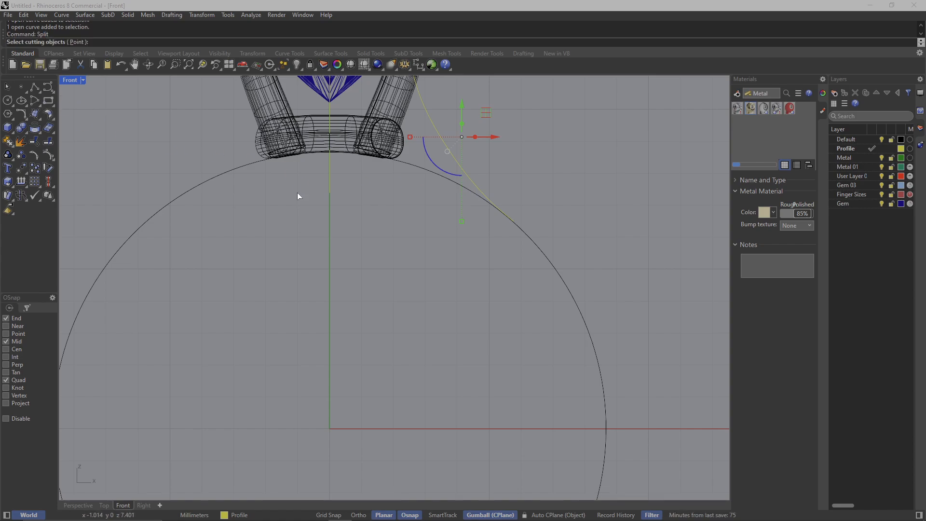
{"action": "left_click", "coordinate": [77, 42]}
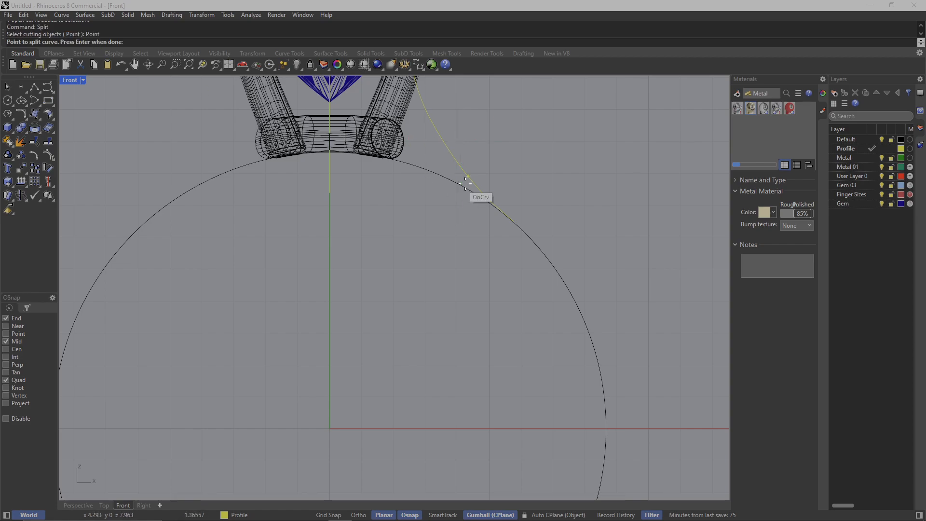
{"action": "left_click", "coordinate": [472, 183]}
{"action": "key", "text": "Return"}
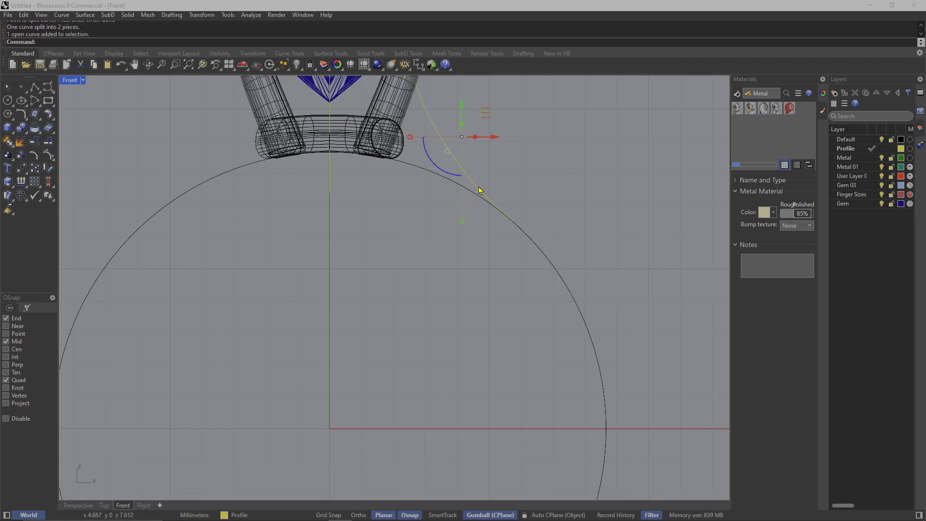
{"action": "key", "text": "Delete"}
{"action": "scroll", "coordinate": [488, 193], "scroll_direction": "down", "scroll_amount": 3}
{"action": "scroll", "coordinate": [488, 192], "scroll_direction": "up", "scroll_amount": 3}
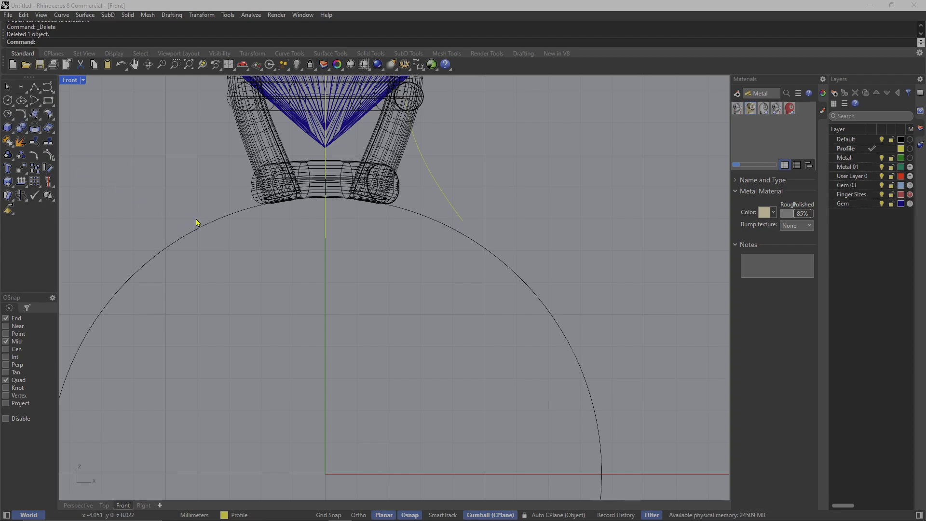
Blend the side curve's lower end into the finger circle piece with tangency at both ends and trimming on.
{"action": "type", "text": "lendCrv"}
{"action": "key", "text": "Return"}
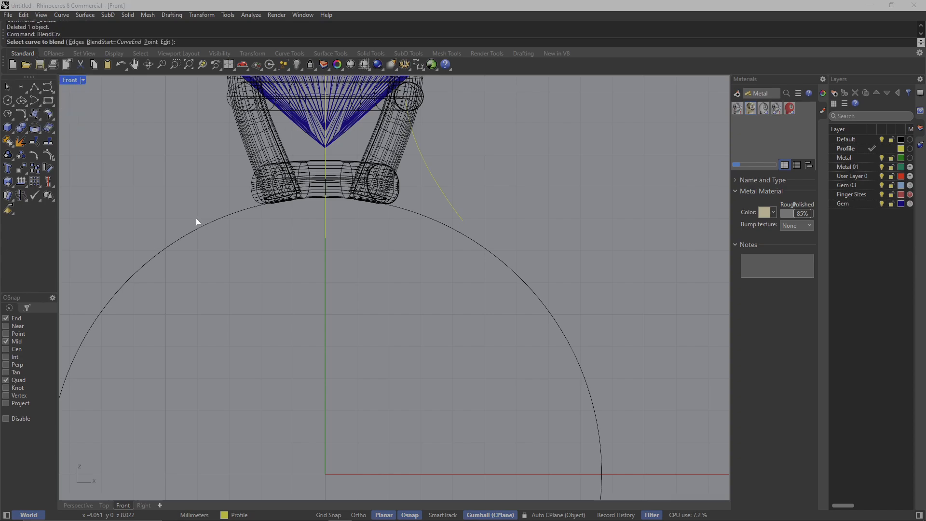
{"action": "left_click", "coordinate": [521, 278]}
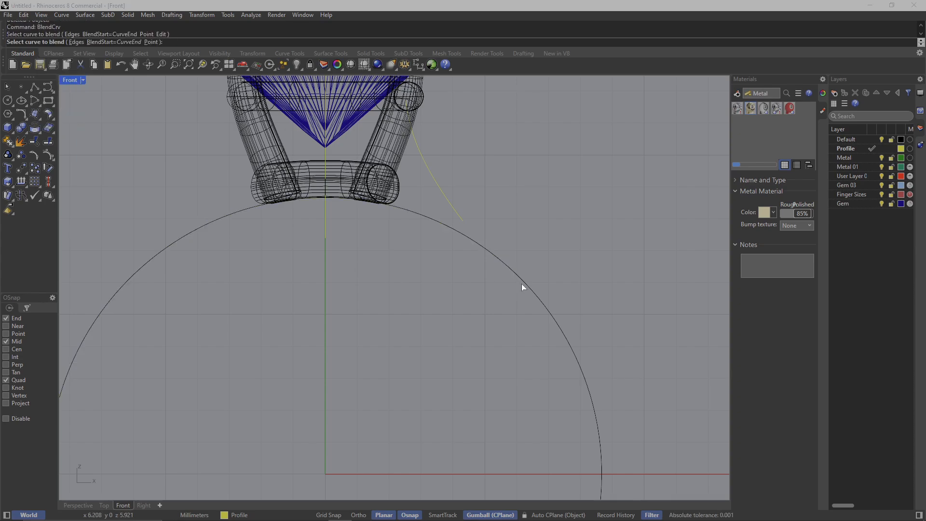
{"action": "left_click", "coordinate": [534, 292]}
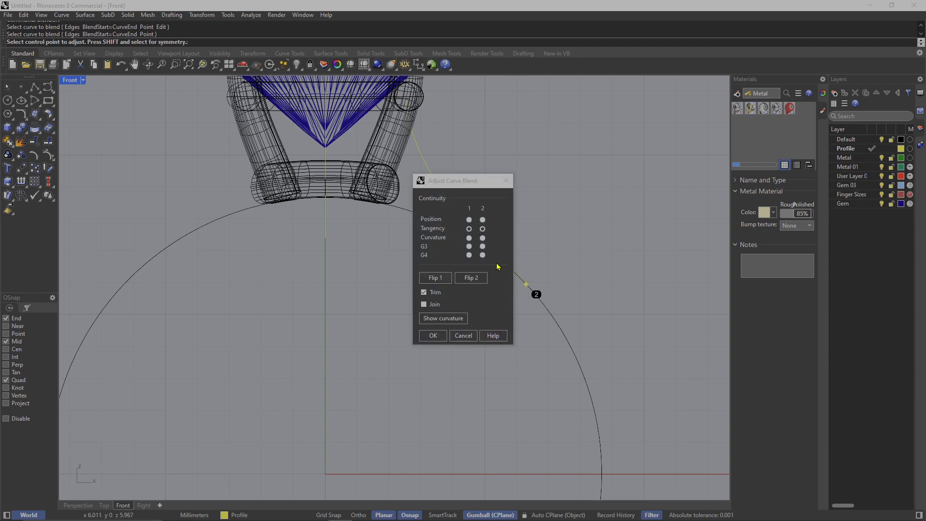
{"action": "scroll", "coordinate": [342, 362], "scroll_direction": "up", "scroll_amount": 3}
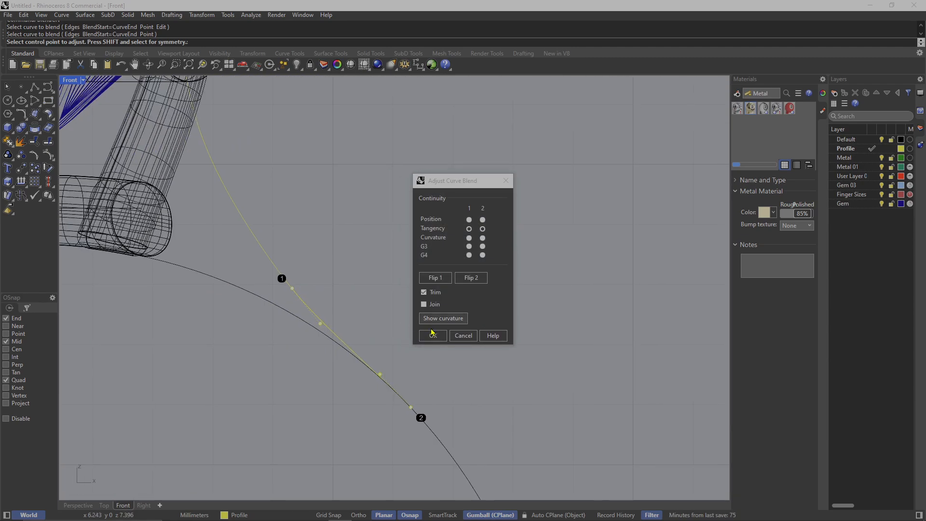
{"action": "left_click", "coordinate": [433, 335]}
{"action": "scroll", "coordinate": [424, 332], "scroll_direction": "down", "scroll_amount": 3}
{"action": "scroll", "coordinate": [463, 215], "scroll_direction": "down", "scroll_amount": 2}
Join the side curve, the blend and the finger circle piece into one curve.
{"action": "left_click", "coordinate": [467, 225]}
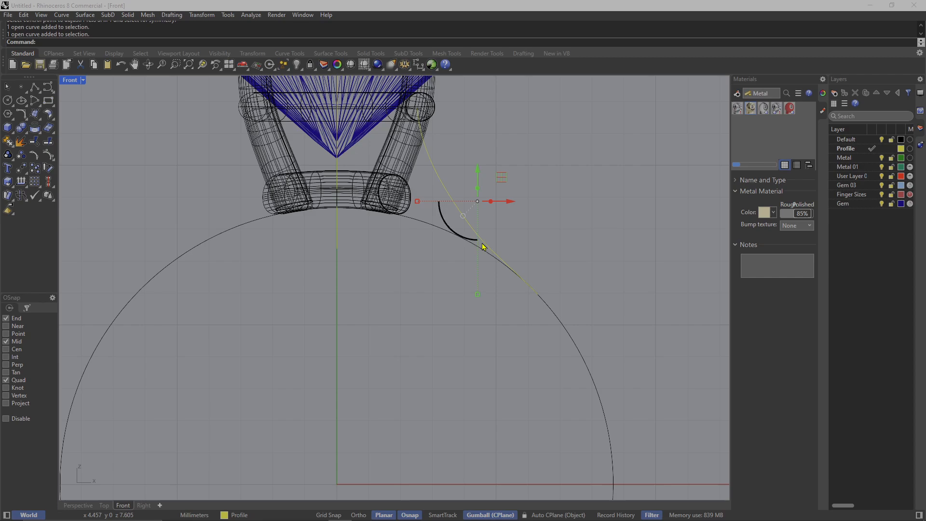
{"action": "left_click", "coordinate": [554, 317]}
{"action": "scroll", "coordinate": [529, 230], "scroll_direction": "down", "scroll_amount": 2}
{"action": "right_click_drag", "start_coordinate": [529, 230], "coordinate": [531, 215]}
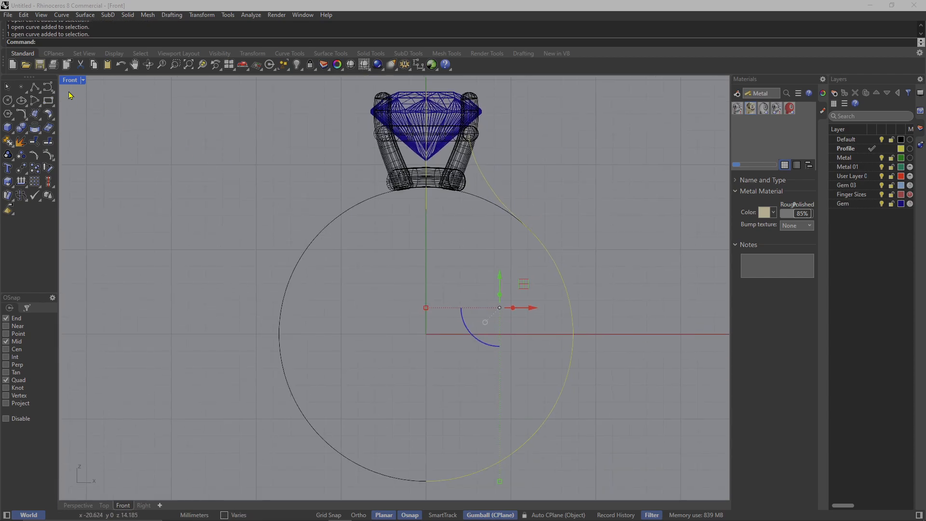
{"action": "type", "text": "Join"}
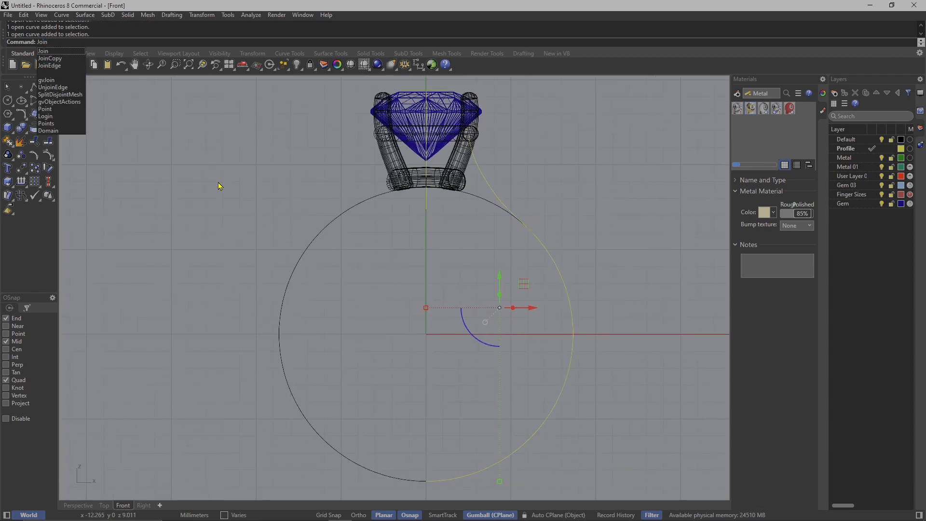
{"action": "key", "text": "Return"}
Rebuild the joined band curve with 11 points and degree 3, deleting the input.
{"action": "type", "text": "Reb"}
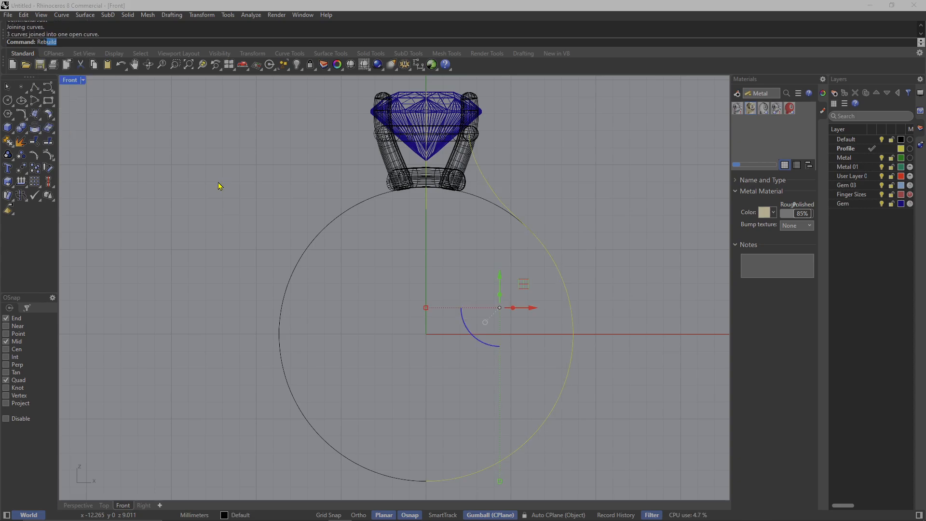
{"action": "key", "text": "Return"}
{"action": "right_click_drag", "start_coordinate": [447, 229], "coordinate": [394, 254]}
{"action": "scroll", "coordinate": [500, 232], "scroll_direction": "up", "scroll_amount": 2}
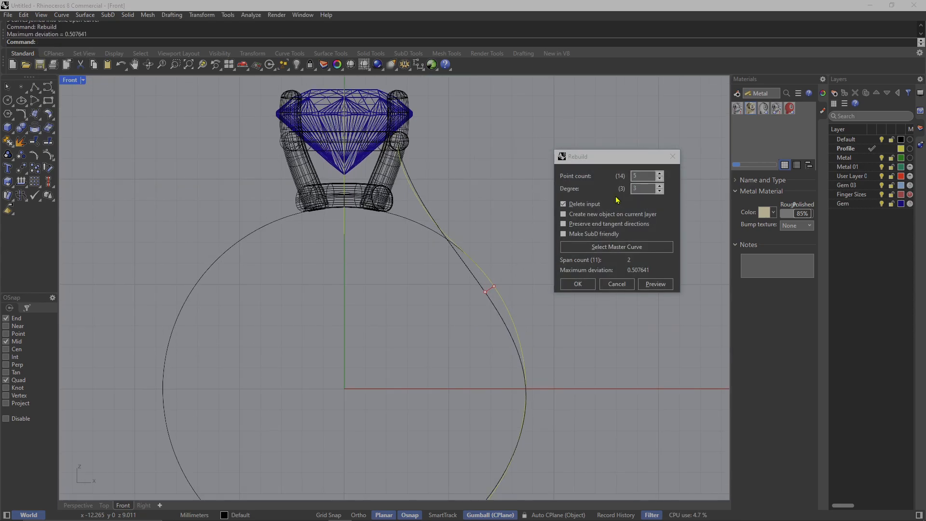
{"action": "left_click", "coordinate": [646, 177]}
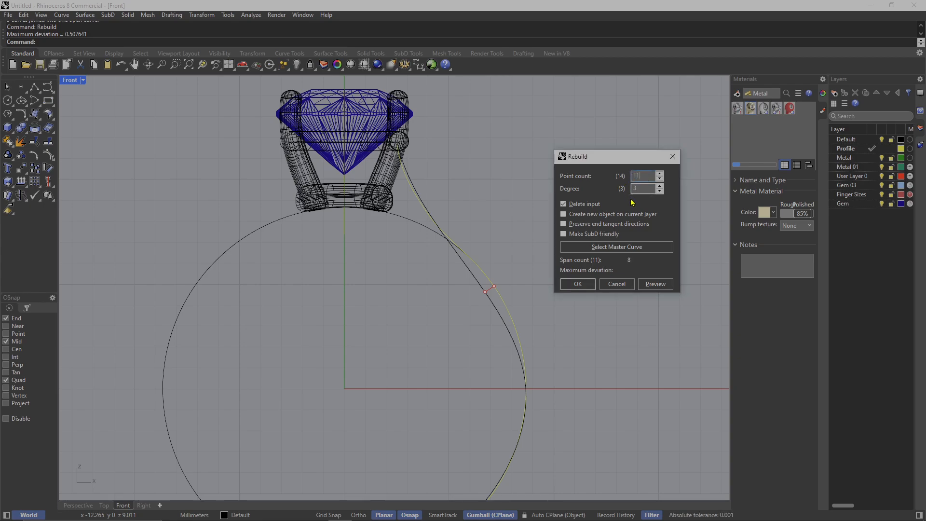
{"action": "left_click", "coordinate": [577, 284]}
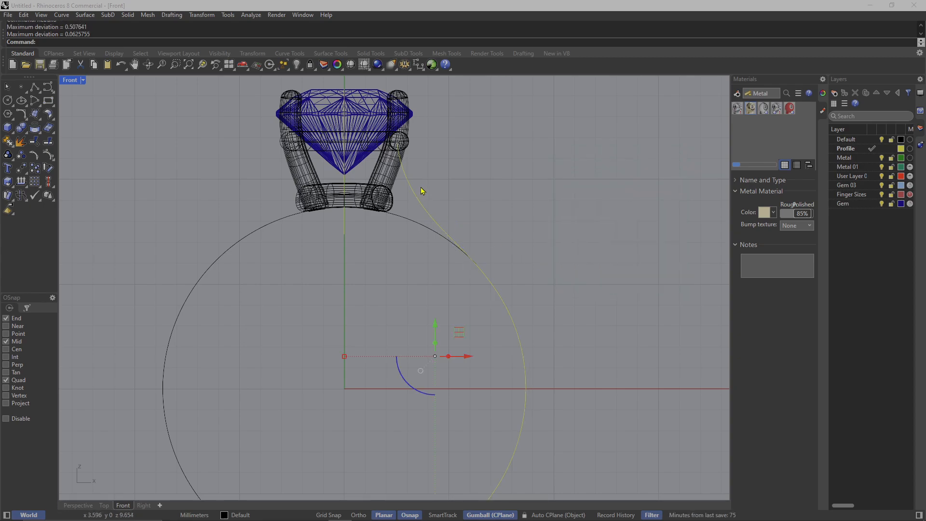
{"action": "left_click", "coordinate": [437, 217]}
{"action": "right_click_drag", "start_coordinate": [420, 188], "coordinate": [455, 200]}
{"action": "left_click", "coordinate": [439, 230]}
{"action": "scroll", "coordinate": [441, 233], "scroll_direction": "down", "scroll_amount": 4}
Mirror a copy of the rebuilt band curve about the vertical axis through the origin, 0.
{"action": "left_click", "coordinate": [467, 200]}
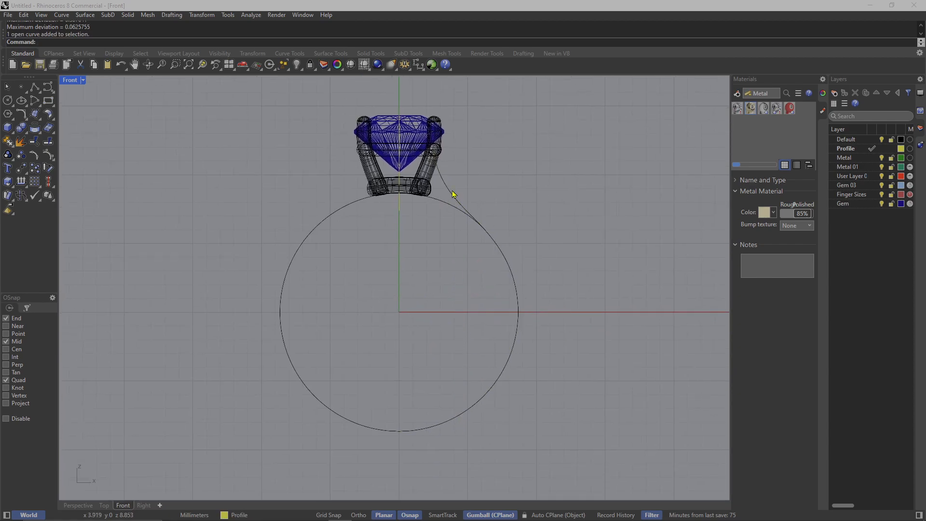
{"action": "left_click", "coordinate": [471, 212]}
{"action": "scroll", "coordinate": [527, 196], "scroll_direction": "down", "scroll_amount": 2}
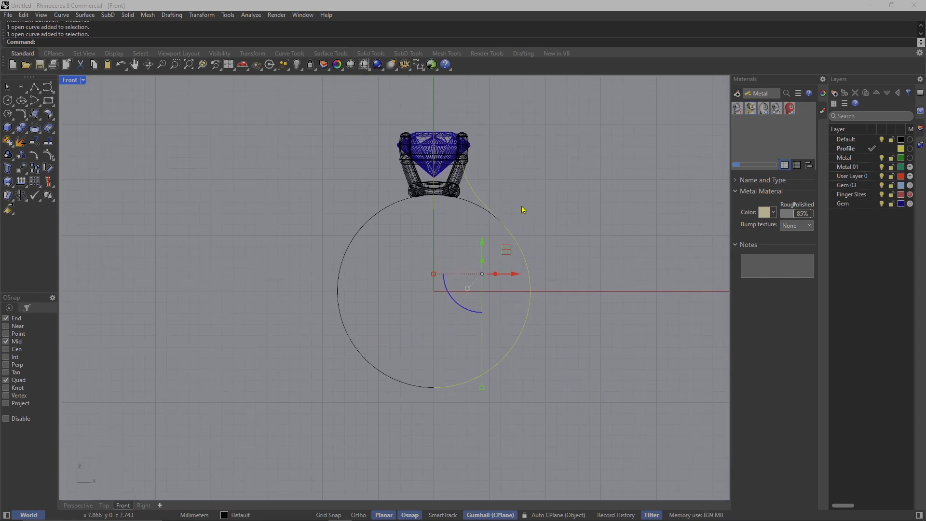
{"action": "type", "text": "Mirror"}
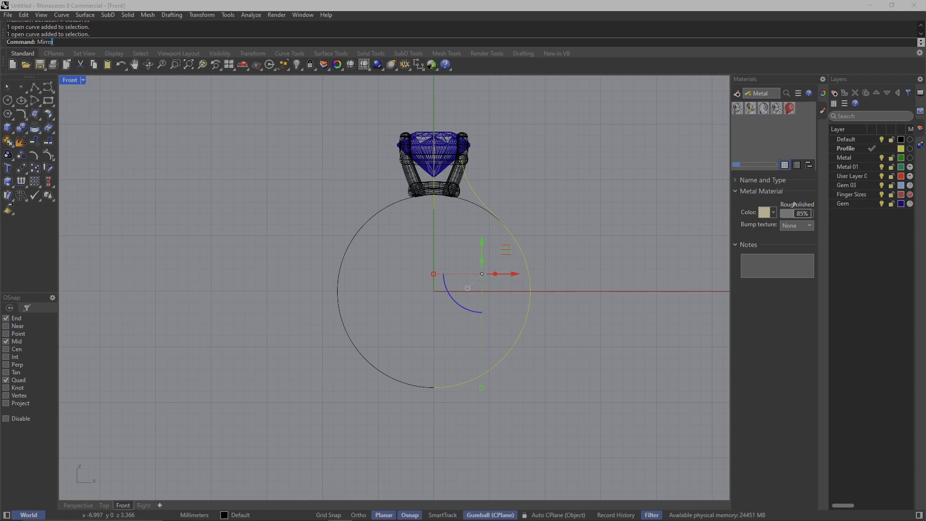
{"action": "key", "text": "Return"}
{"action": "type", "text": "0"}
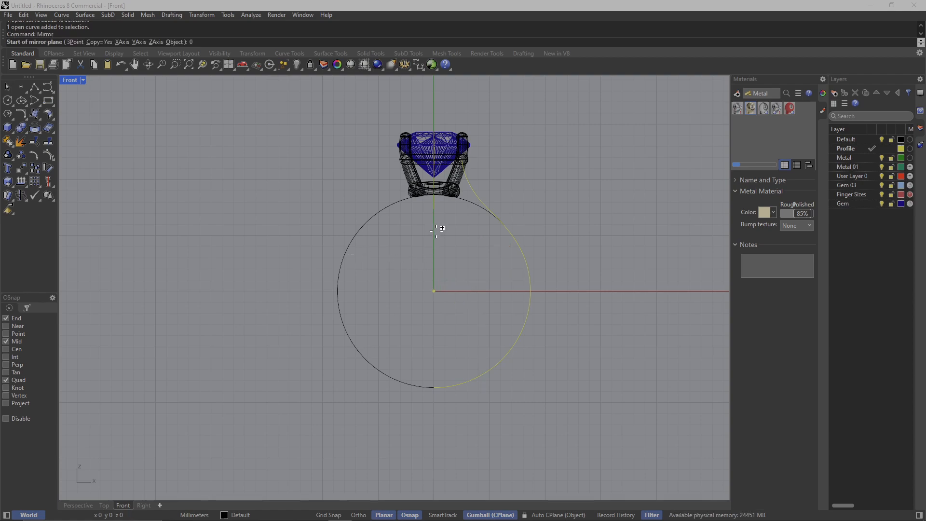
{"action": "key", "text": "Return"}
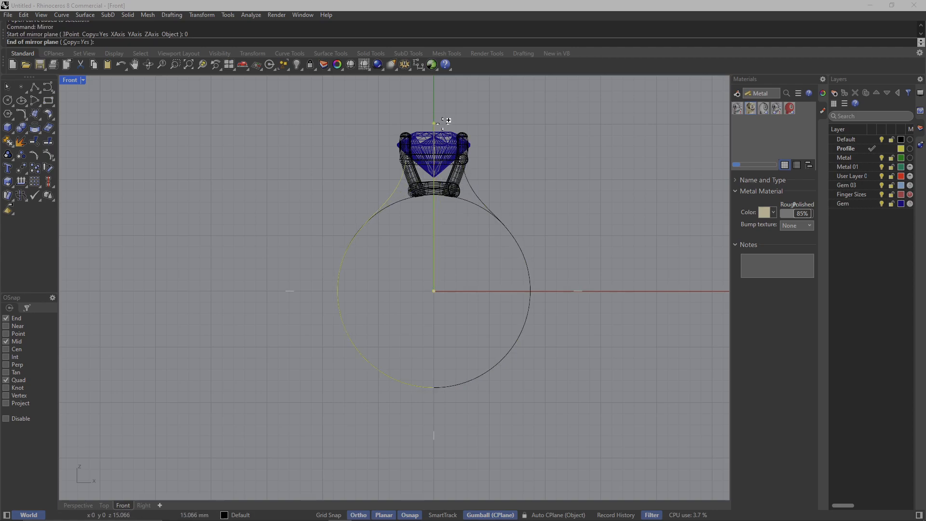
{"action": "left_click", "coordinate": [442, 118]}
{"action": "right_click_drag", "start_coordinate": [458, 218], "coordinate": [449, 260]}
{"action": "left_click", "coordinate": [445, 241]}
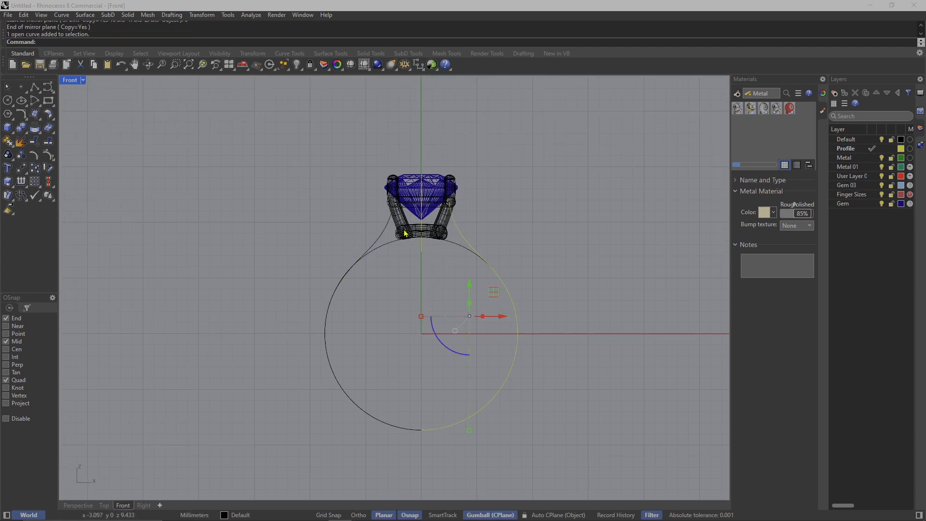
{"action": "key", "text": "Escape"}
Measure the aligned distance from the finger circle's top quadrant to the top of a prong without keeping the dimension.
{"action": "scroll", "coordinate": [420, 230], "scroll_direction": "up", "scroll_amount": 2}
{"action": "scroll", "coordinate": [421, 232], "scroll_direction": "up", "scroll_amount": 2}
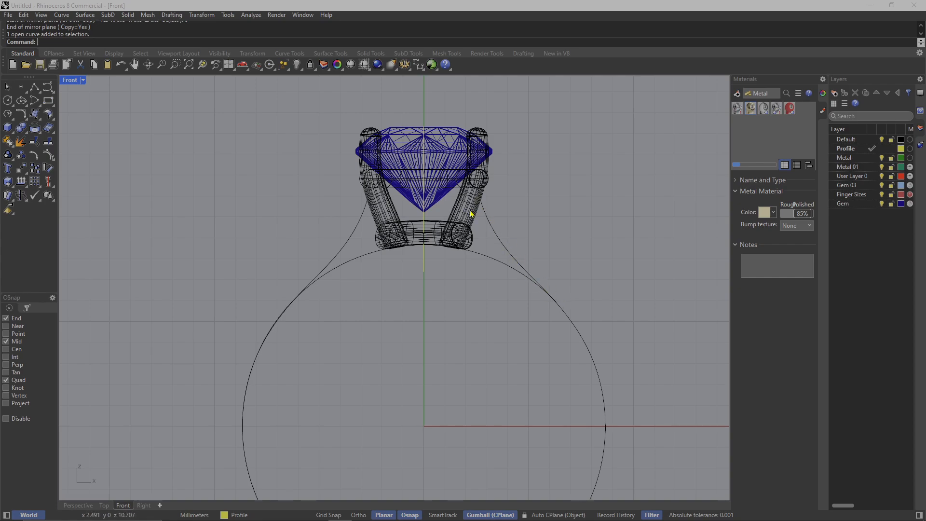
{"action": "mouse_move", "coordinate": [472, 213]}
{"action": "right_mouse_down"}
{"action": "mouse_move", "coordinate": [467, 265]}
{"action": "mouse_move", "coordinate": [461, 227]}
{"action": "right_mouse_up"}
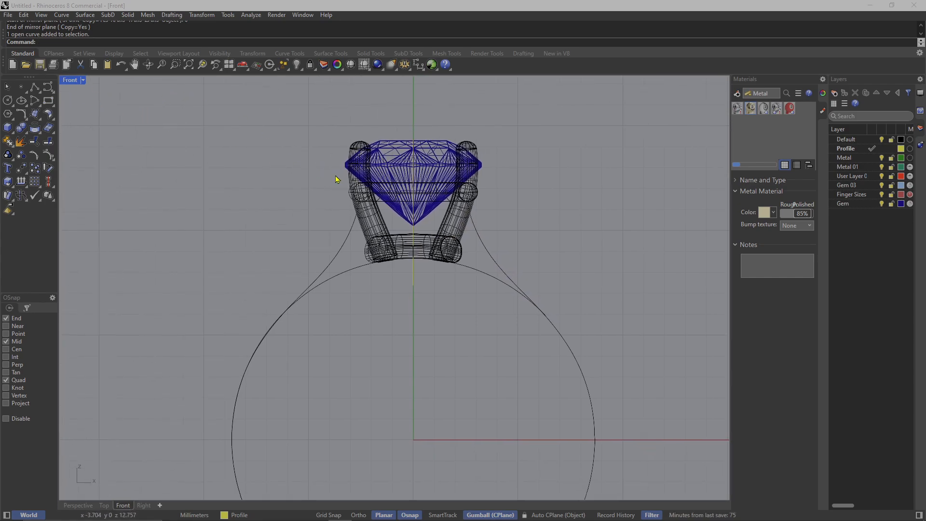
{"action": "right_click_drag", "start_coordinate": [395, 252], "coordinate": [377, 289]}
{"action": "type", "text": "DimAligned"}
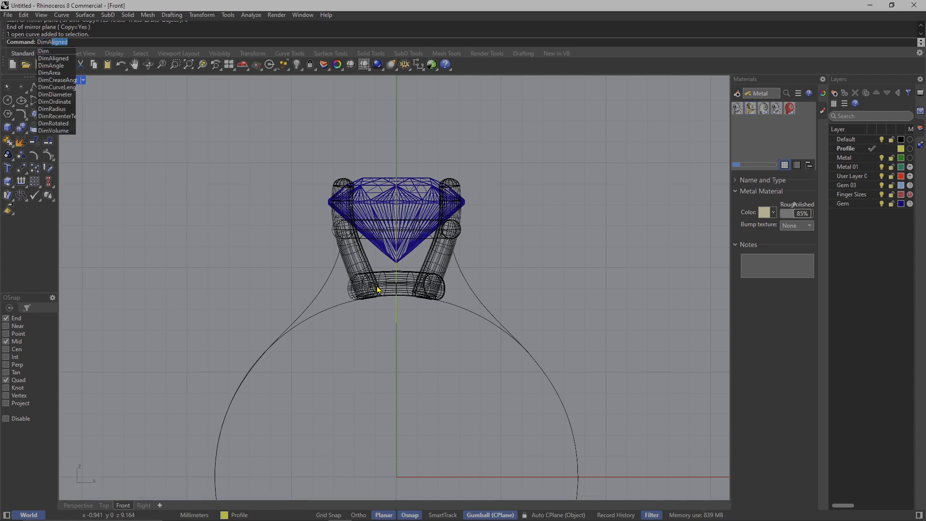
{"action": "key", "text": "Return"}
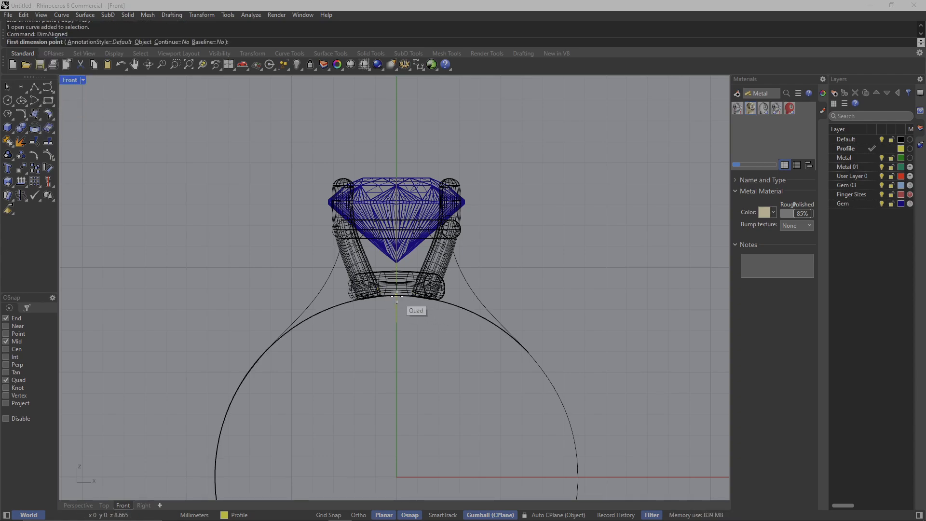
{"action": "left_click", "coordinate": [397, 297]}
{"action": "left_click", "coordinate": [343, 180]}
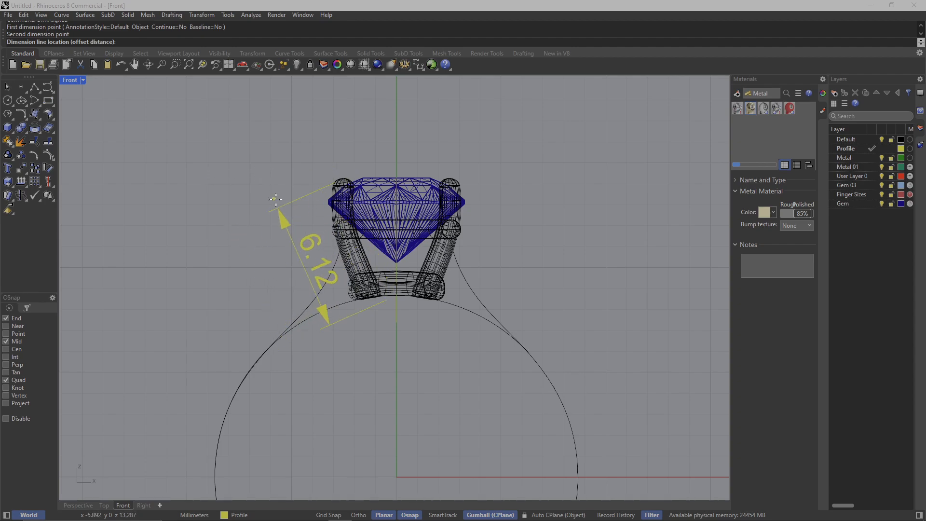
{"action": "key", "text": "Escape"}
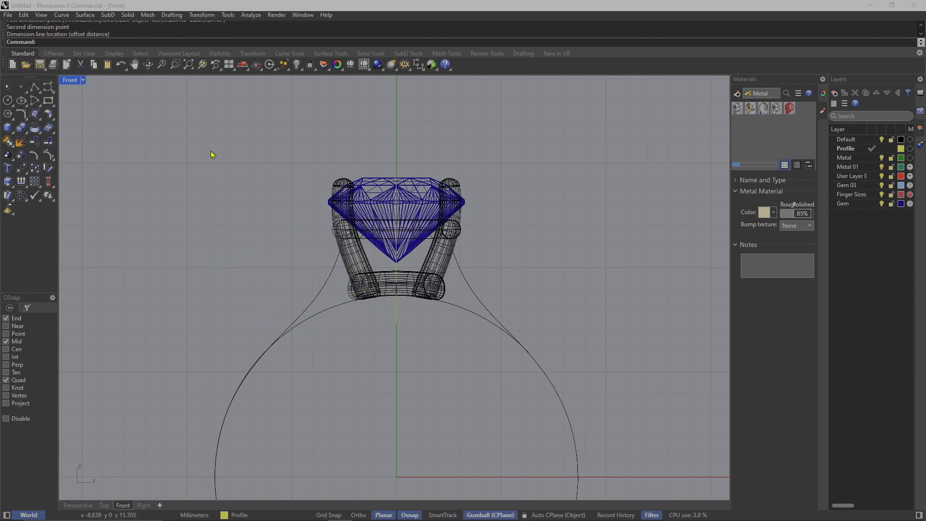
Measure the height from the finger circle's top quadrant to the diamond's table without keeping the dimension.
{"action": "key", "text": "Return"}
{"action": "left_click", "coordinate": [396, 296]}
{"action": "left_click", "coordinate": [396, 179]}
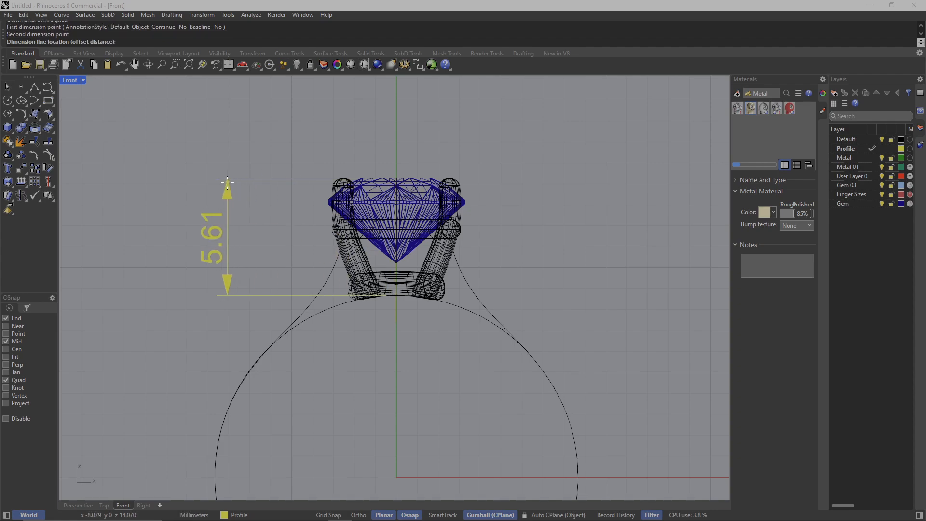
{"action": "key", "text": "Escape"}
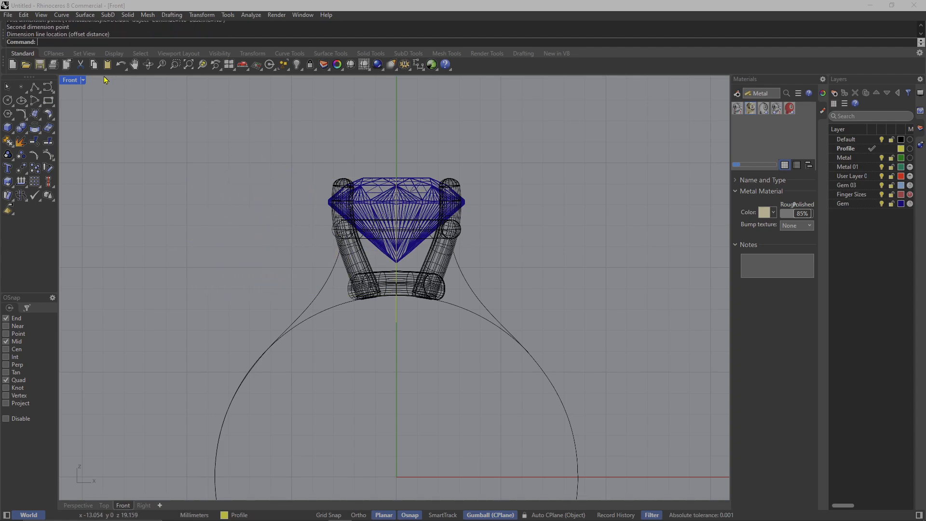
Delete the mirrored copy of the band curve in the Perspective view.
{"action": "left_click", "coordinate": [459, 268]}
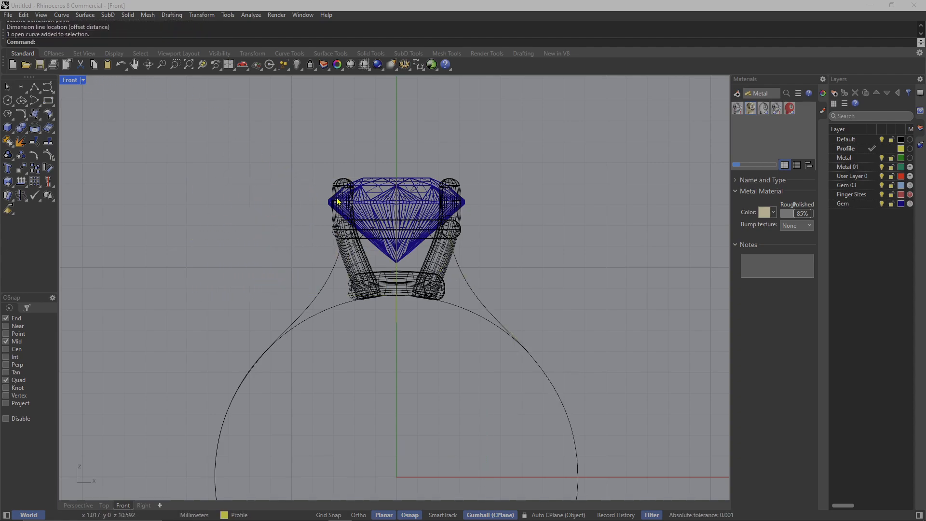
{"action": "double_click", "coordinate": [71, 80]}
{"action": "double_click", "coordinate": [428, 81]}
{"action": "right_click_drag", "start_coordinate": [477, 247], "coordinate": [445, 277]}
{"action": "left_click", "coordinate": [445, 277]}
{"action": "scroll", "coordinate": [428, 274], "scroll_direction": "down", "scroll_amount": 4}
{"action": "key", "text": "Escape"}
{"action": "right_click_drag", "start_coordinate": [340, 248], "coordinate": [375, 254]}
{"action": "scroll", "coordinate": [374, 254], "scroll_direction": "up", "scroll_amount": 4}
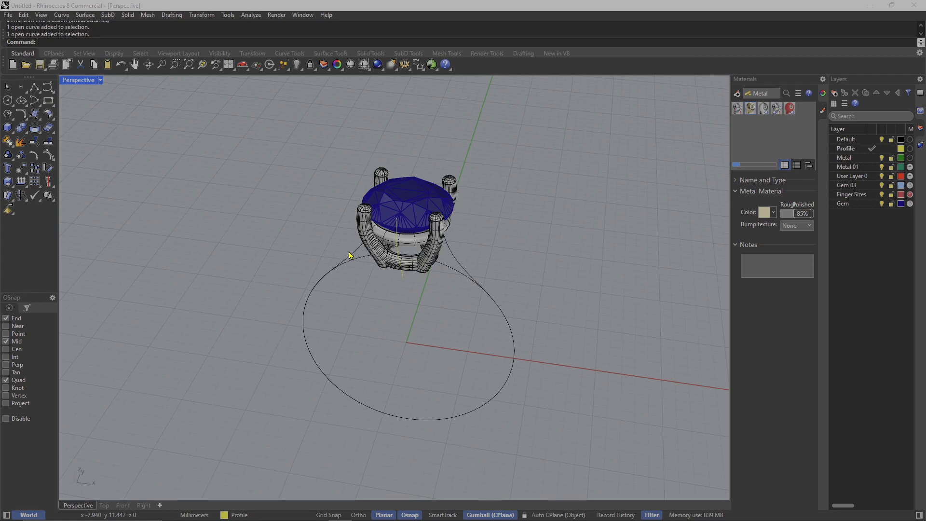
{"action": "left_click", "coordinate": [349, 253]}
{"action": "key", "text": "Delete"}
Start a rounded rectangle in the Right view near the lower end of the band curve.
{"action": "left_click", "coordinate": [458, 264]}
{"action": "scroll", "coordinate": [457, 264], "scroll_direction": "down", "scroll_amount": 5}
{"action": "right_click_drag", "start_coordinate": [458, 264], "coordinate": [414, 357]}
{"action": "scroll", "coordinate": [414, 357], "scroll_direction": "up", "scroll_amount": 5}
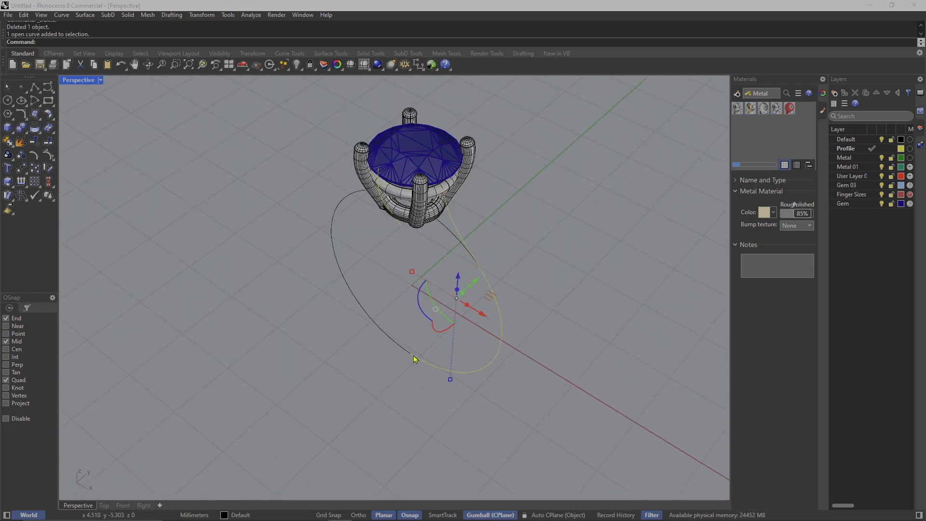
{"action": "double_click", "coordinate": [87, 80]}
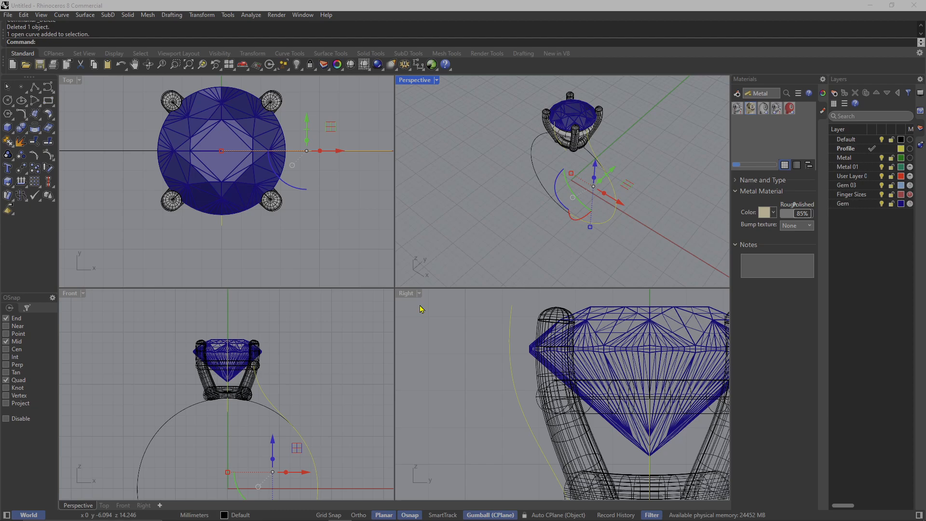
{"action": "double_click", "coordinate": [405, 293]}
{"action": "scroll", "coordinate": [499, 379], "scroll_direction": "down", "scroll_amount": 15}
{"action": "right_click_drag", "start_coordinate": [498, 379], "coordinate": [446, 222]}
{"action": "right_click_drag", "start_coordinate": [454, 443], "coordinate": [445, 337]}
{"action": "scroll", "coordinate": [446, 337], "scroll_direction": "up", "scroll_amount": 8}
{"action": "left_click", "coordinate": [445, 337]}
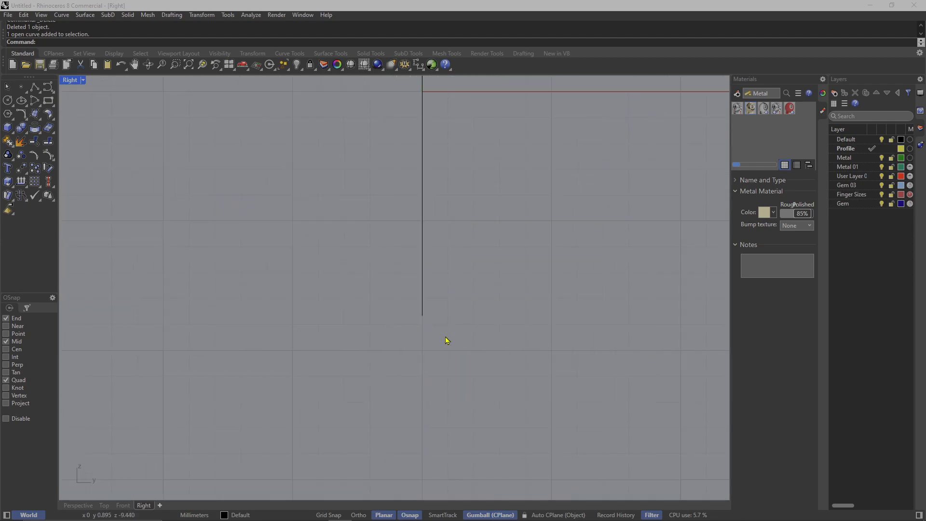
{"action": "scroll", "coordinate": [420, 320], "scroll_direction": "up", "scroll_amount": 5}
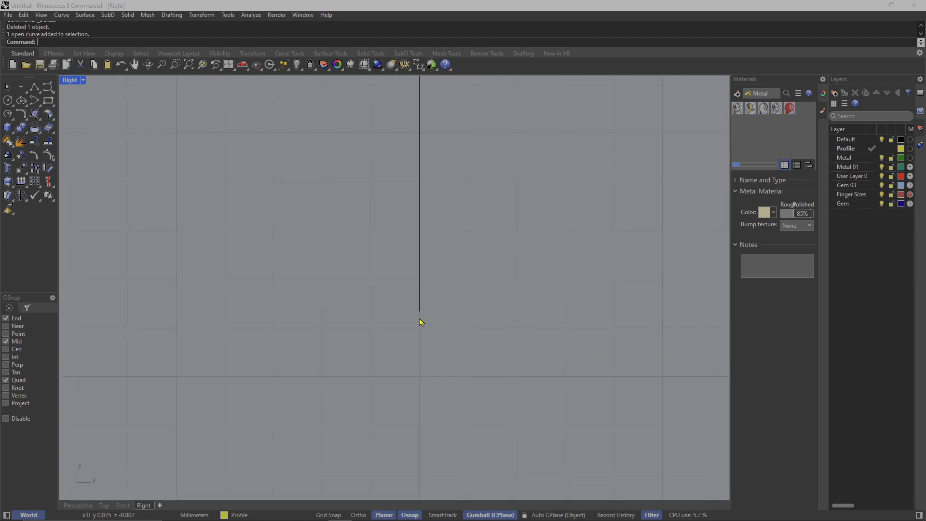
{"action": "left_click", "coordinate": [53, 104]}
{"action": "left_click", "coordinate": [50, 132]}
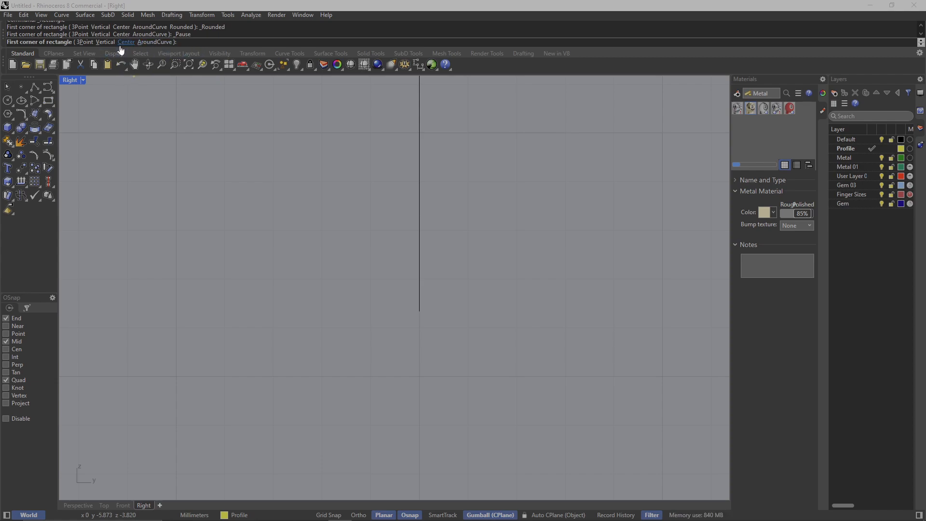
Draw a rounded rectangle of 2.2 by 1.6 mm from the band curve's lower end, picking a large corner rounding.
{"action": "left_click", "coordinate": [419, 311]}
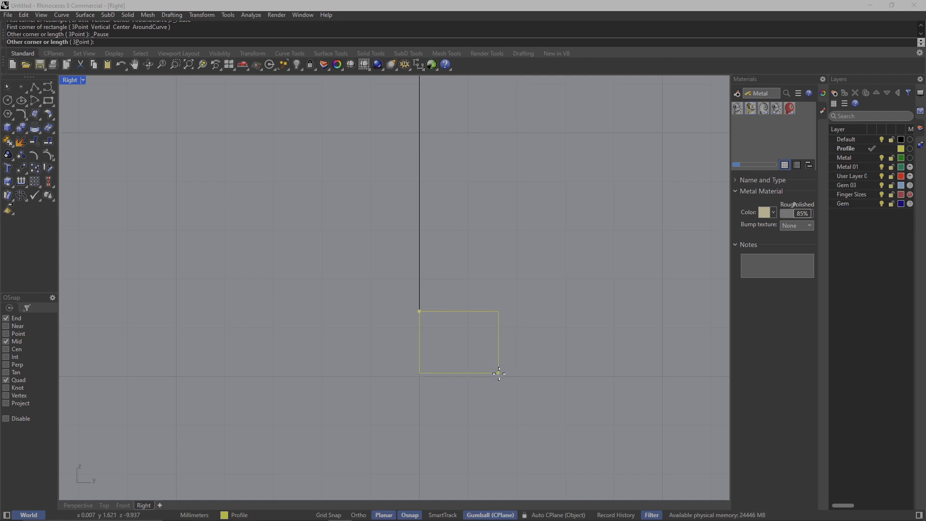
{"action": "type", "text": "2.2"}
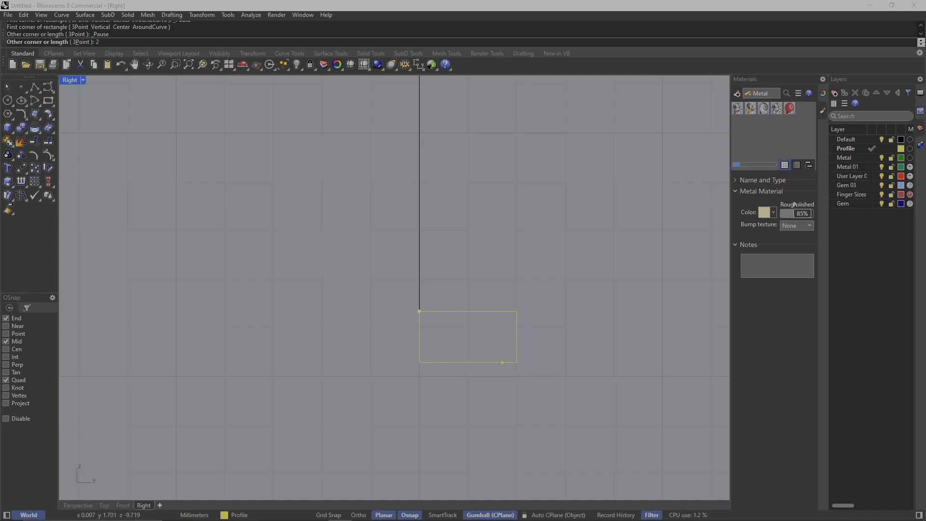
{"action": "key", "text": "Return"}
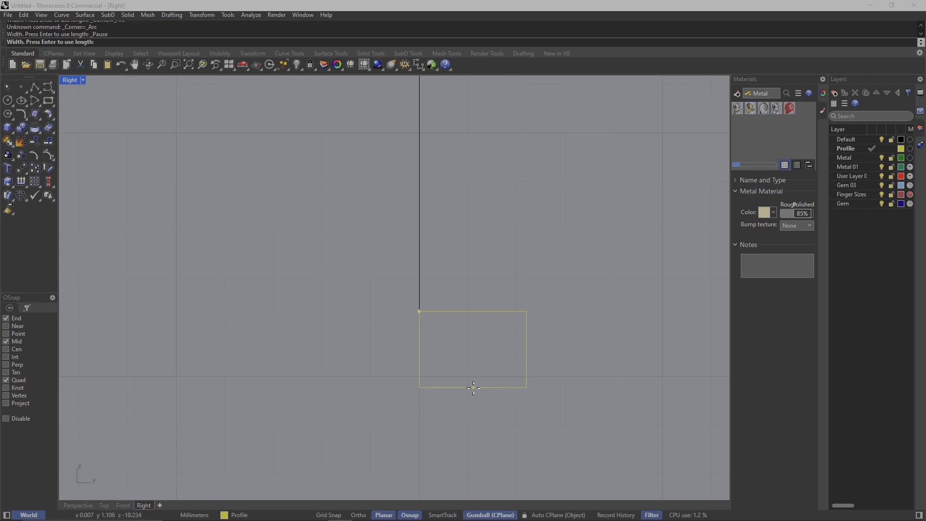
{"action": "type", "text": "1.6"}
{"action": "key", "text": "Return"}
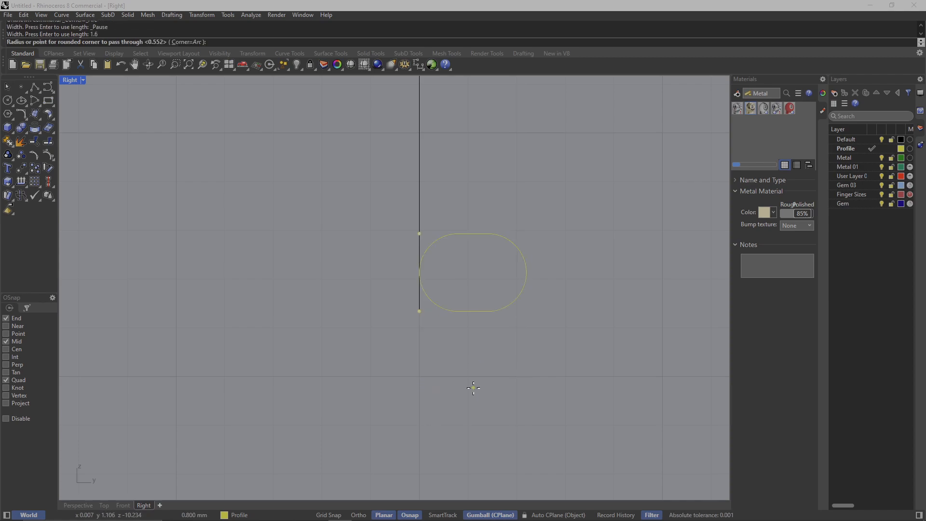
{"action": "scroll", "coordinate": [441, 244], "scroll_direction": "up", "scroll_amount": 4}
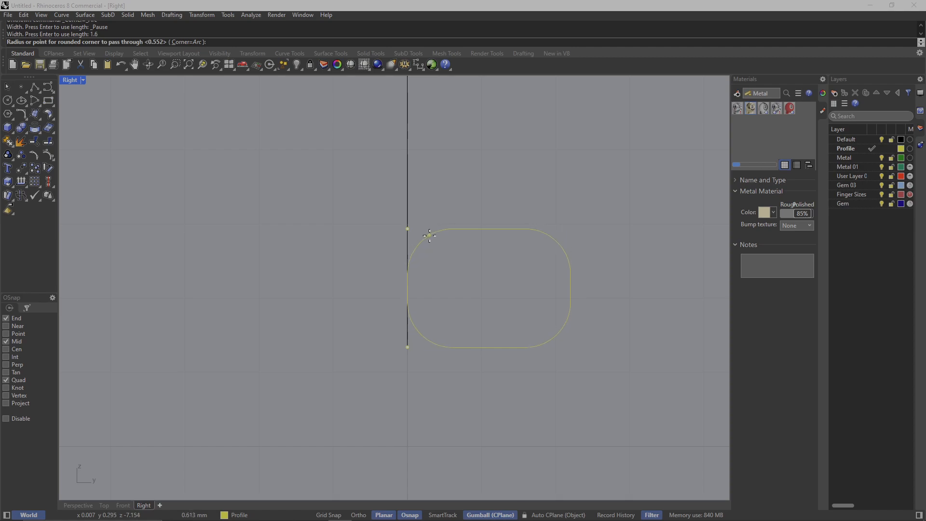
{"action": "left_click", "coordinate": [434, 236]}
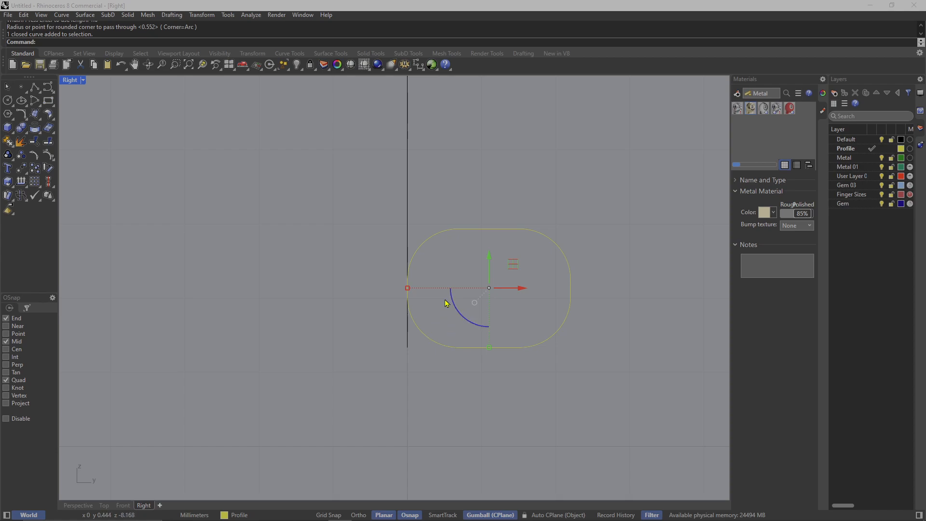
Turn on the control points of the rounded rectangle.
{"action": "right_click_drag", "start_coordinate": [520, 288], "coordinate": [463, 298]}
{"action": "scroll", "coordinate": [479, 260], "scroll_direction": "up", "scroll_amount": 2}
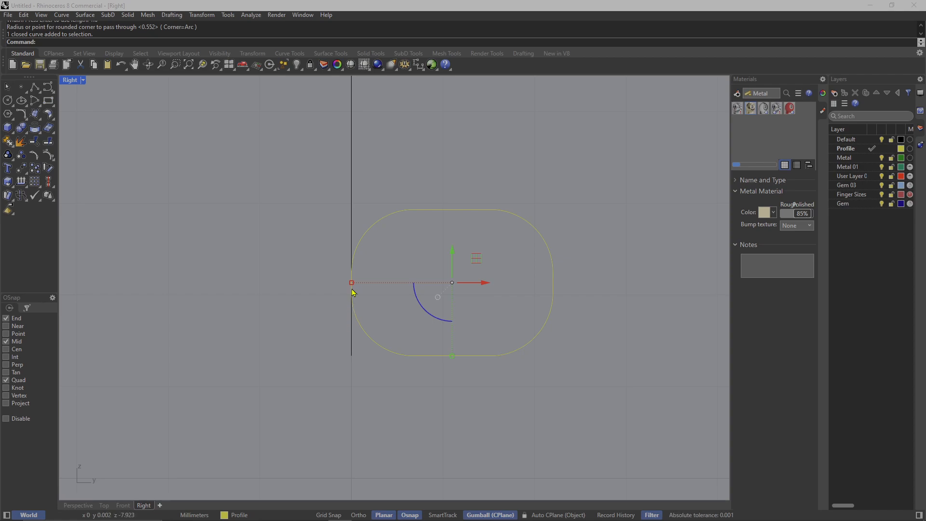
{"action": "key", "text": "Escape"}
{"action": "left_click", "coordinate": [423, 360]}
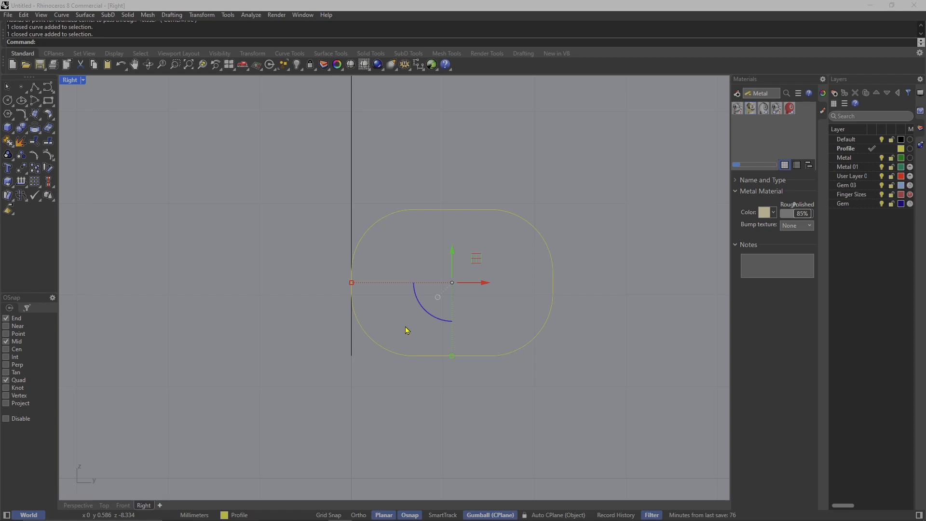
{"action": "type", "text": "Pointon"}
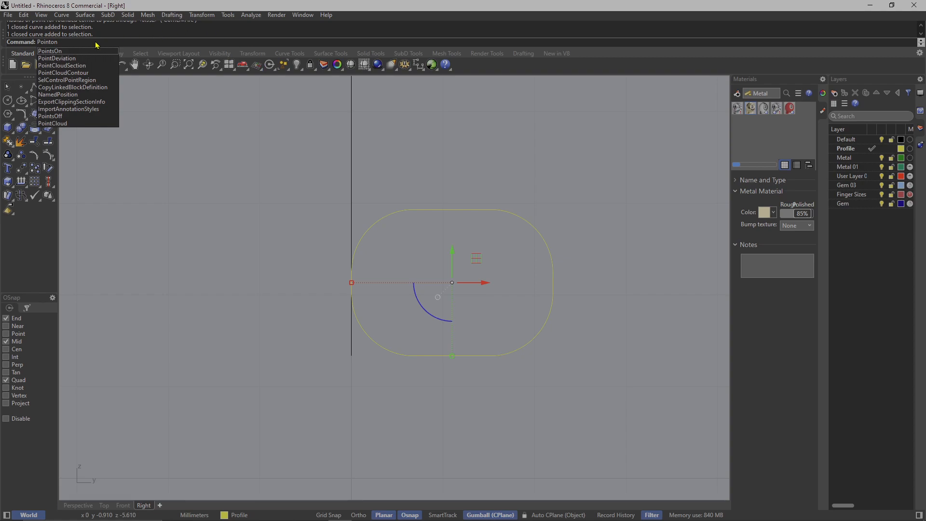
{"action": "key", "text": "Return"}
{"action": "scroll", "coordinate": [470, 338], "scroll_direction": "up", "scroll_amount": 3}
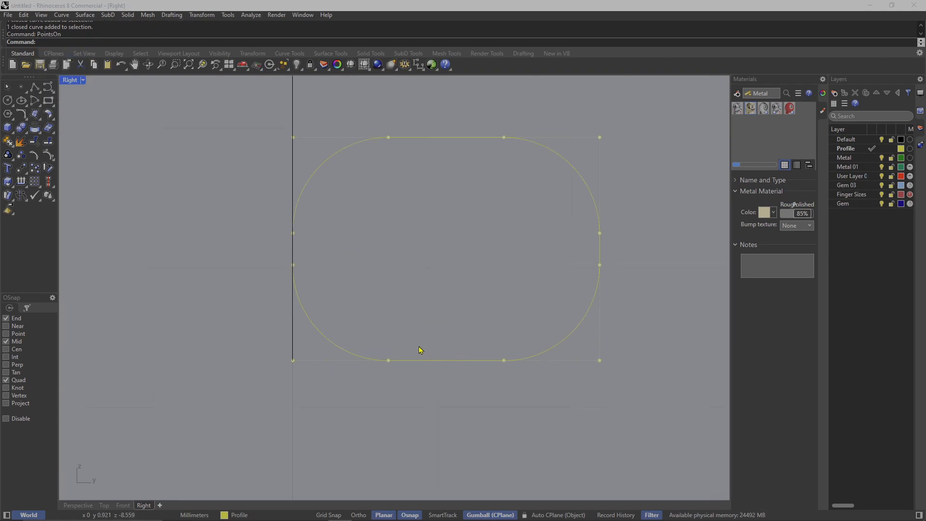
{"action": "left_click", "coordinate": [463, 360]}
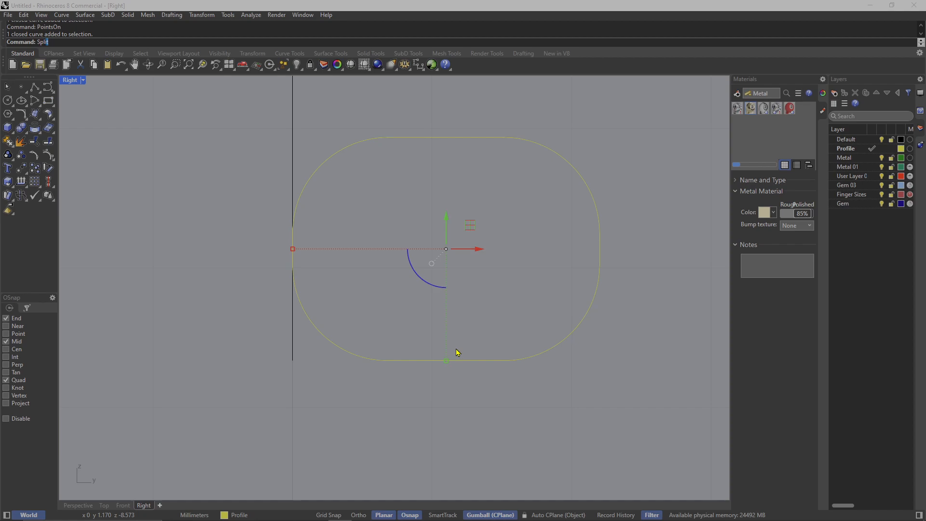
{"action": "key", "text": "Return"}
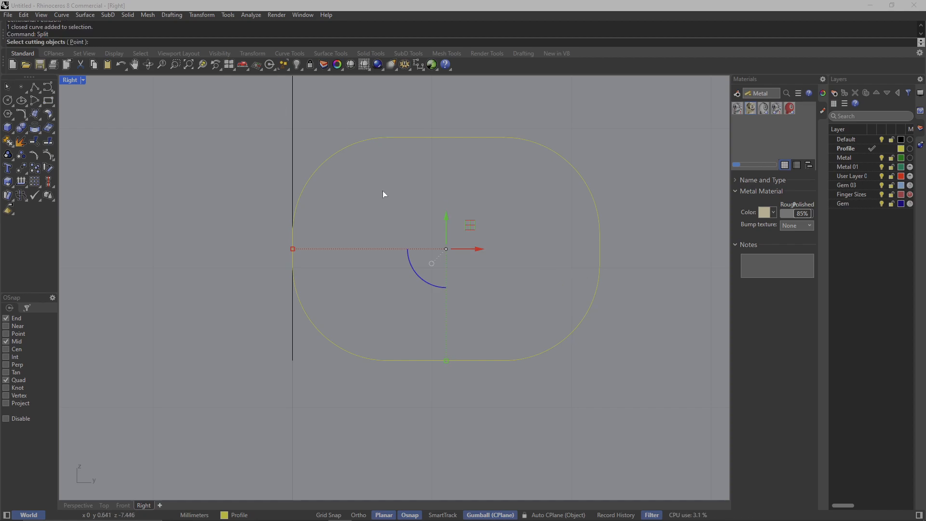
{"action": "key", "text": "Escape"}
{"action": "key", "text": "Escape"}
Split the rounded rectangle at points on the lower ends of its two vertical sides.
{"action": "left_click", "coordinate": [402, 138]}
{"action": "left_click", "coordinate": [401, 169]}
{"action": "left_click", "coordinate": [402, 139]}
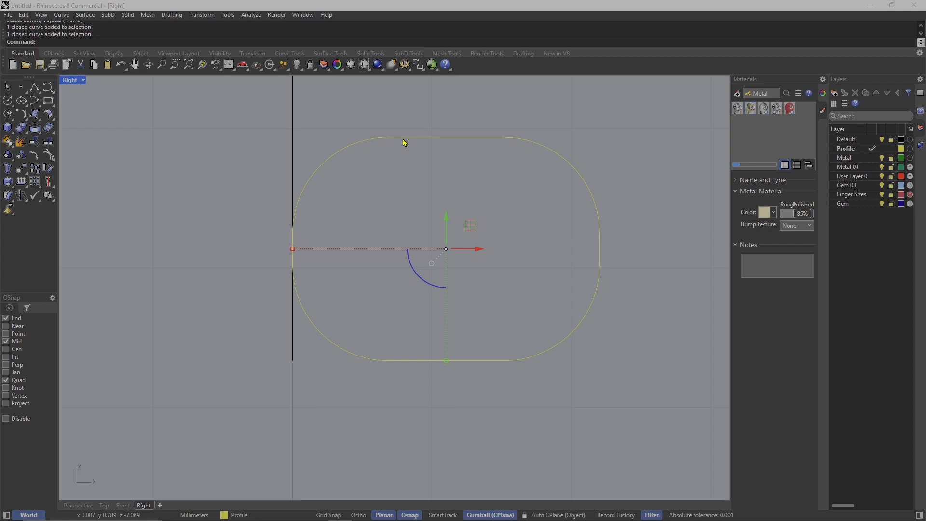
{"action": "type", "text": "Split"}
{"action": "key", "text": "Return"}
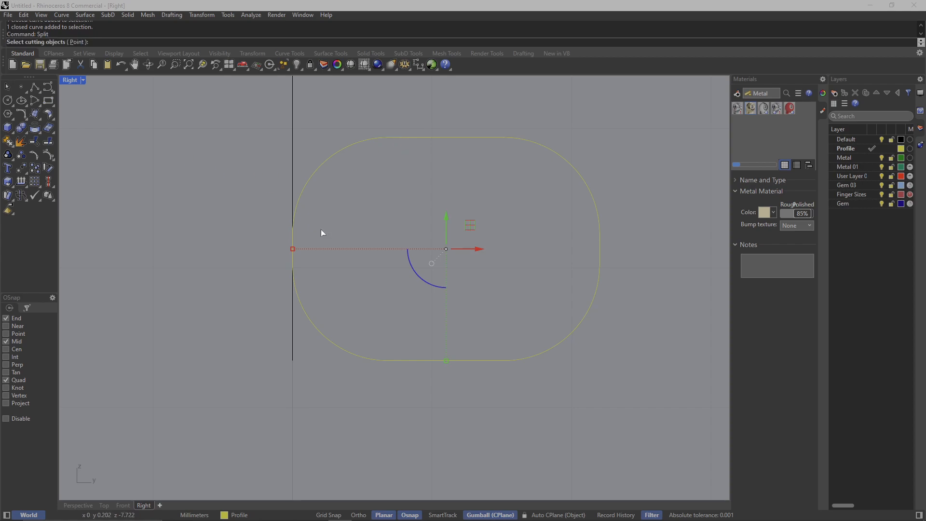
{"action": "left_click", "coordinate": [77, 42]}
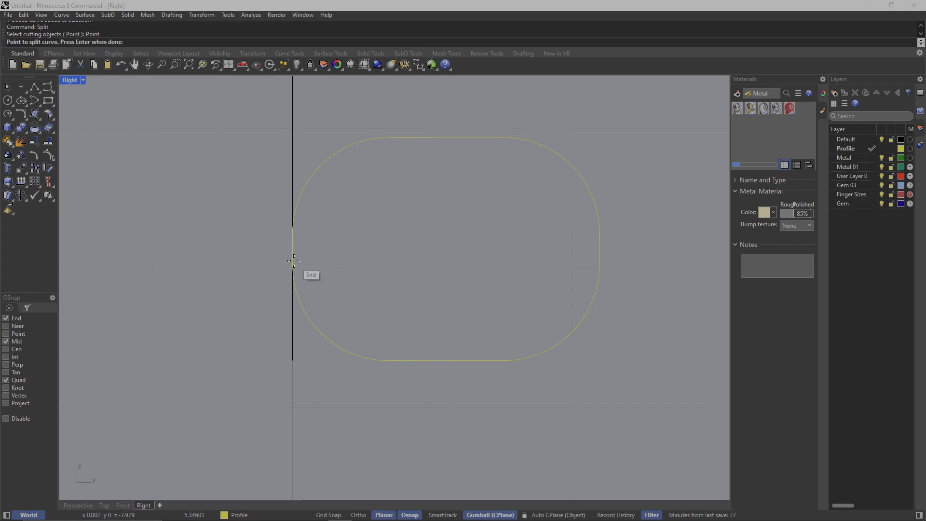
{"action": "left_click", "coordinate": [598, 272]}
{"action": "key", "text": "Return"}
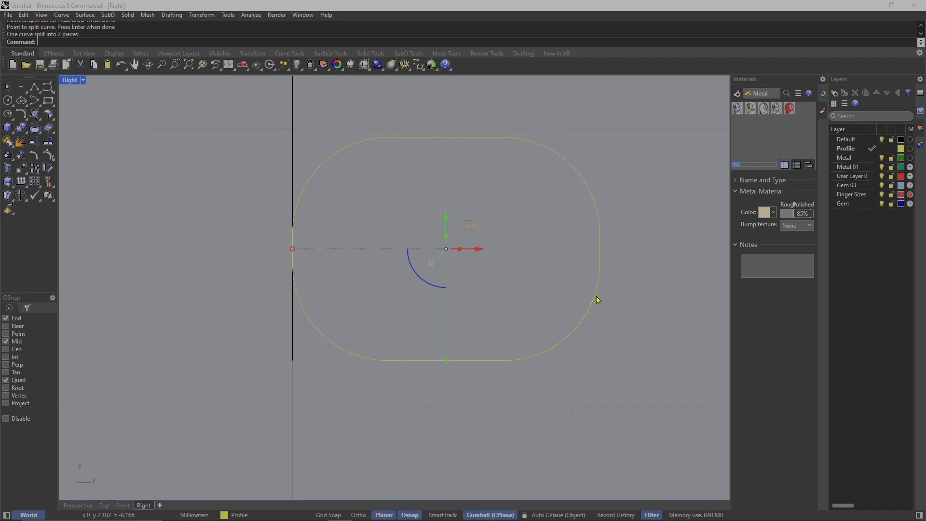
Delete the lower half of the split rectangle and undo that deletion.
{"action": "scroll", "coordinate": [586, 303], "scroll_direction": "down", "scroll_amount": 3}
{"action": "key", "text": "Delete"}
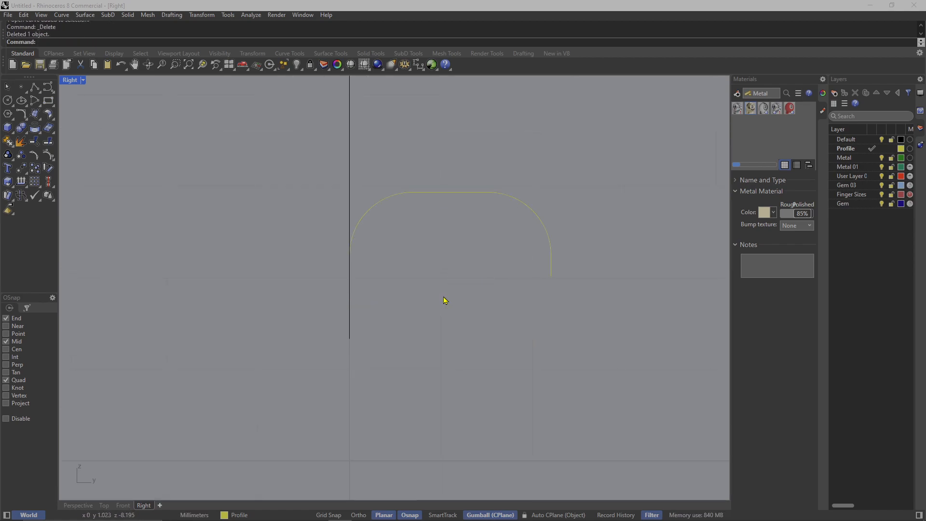
{"action": "key", "text": "ctrl+z"}
{"action": "key", "text": "Escape"}
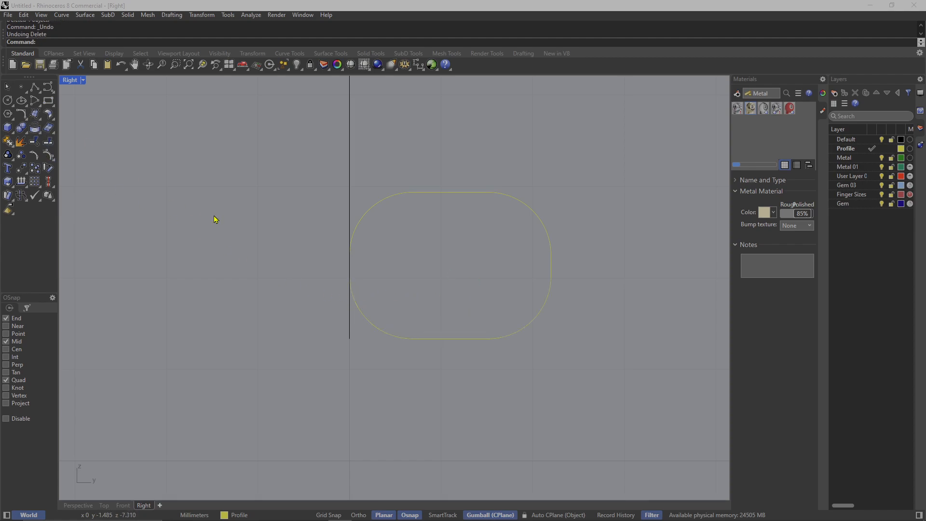
Blend the two ends of the upper half with tangency, adjusting the handles symmetrically until the blend meets the original bottom edge.
{"action": "type", "text": "BlendCrv"}
{"action": "key", "text": "Return"}
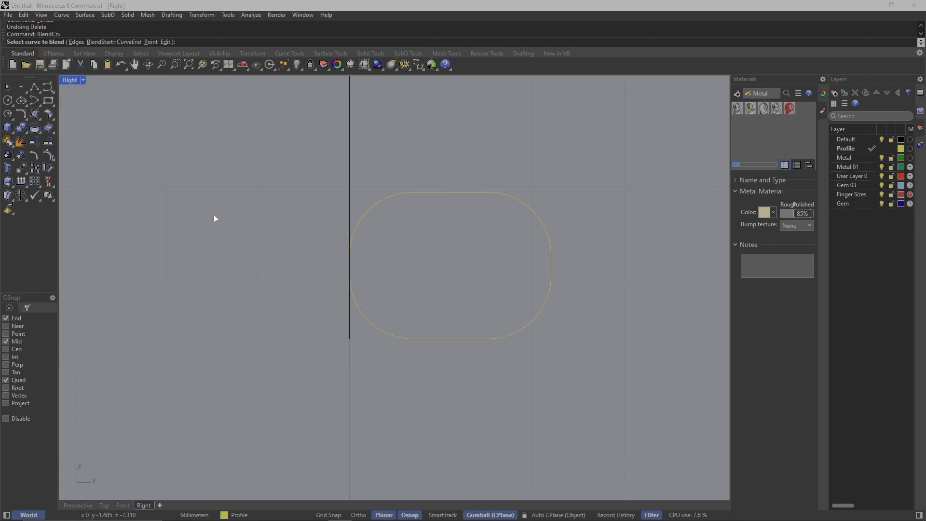
{"action": "scroll", "coordinate": [370, 268], "scroll_direction": "up", "scroll_amount": 3}
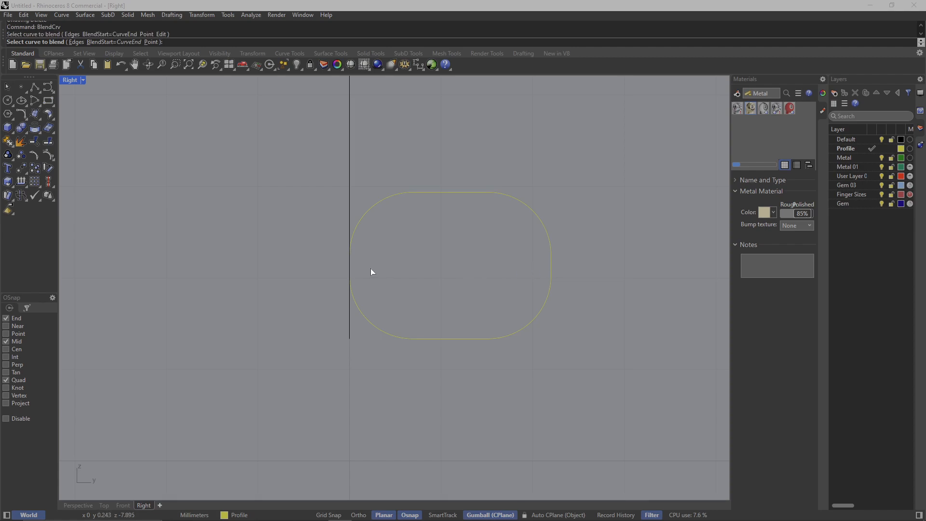
{"action": "left_click", "coordinate": [342, 277]}
{"action": "left_click", "coordinate": [371, 304]}
{"action": "scroll", "coordinate": [377, 308], "scroll_direction": "down", "scroll_amount": 2}
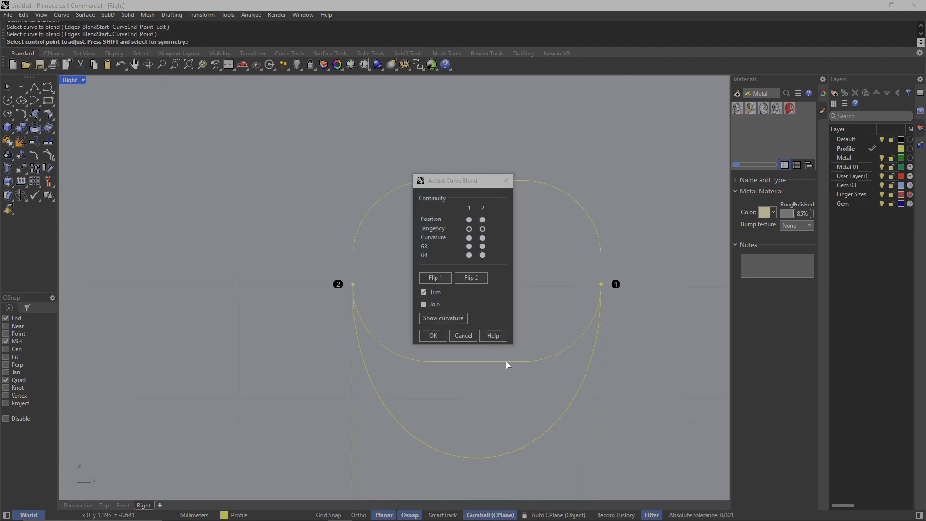
{"action": "right_click_drag", "start_coordinate": [488, 391], "coordinate": [304, 334]}
{"action": "left_click", "coordinate": [417, 457], "text": "shift"}
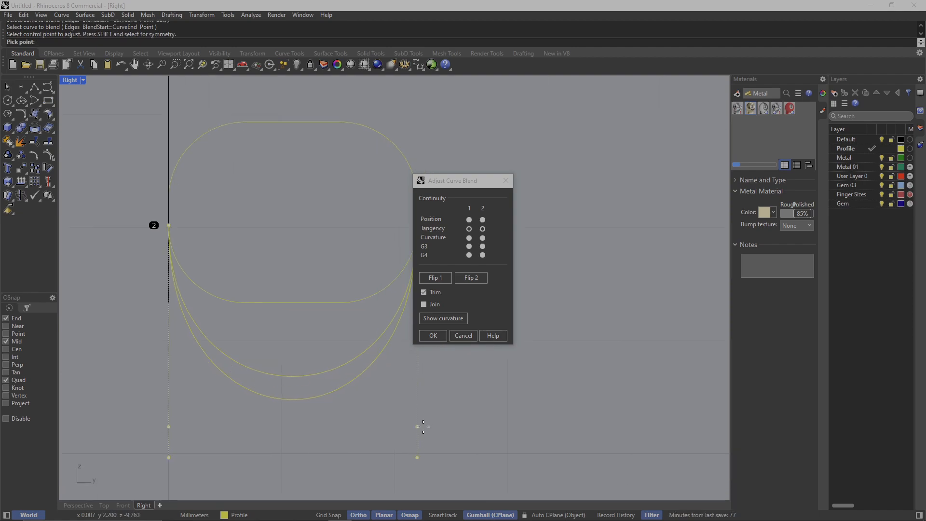
{"action": "left_click", "coordinate": [566, 328]}
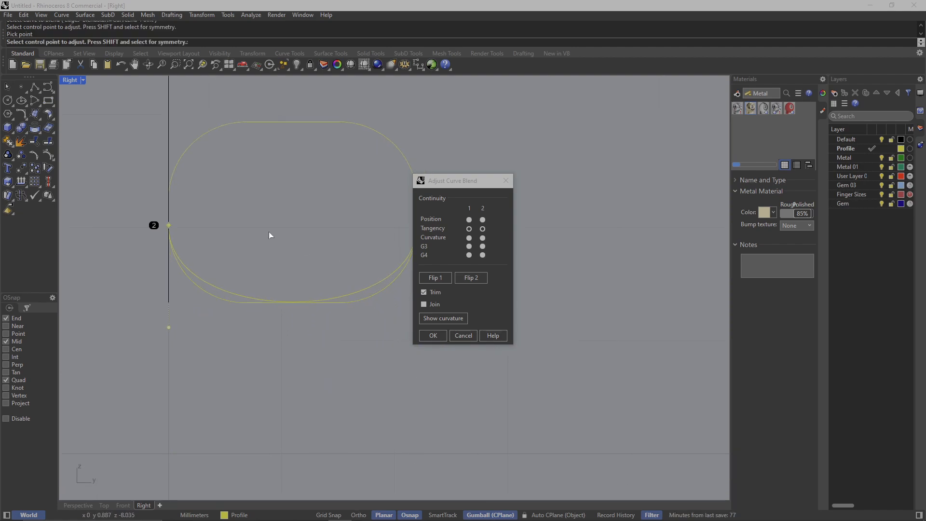
{"action": "right_click_drag", "start_coordinate": [270, 235], "coordinate": [287, 288]}
{"action": "left_click", "coordinate": [436, 338]}
Delete the original lower half and join the blend curve with the upper half into one closed profile.
{"action": "left_click", "coordinate": [250, 357]}
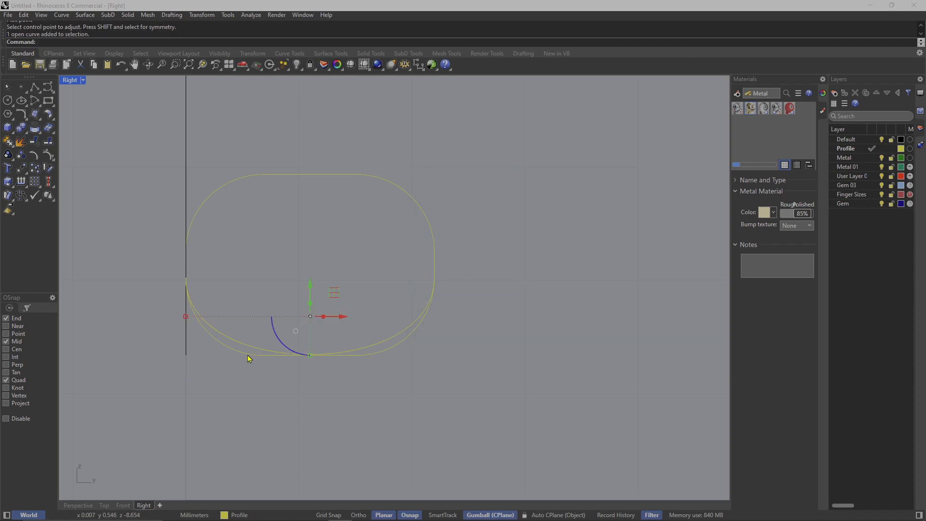
{"action": "key", "text": "Delete"}
{"action": "right_click_drag", "start_coordinate": [368, 371], "coordinate": [465, 383]}
{"action": "left_click_drag", "start_coordinate": [520, 383], "coordinate": [324, 163]}
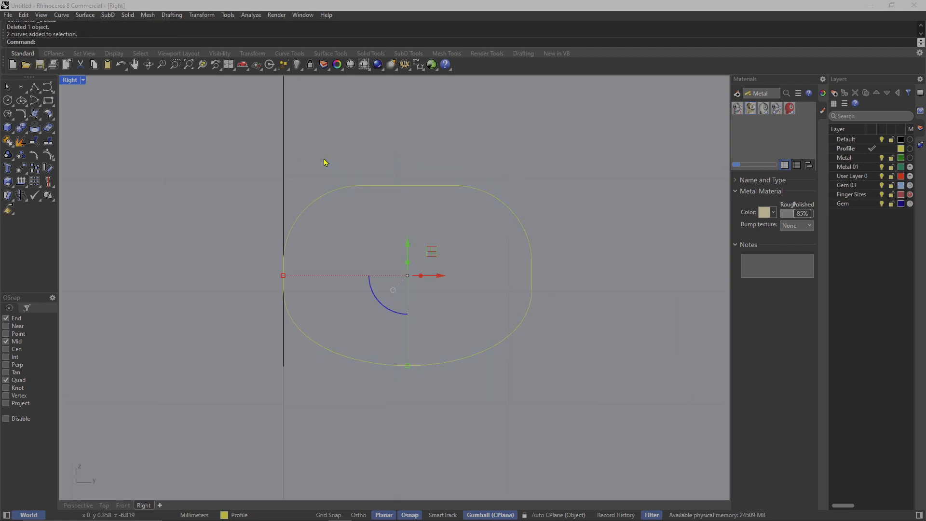
{"action": "key", "text": "Return"}
Move the closed profile from its top edge midpoint to the lowest point of the finger circle.
{"action": "left_click", "coordinate": [413, 188]}
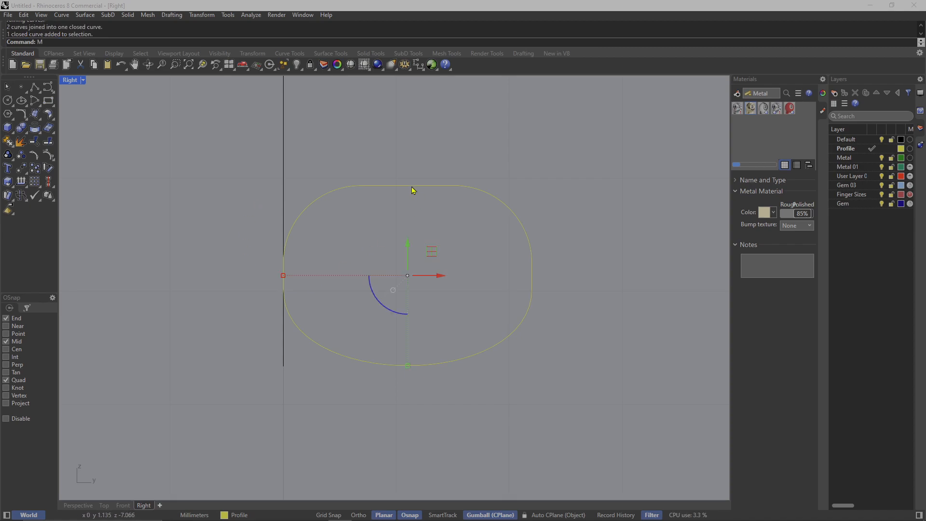
{"action": "type", "text": "M"}
{"action": "key", "text": "Return"}
{"action": "left_click", "coordinate": [407, 186]}
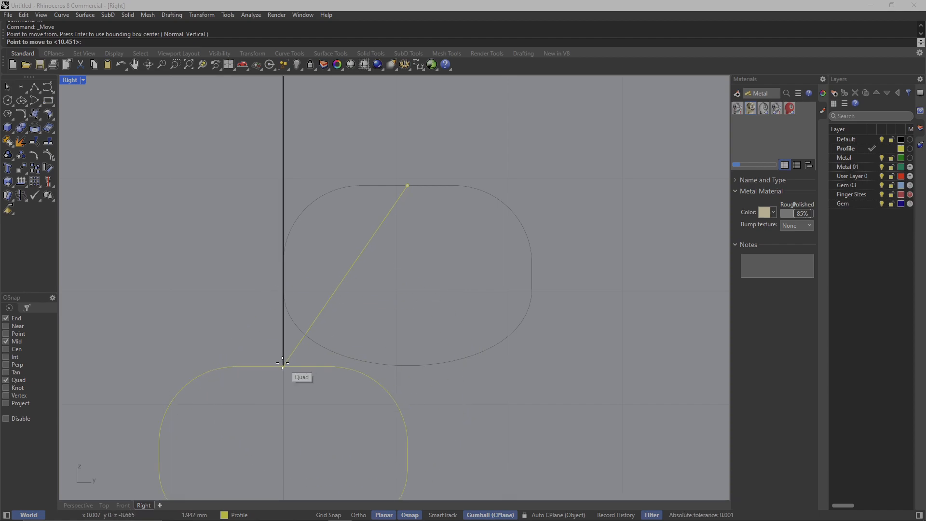
{"action": "left_click", "coordinate": [282, 362]}
Examine the profile's position and orientation at the bottom of the finger circle in the Perspective view.
{"action": "double_click", "coordinate": [72, 80]}
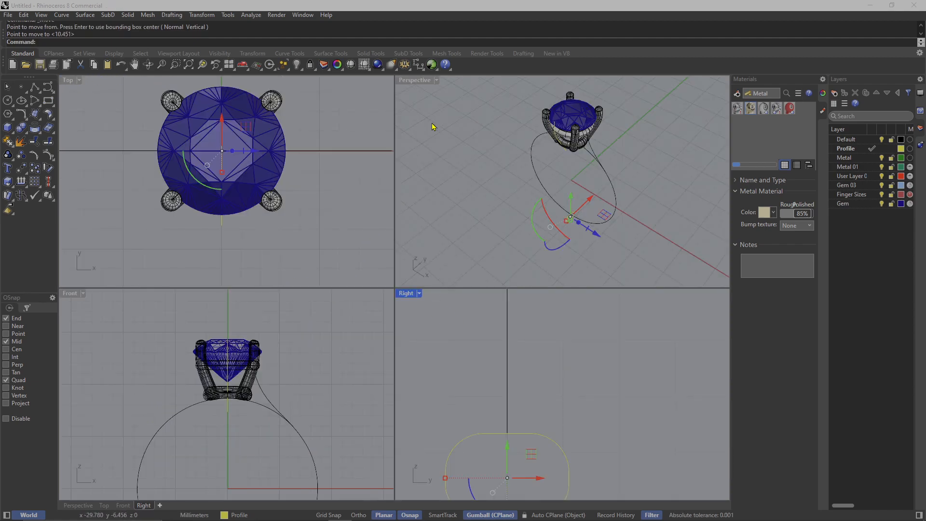
{"action": "double_click", "coordinate": [414, 81]}
{"action": "right_click_drag", "start_coordinate": [461, 264], "coordinate": [451, 396]}
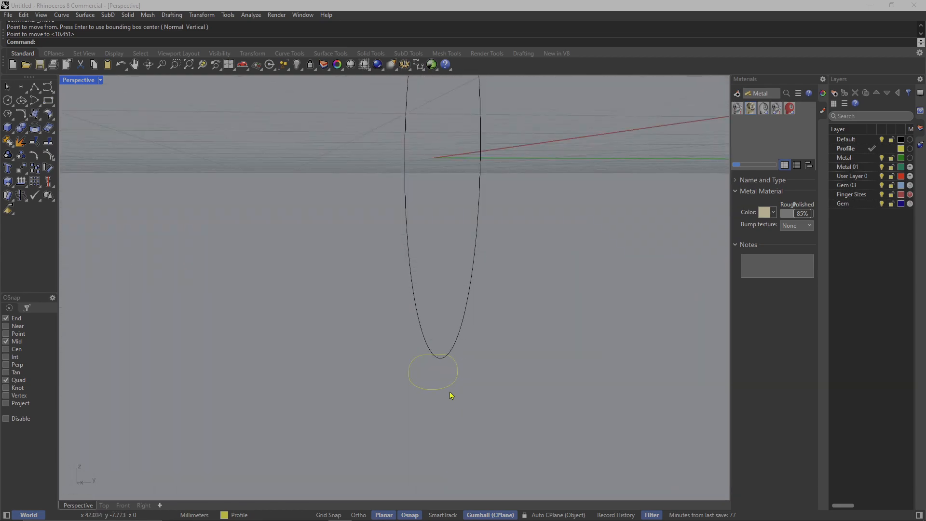
{"action": "left_click", "coordinate": [411, 365]}
{"action": "right_click_drag", "start_coordinate": [411, 365], "coordinate": [409, 345]}
{"action": "scroll", "coordinate": [355, 318], "scroll_direction": "up", "scroll_amount": 5}
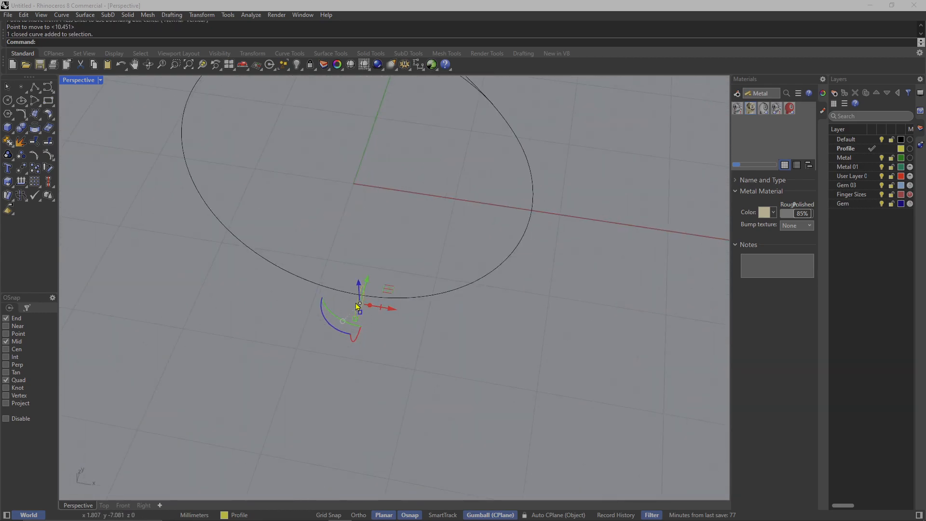
Rotate a copy of the bottom profile 90 degrees about the origin onto the right side of the finger circle in the Front view.
{"action": "double_click", "coordinate": [87, 81]}
{"action": "scroll", "coordinate": [378, 211], "scroll_direction": "down", "scroll_amount": 4}
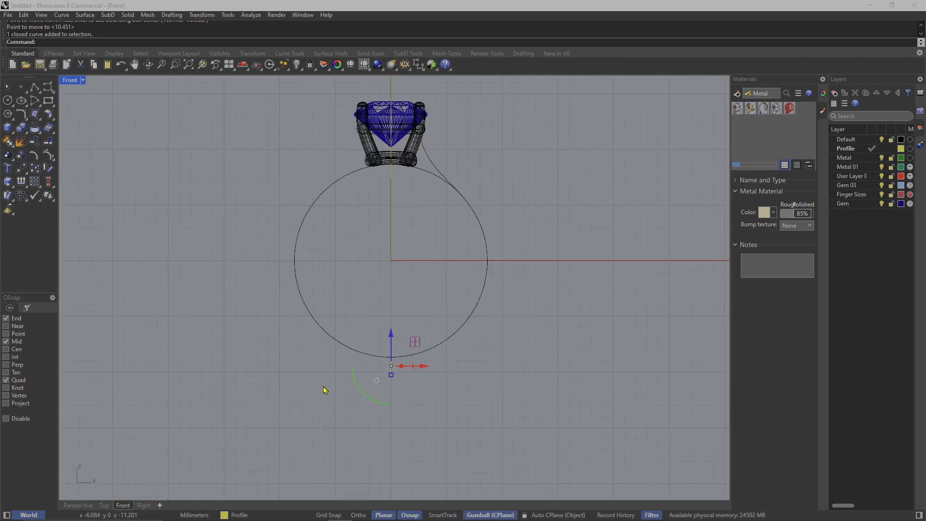
{"action": "type", "text": "tate"}
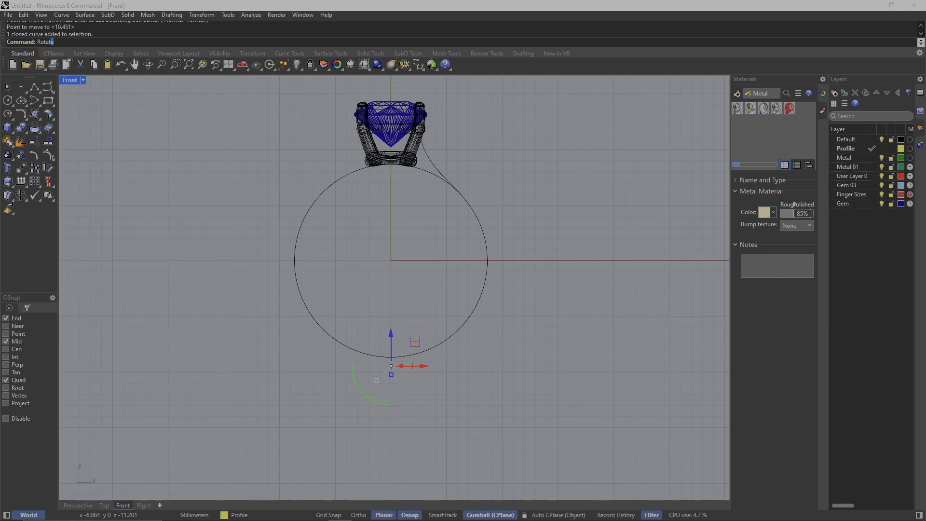
{"action": "key", "text": "Return"}
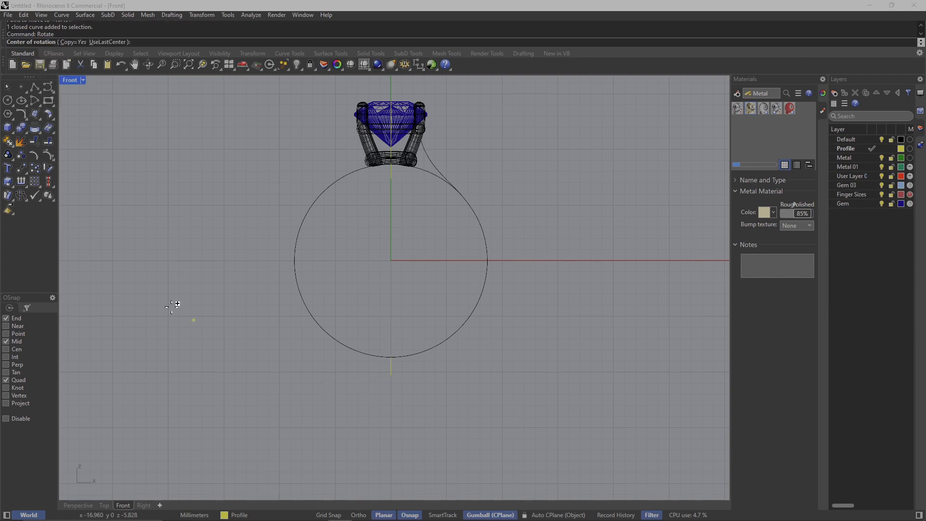
{"action": "type", "text": "0"}
{"action": "key", "text": "Return"}
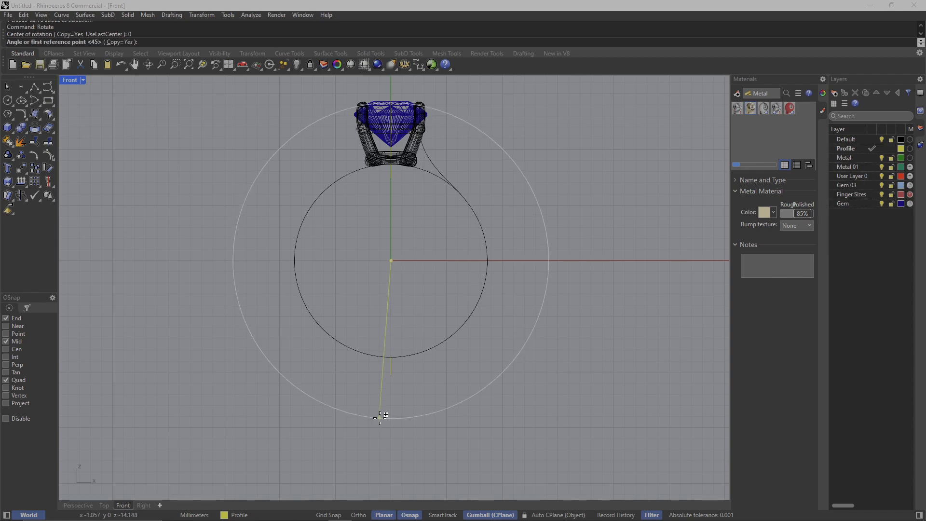
{"action": "scroll", "coordinate": [394, 414], "scroll_direction": "up", "scroll_amount": 2}
{"action": "left_click", "coordinate": [387, 391]}
{"action": "left_click", "coordinate": [623, 140]}
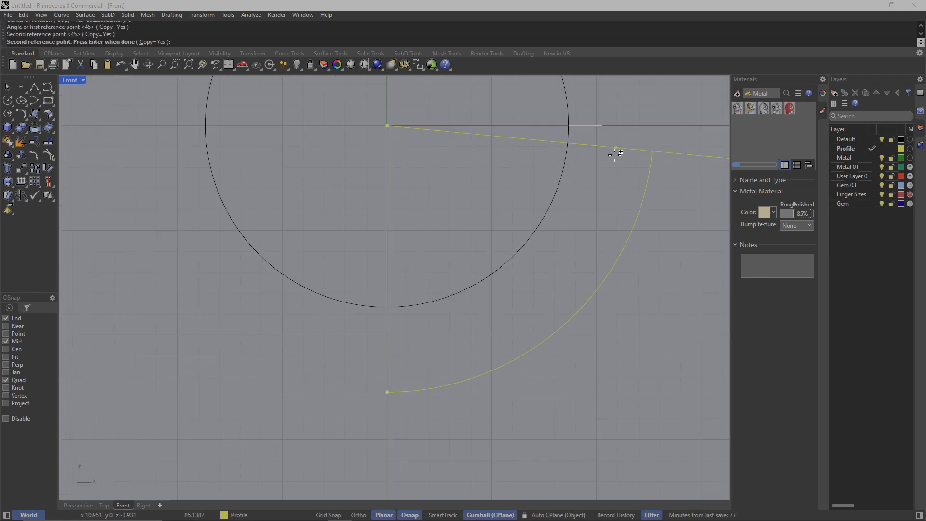
{"action": "key", "text": "Return"}
Scale the copied side profile in one dimension, from its point on the finger circle outward, to a thickness of 1.7 mm.
{"action": "double_click", "coordinate": [64, 81]}
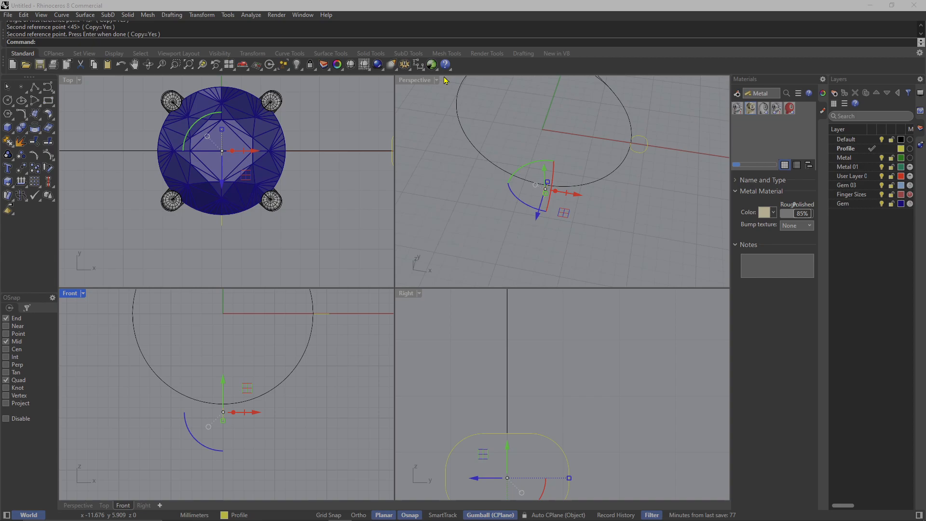
{"action": "double_click", "coordinate": [425, 81]}
{"action": "left_click", "coordinate": [535, 282]}
{"action": "right_click_drag", "start_coordinate": [537, 288], "coordinate": [552, 236]}
{"action": "scroll", "coordinate": [555, 225], "scroll_direction": "up", "scroll_amount": 4}
{"action": "left_click", "coordinate": [556, 225]}
{"action": "scroll", "coordinate": [479, 281], "scroll_direction": "down", "scroll_amount": 4}
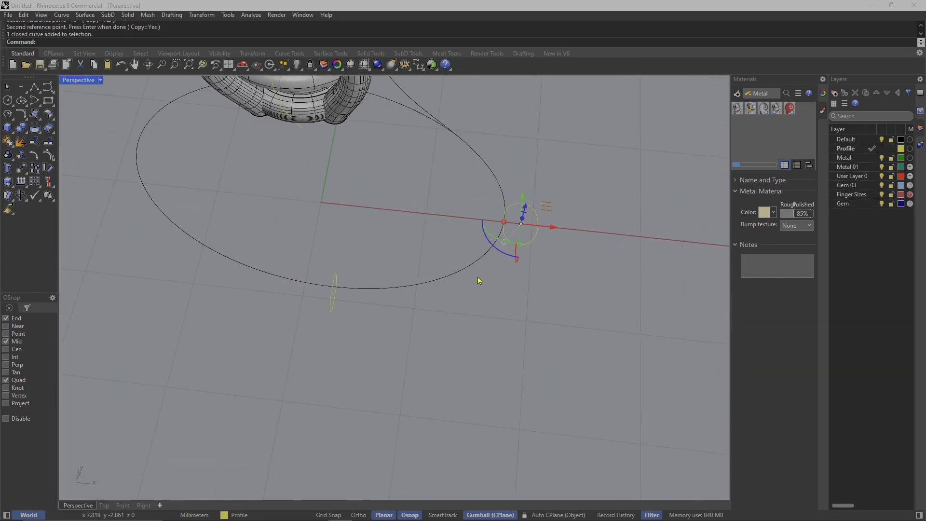
{"action": "scroll", "coordinate": [510, 244], "scroll_direction": "up", "scroll_amount": 8}
{"action": "right_click_drag", "start_coordinate": [487, 240], "coordinate": [480, 258]}
{"action": "right_click_drag", "start_coordinate": [421, 274], "coordinate": [390, 247]}
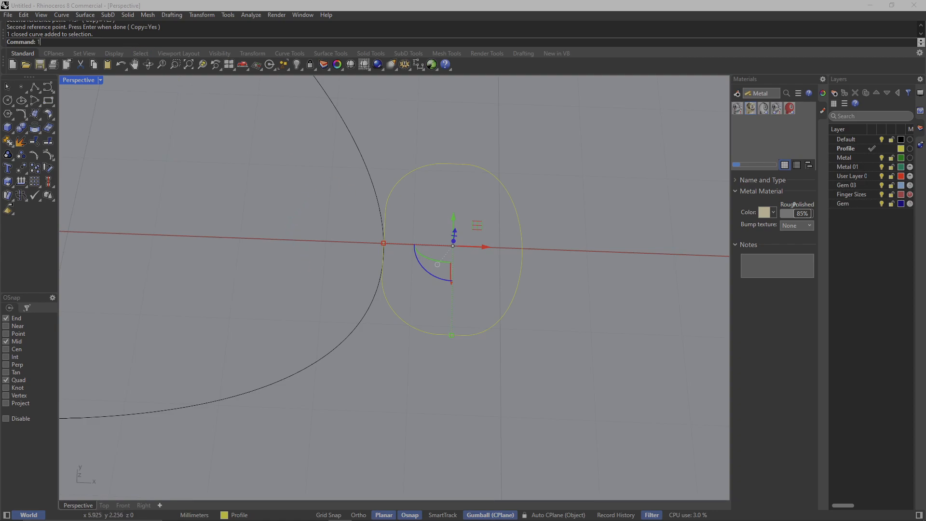
{"action": "type", "text": "d"}
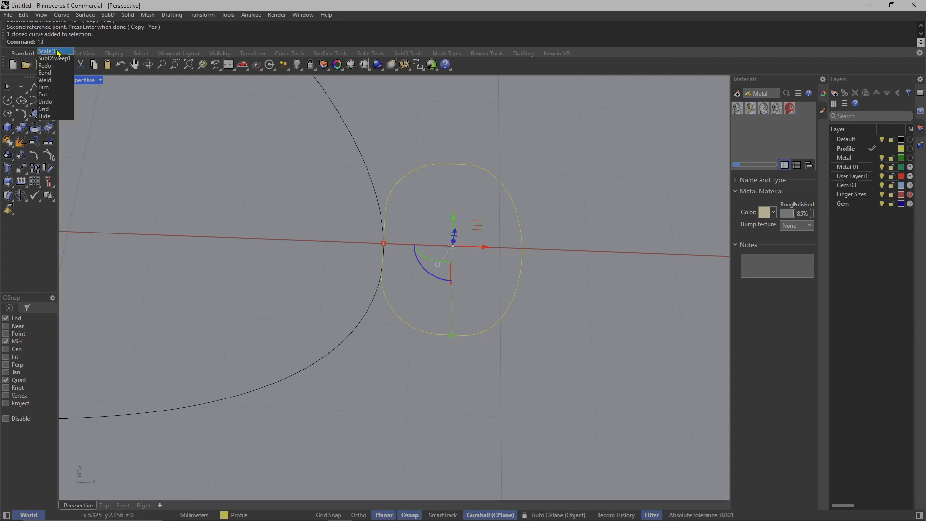
{"action": "key", "text": "Return"}
{"action": "left_click", "coordinate": [383, 243]}
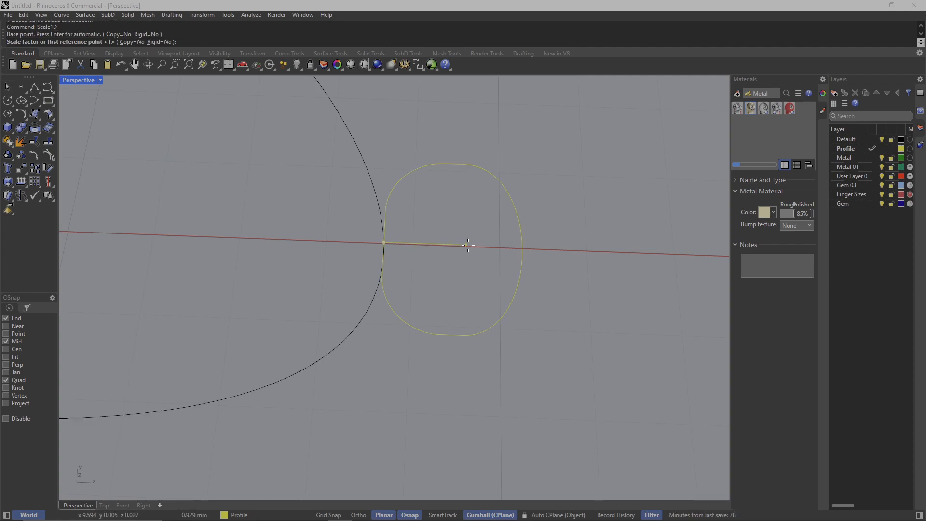
{"action": "left_click", "coordinate": [522, 249]}
{"action": "type", "text": "1."}
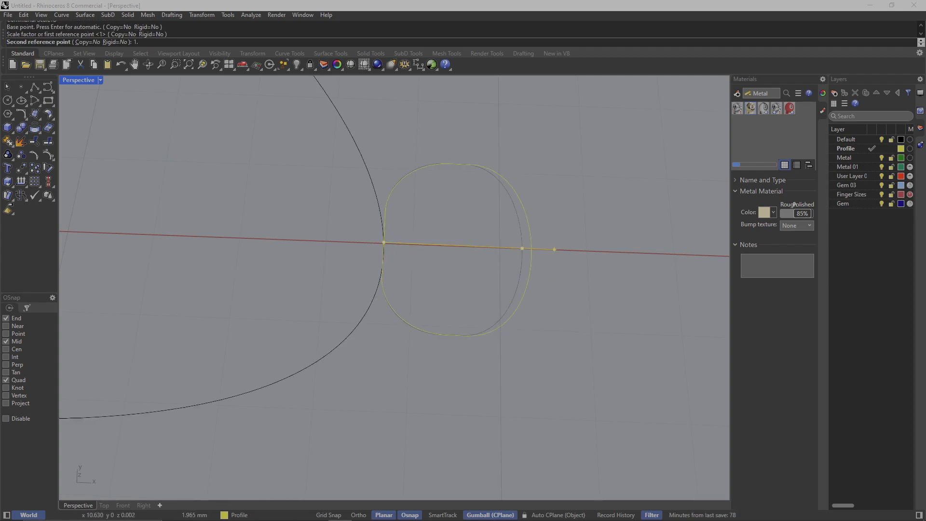
{"action": "type", "text": "7"}
{"action": "key", "text": "Return"}
{"action": "key", "text": "Escape"}
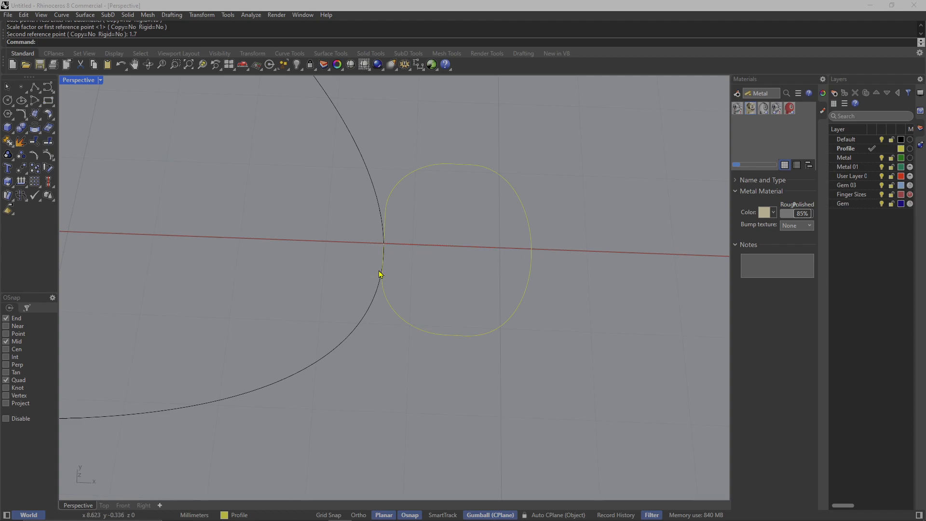
Measure the side profile's thickness from the finger circle to its outer edge with an aligned dimension.
{"action": "type", "text": "Dim"}
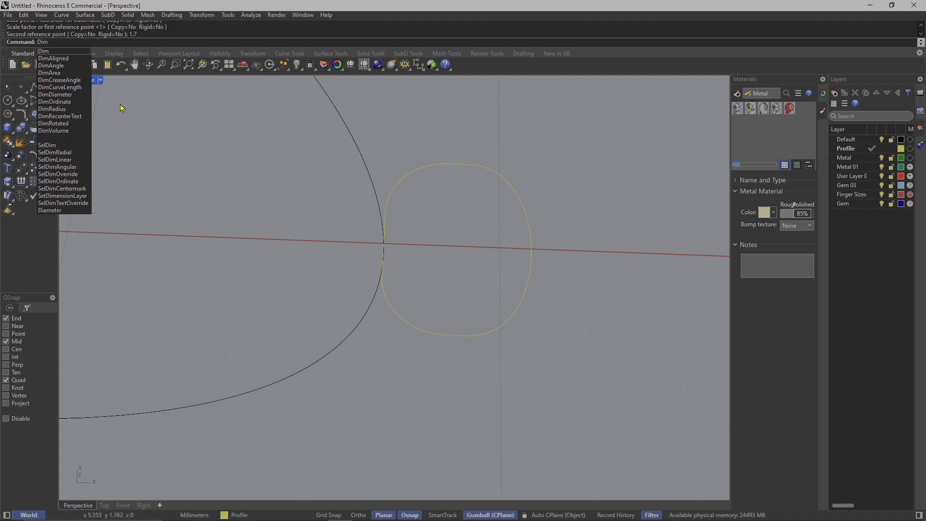
{"action": "key", "text": "Down"}
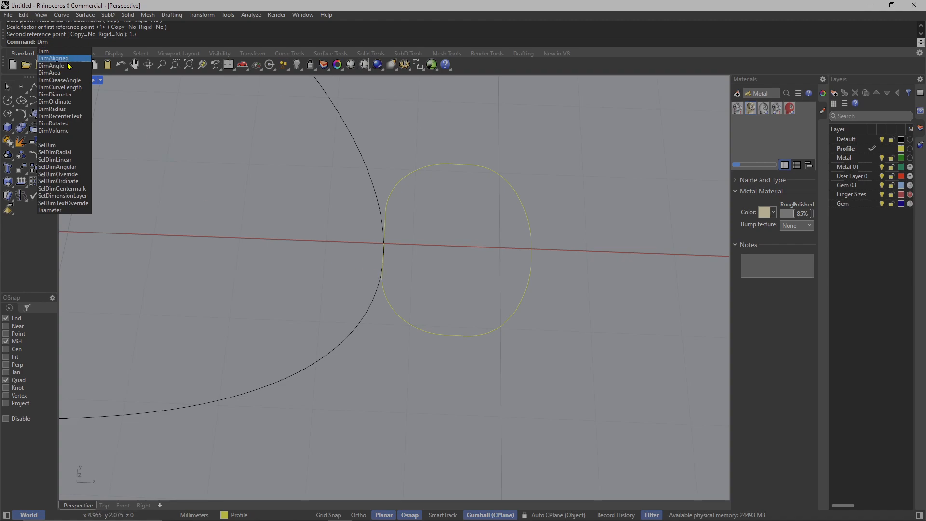
{"action": "key", "text": "Return"}
{"action": "left_click", "coordinate": [383, 244]}
{"action": "left_click", "coordinate": [538, 251]}
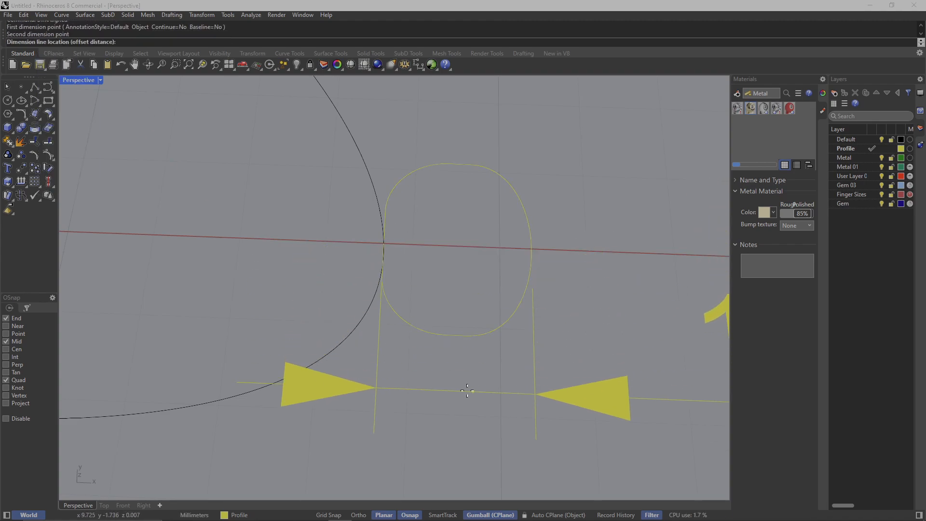
{"action": "scroll", "coordinate": [424, 309], "scroll_direction": "down", "scroll_amount": 5}
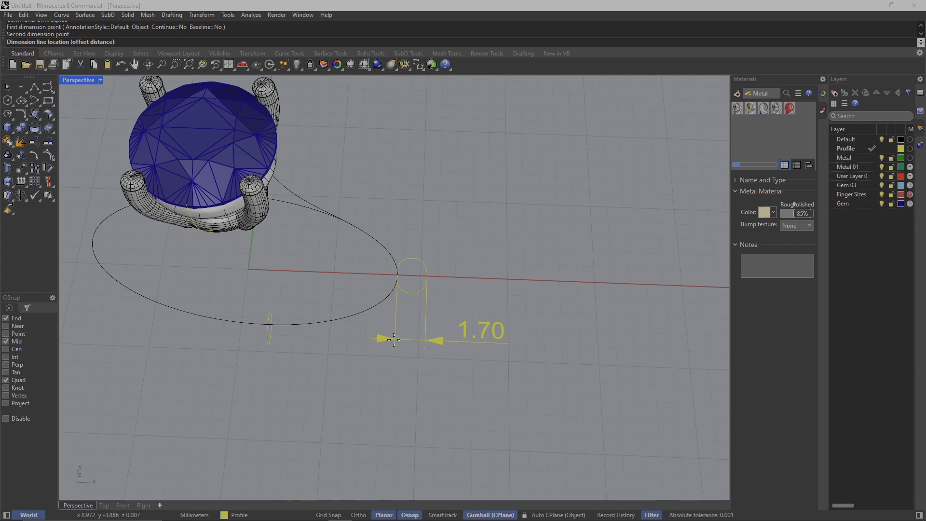
{"action": "key", "text": "Escape"}
Examine the rail curve with the bottom and side profiles from several angles in the Perspective view.
{"action": "right_click_drag", "start_coordinate": [366, 337], "coordinate": [277, 337]}
{"action": "scroll", "coordinate": [277, 334], "scroll_direction": "up", "scroll_amount": 4}
{"action": "left_click", "coordinate": [277, 320]}
{"action": "left_click", "coordinate": [427, 336]}
{"action": "scroll", "coordinate": [440, 338], "scroll_direction": "down", "scroll_amount": 8}
{"action": "right_click_drag", "start_coordinate": [442, 341], "coordinate": [475, 328]}
{"action": "scroll", "coordinate": [470, 299], "scroll_direction": "up", "scroll_amount": 6}
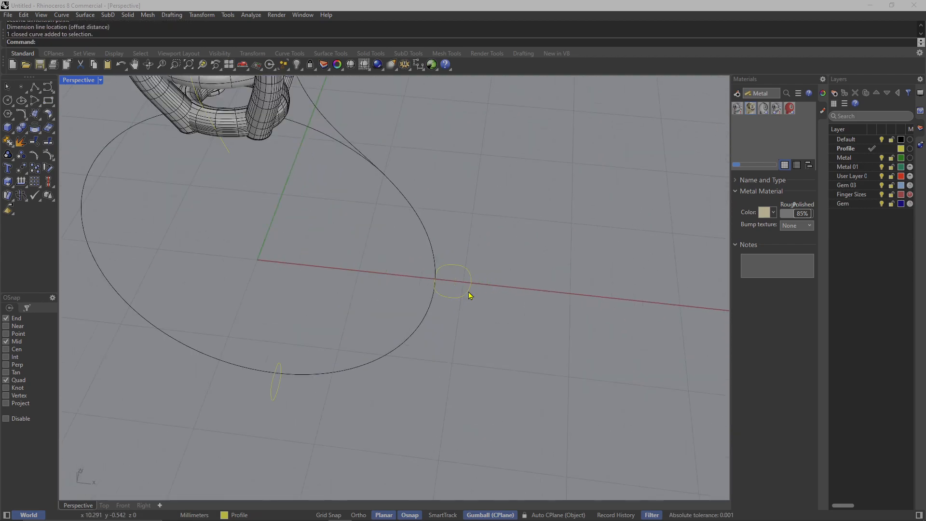
{"action": "left_click", "coordinate": [469, 294]}
{"action": "scroll", "coordinate": [466, 291], "scroll_direction": "down", "scroll_amount": 8}
{"action": "right_click_drag", "start_coordinate": [464, 289], "coordinate": [398, 259]}
{"action": "scroll", "coordinate": [424, 194], "scroll_direction": "up", "scroll_amount": 5}
{"action": "scroll", "coordinate": [475, 304], "scroll_direction": "up", "scroll_amount": 3}
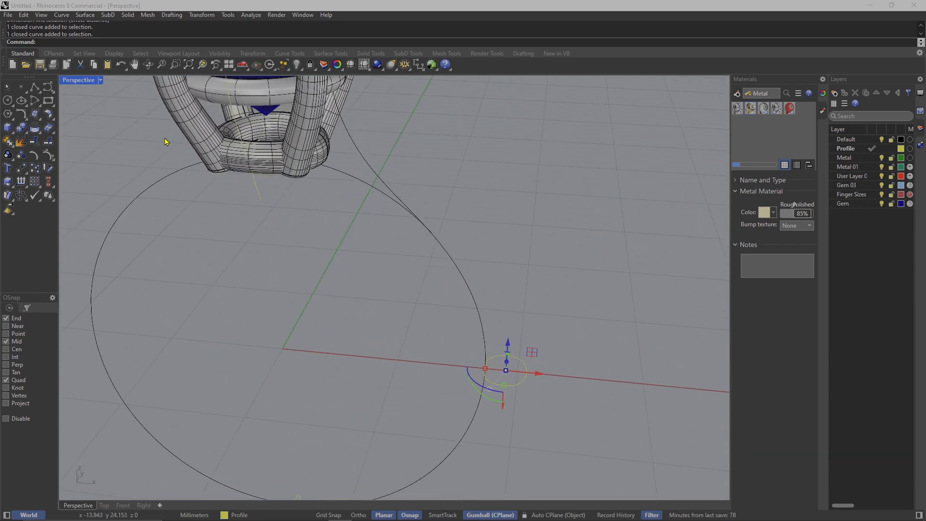
{"action": "double_click", "coordinate": [87, 82]}
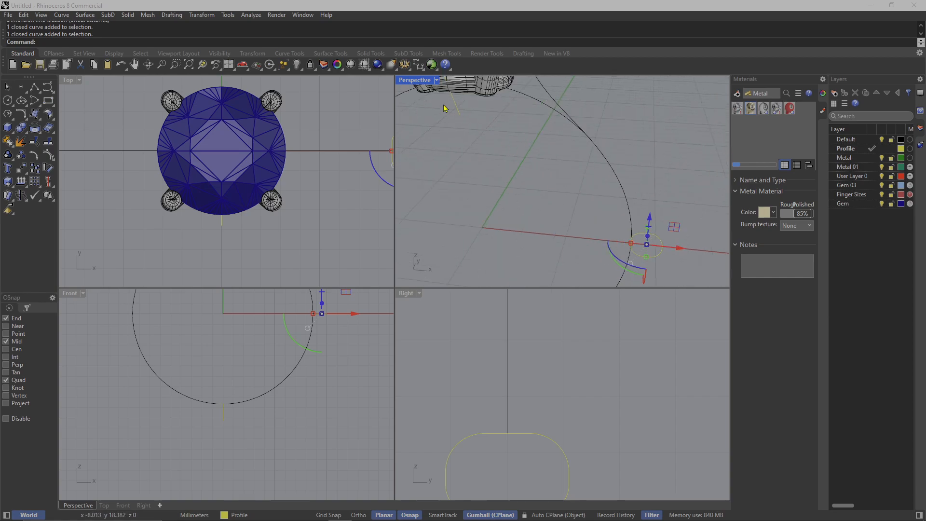
{"action": "double_click", "coordinate": [414, 80]}
{"action": "mouse_move", "coordinate": [482, 292]}
{"action": "right_mouse_down"}
{"action": "mouse_move", "coordinate": [492, 297]}
{"action": "mouse_move", "coordinate": [434, 212]}
{"action": "mouse_move", "coordinate": [494, 288]}
{"action": "right_mouse_up"}
{"action": "scroll", "coordinate": [433, 210], "scroll_direction": "up", "scroll_amount": 6}
{"action": "scroll", "coordinate": [424, 209], "scroll_direction": "down", "scroll_amount": 7}
{"action": "left_click", "coordinate": [460, 281]}
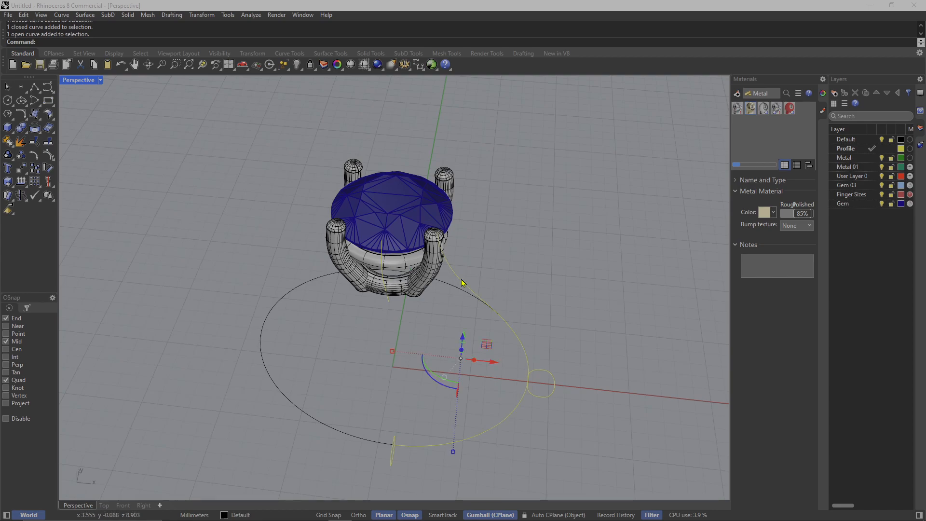
{"action": "left_click", "coordinate": [546, 379]}
{"action": "left_click", "coordinate": [552, 390]}
{"action": "right_click_drag", "start_coordinate": [534, 389], "coordinate": [453, 285]}
{"action": "scroll", "coordinate": [513, 367], "scroll_direction": "down", "scroll_amount": 4}
Copy the side profile to the rail curve's upper end beside the prong and rotate it roughly perpendicular to the rail in the Front view.
{"action": "double_click", "coordinate": [92, 81]}
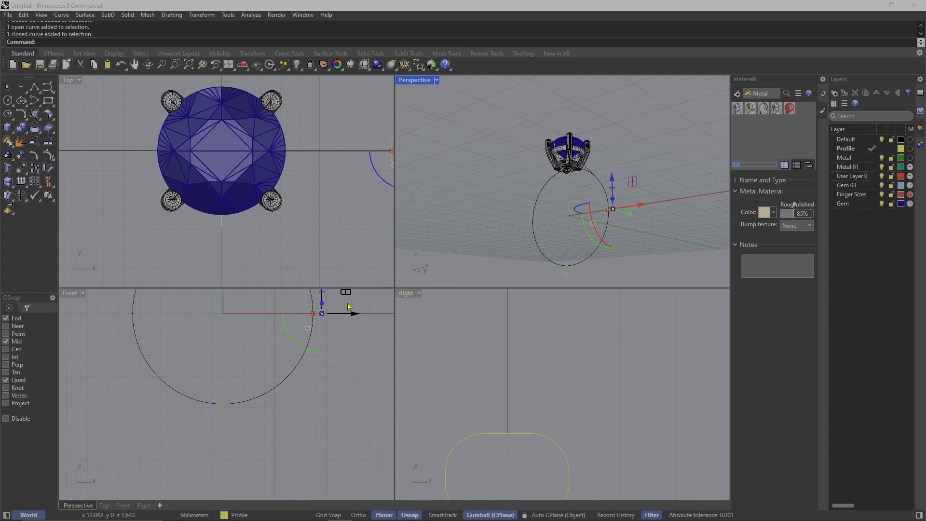
{"action": "double_click", "coordinate": [77, 298]}
{"action": "scroll", "coordinate": [450, 310], "scroll_direction": "down", "scroll_amount": 3}
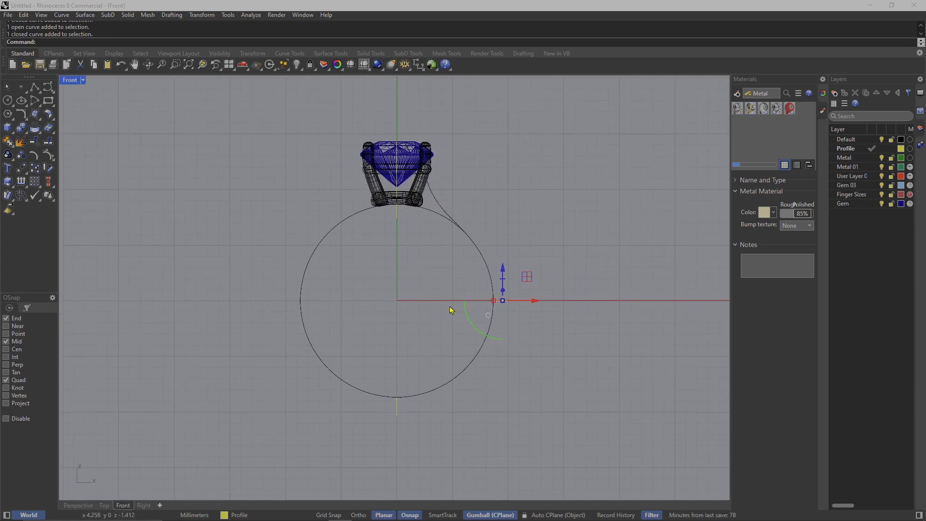
{"action": "scroll", "coordinate": [522, 335], "scroll_direction": "up", "scroll_amount": 4}
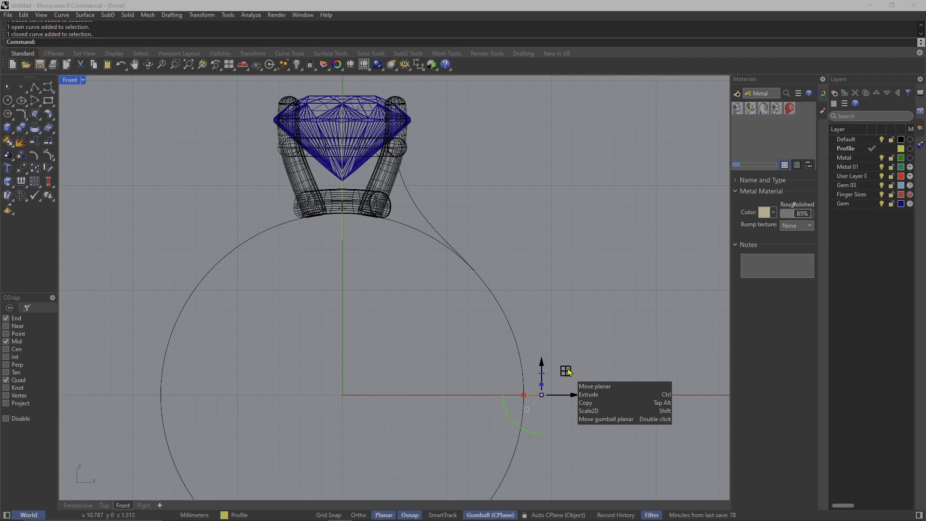
{"action": "left_click_drag", "start_coordinate": [567, 371], "coordinate": [438, 134]}
{"action": "scroll", "coordinate": [403, 197], "scroll_direction": "up", "scroll_amount": 5}
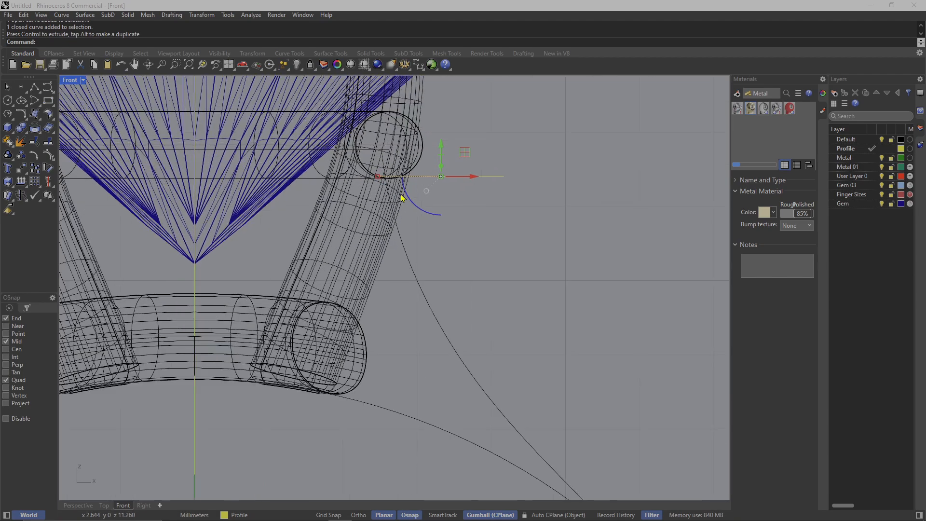
{"action": "left_click_drag", "start_coordinate": [406, 195], "coordinate": [419, 210]}
Examine the width of the upper profile against the space between the prongs in the Perspective view.
{"action": "double_click", "coordinate": [69, 80]}
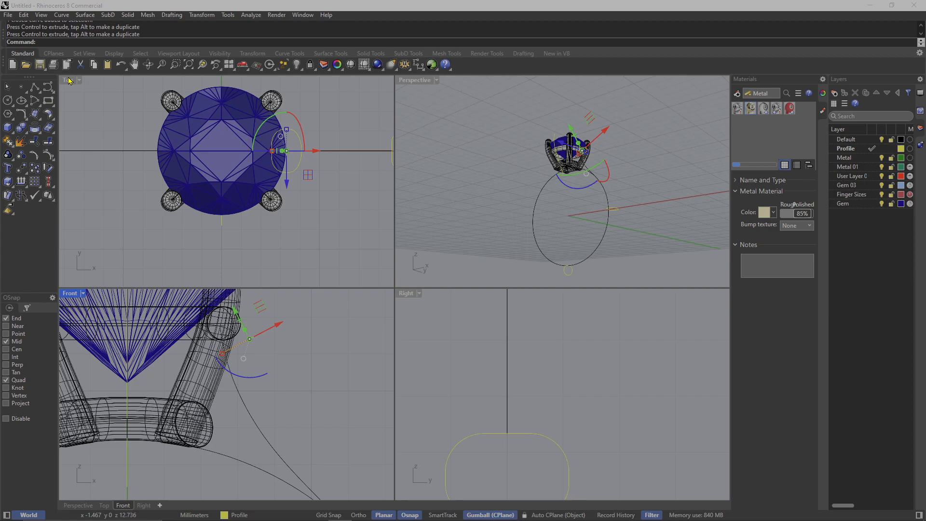
{"action": "scroll", "coordinate": [521, 213], "scroll_direction": "down", "scroll_amount": 7}
{"action": "right_click_drag", "start_coordinate": [521, 212], "coordinate": [464, 241]}
{"action": "double_click", "coordinate": [409, 83]}
{"action": "right_click_drag", "start_coordinate": [424, 153], "coordinate": [395, 229]}
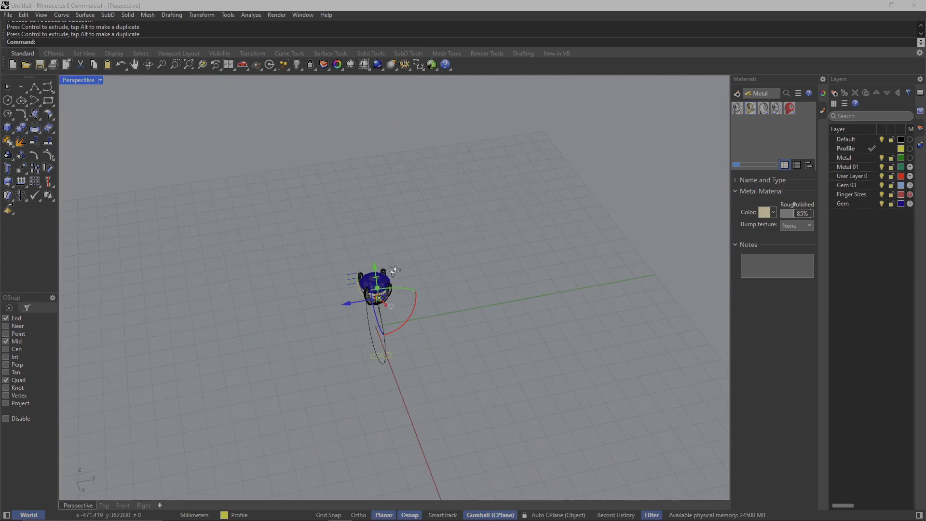
{"action": "scroll", "coordinate": [377, 289], "scroll_direction": "up", "scroll_amount": 14}
{"action": "right_click_drag", "start_coordinate": [364, 297], "coordinate": [336, 208]}
{"action": "scroll", "coordinate": [344, 260], "scroll_direction": "down", "scroll_amount": 3}
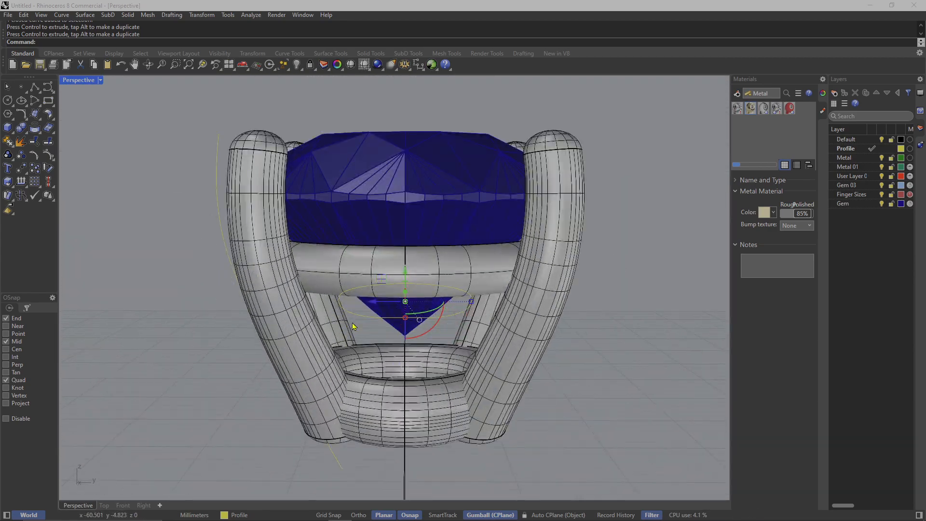
{"action": "scroll", "coordinate": [386, 316], "scroll_direction": "up", "scroll_amount": 5}
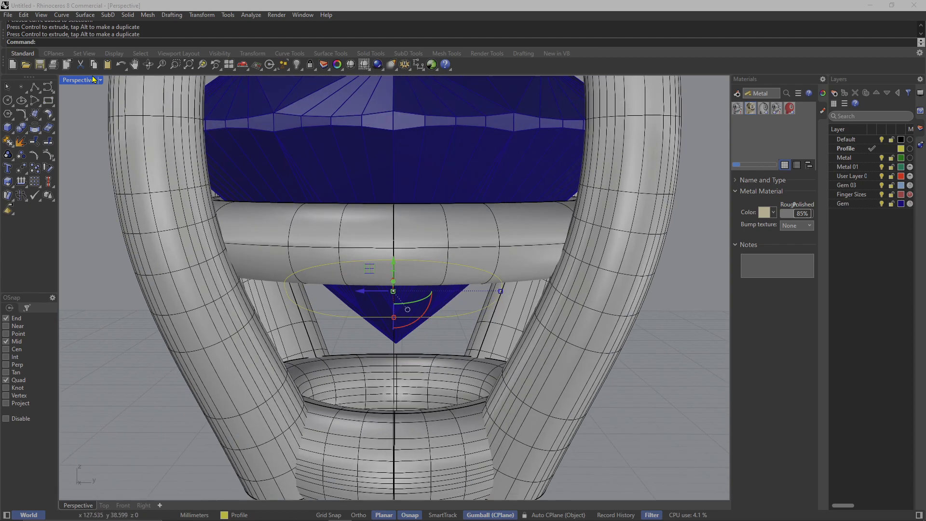
Narrow the upper profile symmetrically to about 1.06 mm wide in the Right view.
{"action": "double_click", "coordinate": [92, 80]}
{"action": "double_click", "coordinate": [405, 295]}
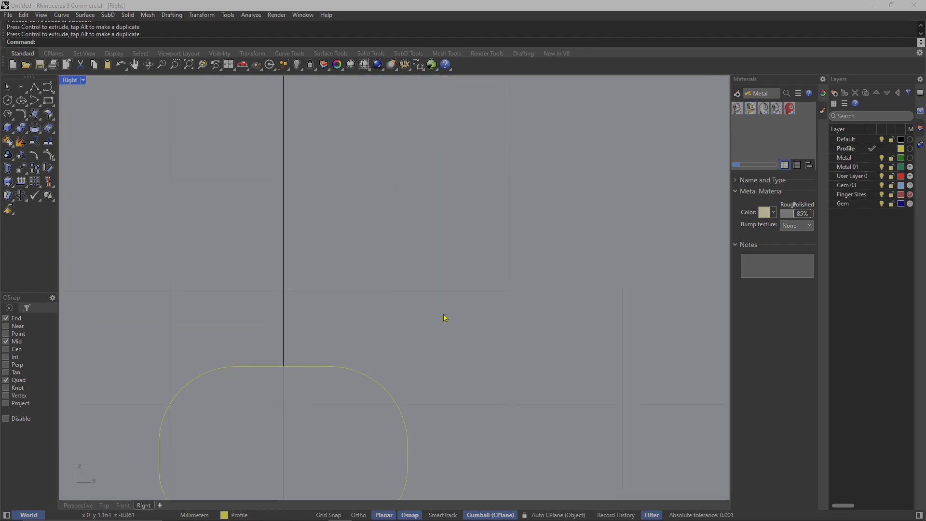
{"action": "scroll", "coordinate": [510, 311], "scroll_direction": "down", "scroll_amount": 20}
{"action": "right_click_drag", "start_coordinate": [499, 221], "coordinate": [479, 290]}
{"action": "scroll", "coordinate": [479, 289], "scroll_direction": "up", "scroll_amount": 10}
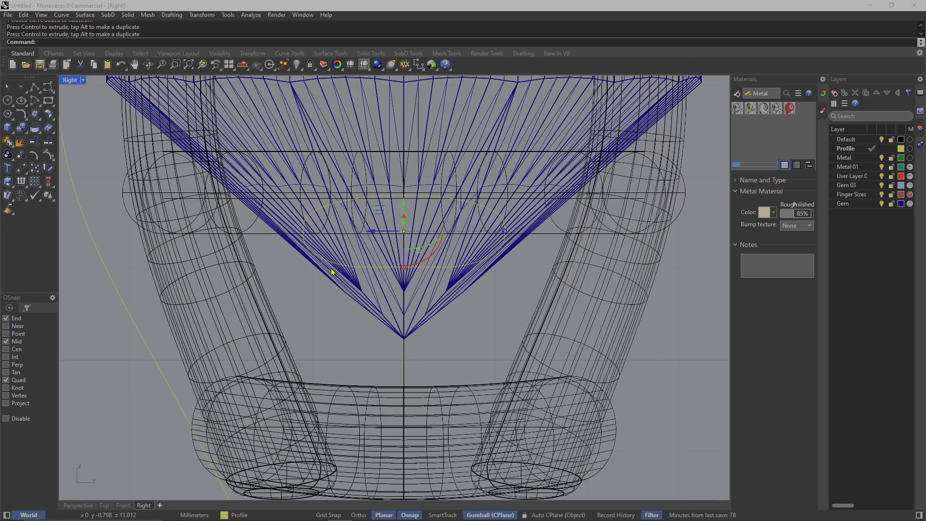
{"action": "left_click_drag", "start_coordinate": [505, 232], "coordinate": [449, 241]}
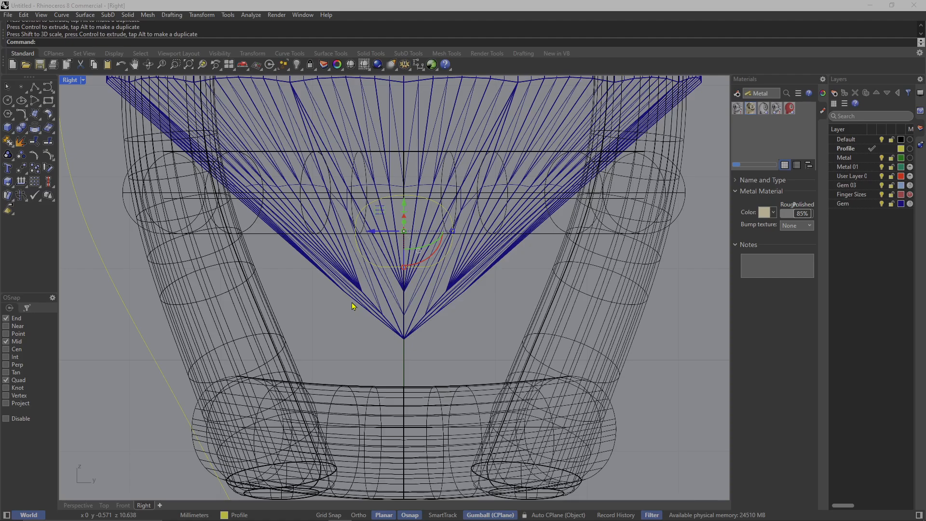
Measure the upper profile's width with an aligned dimension placed below the stone setting.
{"action": "type", "text": "DimAligned"}
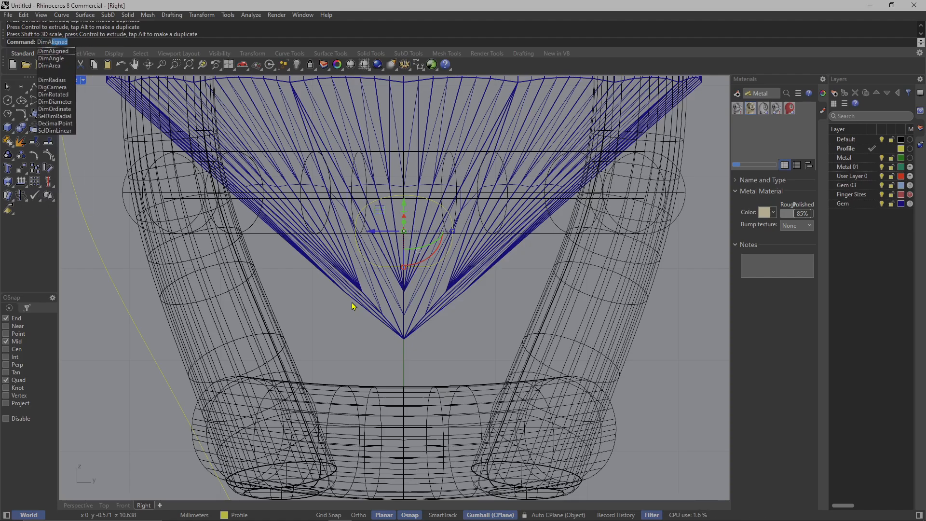
{"action": "key", "text": "Return"}
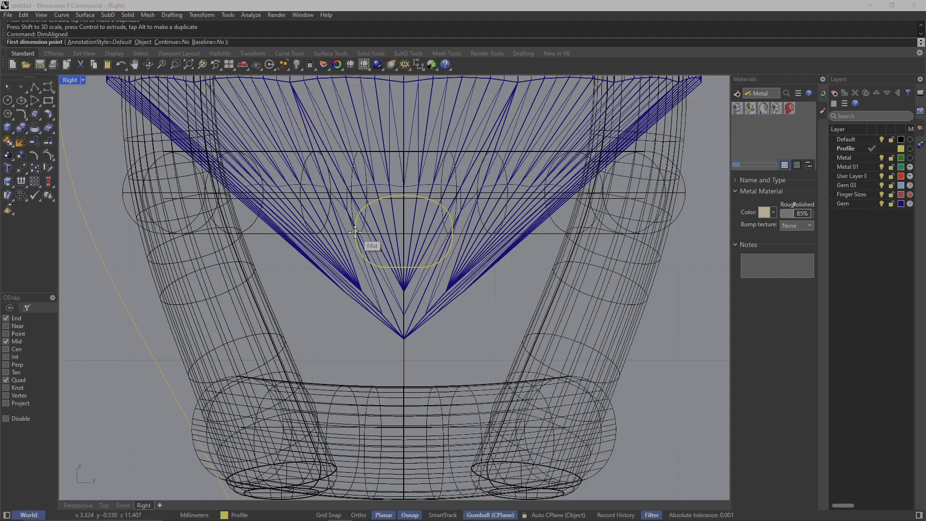
{"action": "left_click", "coordinate": [355, 231]}
{"action": "left_click", "coordinate": [453, 232]}
{"action": "scroll", "coordinate": [415, 278], "scroll_direction": "down", "scroll_amount": 5}
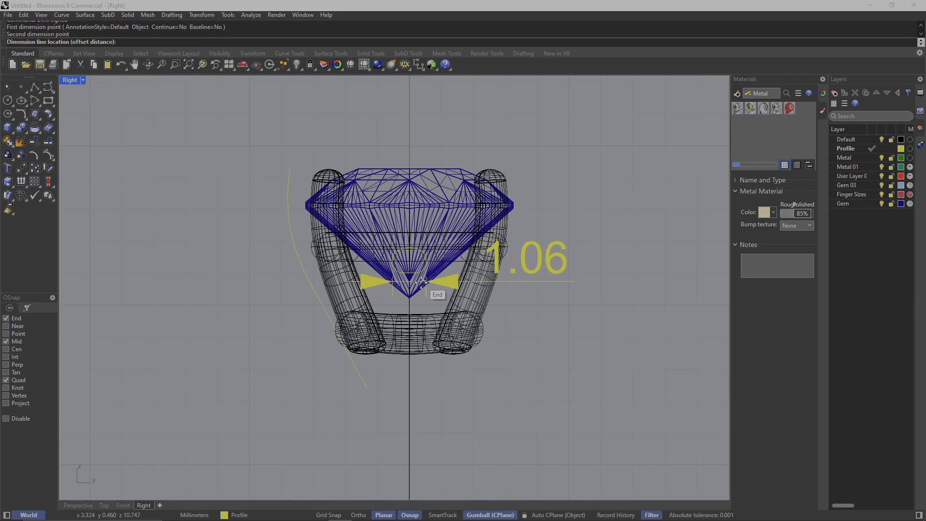
{"action": "left_click", "coordinate": [453, 402]}
{"action": "left_click", "coordinate": [443, 405]}
{"action": "scroll", "coordinate": [434, 304], "scroll_direction": "up", "scroll_amount": 3}
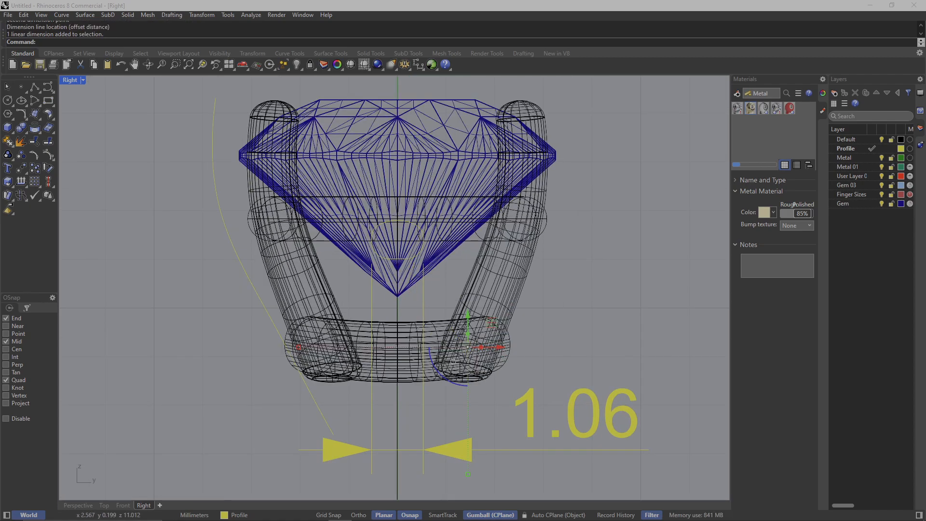
Widen the upper profile symmetrically to about 1.47 mm in the Right view.
{"action": "left_click", "coordinate": [424, 276]}
{"action": "key", "text": "Escape"}
{"action": "scroll", "coordinate": [420, 243], "scroll_direction": "up", "scroll_amount": 3}
{"action": "left_click", "coordinate": [421, 203]}
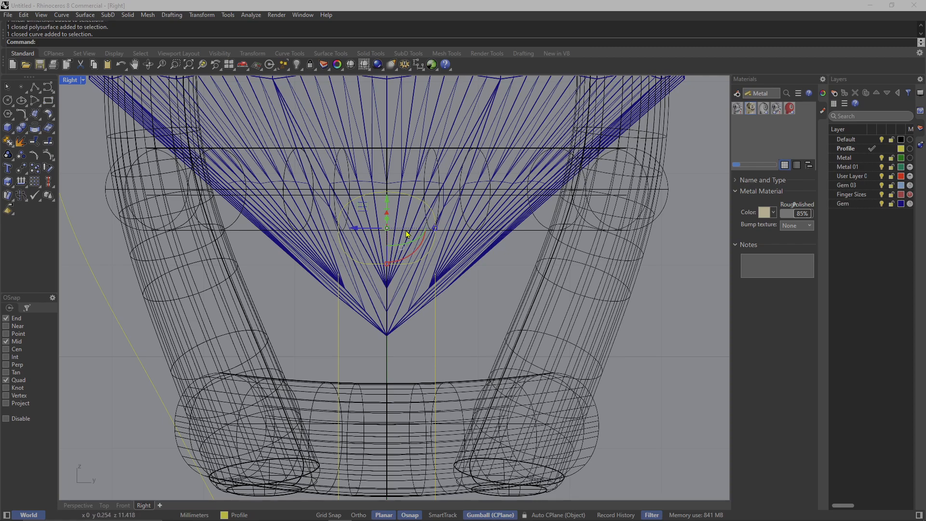
{"action": "left_click", "coordinate": [437, 298]}
{"action": "scroll", "coordinate": [455, 331], "scroll_direction": "down", "scroll_amount": 4}
{"action": "right_click_drag", "start_coordinate": [461, 378], "coordinate": [456, 301]}
{"action": "left_click_drag", "start_coordinate": [285, 321], "coordinate": [282, 321]}
{"action": "key", "text": "Escape"}
{"action": "left_click", "coordinate": [419, 213]}
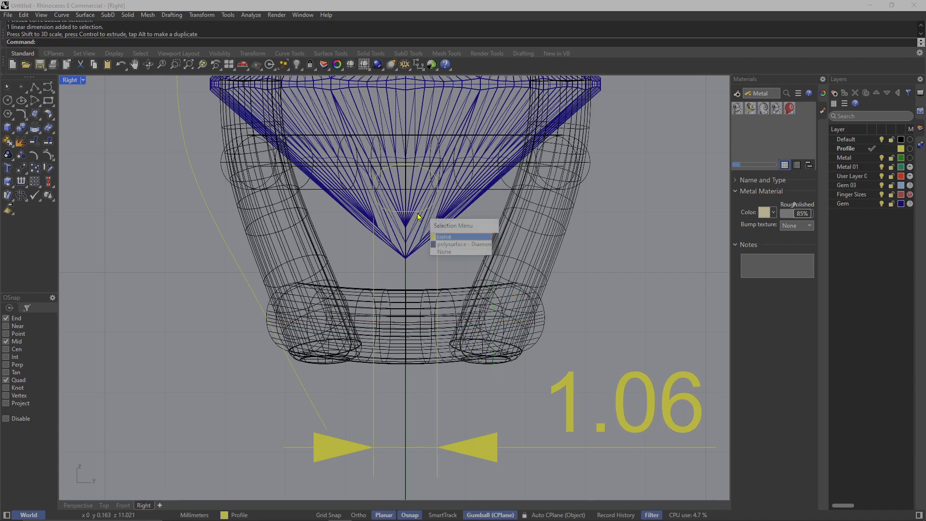
{"action": "left_click", "coordinate": [454, 246]}
{"action": "scroll", "coordinate": [374, 196], "scroll_direction": "up", "scroll_amount": 2}
{"action": "left_click_drag", "start_coordinate": [465, 183], "coordinate": [476, 187]}
{"action": "scroll", "coordinate": [472, 185], "scroll_direction": "down", "scroll_amount": 3}
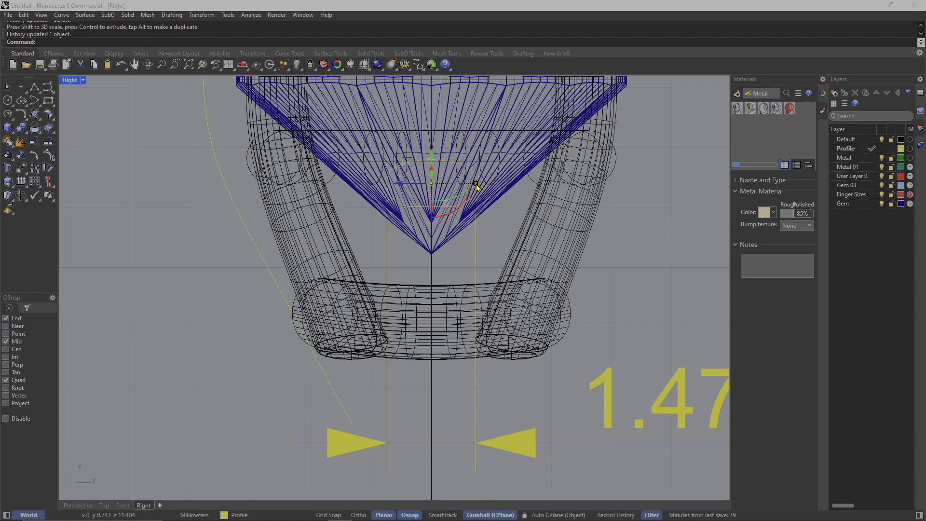
Scale the upper profile in one direction to a thickness of 1.3 mm from its rail-side edge with Scale1D in the Perspective view.
{"action": "double_click", "coordinate": [70, 80]}
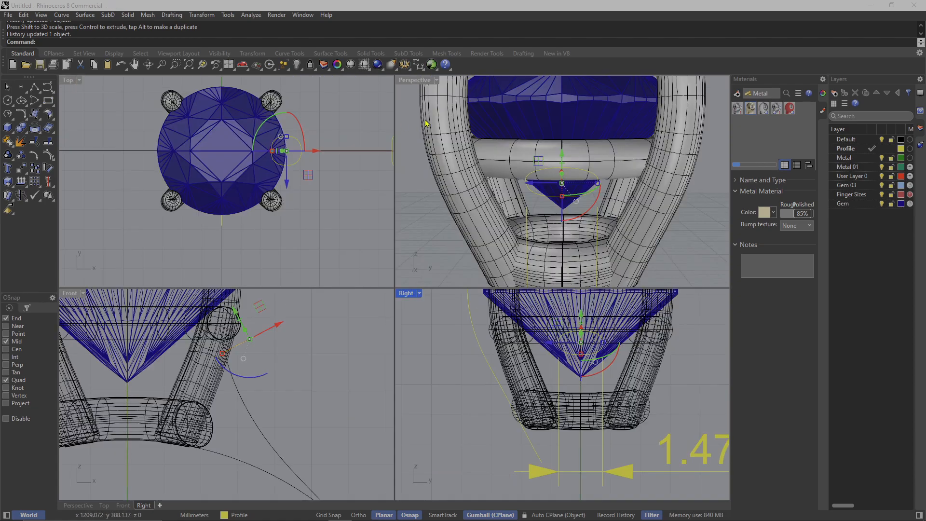
{"action": "double_click", "coordinate": [414, 83]}
{"action": "scroll", "coordinate": [337, 299], "scroll_direction": "down", "scroll_amount": 5}
{"action": "right_click_drag", "start_coordinate": [410, 289], "coordinate": [593, 251]}
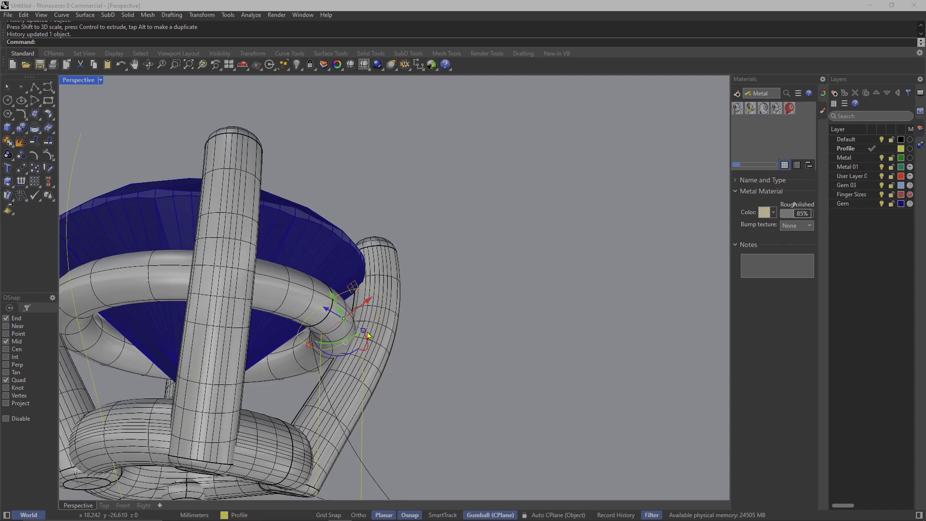
{"action": "scroll", "coordinate": [333, 343], "scroll_direction": "up", "scroll_amount": 6}
{"action": "right_click_drag", "start_coordinate": [337, 345], "coordinate": [332, 358]}
{"action": "key", "text": "Escape"}
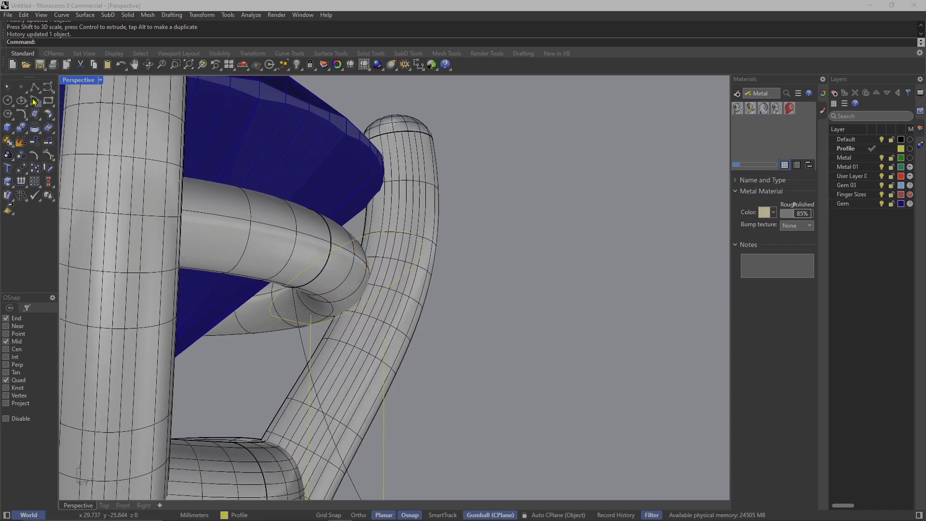
{"action": "left_click", "coordinate": [365, 241]}
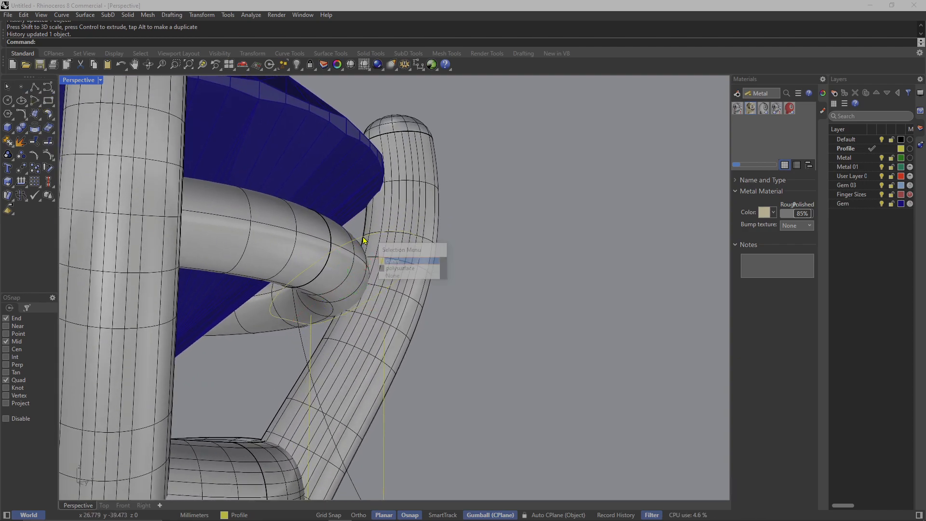
{"action": "left_click", "coordinate": [389, 262]}
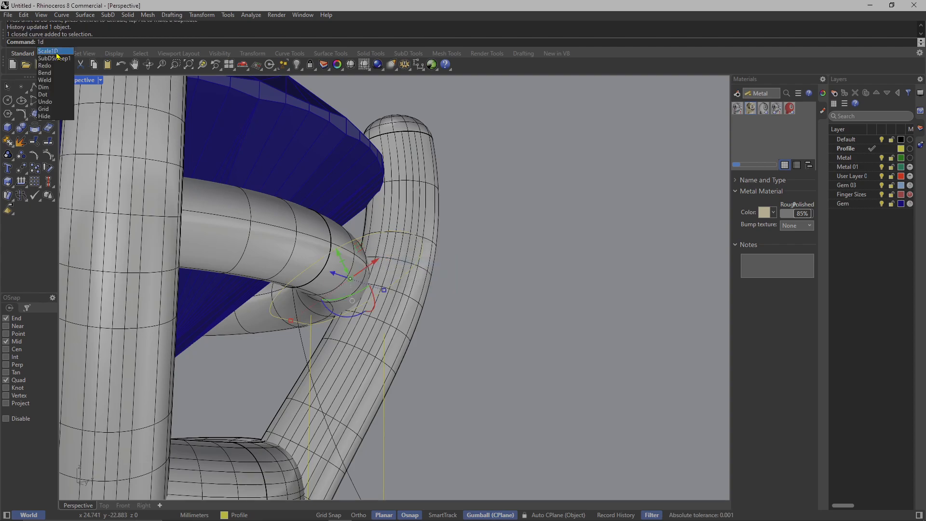
{"action": "key", "text": "Return"}
{"action": "left_click", "coordinate": [297, 324]}
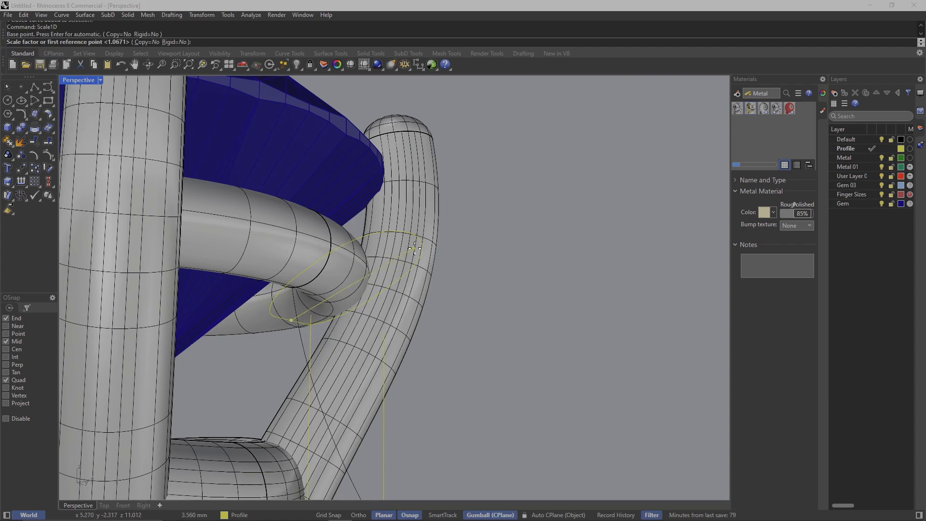
{"action": "left_click", "coordinate": [414, 236]}
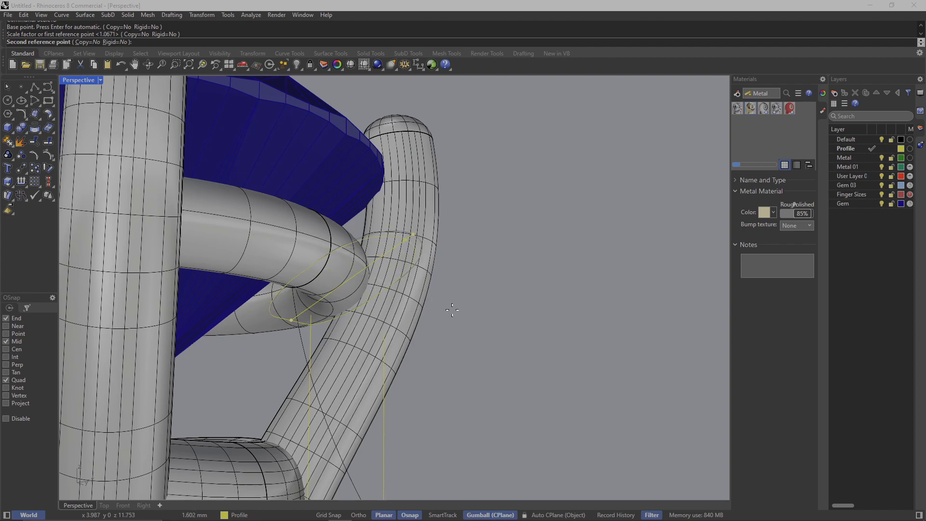
{"action": "type", "text": "1.3"}
{"action": "key", "text": "Return"}
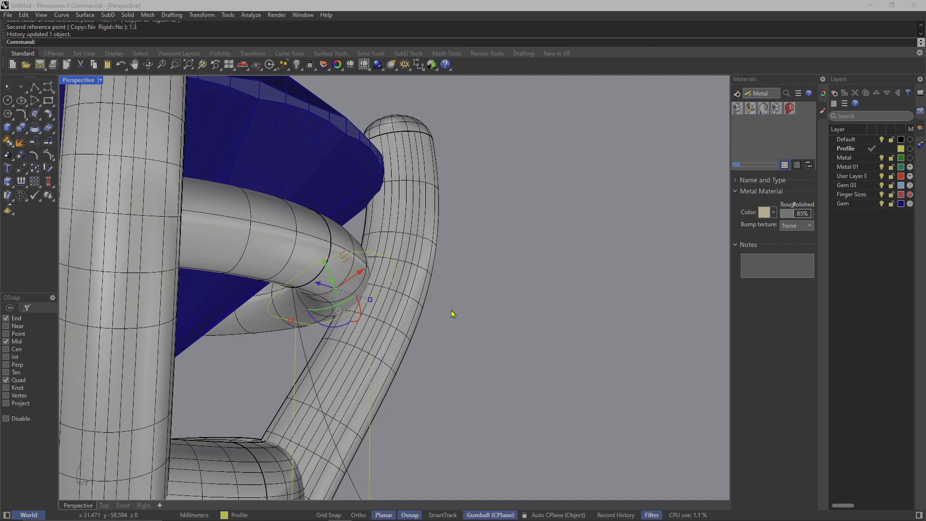
Delete the linear dimension that measures the upper profile's width.
{"action": "scroll", "coordinate": [454, 314], "scroll_direction": "down", "scroll_amount": 7}
{"action": "right_click_drag", "start_coordinate": [459, 291], "coordinate": [418, 342]}
{"action": "left_click", "coordinate": [367, 319]}
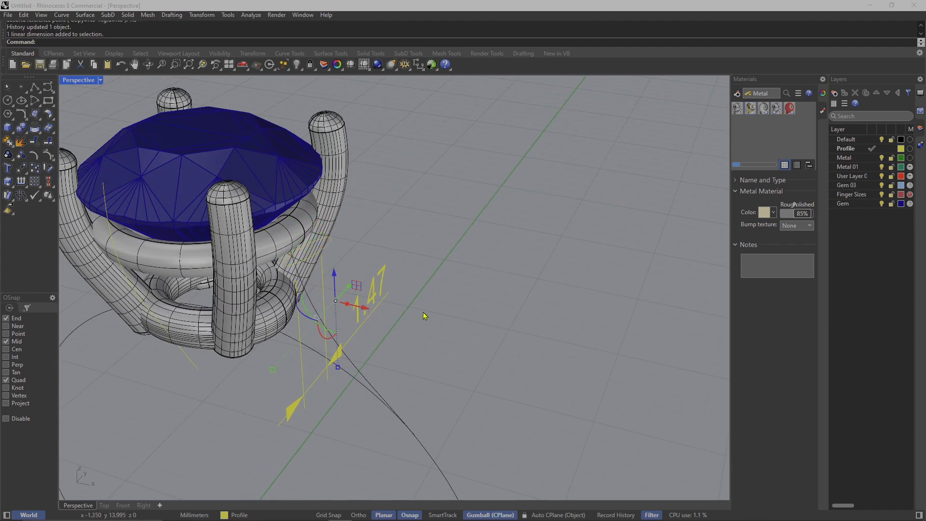
{"action": "key", "text": "Delete"}
Examine the upper, side and bottom profiles along the rail curve in the Perspective view.
{"action": "scroll", "coordinate": [385, 287], "scroll_direction": "down", "scroll_amount": 7}
{"action": "scroll", "coordinate": [385, 287], "scroll_direction": "up", "scroll_amount": 7}
{"action": "right_click_drag", "start_coordinate": [387, 284], "coordinate": [405, 263]}
{"action": "scroll", "coordinate": [410, 301], "scroll_direction": "up", "scroll_amount": 4}
{"action": "left_click", "coordinate": [426, 288]}
{"action": "scroll", "coordinate": [426, 289], "scroll_direction": "down", "scroll_amount": 9}
{"action": "scroll", "coordinate": [388, 225], "scroll_direction": "down", "scroll_amount": 4}
{"action": "scroll", "coordinate": [405, 264], "scroll_direction": "up", "scroll_amount": 4}
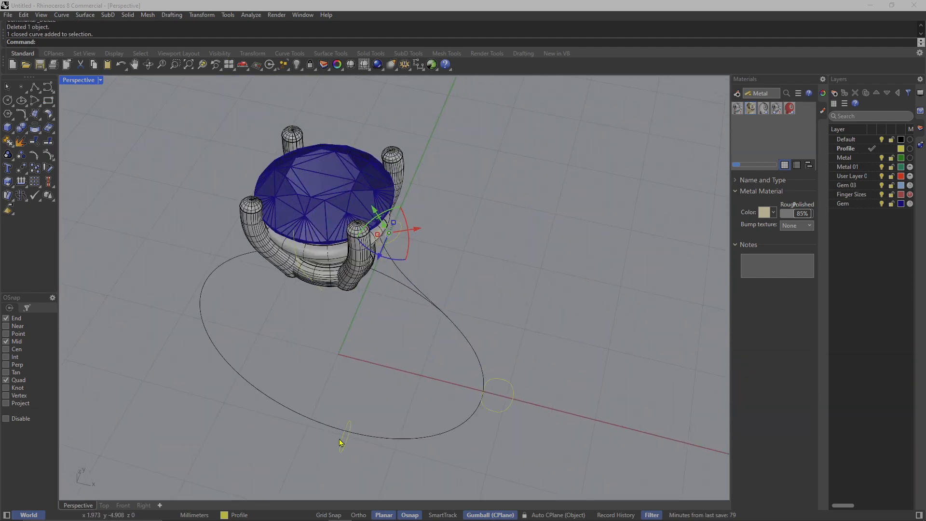
{"action": "right_click_drag", "start_coordinate": [340, 439], "coordinate": [349, 451]}
{"action": "left_click", "coordinate": [349, 459]}
{"action": "left_click", "coordinate": [502, 422]}
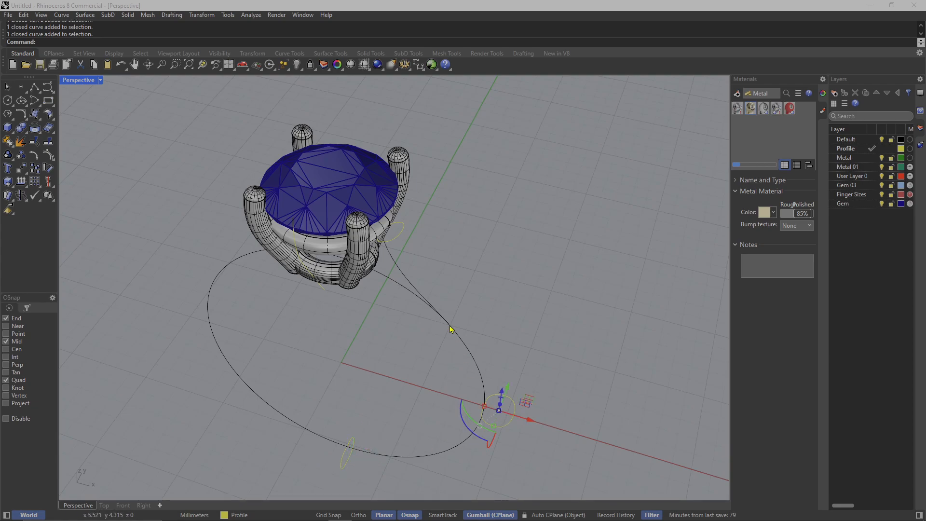
Rotate the upper profile slightly at the rail curve's upper end in the Front view.
{"action": "scroll", "coordinate": [392, 233], "scroll_direction": "up", "scroll_amount": 10}
{"action": "right_click_drag", "start_coordinate": [434, 302], "coordinate": [416, 269]}
{"action": "left_click", "coordinate": [381, 227]}
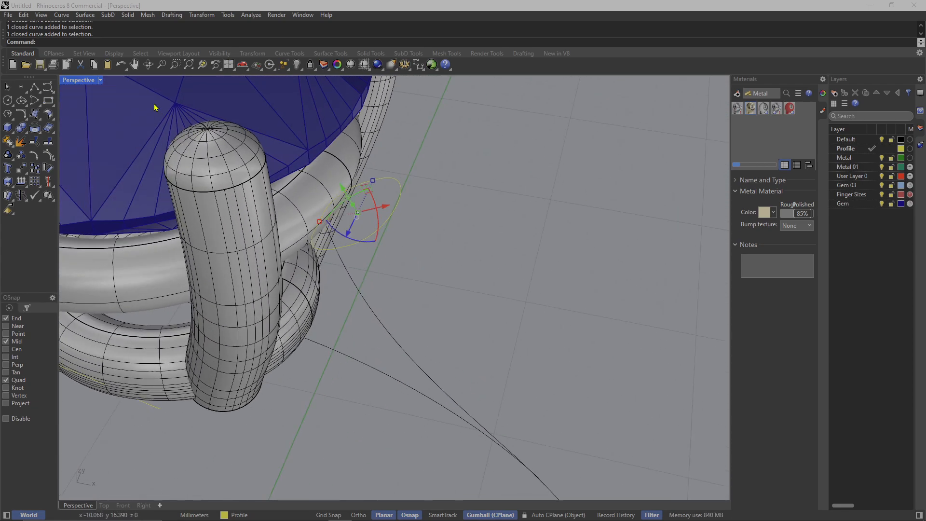
{"action": "double_click", "coordinate": [89, 82]}
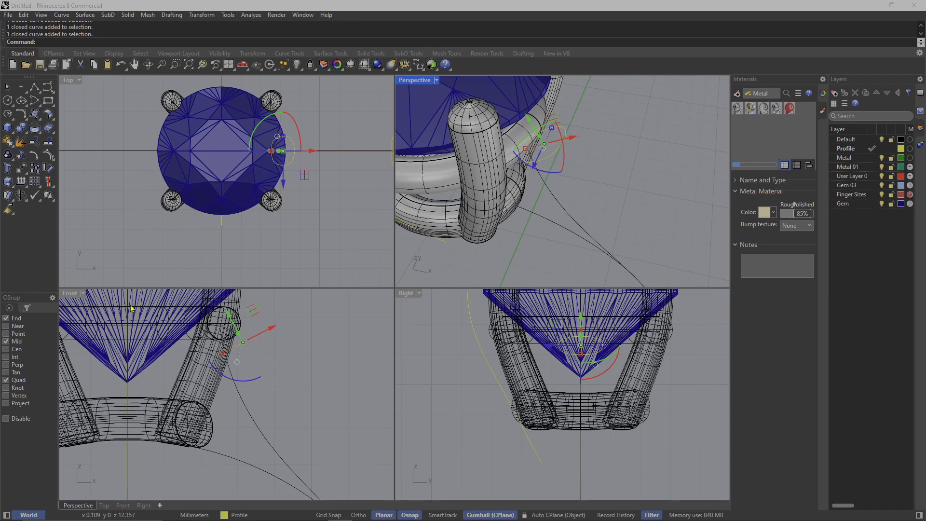
{"action": "double_click", "coordinate": [70, 293]}
{"action": "scroll", "coordinate": [410, 248], "scroll_direction": "up", "scroll_amount": 5}
{"action": "left_click_drag", "start_coordinate": [432, 241], "coordinate": [437, 215]}
{"action": "scroll", "coordinate": [453, 227], "scroll_direction": "down", "scroll_amount": 4}
{"action": "scroll", "coordinate": [460, 203], "scroll_direction": "up", "scroll_amount": 3}
{"action": "left_click", "coordinate": [426, 284]}
{"action": "scroll", "coordinate": [426, 283], "scroll_direction": "down", "scroll_amount": 8}
{"action": "right_click_drag", "start_coordinate": [450, 317], "coordinate": [451, 269]}
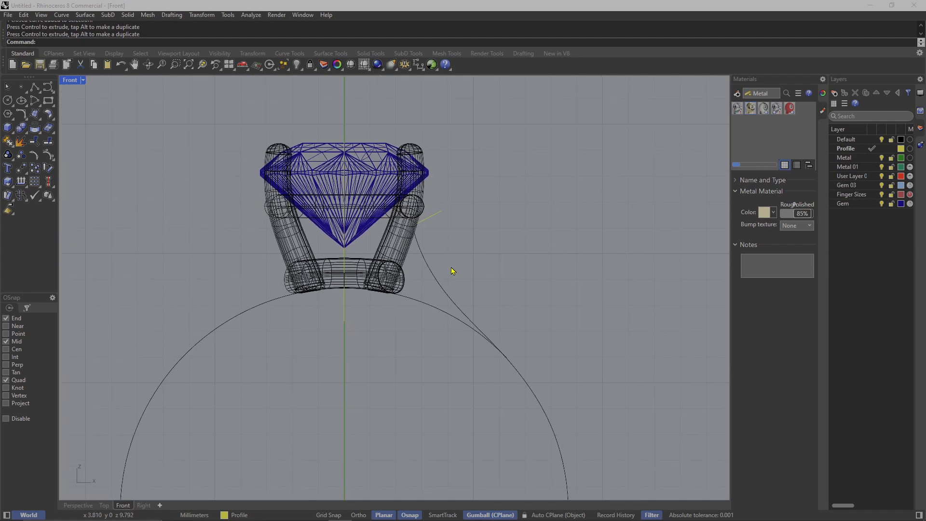
{"action": "left_click", "coordinate": [425, 269]}
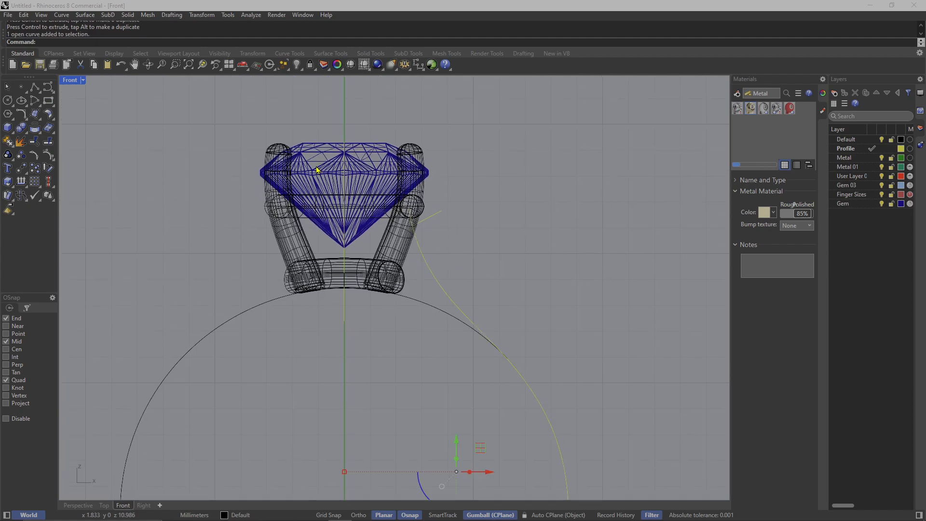
{"action": "double_click", "coordinate": [72, 81]}
{"action": "double_click", "coordinate": [413, 83]}
{"action": "scroll", "coordinate": [468, 203], "scroll_direction": "down", "scroll_amount": 5}
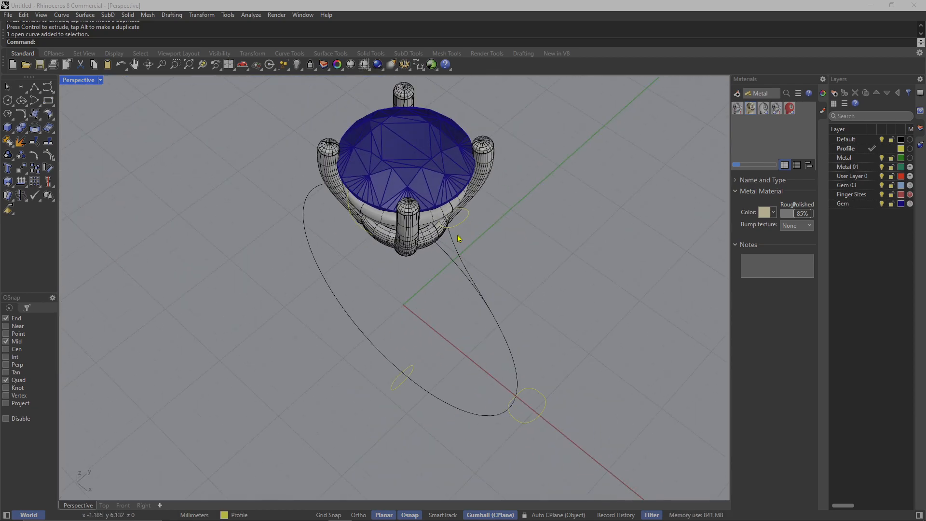
{"action": "left_click", "coordinate": [456, 245]}
{"action": "type", "text": "Swee"}
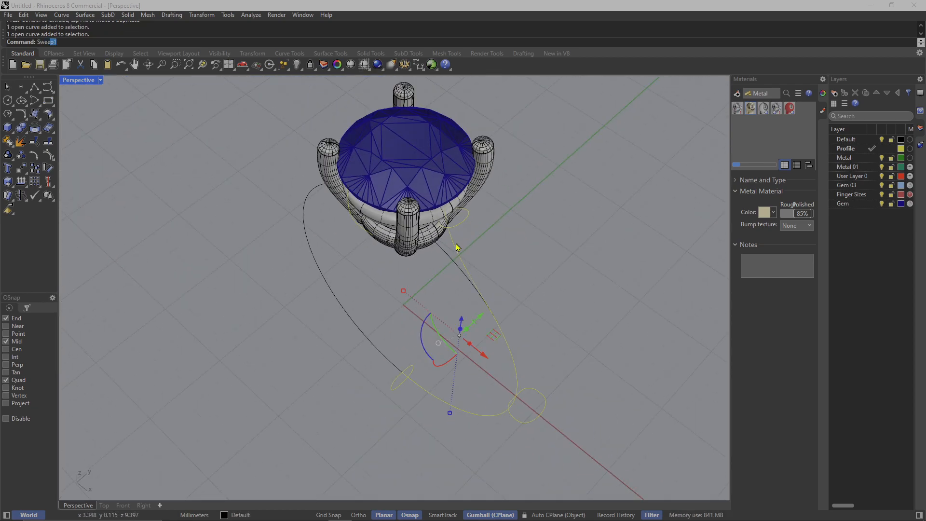
{"action": "type", "text": "p1"}
{"action": "key", "text": "Return"}
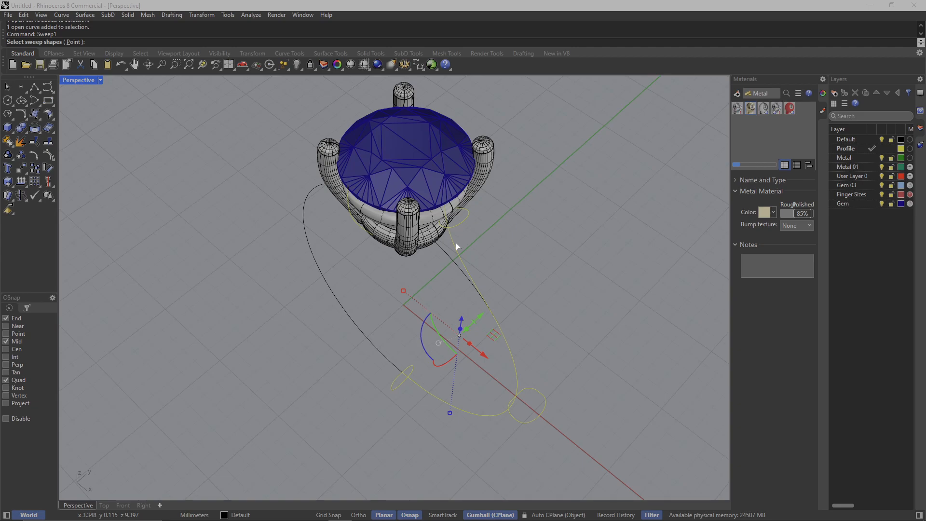
{"action": "left_click", "coordinate": [462, 223]}
{"action": "left_click", "coordinate": [539, 419]}
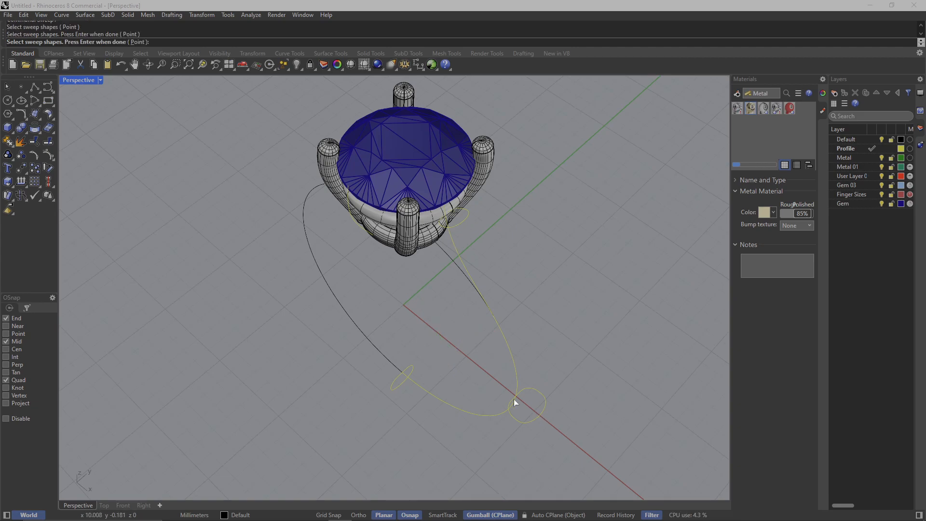
{"action": "key", "text": "Escape"}
{"action": "right_click_drag", "start_coordinate": [471, 304], "coordinate": [462, 233]}
{"action": "left_click", "coordinate": [461, 233]}
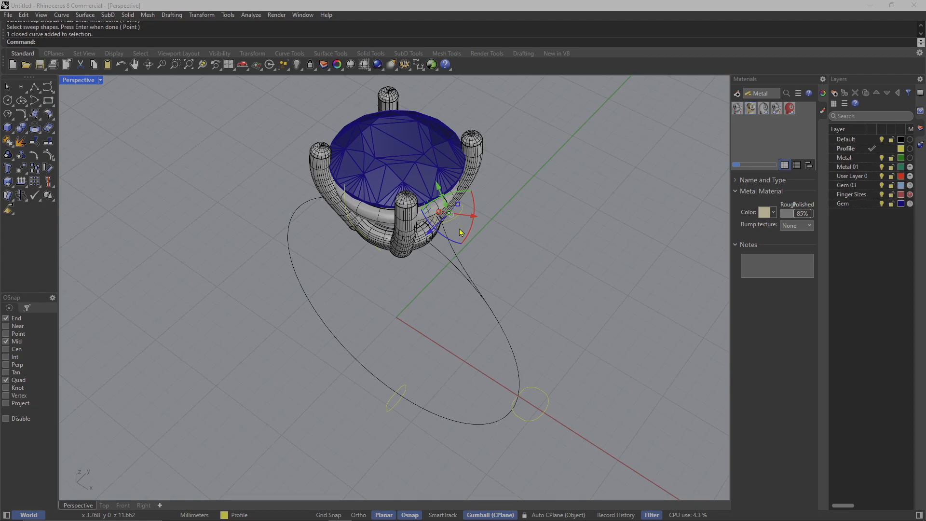
{"action": "left_click", "coordinate": [523, 382]}
{"action": "key", "text": "Escape"}
Start a Sweep1 along the band's rail curve using the upper, side and bottom profiles as sweep shapes.
{"action": "left_click", "coordinate": [456, 255]}
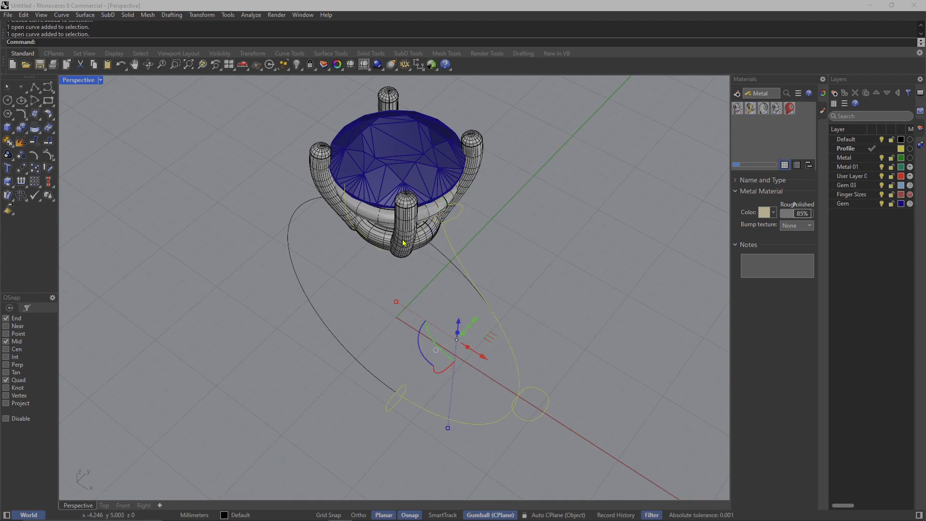
{"action": "type", "text": "Sweep1"}
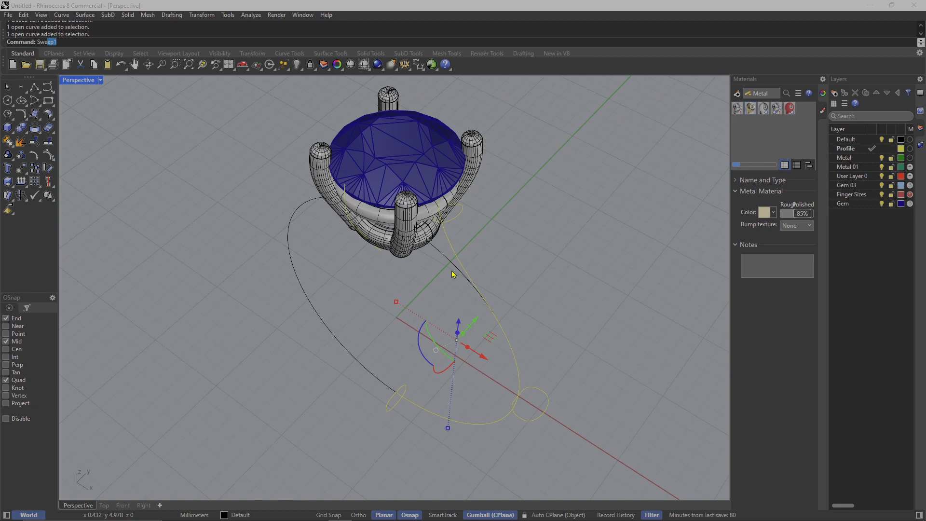
{"action": "key", "text": "Return"}
{"action": "left_click", "coordinate": [454, 217]}
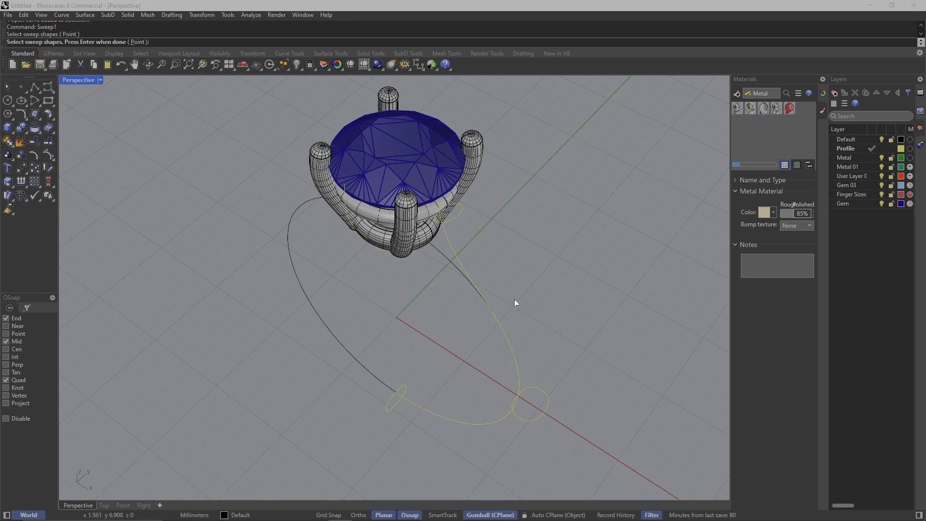
{"action": "left_click", "coordinate": [550, 403]}
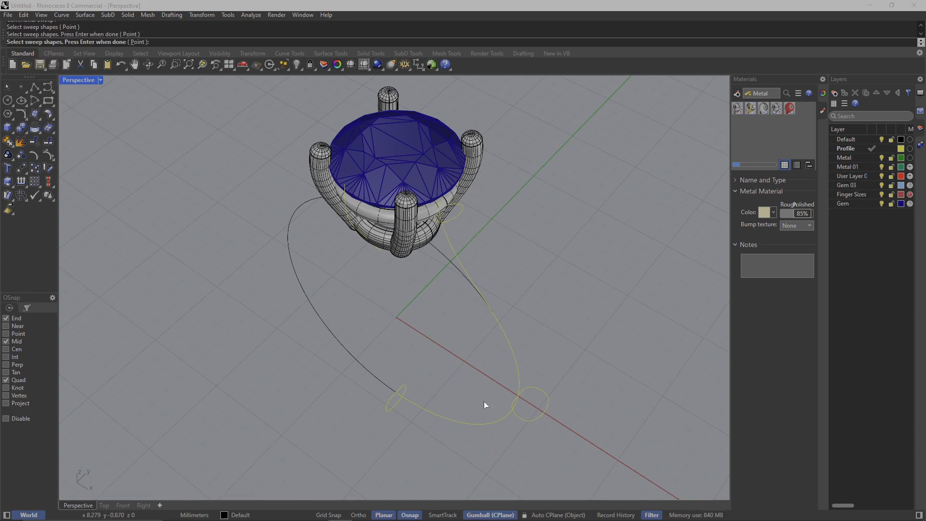
{"action": "left_click", "coordinate": [404, 393]}
{"action": "key", "text": "Return"}
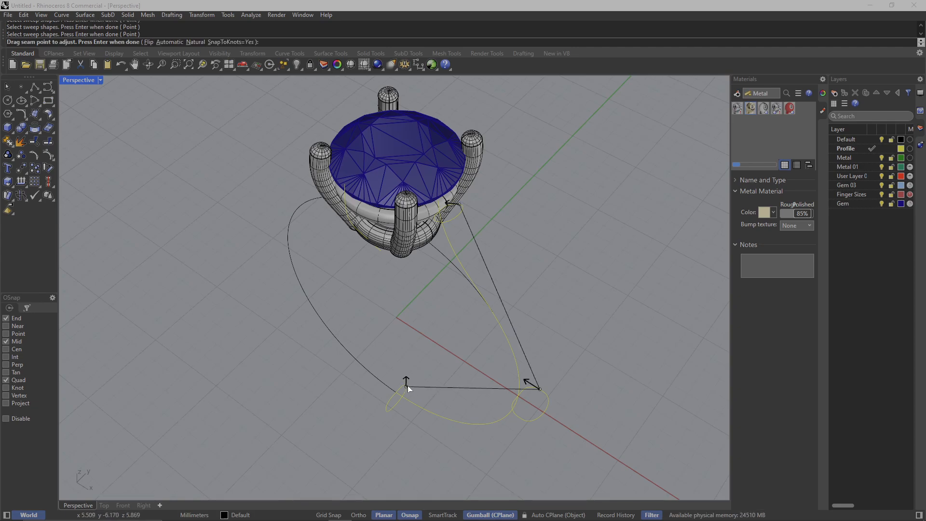
Align the three profiles' seam points along the inner side at the rail with matching directions and create the swept half band.
{"action": "right_click_drag", "start_coordinate": [407, 386], "coordinate": [432, 384]}
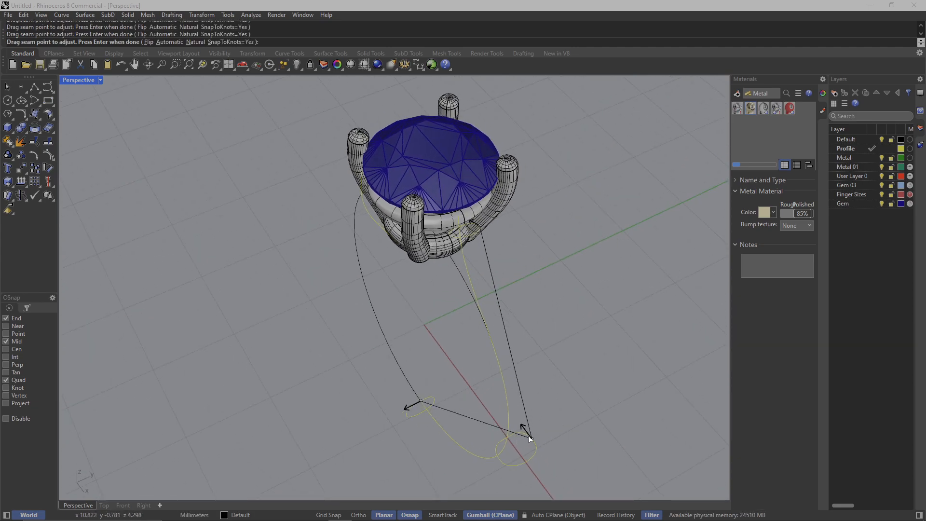
{"action": "scroll", "coordinate": [505, 223], "scroll_direction": "up", "scroll_amount": 3}
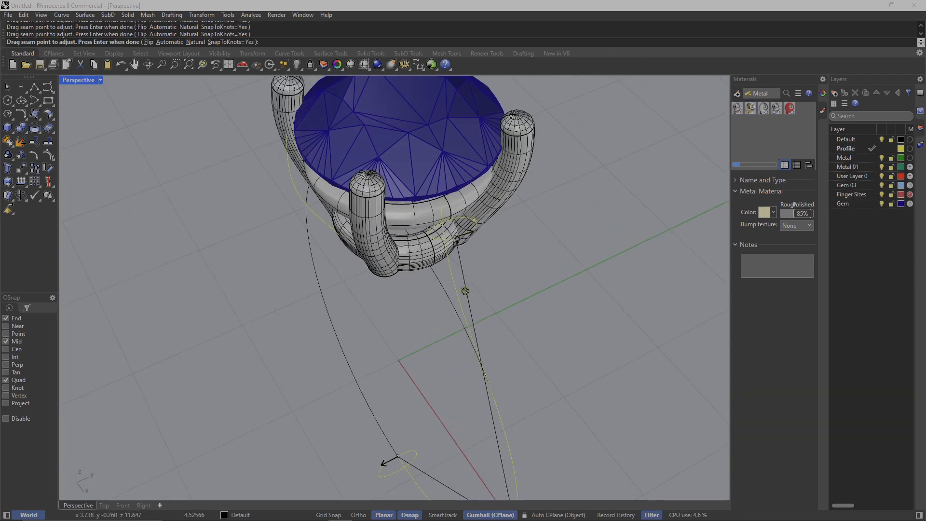
{"action": "mouse_move", "coordinate": [464, 291]}
{"action": "right_mouse_down"}
{"action": "mouse_move", "coordinate": [441, 222]}
{"action": "mouse_move", "coordinate": [459, 303]}
{"action": "right_mouse_up"}
{"action": "scroll", "coordinate": [449, 228], "scroll_direction": "down", "scroll_amount": 7}
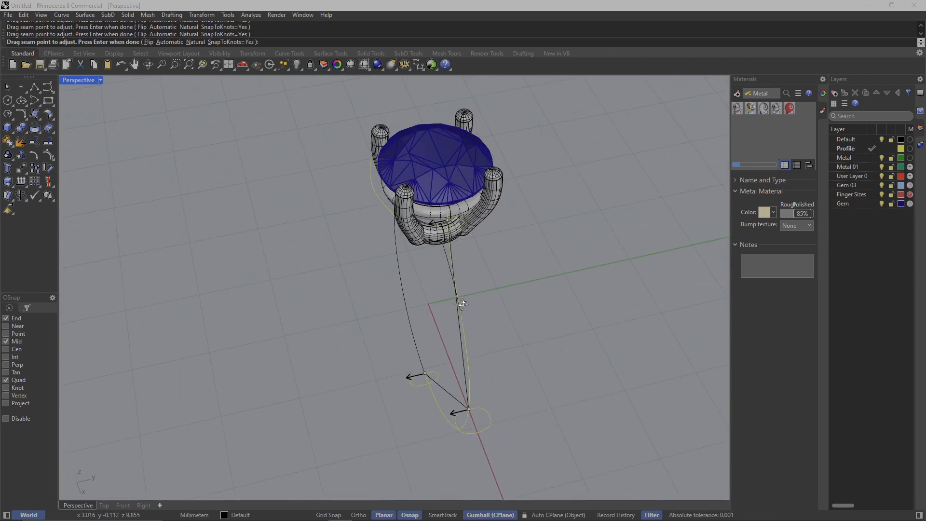
{"action": "key", "text": "Return"}
{"action": "right_click_drag", "start_coordinate": [352, 314], "coordinate": [342, 331]}
{"action": "scroll", "coordinate": [238, 316], "scroll_direction": "down", "scroll_amount": 7}
{"action": "key", "text": "Return"}
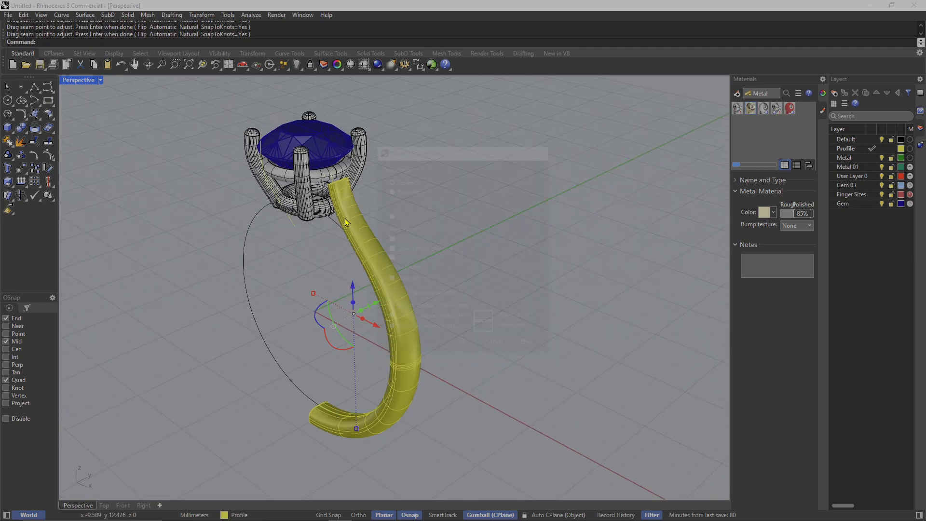
Examine the open upper end of the swept half band beside the prongs in the Perspective view.
{"action": "scroll", "coordinate": [410, 250], "scroll_direction": "up", "scroll_amount": 6}
{"action": "left_click", "coordinate": [426, 239]}
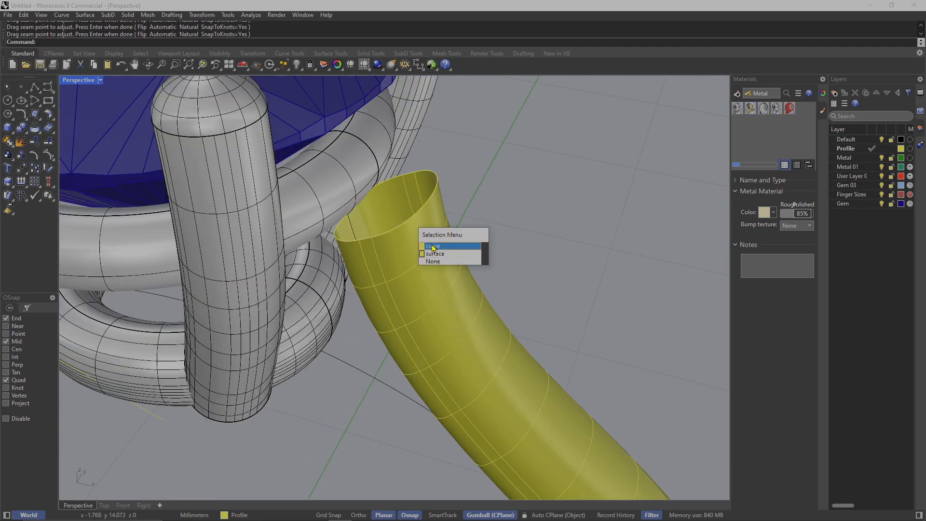
{"action": "left_click", "coordinate": [433, 245]}
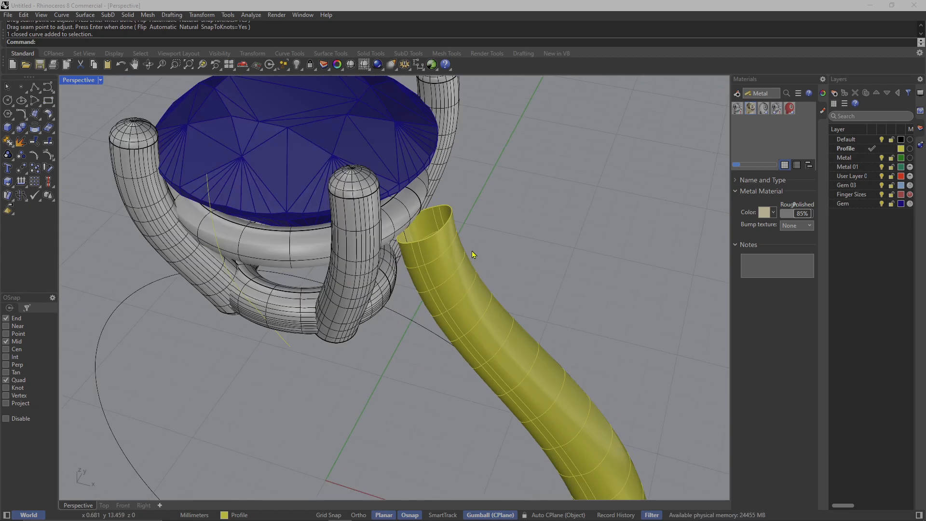
{"action": "right_click_drag", "start_coordinate": [472, 254], "coordinate": [425, 272]}
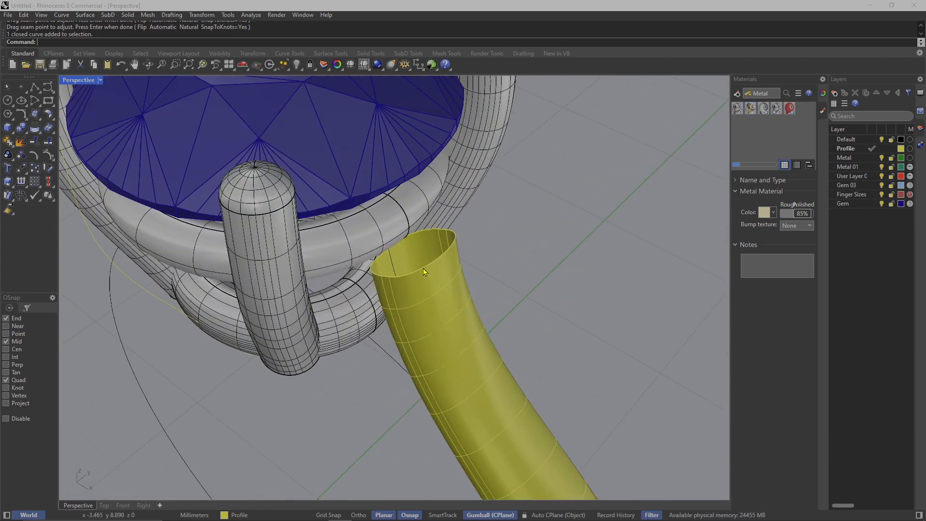
{"action": "scroll", "coordinate": [390, 254], "scroll_direction": "up", "scroll_amount": 4}
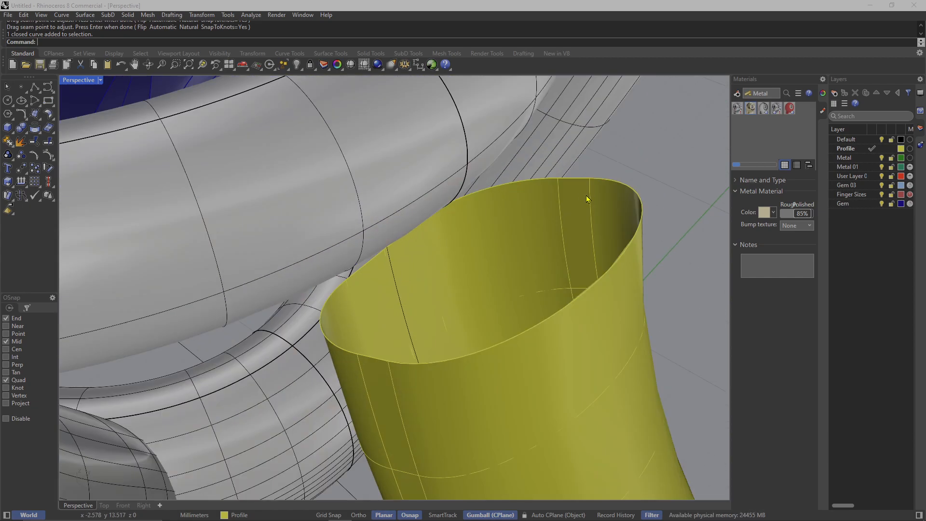
{"action": "scroll", "coordinate": [586, 196], "scroll_direction": "down", "scroll_amount": 5}
{"action": "scroll", "coordinate": [471, 245], "scroll_direction": "up", "scroll_amount": 5}
{"action": "scroll", "coordinate": [463, 217], "scroll_direction": "down", "scroll_amount": 5}
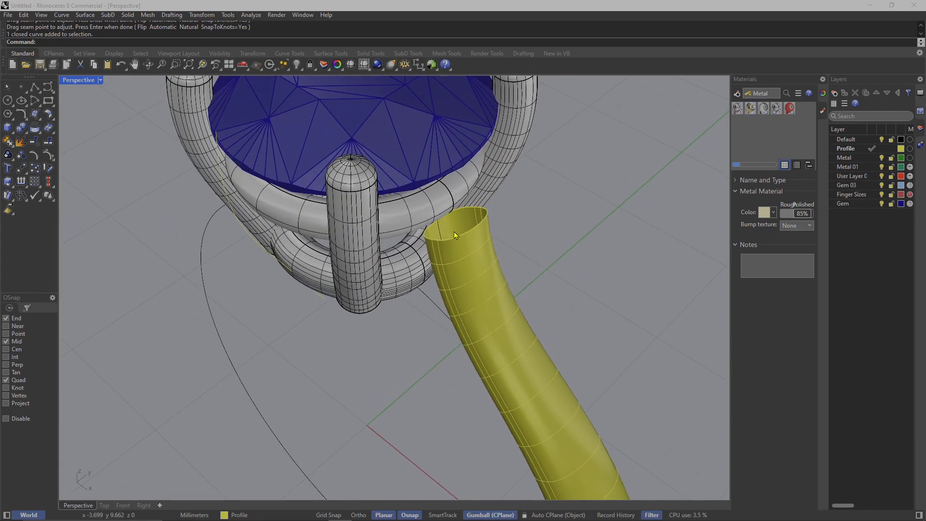
{"action": "scroll", "coordinate": [454, 231], "scroll_direction": "up", "scroll_amount": 5}
{"action": "type", "text": "Split"}
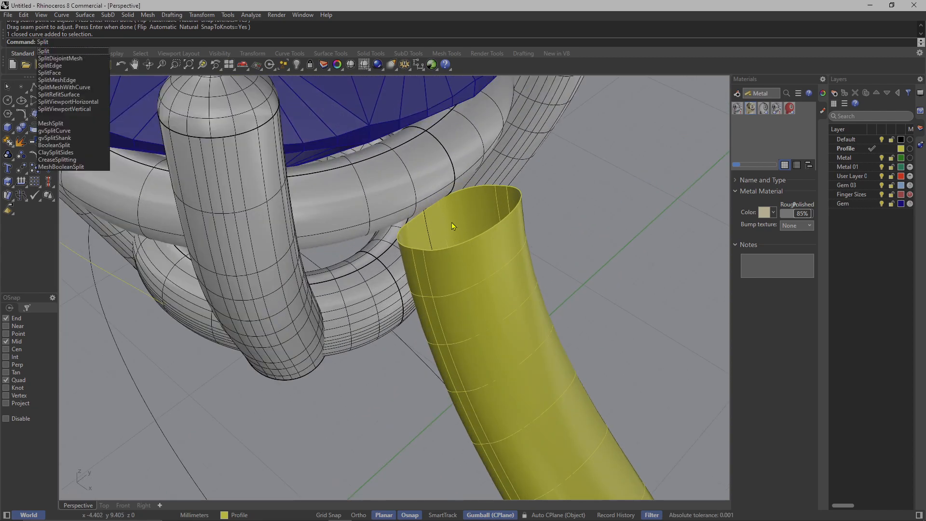
{"action": "key", "text": "Return"}
{"action": "right_click_drag", "start_coordinate": [452, 222], "coordinate": [453, 250]}
{"action": "key", "text": "Escape"}
Move the swept half band to the Default layer and make Default the current layer.
{"action": "left_click", "coordinate": [460, 254]}
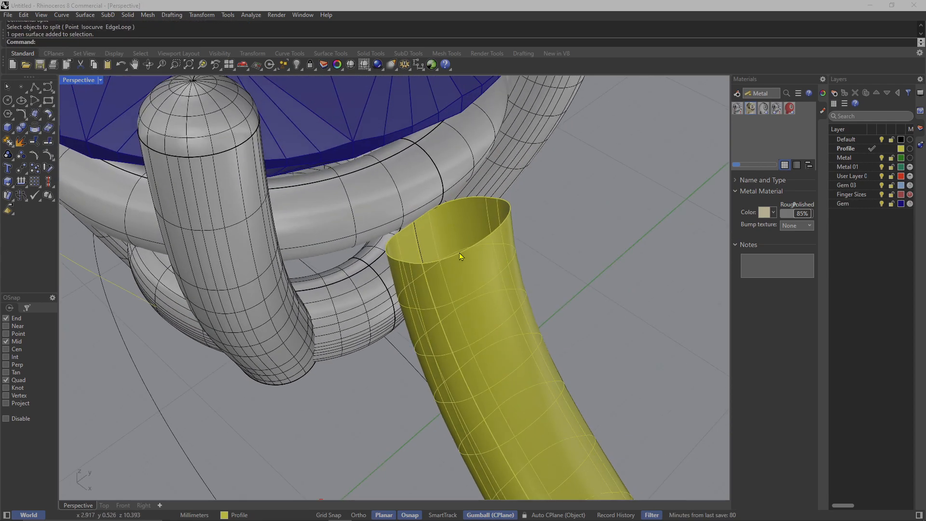
{"action": "left_click", "coordinate": [423, 288]}
{"action": "left_click", "coordinate": [255, 514]}
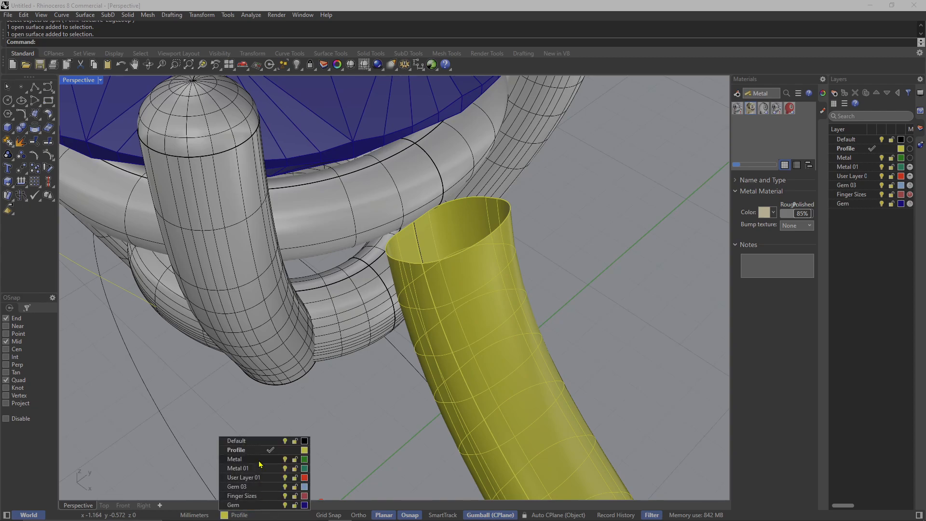
{"action": "left_click", "coordinate": [254, 441]}
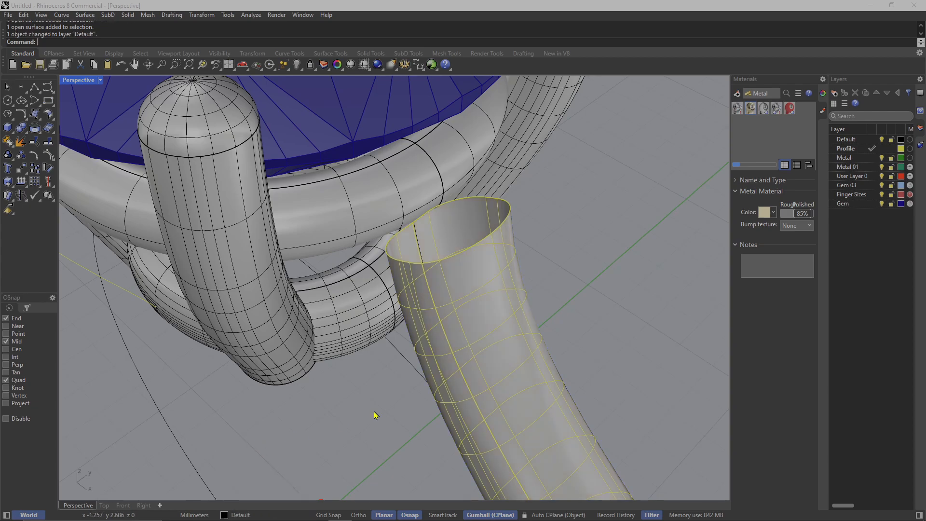
{"action": "scroll", "coordinate": [596, 265], "scroll_direction": "down", "scroll_amount": 5}
{"action": "left_click", "coordinate": [251, 518]}
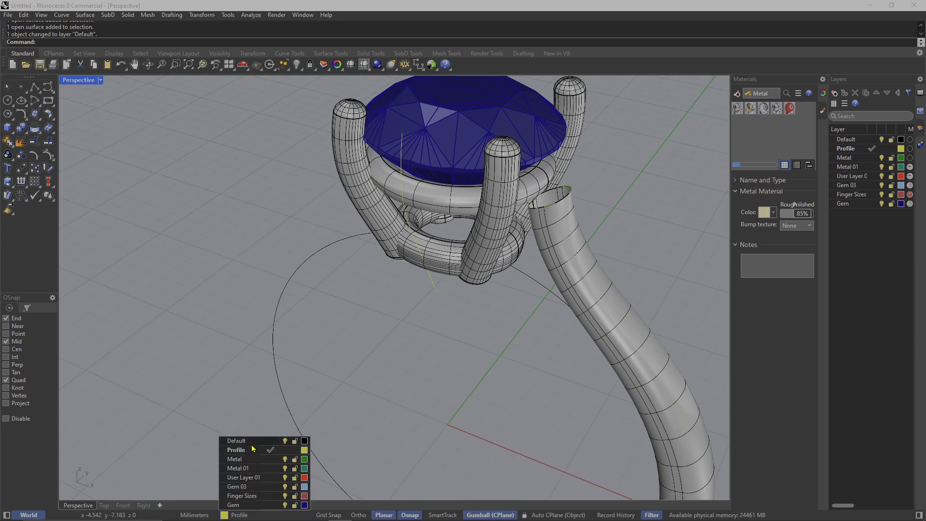
{"action": "left_click", "coordinate": [255, 440]}
Examine from several angles how the half band's upper end meets the prongs and the stone setting.
{"action": "scroll", "coordinate": [407, 299], "scroll_direction": "down", "scroll_amount": 5}
{"action": "scroll", "coordinate": [517, 244], "scroll_direction": "up", "scroll_amount": 4}
{"action": "right_click_drag", "start_coordinate": [407, 300], "coordinate": [493, 172]}
{"action": "scroll", "coordinate": [516, 244], "scroll_direction": "up", "scroll_amount": 2}
{"action": "scroll", "coordinate": [468, 194], "scroll_direction": "up", "scroll_amount": 6}
{"action": "scroll", "coordinate": [467, 194], "scroll_direction": "down", "scroll_amount": 7}
{"action": "scroll", "coordinate": [495, 173], "scroll_direction": "down", "scroll_amount": 5}
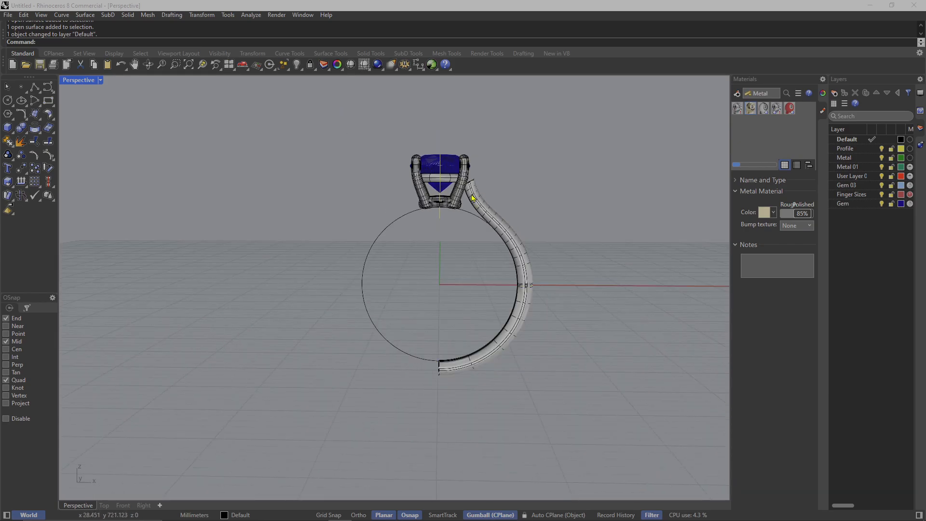
{"action": "scroll", "coordinate": [452, 241], "scroll_direction": "up", "scroll_amount": 8}
{"action": "scroll", "coordinate": [393, 234], "scroll_direction": "up", "scroll_amount": 7}
{"action": "right_click_drag", "start_coordinate": [452, 241], "coordinate": [491, 225]}
{"action": "scroll", "coordinate": [392, 234], "scroll_direction": "down", "scroll_amount": 7}
{"action": "scroll", "coordinate": [428, 259], "scroll_direction": "up", "scroll_amount": 6}
{"action": "scroll", "coordinate": [427, 258], "scroll_direction": "down", "scroll_amount": 6}
{"action": "scroll", "coordinate": [491, 223], "scroll_direction": "down", "scroll_amount": 2}
Delete the swept half band surface, keeping its rail curve and profiles.
{"action": "key", "text": "Delete"}
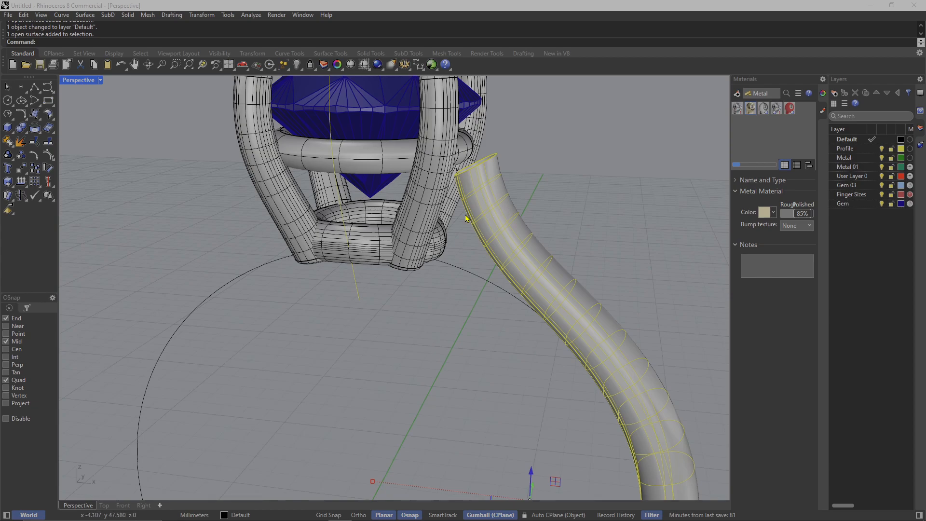
{"action": "scroll", "coordinate": [472, 219], "scroll_direction": "down", "scroll_amount": 3}
{"action": "scroll", "coordinate": [458, 217], "scroll_direction": "up", "scroll_amount": 3}
Turn on the control points of the band's rail curve in the Front view.
{"action": "left_click", "coordinate": [451, 216]}
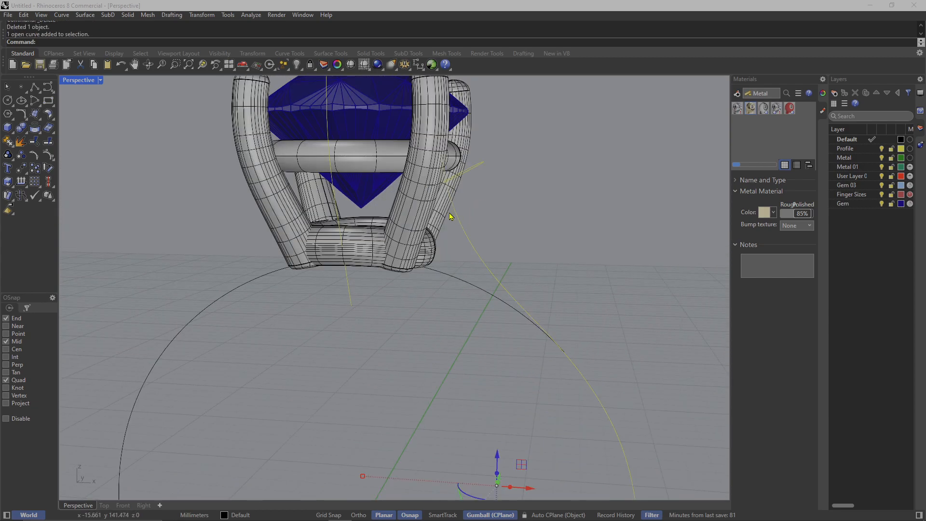
{"action": "double_click", "coordinate": [89, 84]}
{"action": "double_click", "coordinate": [70, 292]}
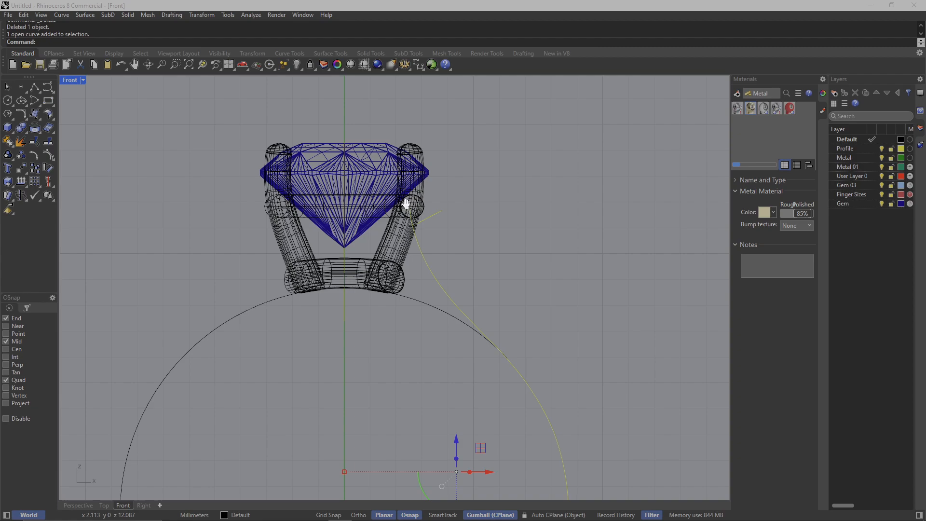
{"action": "scroll", "coordinate": [405, 203], "scroll_direction": "up", "scroll_amount": 3}
{"action": "scroll", "coordinate": [432, 249], "scroll_direction": "up", "scroll_amount": 2}
{"action": "left_click", "coordinate": [431, 259]}
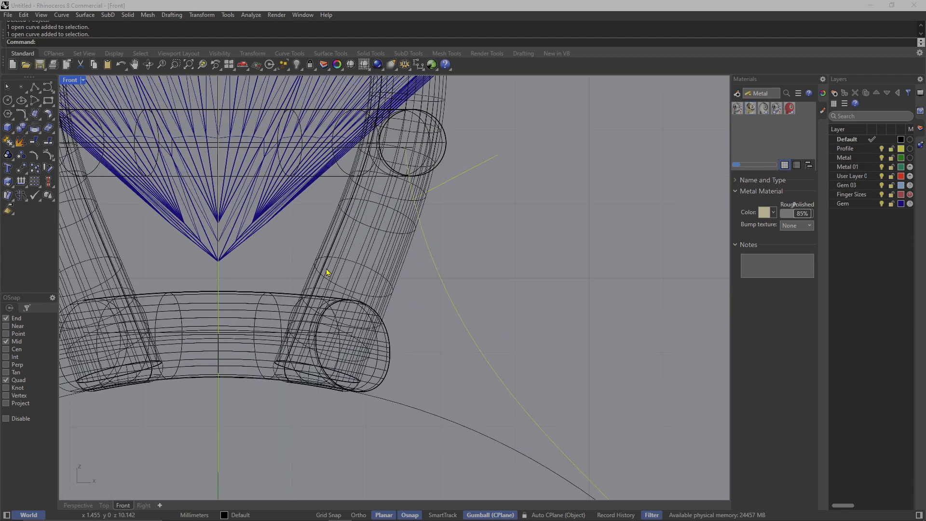
{"action": "key", "text": "Return"}
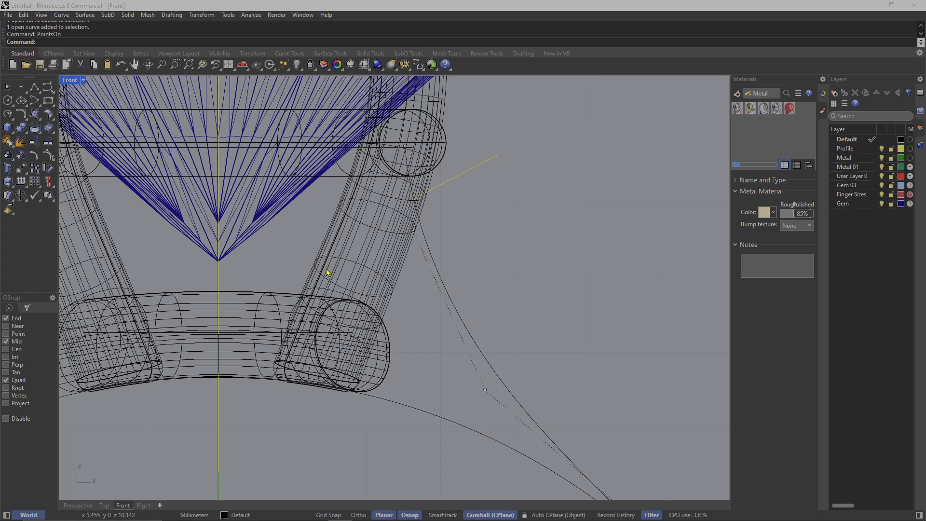
Move the rail curve's upper control points slightly inward toward the prong and turn the control points off.
{"action": "scroll", "coordinate": [407, 137], "scroll_direction": "up", "scroll_amount": 3}
{"action": "left_click", "coordinate": [403, 145]}
{"action": "left_click", "coordinate": [413, 278], "text": "shift"}
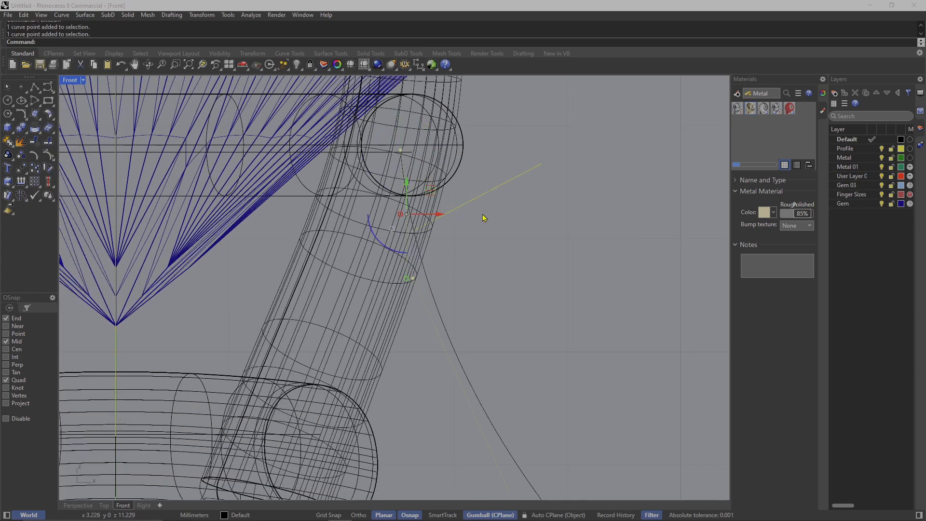
{"action": "left_click_drag", "start_coordinate": [423, 134], "coordinate": [390, 137]}
{"action": "left_click", "coordinate": [516, 298]}
{"action": "left_click_drag", "start_coordinate": [406, 259], "coordinate": [463, 296]}
{"action": "scroll", "coordinate": [469, 279], "scroll_direction": "down", "scroll_amount": 6}
{"action": "right_click_drag", "start_coordinate": [471, 273], "coordinate": [456, 232]}
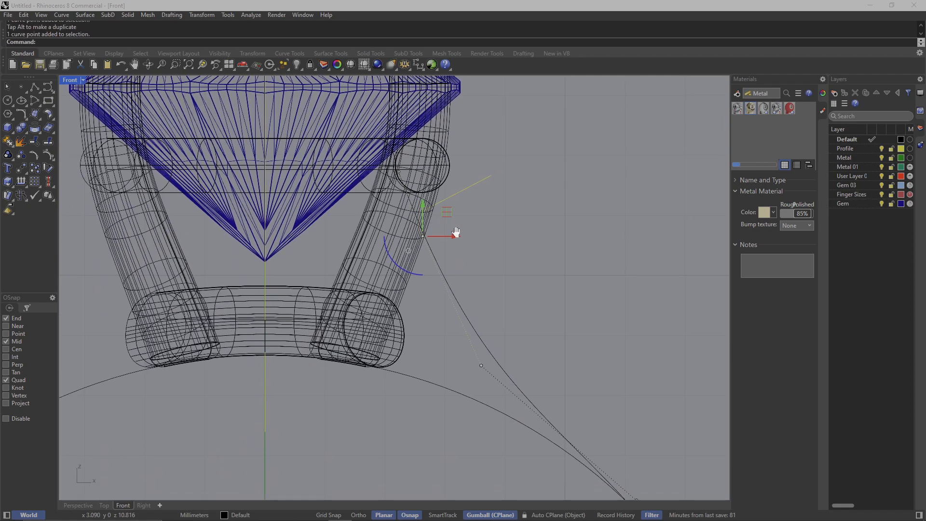
{"action": "scroll", "coordinate": [451, 212], "scroll_direction": "up", "scroll_amount": 3}
{"action": "key", "text": "Escape"}
Shift the upper profile slightly inward to meet the rail curve's adjusted upper end.
{"action": "scroll", "coordinate": [443, 222], "scroll_direction": "down", "scroll_amount": 4}
{"action": "scroll", "coordinate": [464, 199], "scroll_direction": "up", "scroll_amount": 2}
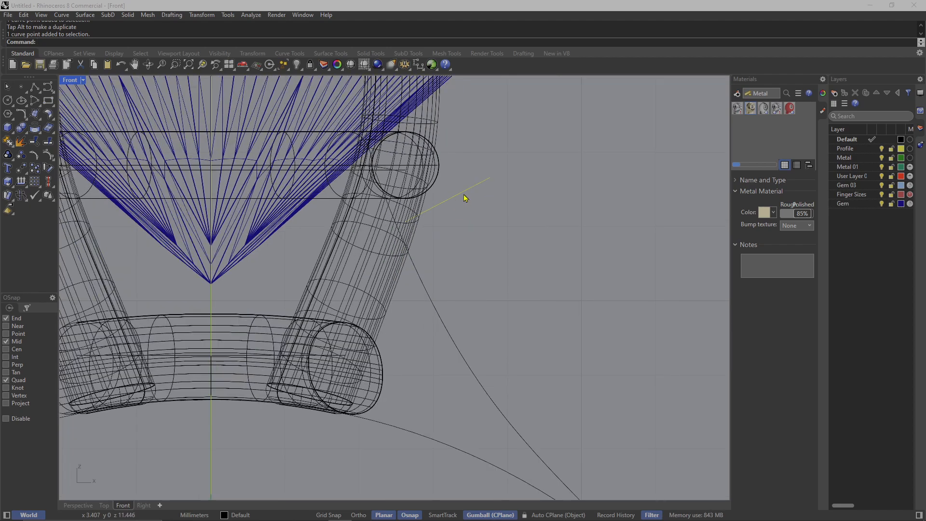
{"action": "left_click", "coordinate": [463, 192]}
{"action": "left_click_drag", "start_coordinate": [459, 167], "coordinate": [453, 174]}
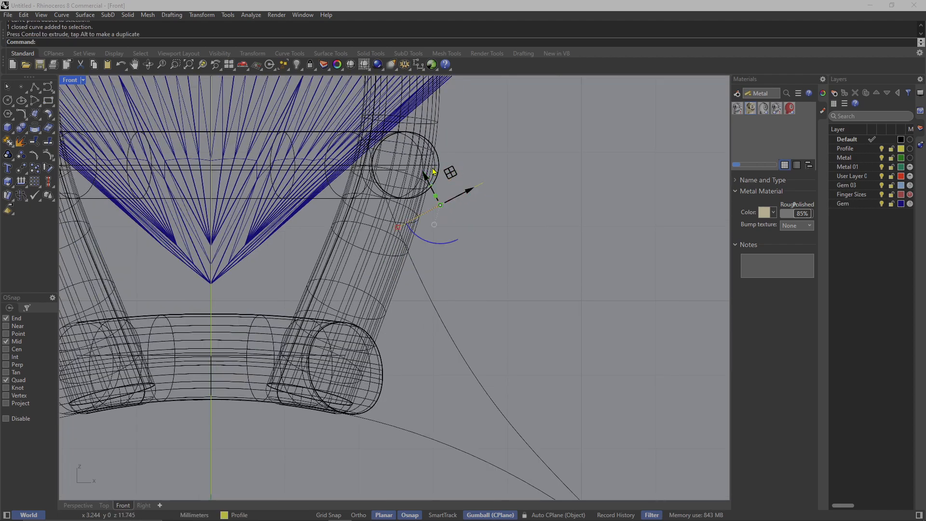
Start a Sweep1 along the adjusted rail curve in the Perspective view, using the upper, side and bottom profiles as sweep shapes.
{"action": "double_click", "coordinate": [74, 81]}
{"action": "double_click", "coordinate": [427, 80]}
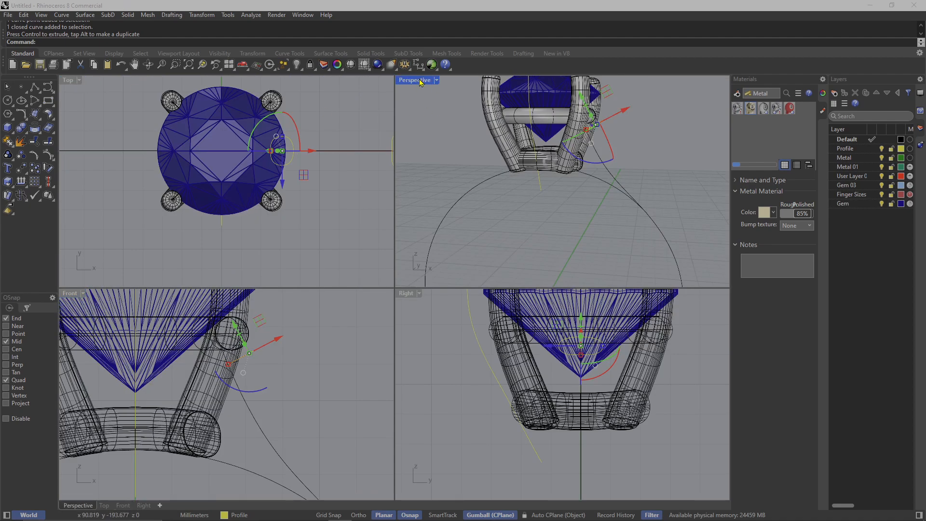
{"action": "scroll", "coordinate": [465, 193], "scroll_direction": "down", "scroll_amount": 5}
{"action": "right_click_drag", "start_coordinate": [464, 193], "coordinate": [440, 262]}
{"action": "key", "text": "Escape"}
{"action": "scroll", "coordinate": [440, 263], "scroll_direction": "up", "scroll_amount": 4}
{"action": "left_click", "coordinate": [457, 251]}
{"action": "scroll", "coordinate": [455, 253], "scroll_direction": "down", "scroll_amount": 9}
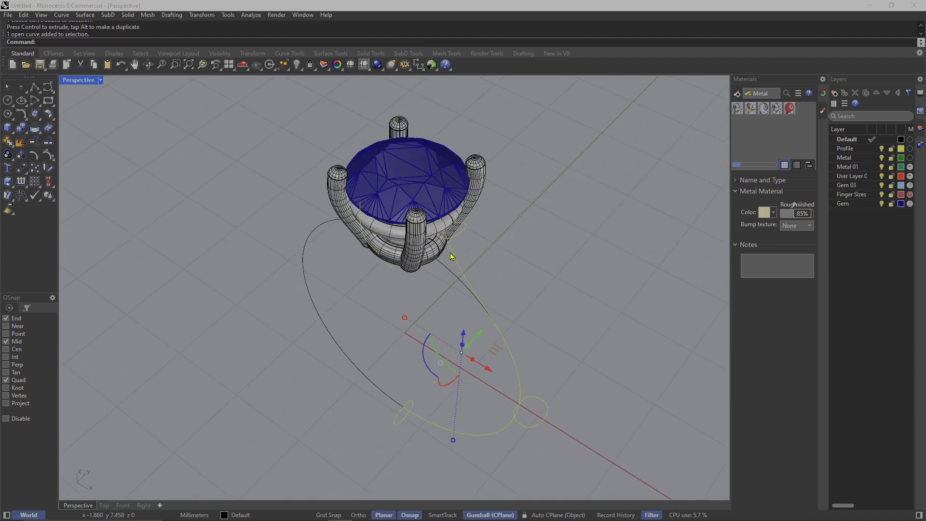
{"action": "scroll", "coordinate": [456, 281], "scroll_direction": "up", "scroll_amount": 4}
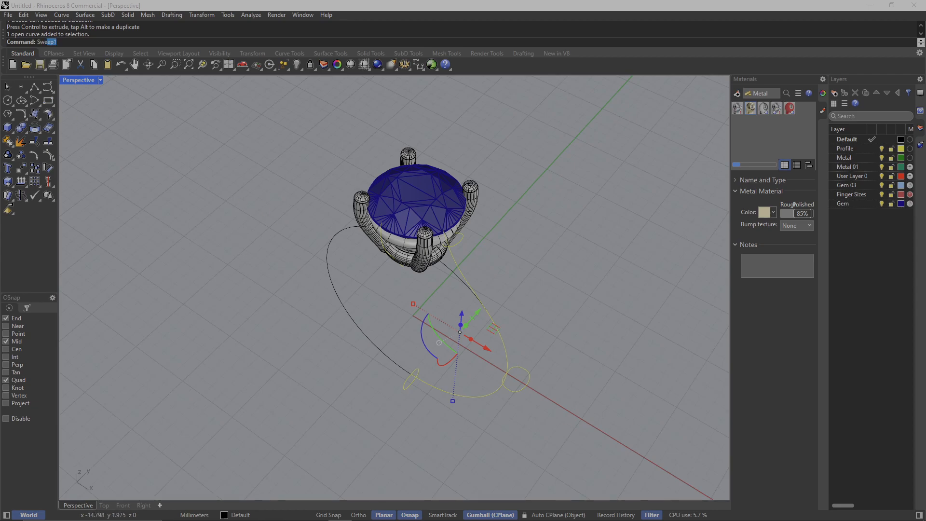
{"action": "key", "text": "Return"}
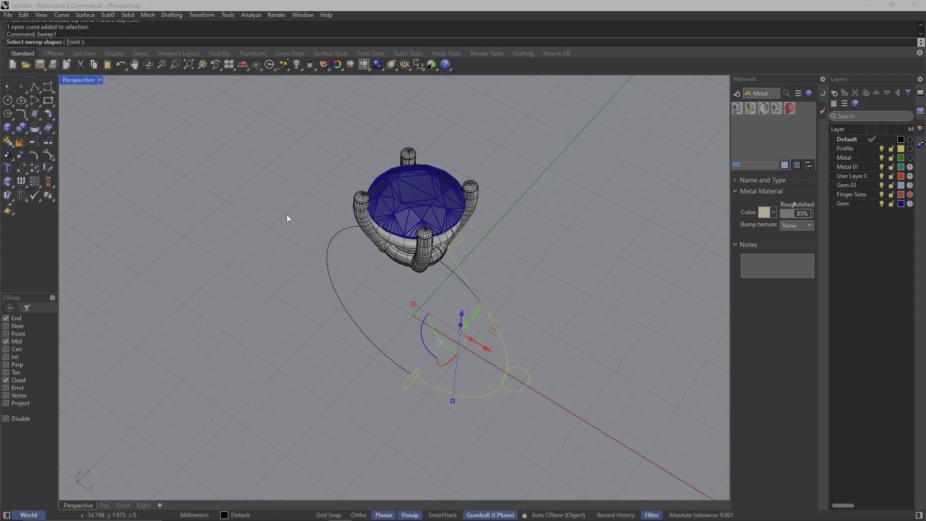
{"action": "left_click", "coordinate": [458, 245]}
{"action": "left_click", "coordinate": [519, 390]}
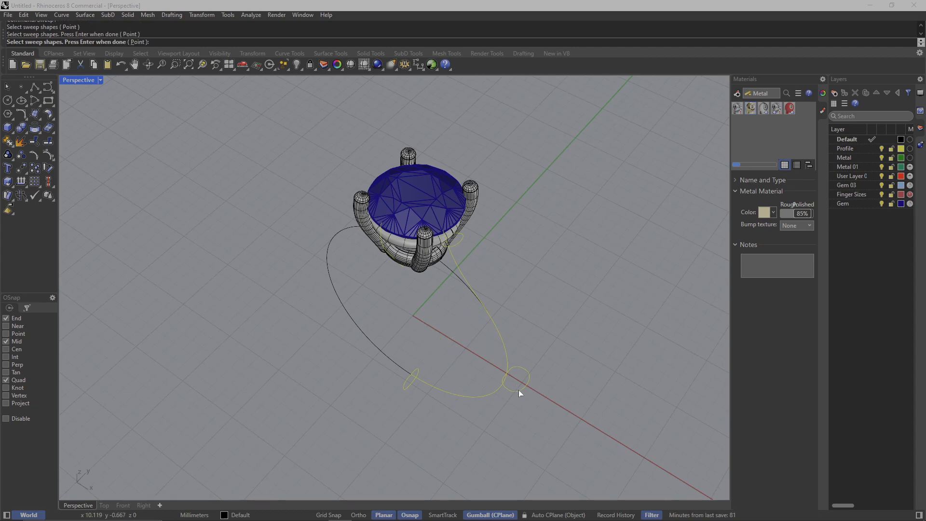
{"action": "scroll", "coordinate": [444, 377], "scroll_direction": "up", "scroll_amount": 4}
{"action": "key", "text": "Return"}
Align the seam points of the bottom, side and upper profiles on the rail curve with matching directions.
{"action": "scroll", "coordinate": [415, 350], "scroll_direction": "down", "scroll_amount": 6}
{"action": "right_click_drag", "start_coordinate": [416, 350], "coordinate": [363, 314]}
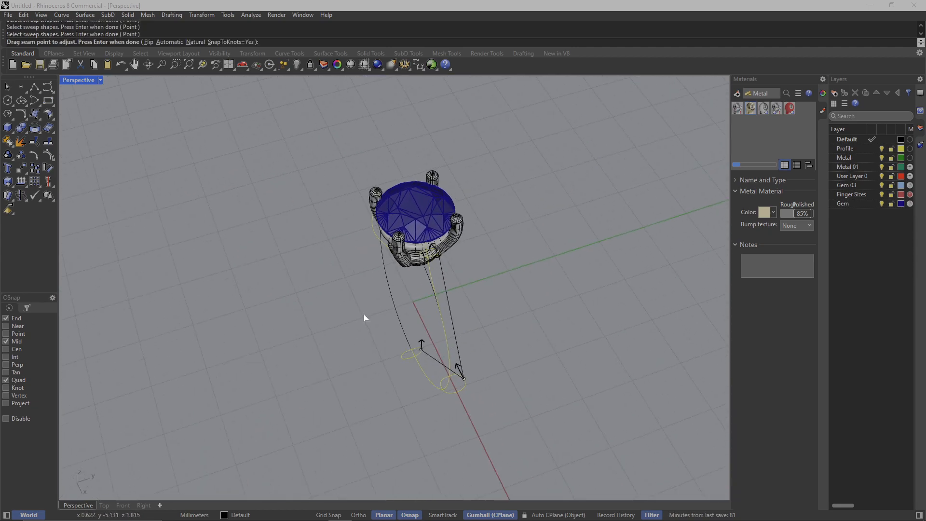
{"action": "scroll", "coordinate": [407, 345], "scroll_direction": "up", "scroll_amount": 4}
{"action": "left_click_drag", "start_coordinate": [430, 352], "coordinate": [415, 354]}
{"action": "left_click_drag", "start_coordinate": [499, 397], "coordinate": [476, 392]}
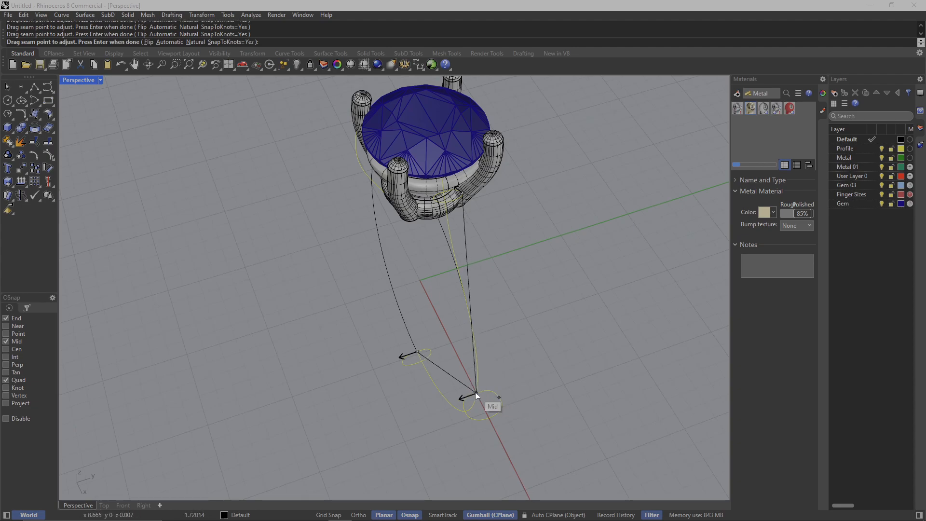
{"action": "scroll", "coordinate": [467, 197], "scroll_direction": "up", "scroll_amount": 5}
{"action": "left_click_drag", "start_coordinate": [451, 205], "coordinate": [409, 198]}
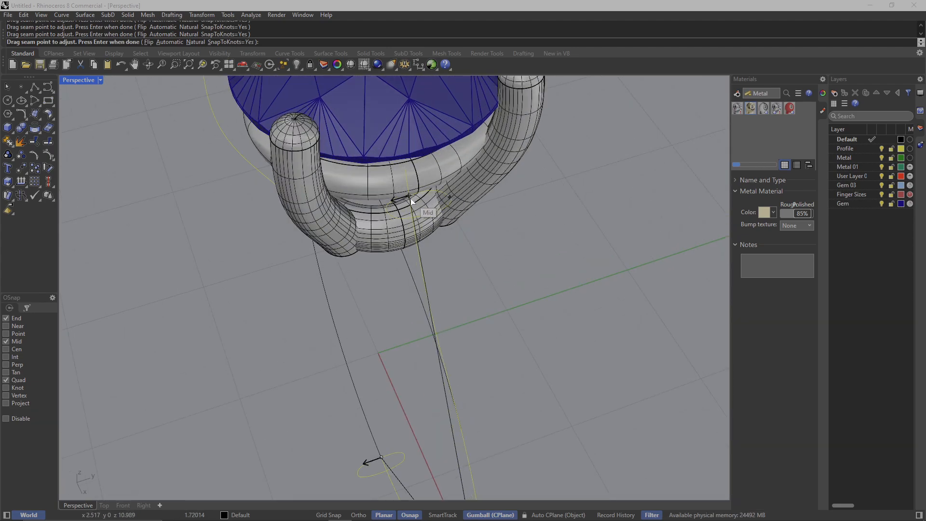
Check the aligned seams along the rail, accept them and create the swept half band.
{"action": "scroll", "coordinate": [488, 292], "scroll_direction": "down", "scroll_amount": 5}
{"action": "scroll", "coordinate": [462, 304], "scroll_direction": "up", "scroll_amount": 3}
{"action": "right_click_drag", "start_coordinate": [488, 291], "coordinate": [389, 348]}
{"action": "scroll", "coordinate": [390, 349], "scroll_direction": "up", "scroll_amount": 4}
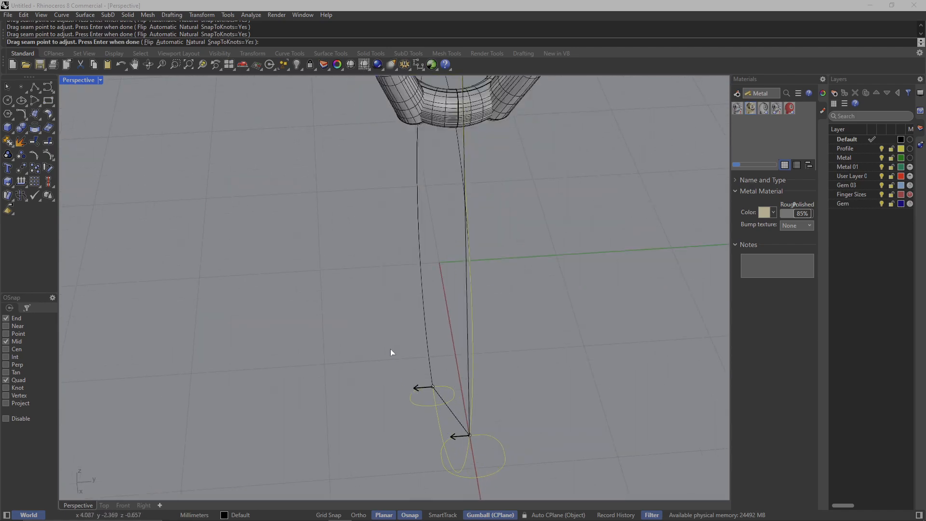
{"action": "key", "text": "Return"}
{"action": "scroll", "coordinate": [335, 289], "scroll_direction": "down", "scroll_amount": 4}
{"action": "right_click_drag", "start_coordinate": [335, 290], "coordinate": [482, 232]}
{"action": "key", "text": "Return"}
Examine the new half band's open upper end where it meets the setting's ring and prongs.
{"action": "scroll", "coordinate": [404, 201], "scroll_direction": "up", "scroll_amount": 5}
{"action": "right_click_drag", "start_coordinate": [401, 202], "coordinate": [378, 264]}
{"action": "left_click", "coordinate": [418, 220]}
{"action": "scroll", "coordinate": [418, 221], "scroll_direction": "down", "scroll_amount": 4}
{"action": "key", "text": "Escape"}
{"action": "scroll", "coordinate": [388, 217], "scroll_direction": "up", "scroll_amount": 7}
{"action": "mouse_move", "coordinate": [389, 217]}
{"action": "right_mouse_down"}
{"action": "mouse_move", "coordinate": [382, 234]}
{"action": "mouse_move", "coordinate": [403, 211]}
{"action": "right_mouse_up"}
{"action": "scroll", "coordinate": [407, 208], "scroll_direction": "down", "scroll_amount": 4}
{"action": "scroll", "coordinate": [406, 207], "scroll_direction": "up", "scroll_amount": 4}
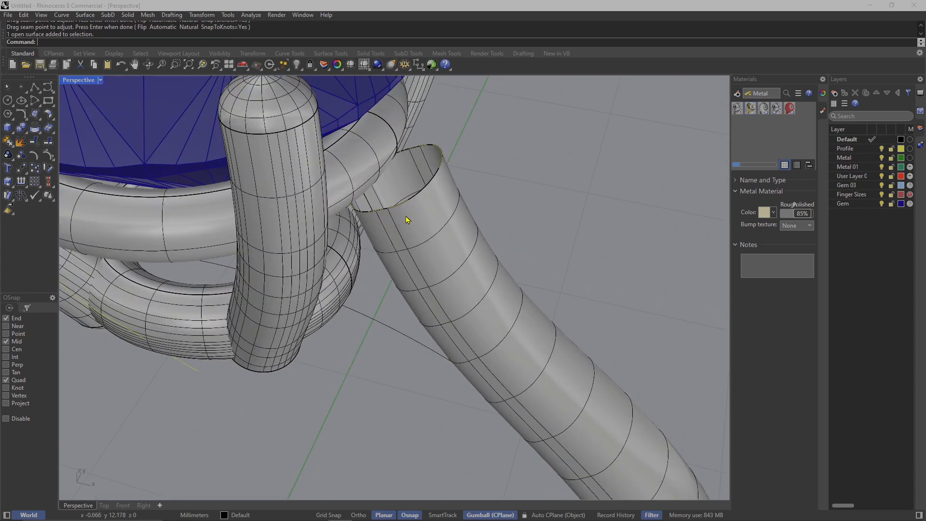
{"action": "left_click", "coordinate": [433, 196]}
{"action": "scroll", "coordinate": [386, 247], "scroll_direction": "down", "scroll_amount": 3}
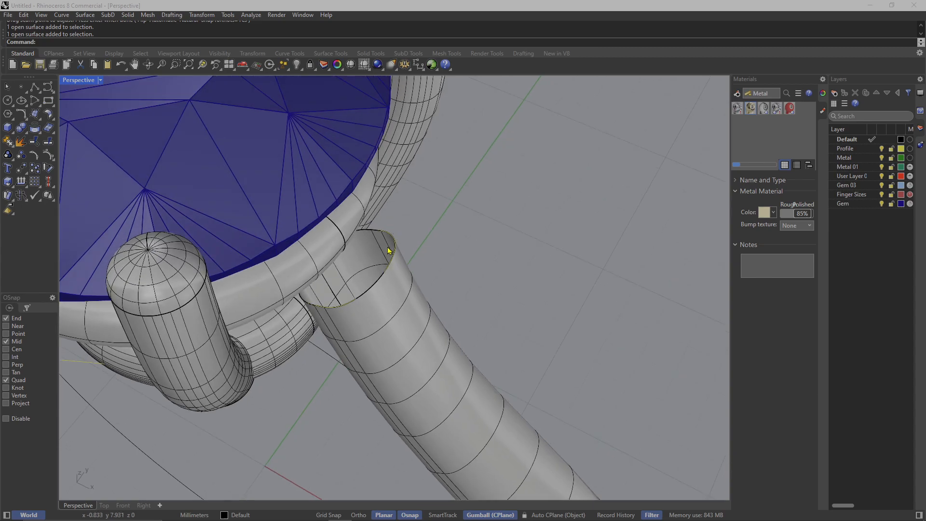
{"action": "scroll", "coordinate": [360, 248], "scroll_direction": "up", "scroll_amount": 2}
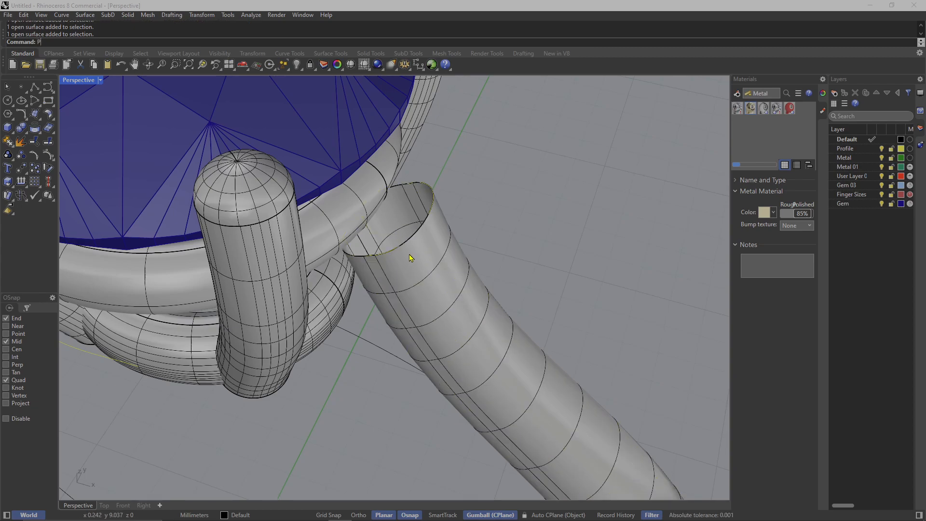
{"action": "type", "text": "Pslit"}
{"action": "key", "text": "BackSpace"}
{"action": "key", "text": "BackSpace"}
{"action": "key", "text": "BackSpace"}
{"action": "key", "text": "BackSpace"}
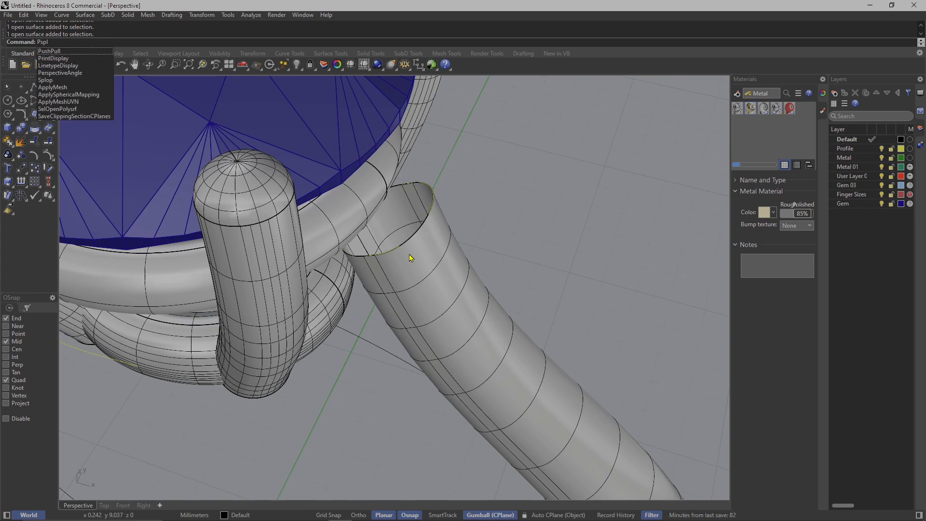
{"action": "key", "text": "BackSpace"}
{"action": "type", "text": "Split"}
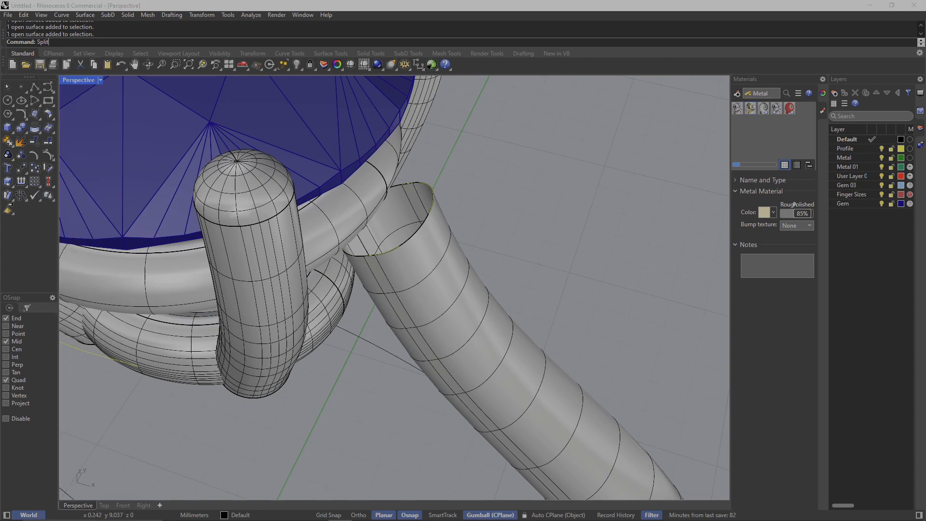
{"action": "type", "text": "sur"}
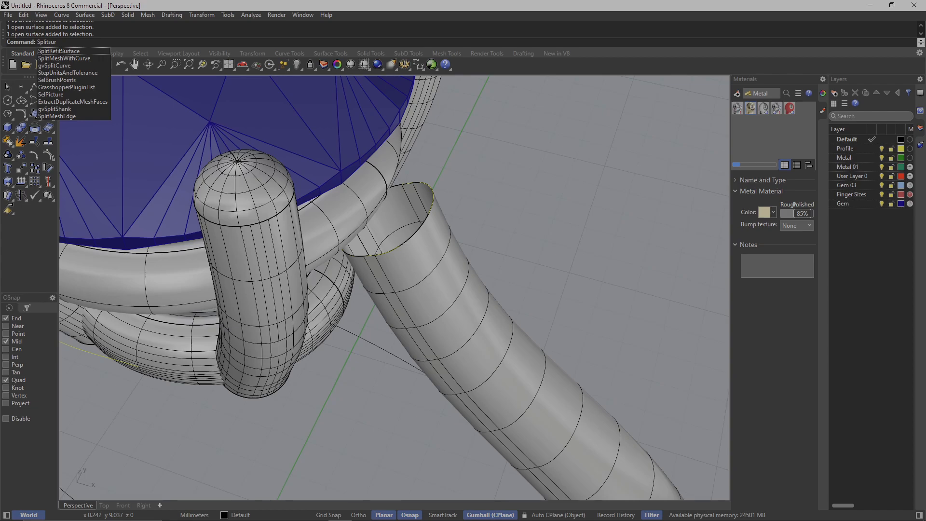
{"action": "key", "text": "BackSpace"}
{"action": "key", "text": "BackSpace"}
{"action": "key", "text": "BackSpace"}
{"action": "key", "text": "BackSpace"}
{"action": "key", "text": "BackSpace"}
{"action": "key", "text": "BackSpace"}
{"action": "key", "text": "BackSpace"}
{"action": "key", "text": "BackSpace"}
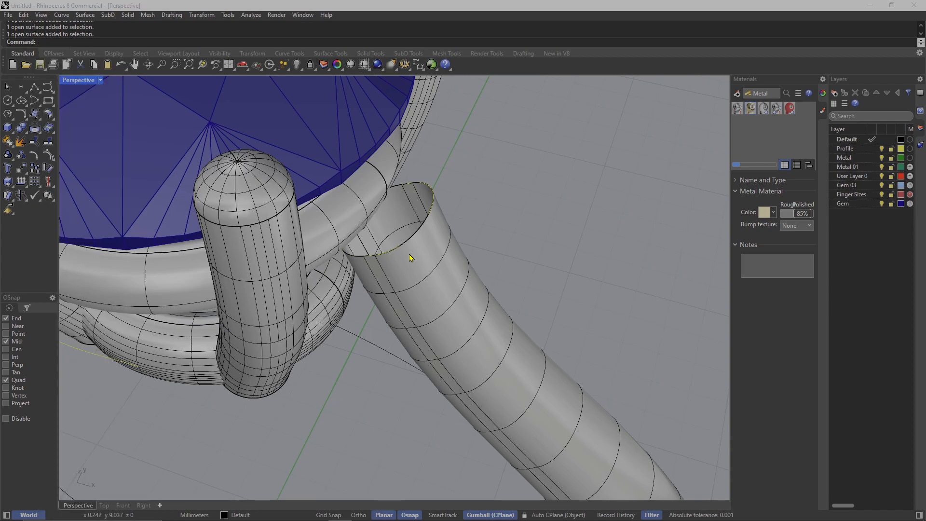
Split the closed upper profile curve at two opposite quadrant points on the band's open upper end.
{"action": "left_click", "coordinate": [30, 18]}
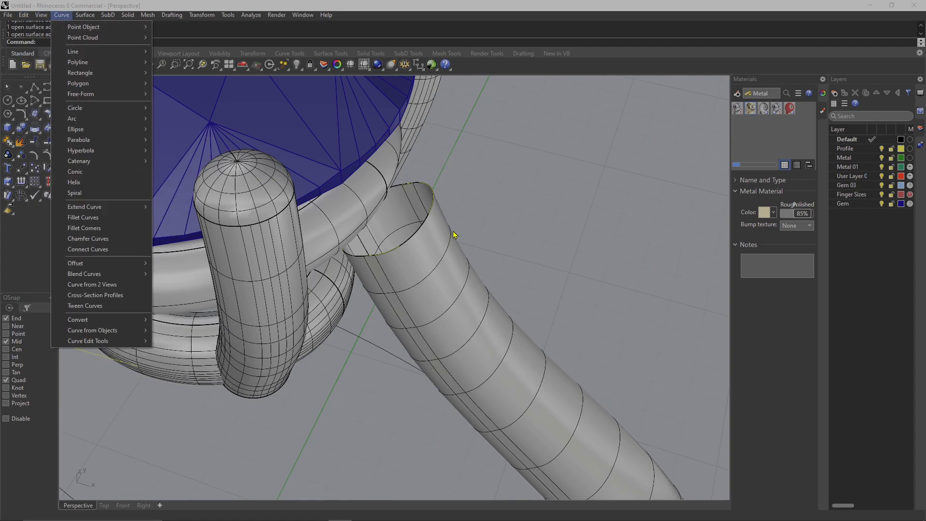
{"action": "left_click", "coordinate": [524, 235]}
{"action": "left_click", "coordinate": [419, 235]}
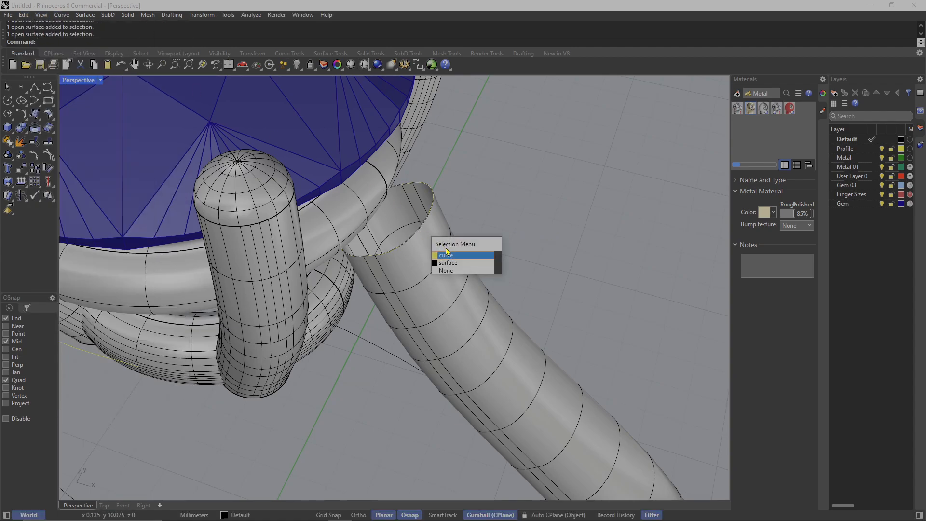
{"action": "left_click", "coordinate": [441, 250]}
{"action": "type", "text": "S"}
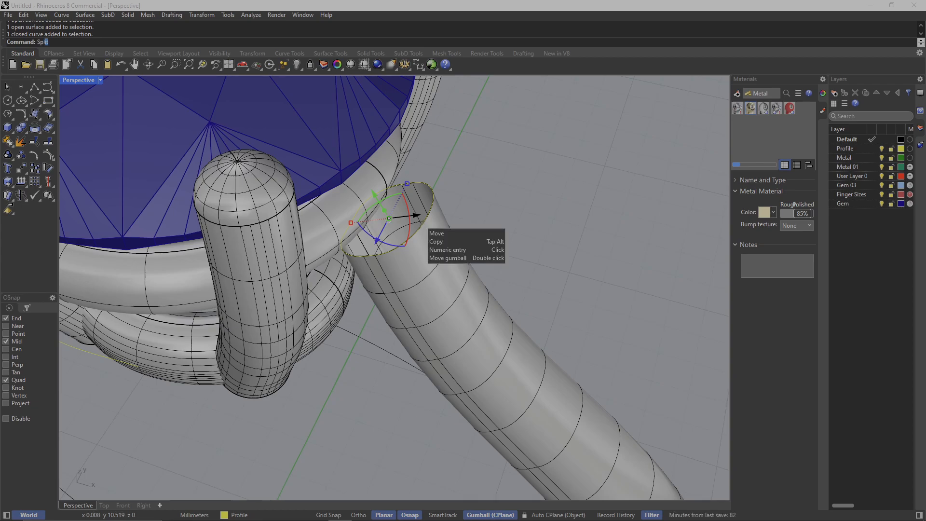
{"action": "type", "text": "pl"}
{"action": "key", "text": "Return"}
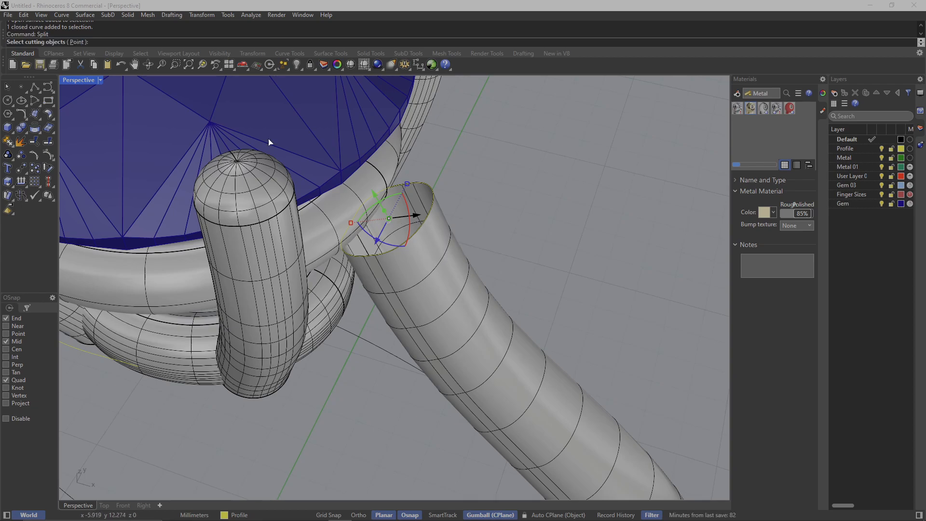
{"action": "left_click", "coordinate": [76, 42]}
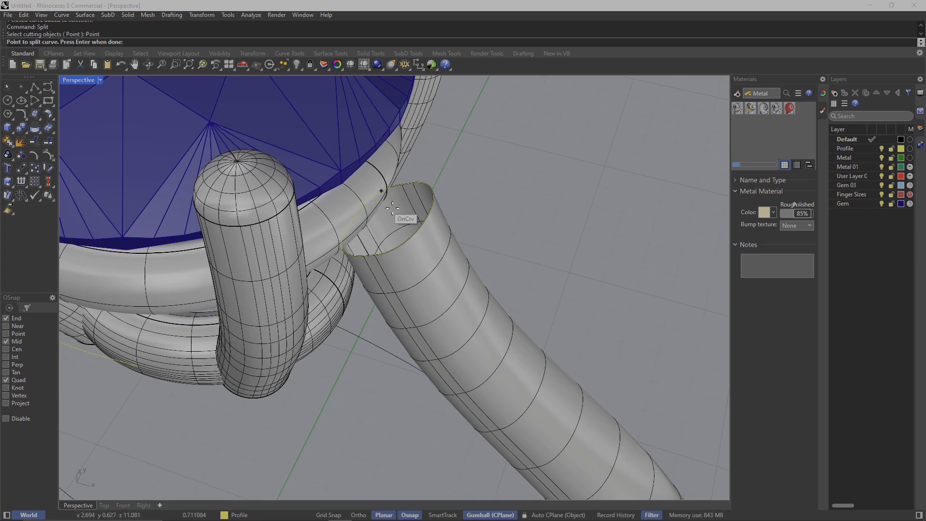
{"action": "left_click", "coordinate": [428, 213]}
{"action": "left_click", "coordinate": [350, 222]}
{"action": "key", "text": "Return"}
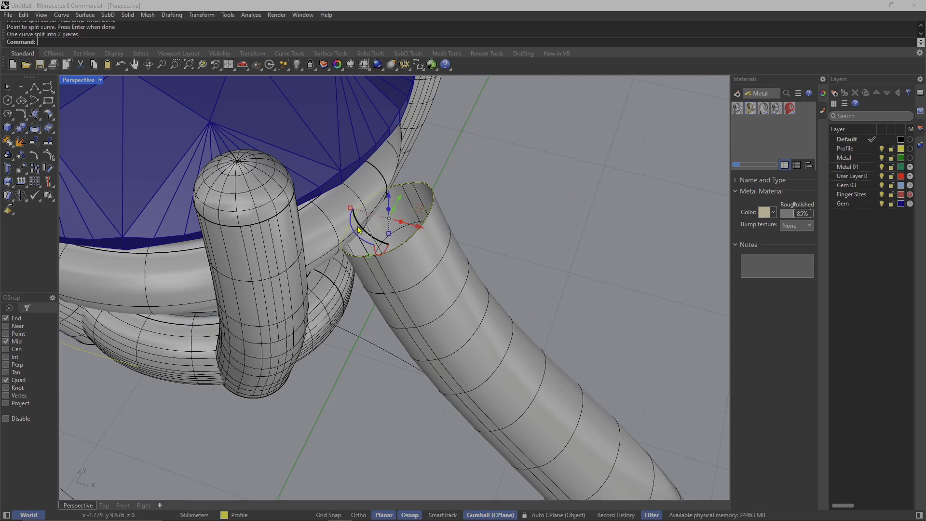
Examine the two split halves of the upper profile and how they follow the band's open edge.
{"action": "left_click", "coordinate": [435, 231]}
{"action": "left_click", "coordinate": [436, 268]}
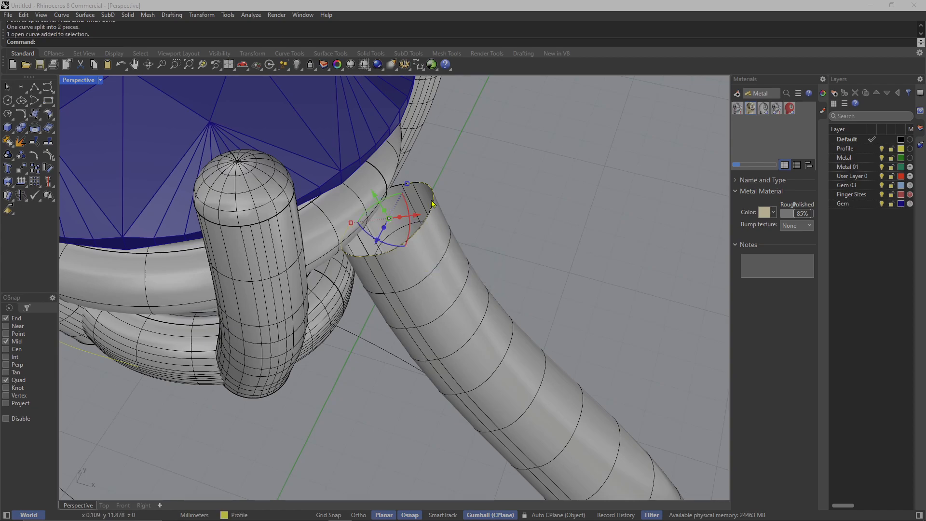
{"action": "left_click", "coordinate": [433, 210]}
{"action": "left_click", "coordinate": [457, 226]}
{"action": "key", "text": "Escape"}
{"action": "scroll", "coordinate": [434, 206], "scroll_direction": "up", "scroll_amount": 7}
{"action": "left_click", "coordinate": [437, 208]}
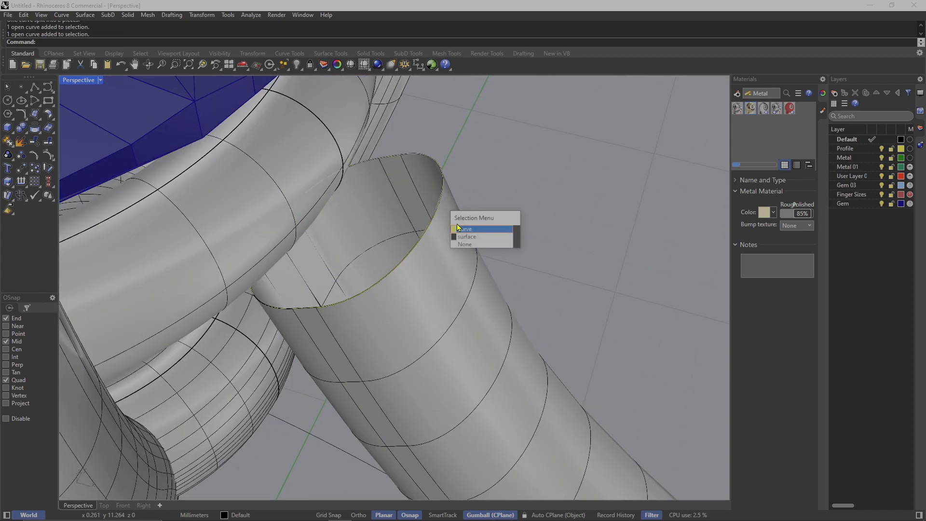
{"action": "left_click", "coordinate": [461, 226]}
{"action": "left_click", "coordinate": [423, 243]}
{"action": "left_click", "coordinate": [450, 265]}
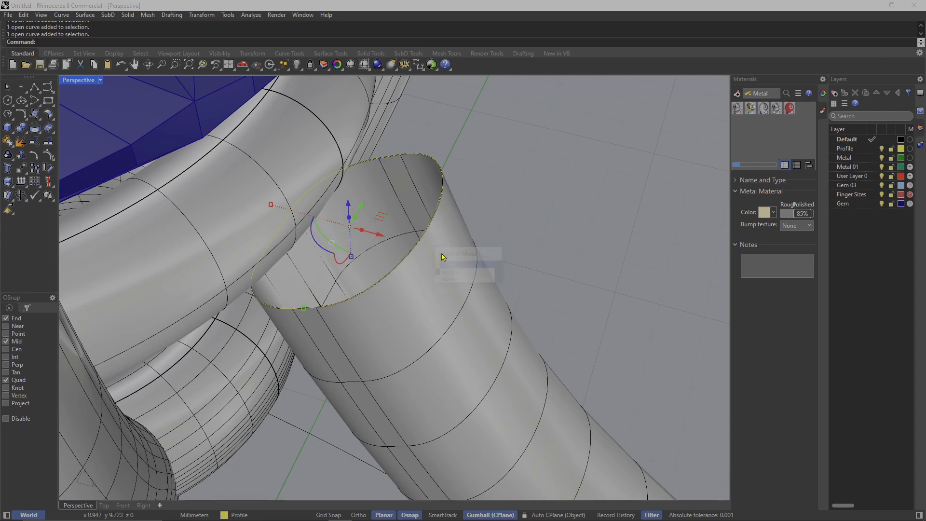
{"action": "scroll", "coordinate": [440, 257], "scroll_direction": "down", "scroll_amount": 8}
{"action": "key", "text": "Escape"}
{"action": "scroll", "coordinate": [378, 233], "scroll_direction": "up", "scroll_amount": 6}
{"action": "right_click_drag", "start_coordinate": [378, 234], "coordinate": [248, 194]}
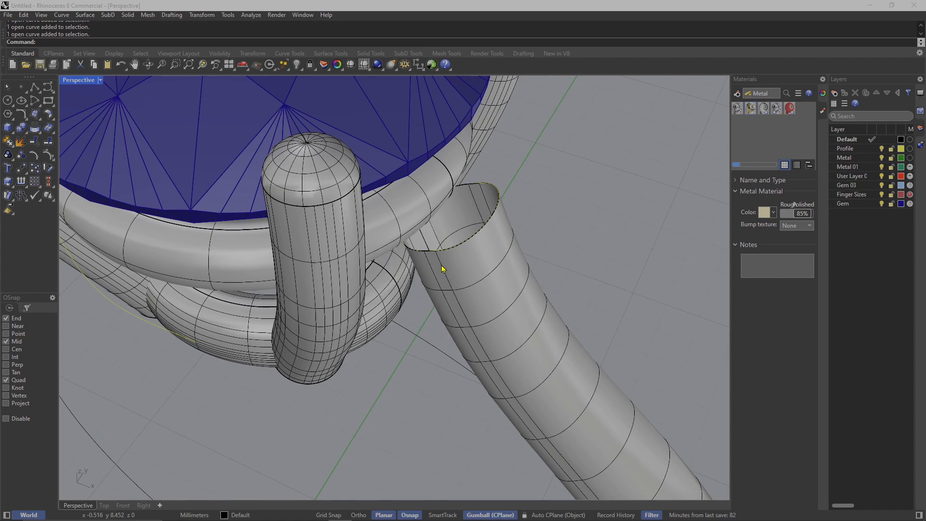
{"action": "scroll", "coordinate": [431, 259], "scroll_direction": "up", "scroll_amount": 4}
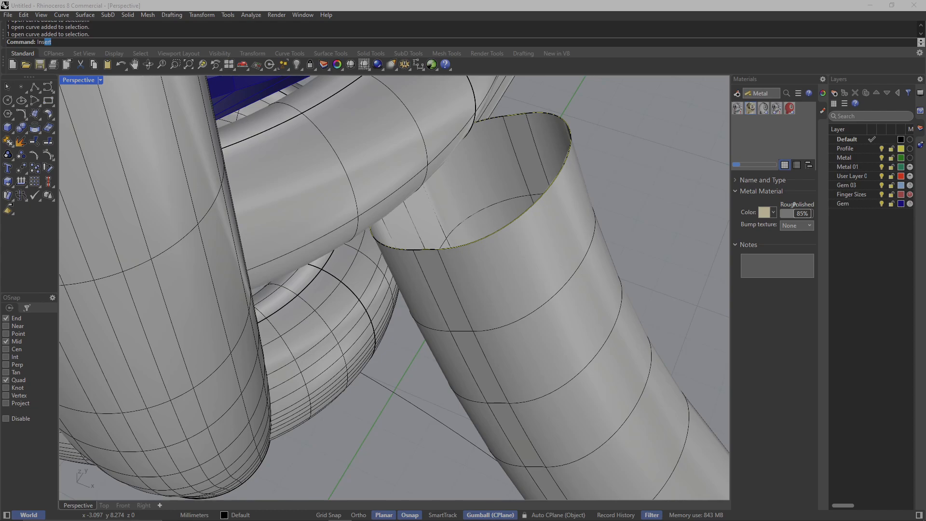
{"action": "key", "text": "Escape"}
{"action": "right_click_drag", "start_coordinate": [446, 267], "coordinate": [467, 265]}
{"action": "scroll", "coordinate": [483, 256], "scroll_direction": "down", "scroll_amount": 8}
{"action": "scroll", "coordinate": [468, 265], "scroll_direction": "up", "scroll_amount": 4}
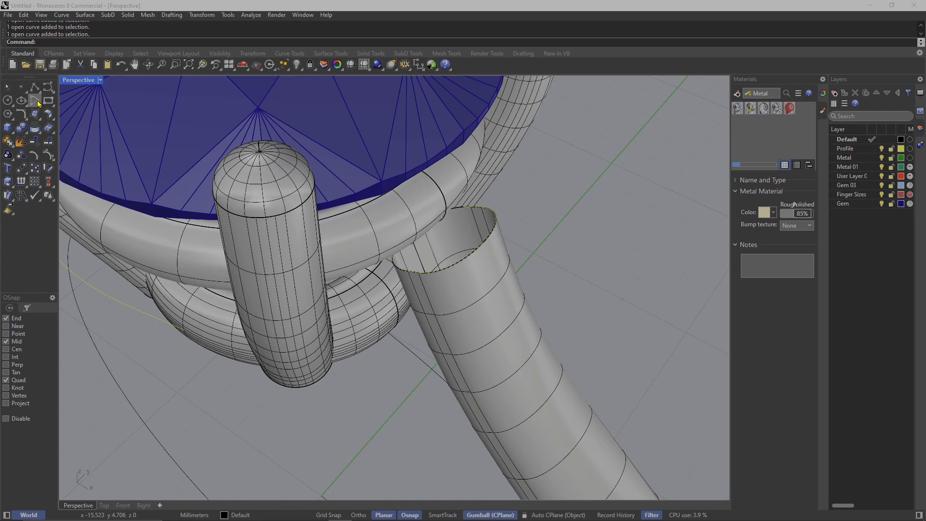
Extract two opposite lengthwise U-direction isocurves from the half band surface, running up to its open upper end.
{"action": "type", "text": "Ext"}
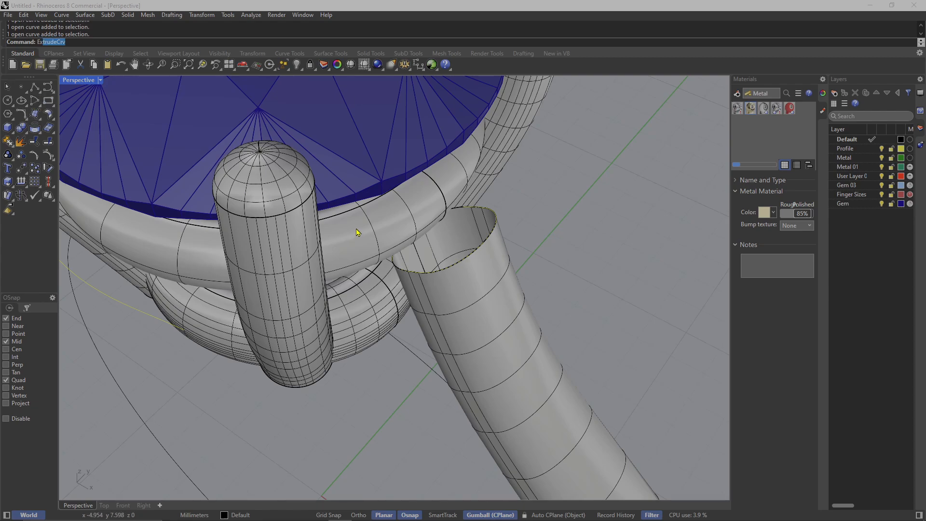
{"action": "type", "text": "ra"}
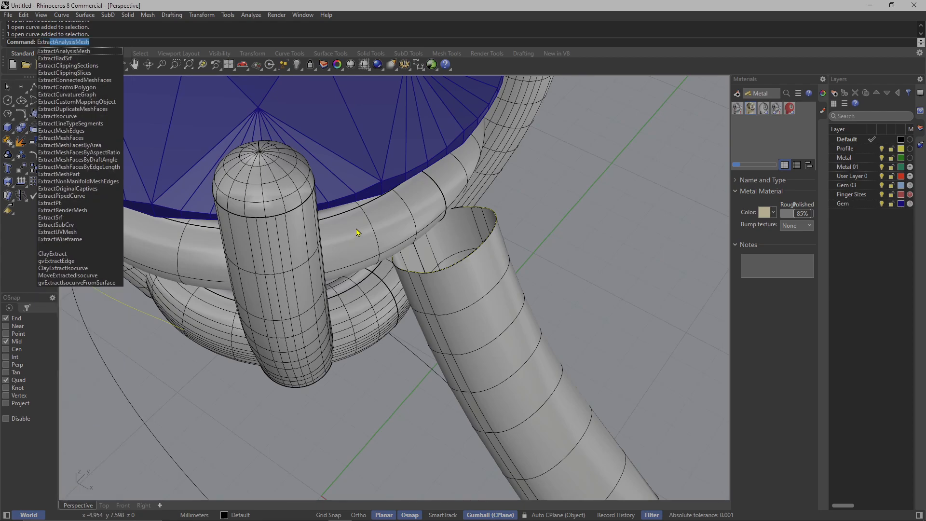
{"action": "type", "text": "ctI"}
{"action": "key", "text": "Return"}
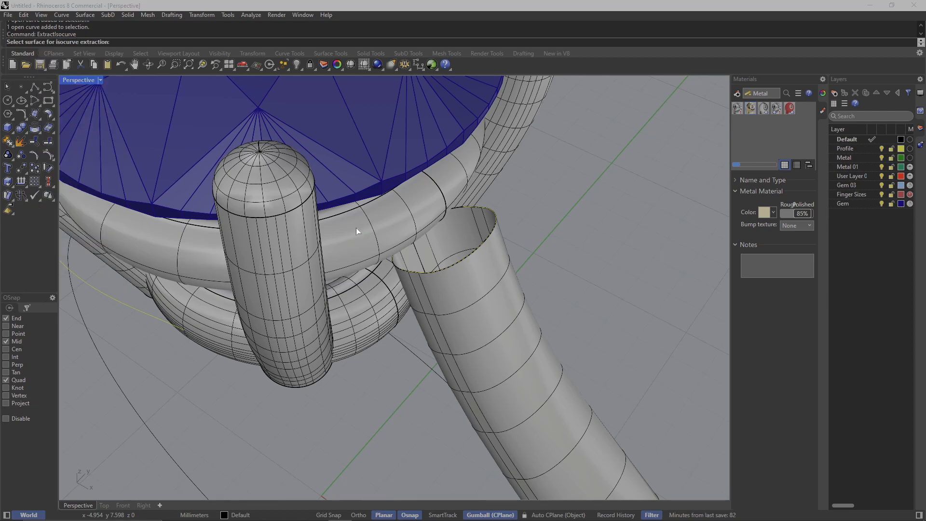
{"action": "scroll", "coordinate": [496, 320], "scroll_direction": "up", "scroll_amount": 3}
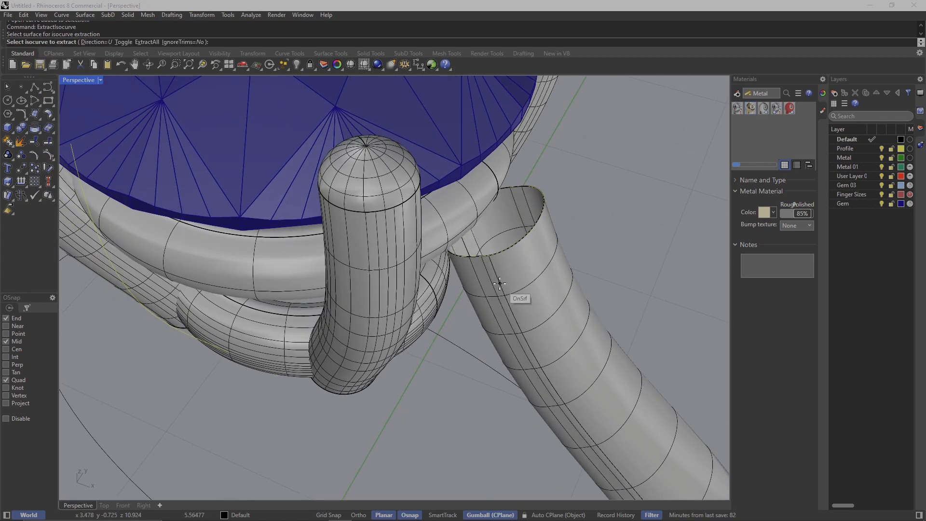
{"action": "left_click", "coordinate": [448, 224]}
{"action": "scroll", "coordinate": [448, 227], "scroll_direction": "down", "scroll_amount": 5}
{"action": "scroll", "coordinate": [482, 217], "scroll_direction": "up", "scroll_amount": 4}
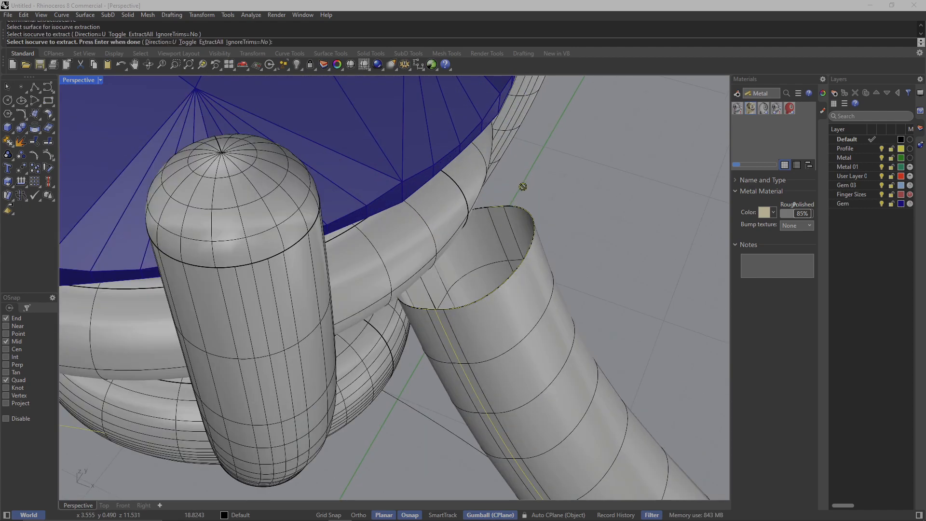
{"action": "key", "text": "Return"}
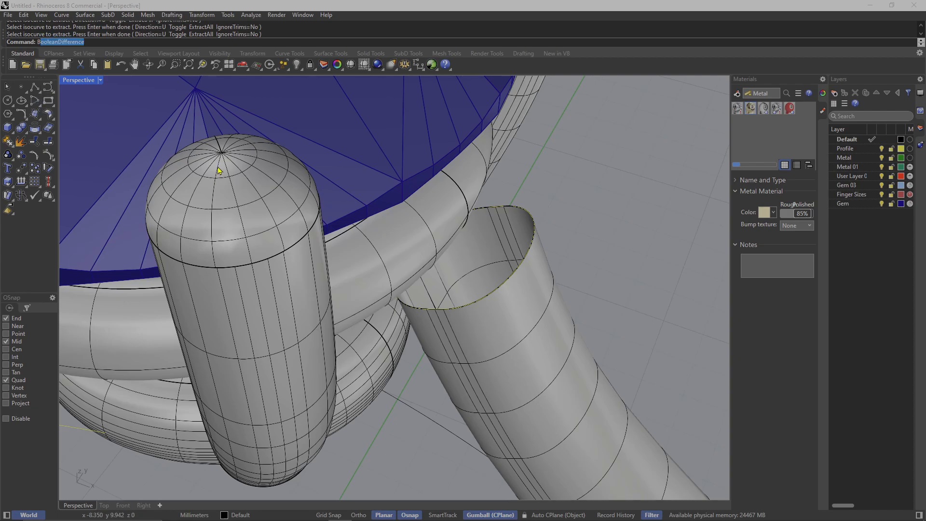
Blend the upper ends of the two extracted isocurves with a curve arching over the band's open end.
{"action": "type", "text": "Blen"}
{"action": "key", "text": "Return"}
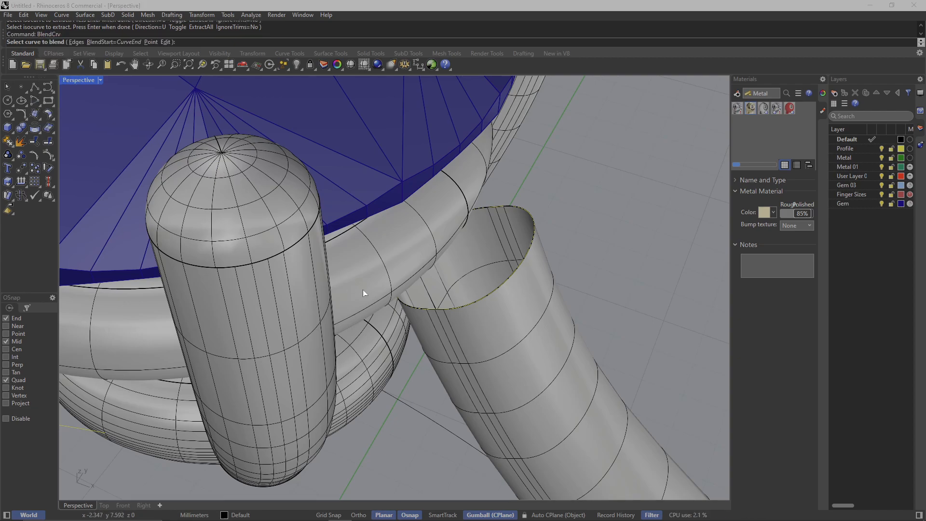
{"action": "left_click", "coordinate": [439, 322]}
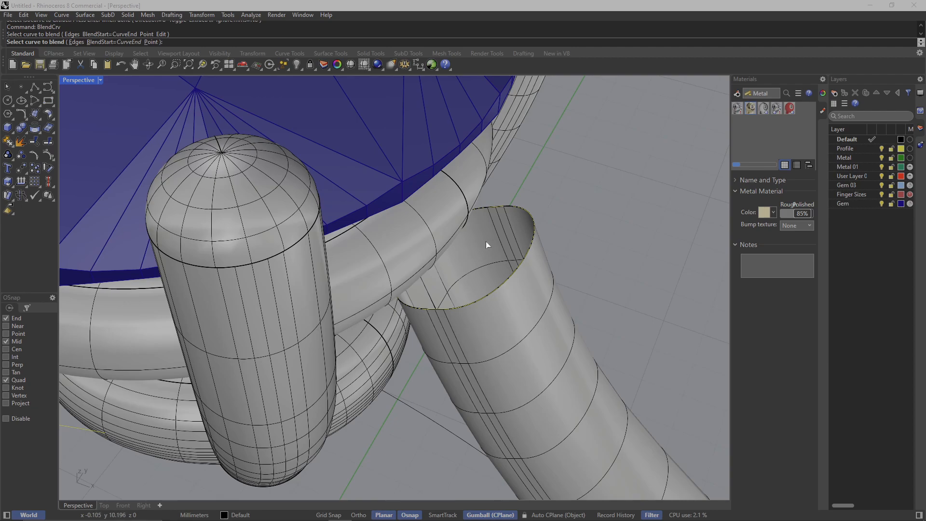
{"action": "left_click", "coordinate": [498, 216]}
{"action": "scroll", "coordinate": [545, 232], "scroll_direction": "down", "scroll_amount": 10}
{"action": "scroll", "coordinate": [557, 170], "scroll_direction": "up", "scroll_amount": 4}
{"action": "right_click_drag", "start_coordinate": [586, 233], "coordinate": [529, 161]}
{"action": "scroll", "coordinate": [548, 161], "scroll_direction": "up", "scroll_amount": 2}
{"action": "scroll", "coordinate": [554, 166], "scroll_direction": "down", "scroll_amount": 6}
{"action": "scroll", "coordinate": [554, 166], "scroll_direction": "up", "scroll_amount": 5}
{"action": "scroll", "coordinate": [530, 159], "scroll_direction": "down", "scroll_amount": 3}
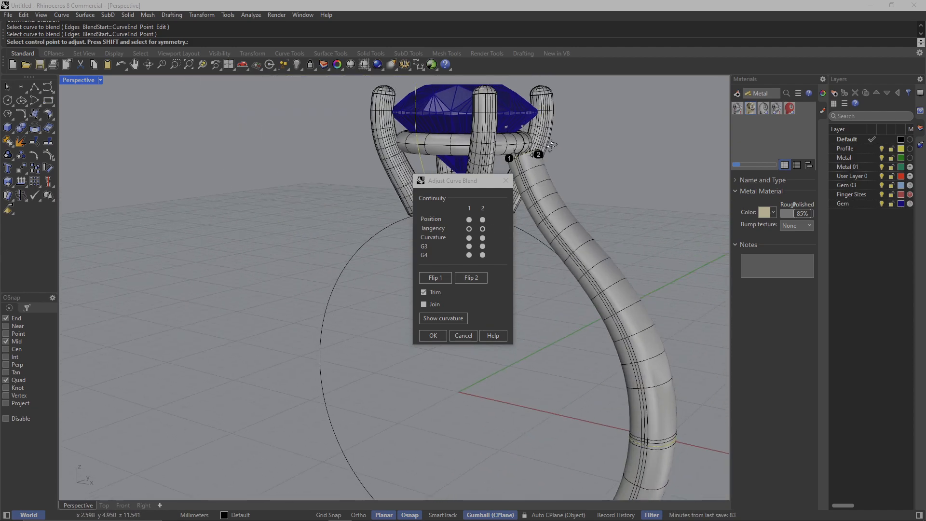
Check the blend curve's arch from several angles and accept it with tangency at both ends and trimming on.
{"action": "scroll", "coordinate": [554, 144], "scroll_direction": "up", "scroll_amount": 6}
{"action": "left_click_drag", "start_coordinate": [560, 103], "coordinate": [582, 150], "text": "shift"}
{"action": "scroll", "coordinate": [591, 154], "scroll_direction": "down", "scroll_amount": 6}
{"action": "right_click_drag", "start_coordinate": [626, 195], "coordinate": [581, 203]}
{"action": "scroll", "coordinate": [578, 197], "scroll_direction": "up", "scroll_amount": 6}
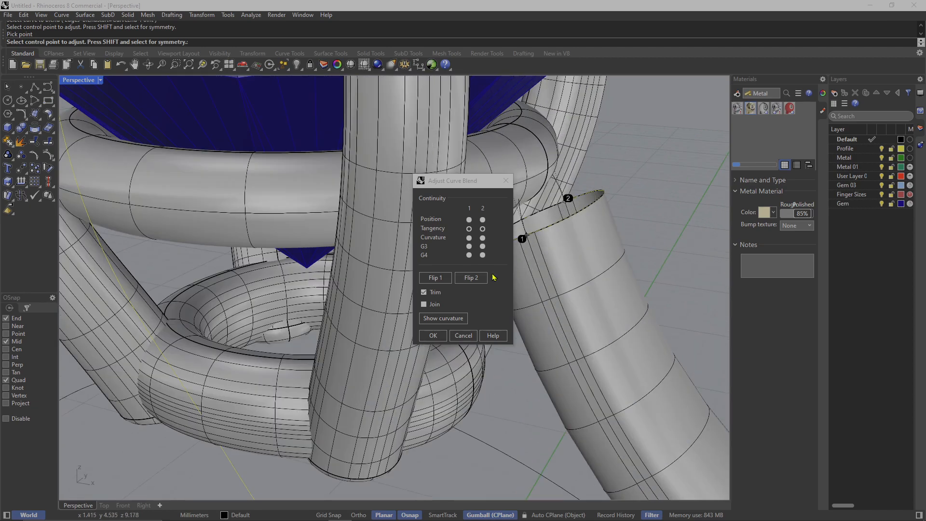
{"action": "left_click", "coordinate": [433, 336]}
Cap the band's open end with a curve network surface from the two profile halves and the blend curve, using position matching at A and C.
{"action": "scroll", "coordinate": [538, 295], "scroll_direction": "up", "scroll_amount": 3}
{"action": "left_click", "coordinate": [535, 293]}
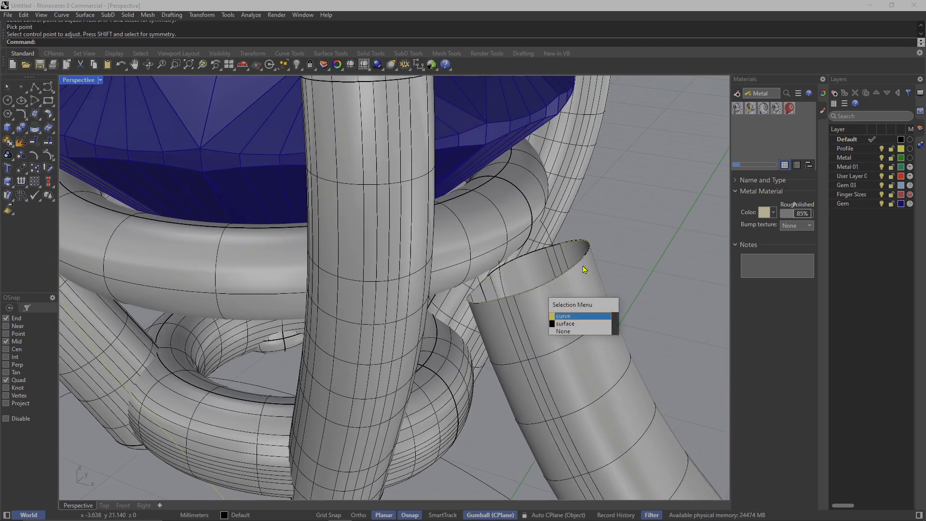
{"action": "left_click", "coordinate": [581, 315]}
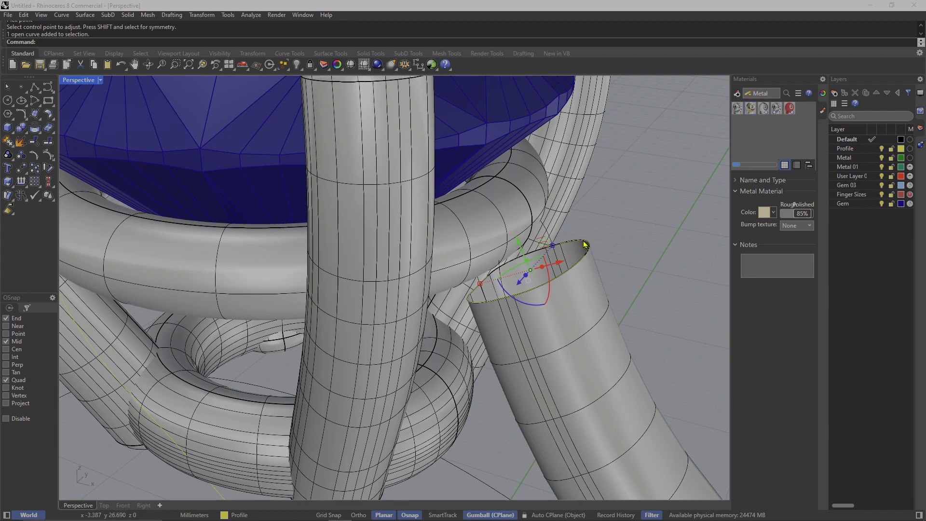
{"action": "left_click", "coordinate": [585, 244], "text": "shift"}
{"action": "left_click", "coordinate": [600, 267]}
{"action": "left_click", "coordinate": [553, 241], "text": "shift"}
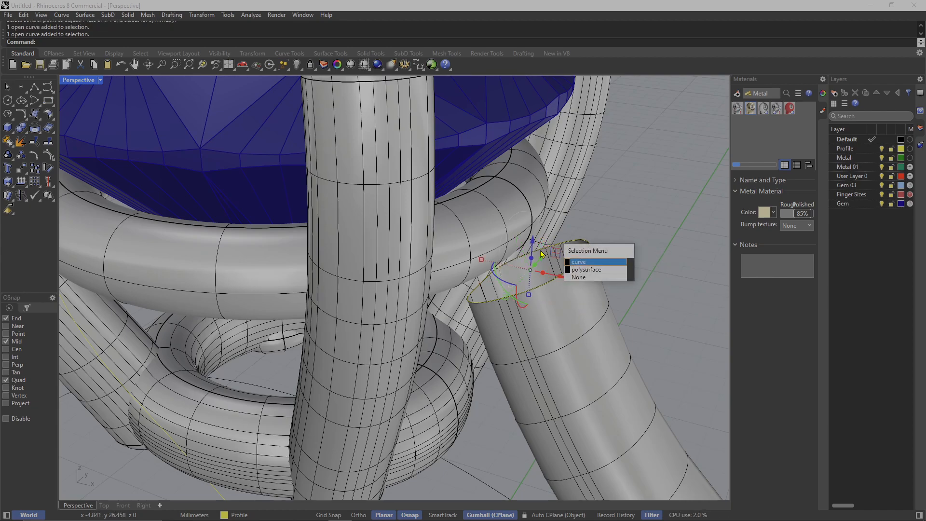
{"action": "left_click", "coordinate": [579, 262]}
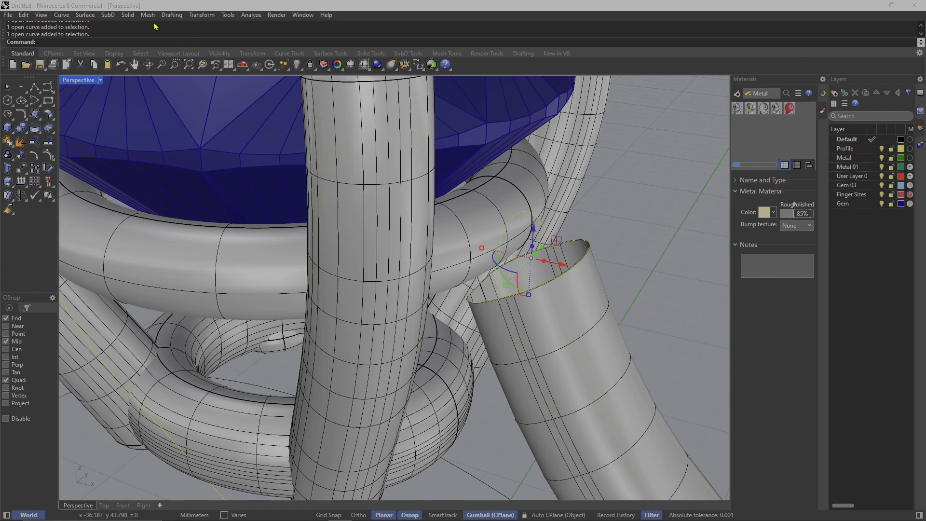
{"action": "left_click", "coordinate": [61, 15]}
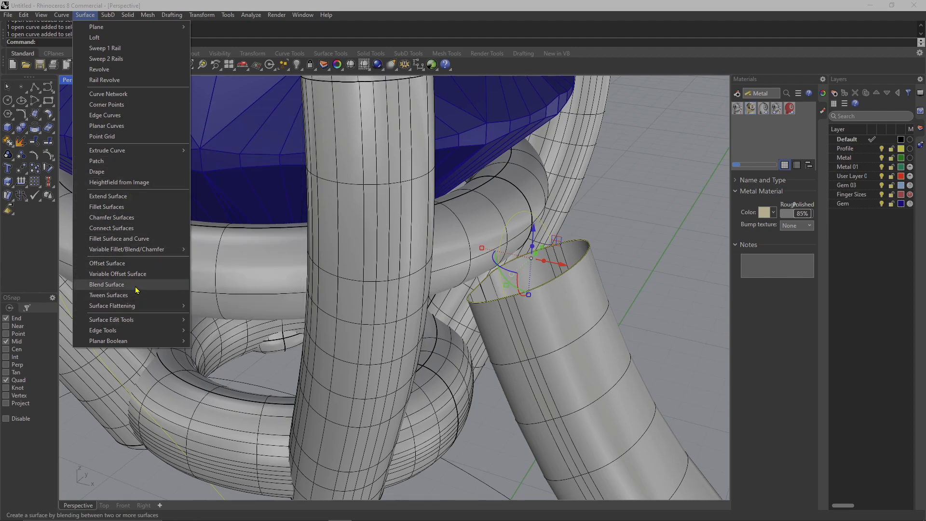
{"action": "left_click", "coordinate": [134, 99]}
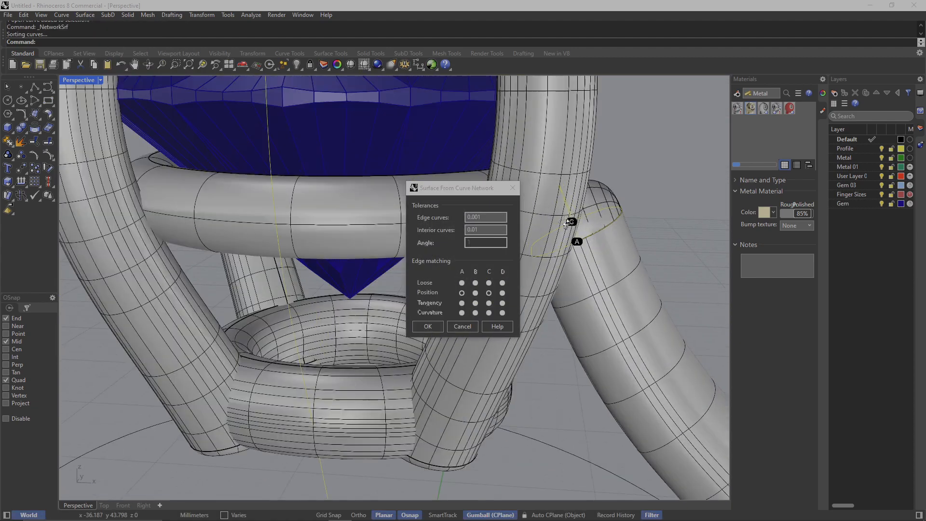
{"action": "scroll", "coordinate": [549, 204], "scroll_direction": "down", "scroll_amount": 5}
{"action": "right_click_drag", "start_coordinate": [566, 223], "coordinate": [447, 281]}
{"action": "right_click_drag", "start_coordinate": [316, 306], "coordinate": [263, 237]}
{"action": "left_click", "coordinate": [421, 328]}
Join the domed end cap and the swept half band into one polysurface.
{"action": "right_click_drag", "start_coordinate": [337, 320], "coordinate": [449, 318]}
{"action": "scroll", "coordinate": [457, 287], "scroll_direction": "down", "scroll_amount": 5}
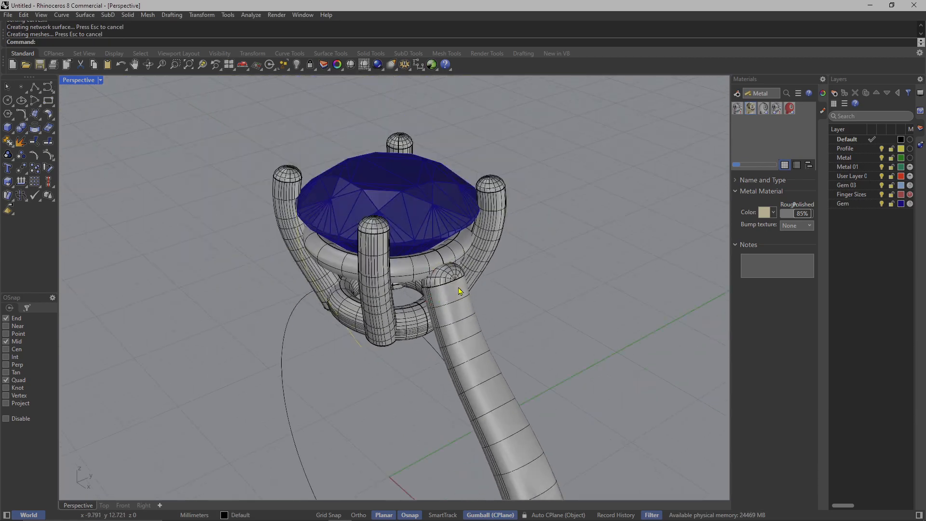
{"action": "scroll", "coordinate": [456, 285], "scroll_direction": "up", "scroll_amount": 6}
{"action": "left_click", "coordinate": [453, 285]}
{"action": "left_click", "coordinate": [467, 301], "text": "shift"}
{"action": "type", "text": "Join"}
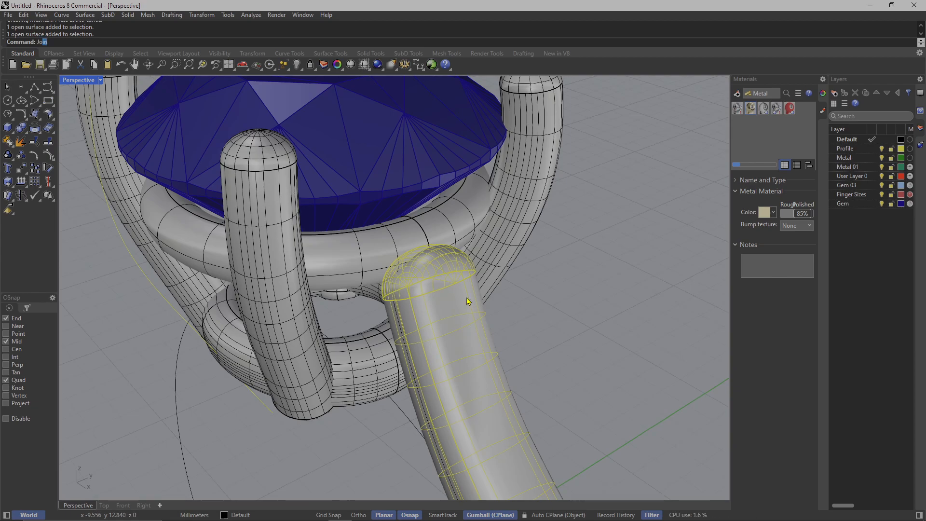
{"action": "scroll", "coordinate": [467, 299], "scroll_direction": "down", "scroll_amount": 6}
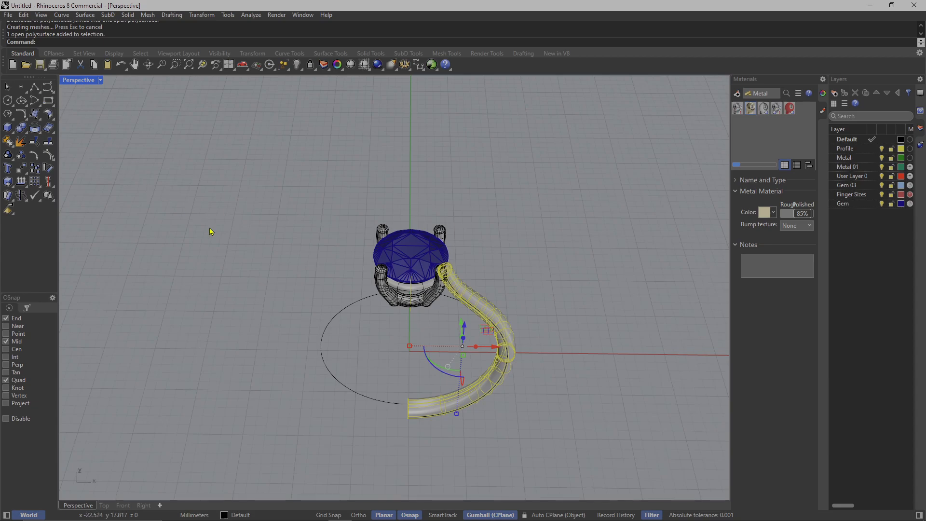
Mirror a copy of the capped half band across the Y axis, starting the mirror plane at the origin.
{"action": "type", "text": "Mirror"}
{"action": "key", "text": "Return"}
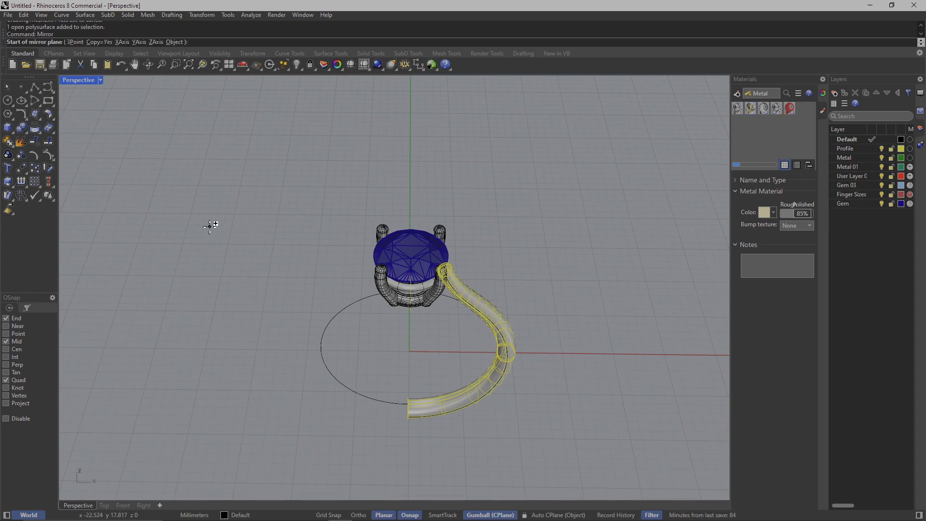
{"action": "left_click", "coordinate": [409, 351]}
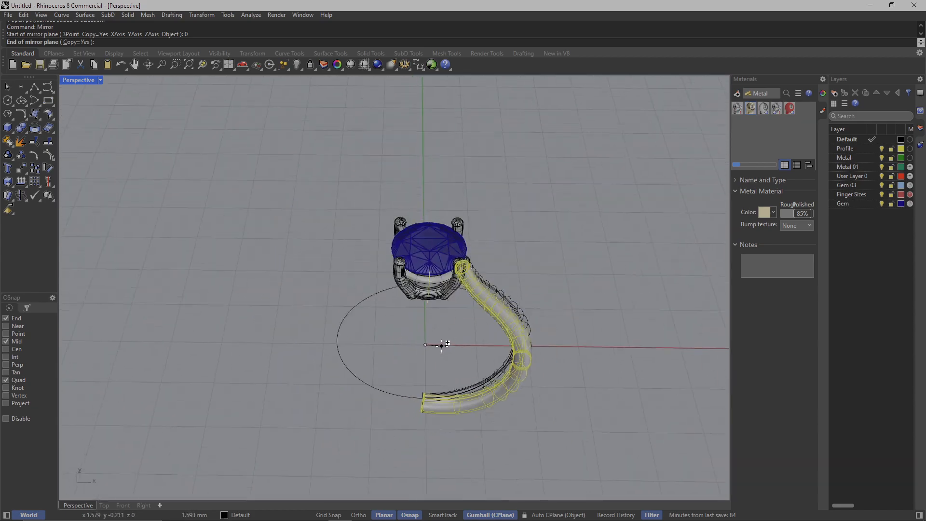
{"action": "left_click", "coordinate": [433, 182], "text": "shift"}
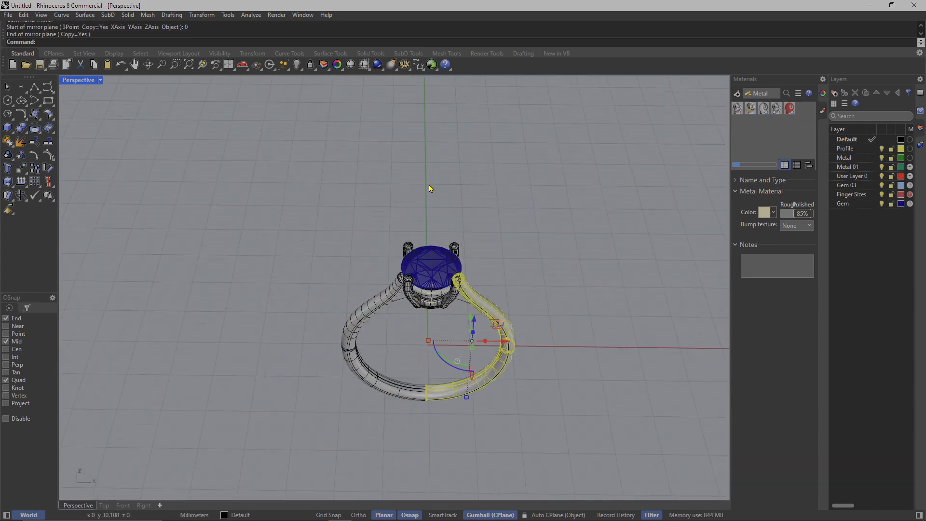
Select both capped band halves and check the mirrored shank around the stone setting from several angles.
{"action": "right_click_drag", "start_coordinate": [444, 385], "coordinate": [429, 345]}
{"action": "scroll", "coordinate": [385, 303], "scroll_direction": "up", "scroll_amount": 6}
{"action": "left_click", "coordinate": [387, 298], "text": "shift"}
{"action": "scroll", "coordinate": [383, 270], "scroll_direction": "down", "scroll_amount": 5}
{"action": "right_click_drag", "start_coordinate": [419, 262], "coordinate": [370, 274]}
{"action": "left_click", "coordinate": [396, 312]}
{"action": "scroll", "coordinate": [397, 312], "scroll_direction": "up", "scroll_amount": 4}
{"action": "scroll", "coordinate": [420, 245], "scroll_direction": "up", "scroll_amount": 4}
{"action": "scroll", "coordinate": [370, 274], "scroll_direction": "down", "scroll_amount": 4}
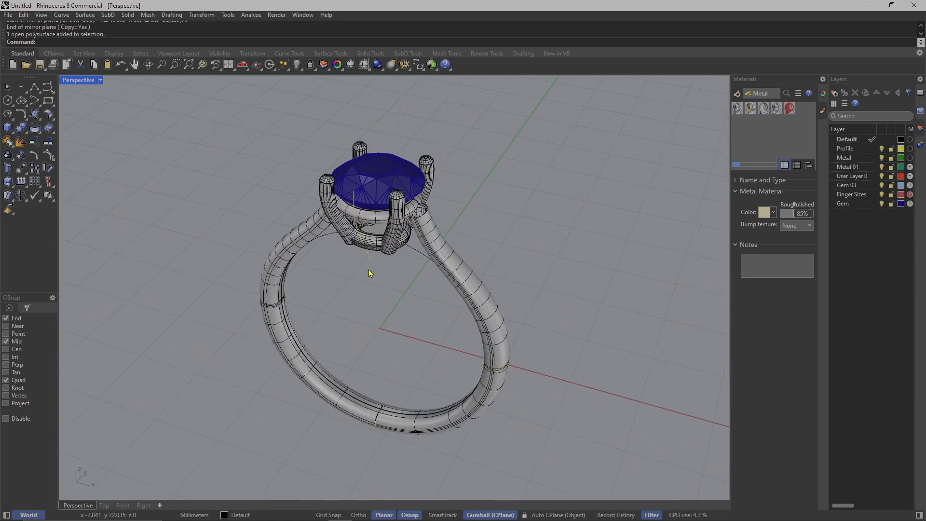
{"action": "left_click", "coordinate": [435, 249], "text": "shift"}
{"action": "scroll", "coordinate": [405, 352], "scroll_direction": "down", "scroll_amount": 4}
{"action": "scroll", "coordinate": [403, 355], "scroll_direction": "up", "scroll_amount": 4}
{"action": "right_click_drag", "start_coordinate": [374, 354], "coordinate": [363, 333]}
{"action": "scroll", "coordinate": [346, 289], "scroll_direction": "up", "scroll_amount": 2}
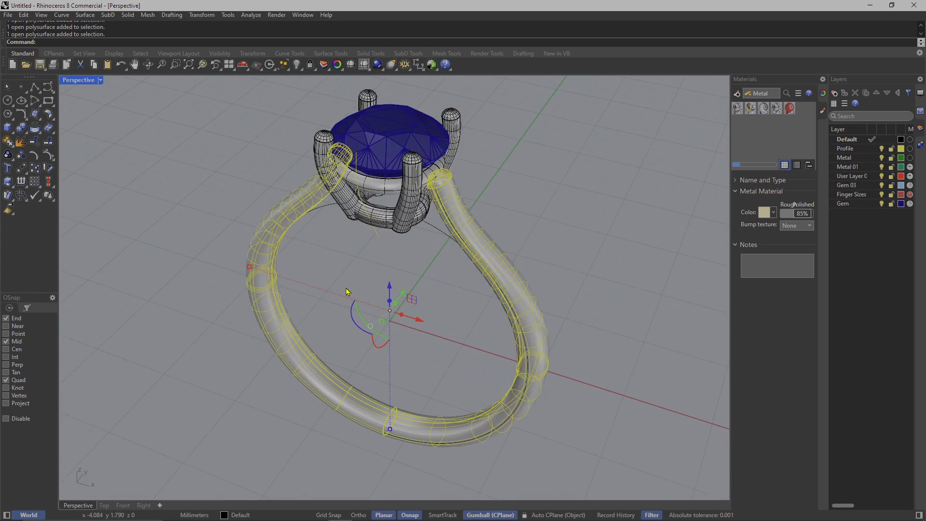
Examine the seam at the bottom of the ring where the two mirrored band halves meet.
{"action": "left_click", "coordinate": [346, 289]}
{"action": "right_click_drag", "start_coordinate": [346, 289], "coordinate": [401, 381]}
{"action": "left_click", "coordinate": [451, 197]}
{"action": "left_click", "coordinate": [456, 196]}
{"action": "left_click", "coordinate": [410, 213]}
{"action": "left_click", "coordinate": [443, 193]}
{"action": "left_click", "coordinate": [425, 230]}
{"action": "scroll", "coordinate": [401, 385], "scroll_direction": "down", "scroll_amount": 4}
{"action": "scroll", "coordinate": [398, 381], "scroll_direction": "up", "scroll_amount": 5}
{"action": "left_click", "coordinate": [381, 362]}
{"action": "scroll", "coordinate": [381, 362], "scroll_direction": "up", "scroll_amount": 5}
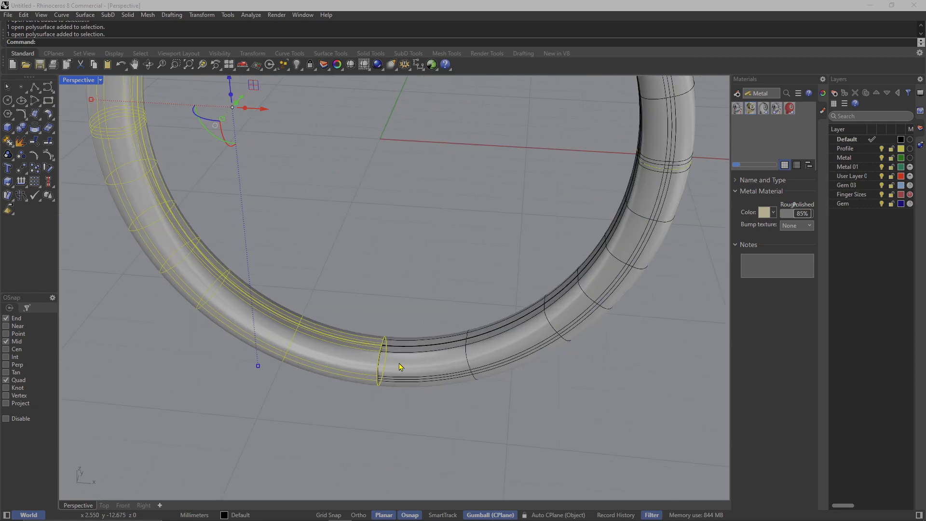
{"action": "left_click", "coordinate": [411, 365]}
{"action": "left_click", "coordinate": [366, 361]}
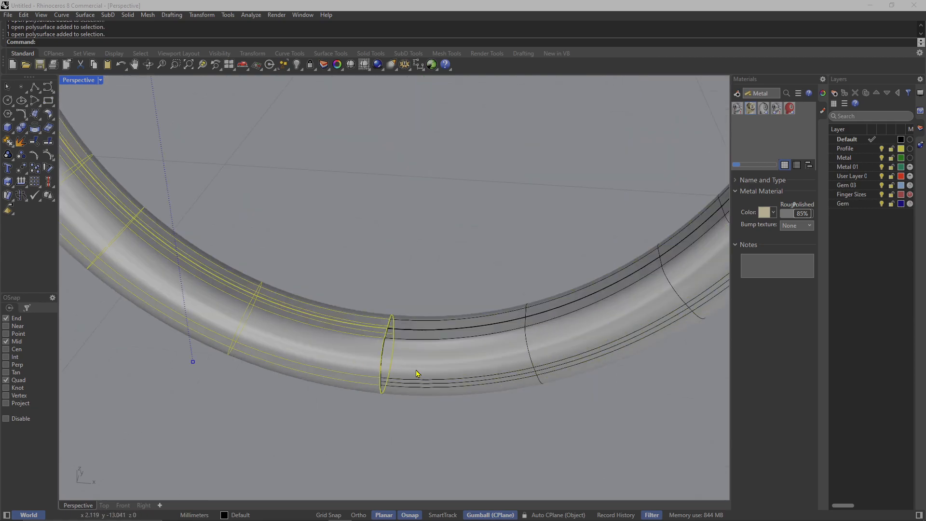
Examine the shoulders of the band and the gap between the inner rail curve and the setting's base.
{"action": "left_click", "coordinate": [429, 408]}
{"action": "right_click_drag", "start_coordinate": [429, 407], "coordinate": [457, 392]}
{"action": "scroll", "coordinate": [457, 391], "scroll_direction": "down", "scroll_amount": 10}
{"action": "scroll", "coordinate": [426, 368], "scroll_direction": "up", "scroll_amount": 2}
{"action": "right_click_drag", "start_coordinate": [462, 327], "coordinate": [456, 199]}
{"action": "scroll", "coordinate": [489, 234], "scroll_direction": "up", "scroll_amount": 2}
{"action": "left_click", "coordinate": [482, 226]}
{"action": "left_click", "coordinate": [486, 228]}
{"action": "left_click", "coordinate": [500, 229]}
{"action": "left_click", "coordinate": [497, 235]}
{"action": "left_click", "coordinate": [474, 220]}
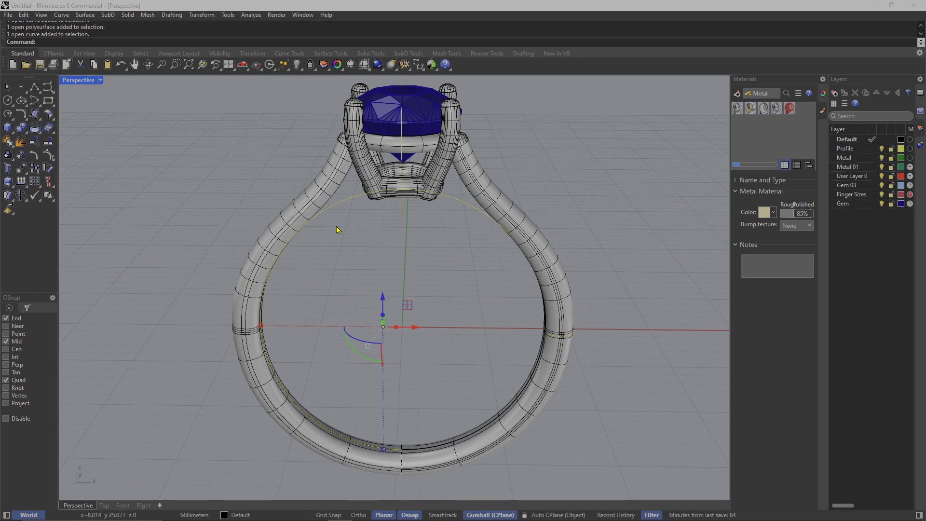
Mirror a copy of the round profile curve on the band's positive X side across the Y axis, starting at the origin.
{"action": "right_click_drag", "start_coordinate": [352, 286], "coordinate": [371, 312]}
{"action": "left_click", "coordinate": [494, 312]}
{"action": "left_click", "coordinate": [559, 331]}
{"action": "right_click_drag", "start_coordinate": [560, 325], "coordinate": [549, 336]}
{"action": "scroll", "coordinate": [550, 336], "scroll_direction": "up", "scroll_amount": 4}
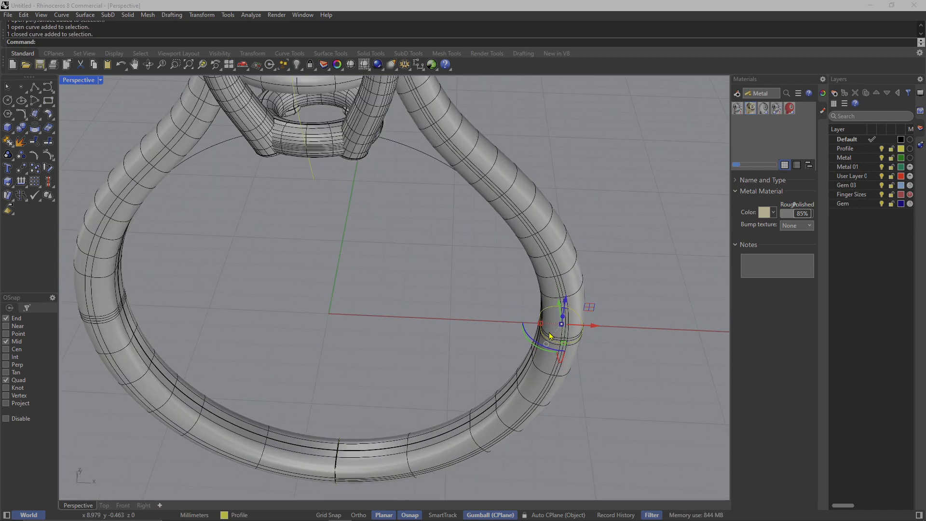
{"action": "scroll", "coordinate": [550, 337], "scroll_direction": "down", "scroll_amount": 3}
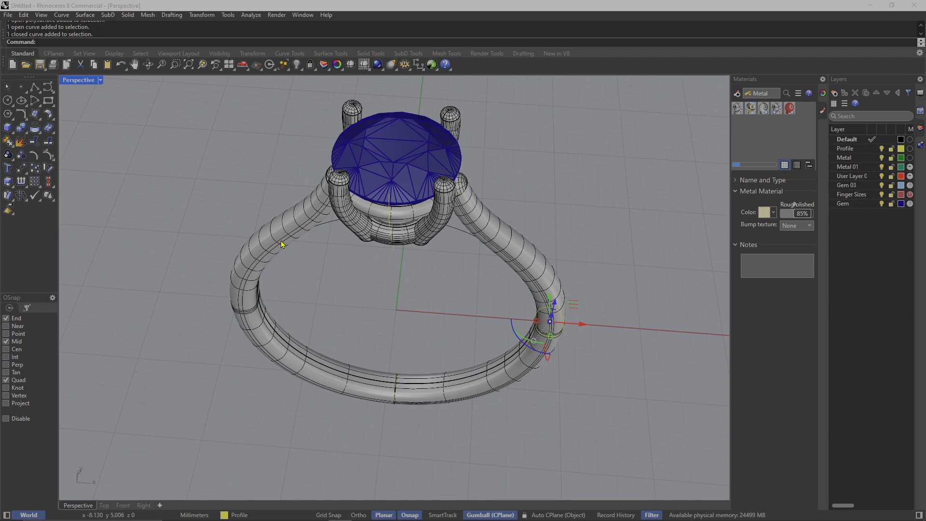
{"action": "key", "text": "Return"}
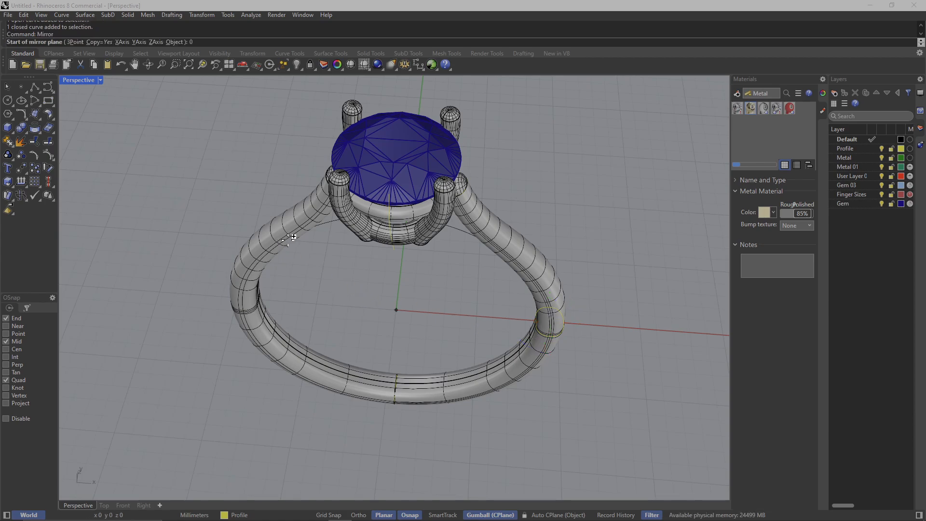
{"action": "type", "text": "0"}
{"action": "key", "text": "Return"}
{"action": "left_click", "coordinate": [392, 339]}
{"action": "right_click_drag", "start_coordinate": [392, 339], "coordinate": [341, 206]}
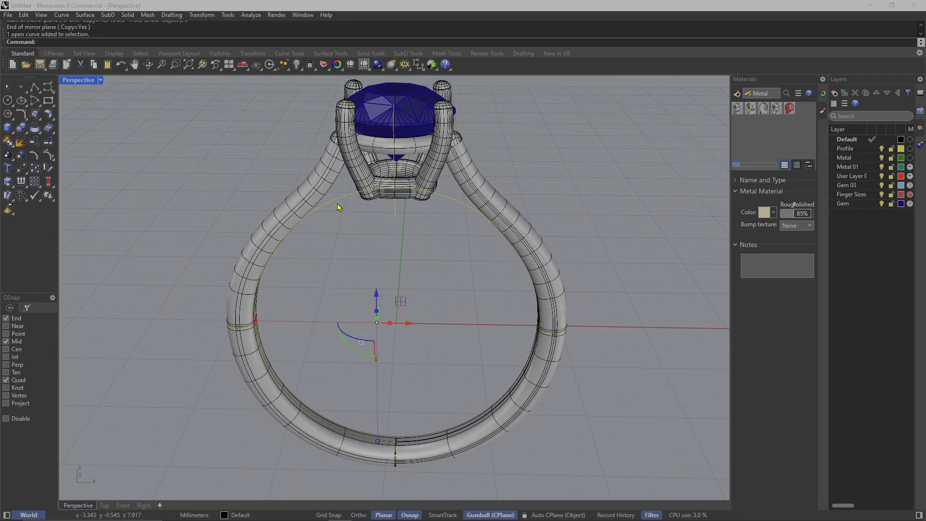
{"action": "scroll", "coordinate": [341, 213], "scroll_direction": "up", "scroll_amount": 4}
{"action": "scroll", "coordinate": [305, 270], "scroll_direction": "down", "scroll_amount": 3}
In the Front view, rotate a copy of the mirrored profile curve about the origin up to the setting's lower rail.
{"action": "right_click_drag", "start_coordinate": [305, 270], "coordinate": [300, 291]}
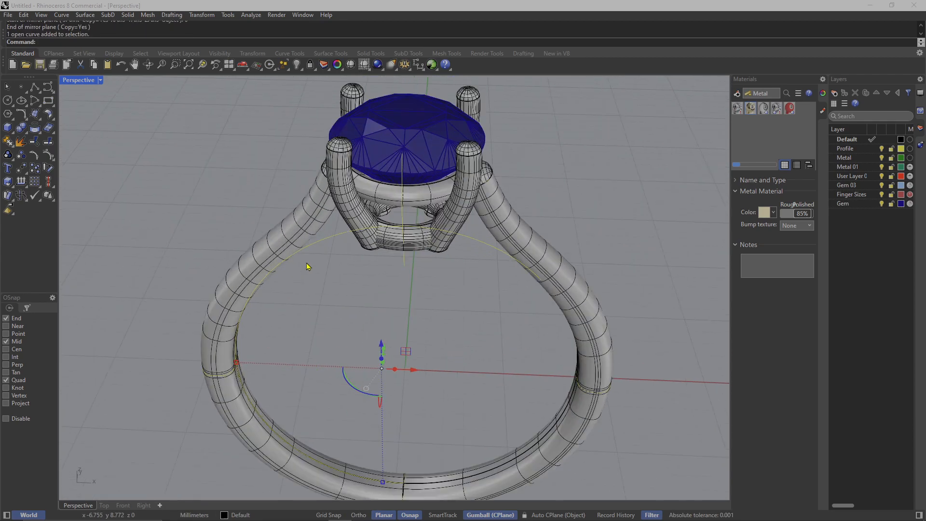
{"action": "left_click", "coordinate": [226, 376]}
{"action": "key", "text": "Escape"}
{"action": "left_click", "coordinate": [226, 376]}
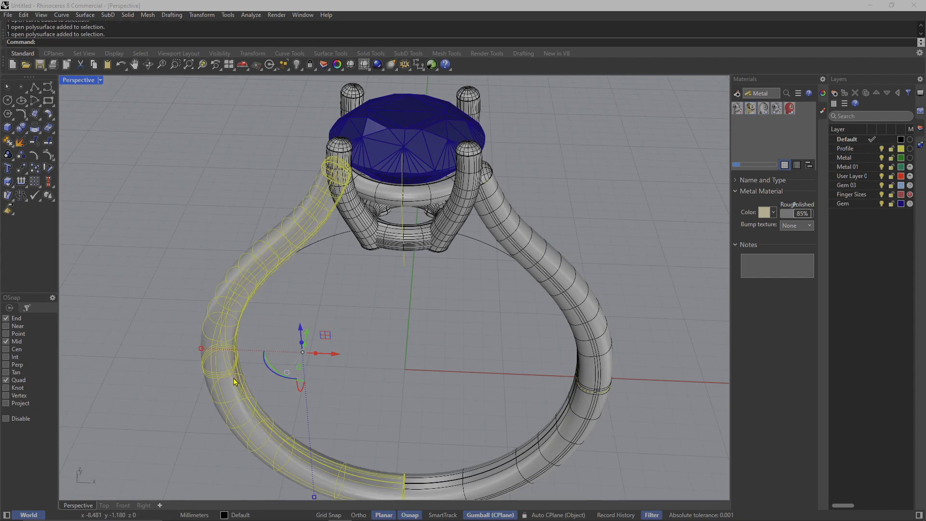
{"action": "key", "text": "Escape"}
{"action": "left_click", "coordinate": [227, 376]}
{"action": "left_click", "coordinate": [256, 401]}
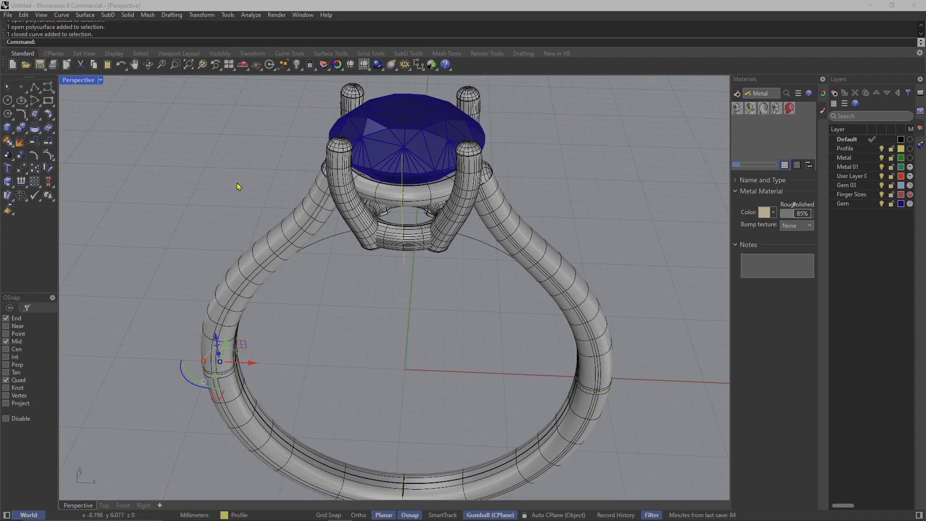
{"action": "double_click", "coordinate": [79, 82]}
{"action": "double_click", "coordinate": [71, 294]}
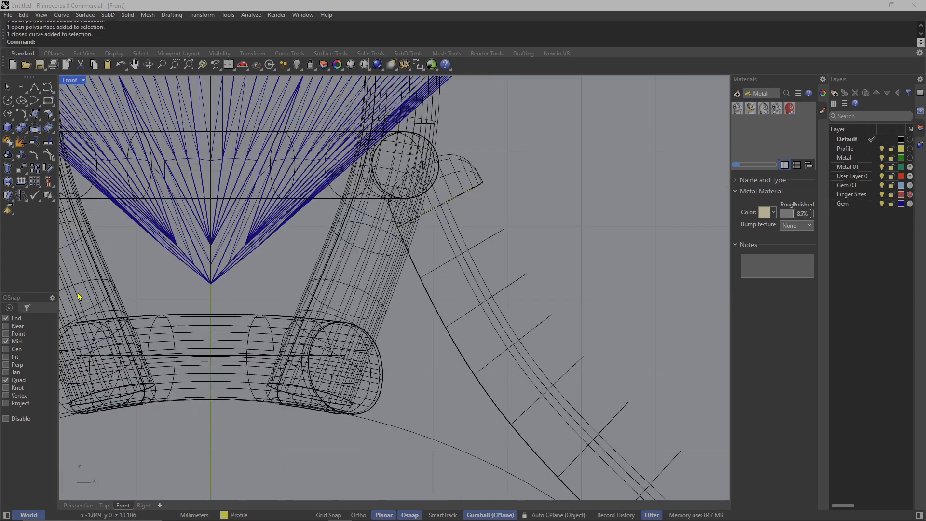
{"action": "scroll", "coordinate": [279, 322], "scroll_direction": "down", "scroll_amount": 5}
{"action": "right_click_drag", "start_coordinate": [442, 173], "coordinate": [434, 200]}
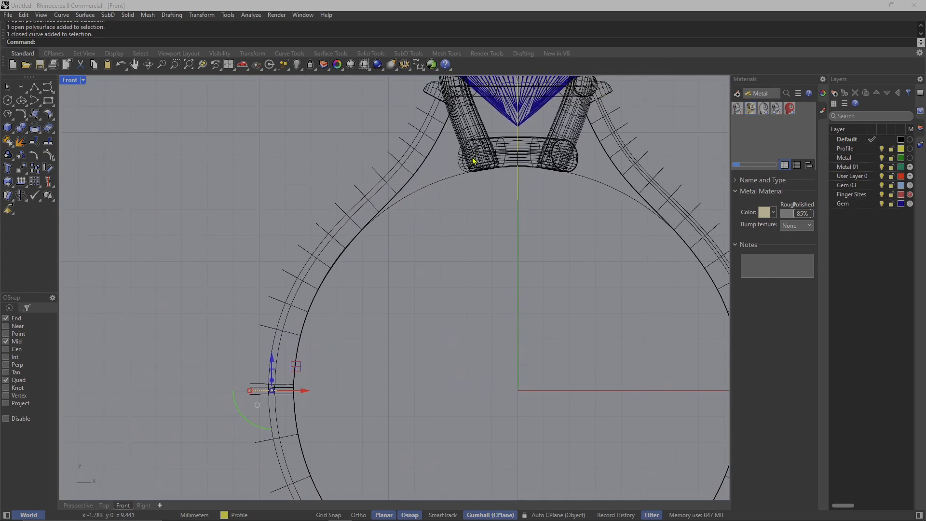
{"action": "right_click_drag", "start_coordinate": [395, 277], "coordinate": [374, 292]}
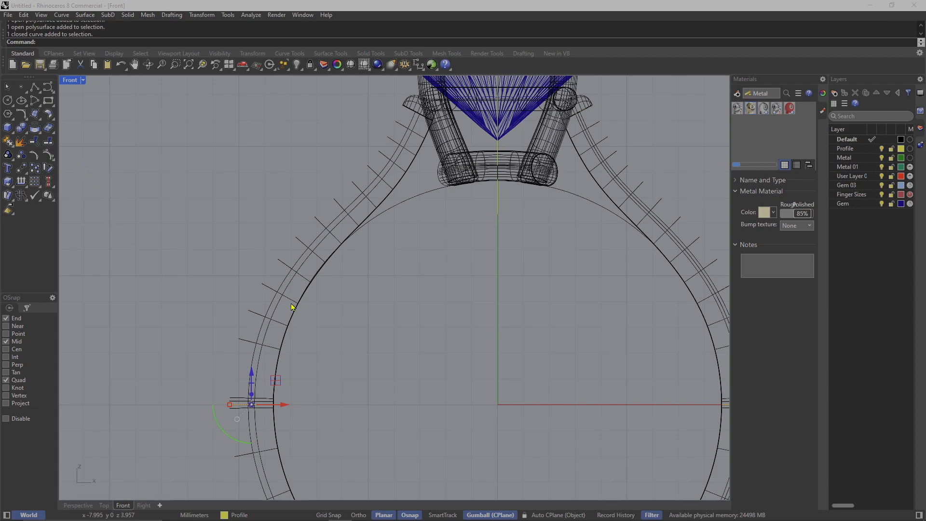
{"action": "type", "text": "Rotate"}
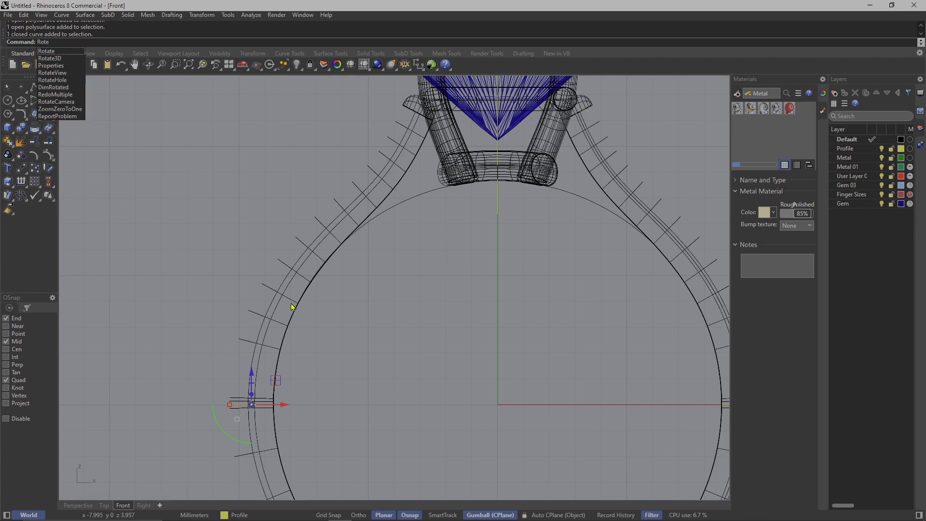
{"action": "key", "text": "Return"}
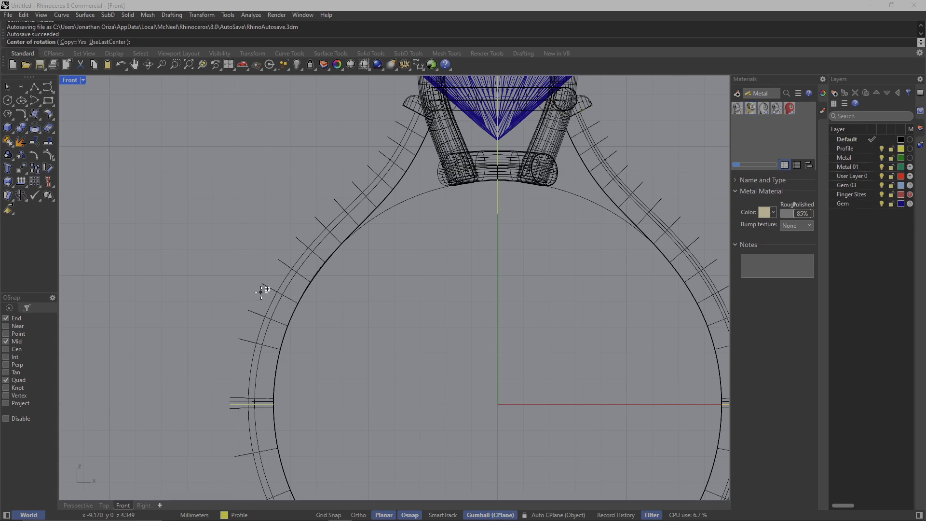
{"action": "type", "text": "0"}
{"action": "key", "text": "Return"}
{"action": "left_click", "coordinate": [189, 318]}
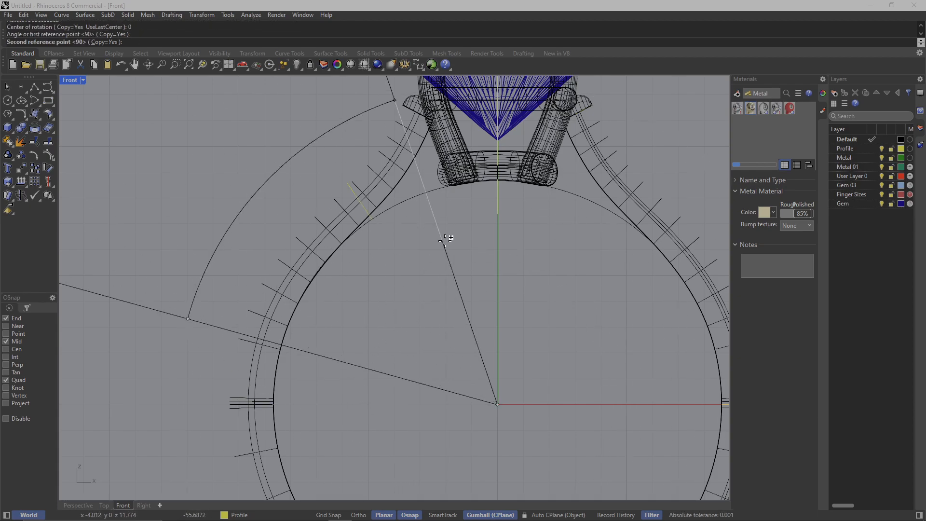
{"action": "right_click_drag", "start_coordinate": [483, 240], "coordinate": [465, 285]}
{"action": "left_click", "coordinate": [480, 270]}
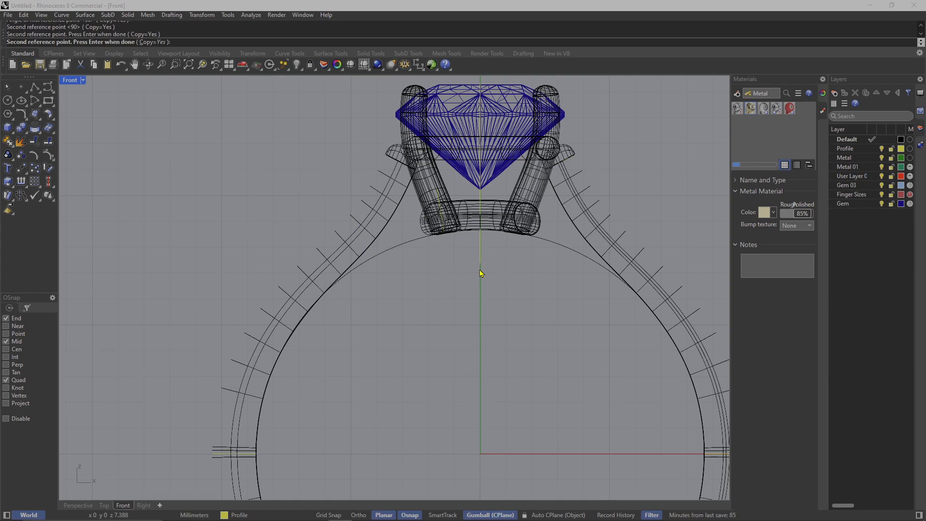
{"action": "key", "text": "Return"}
{"action": "scroll", "coordinate": [432, 202], "scroll_direction": "up", "scroll_amount": 3}
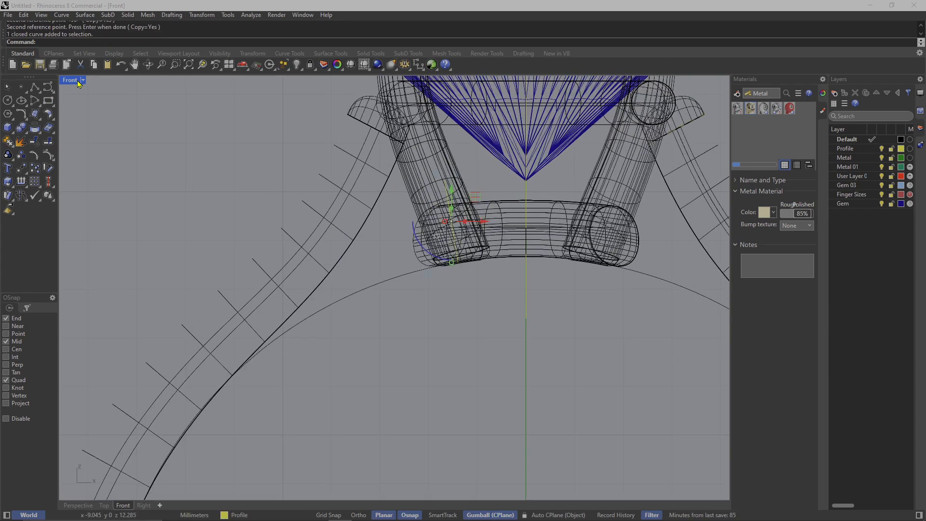
Delete the rotated profile curve copy at the setting's lower rail.
{"action": "double_click", "coordinate": [79, 84]}
{"action": "double_click", "coordinate": [411, 83]}
{"action": "right_click_drag", "start_coordinate": [393, 161], "coordinate": [334, 203]}
{"action": "scroll", "coordinate": [407, 204], "scroll_direction": "up", "scroll_amount": 4}
{"action": "scroll", "coordinate": [337, 203], "scroll_direction": "down", "scroll_amount": 6}
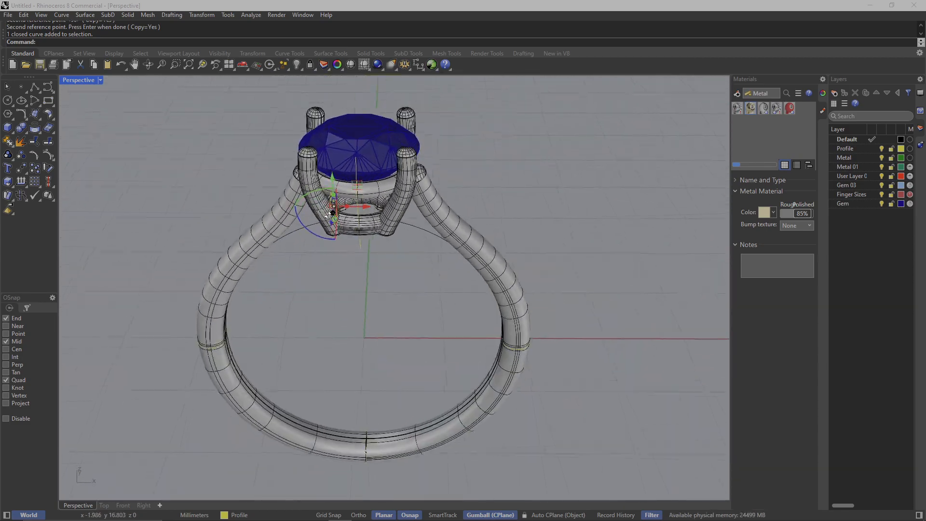
{"action": "right_click_drag", "start_coordinate": [395, 169], "coordinate": [370, 180]}
{"action": "scroll", "coordinate": [356, 181], "scroll_direction": "up", "scroll_amount": 6}
{"action": "key", "text": "Delete"}
Mirror a copy of the half profile curve under the domed end on the positive X side, starting the mirror plane at the origin.
{"action": "left_click", "coordinate": [504, 153]}
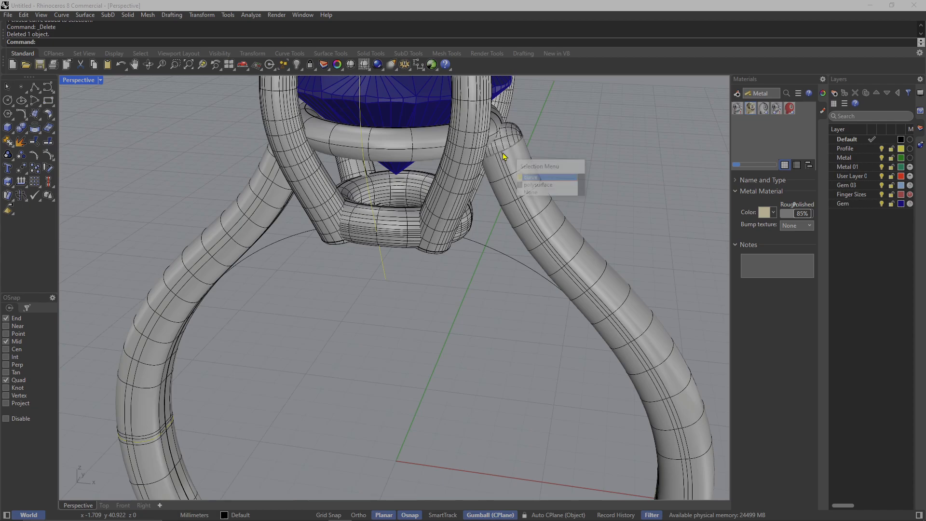
{"action": "left_click", "coordinate": [536, 177]}
{"action": "scroll", "coordinate": [520, 187], "scroll_direction": "down", "scroll_amount": 6}
{"action": "right_click_drag", "start_coordinate": [521, 187], "coordinate": [453, 247]}
{"action": "scroll", "coordinate": [510, 181], "scroll_direction": "up", "scroll_amount": 6}
{"action": "scroll", "coordinate": [510, 181], "scroll_direction": "down", "scroll_amount": 6}
{"action": "key", "text": "Return"}
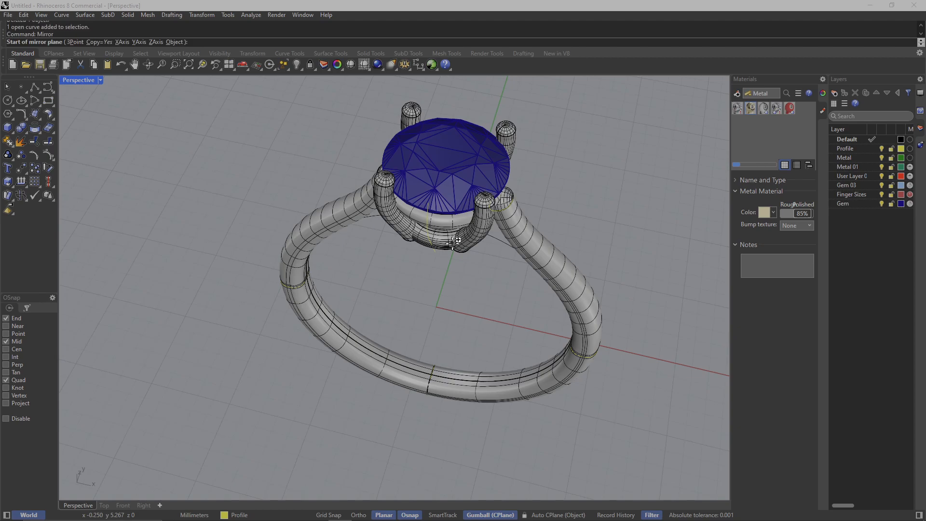
{"action": "type", "text": "0"}
{"action": "key", "text": "Return"}
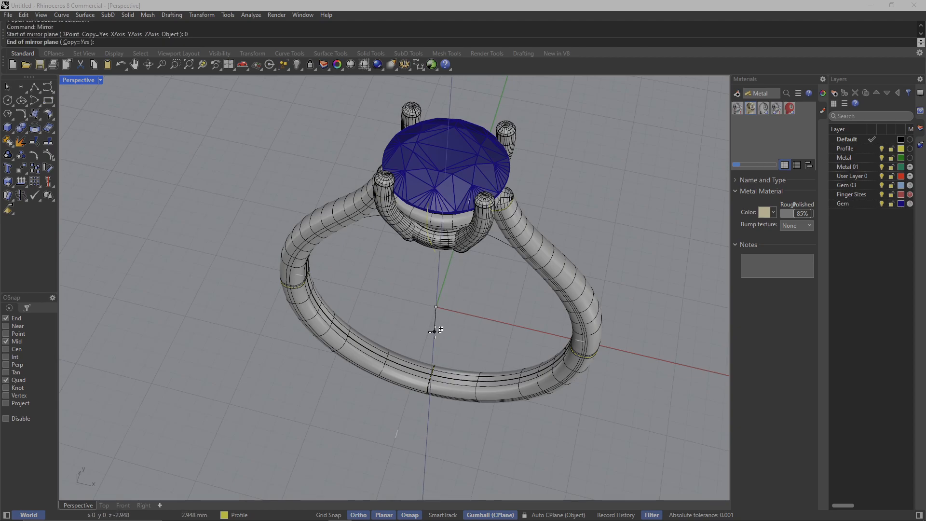
{"action": "left_click", "coordinate": [435, 335], "text": "shift"}
{"action": "type", "text": "1"}
Join the two half profile curves around the base of the domed end into one closed curve.
{"action": "scroll", "coordinate": [499, 219], "scroll_direction": "up", "scroll_amount": 6}
{"action": "right_click_drag", "start_coordinate": [500, 212], "coordinate": [449, 190]}
{"action": "scroll", "coordinate": [378, 257], "scroll_direction": "up", "scroll_amount": 5}
{"action": "left_click", "coordinate": [357, 270], "text": "shift"}
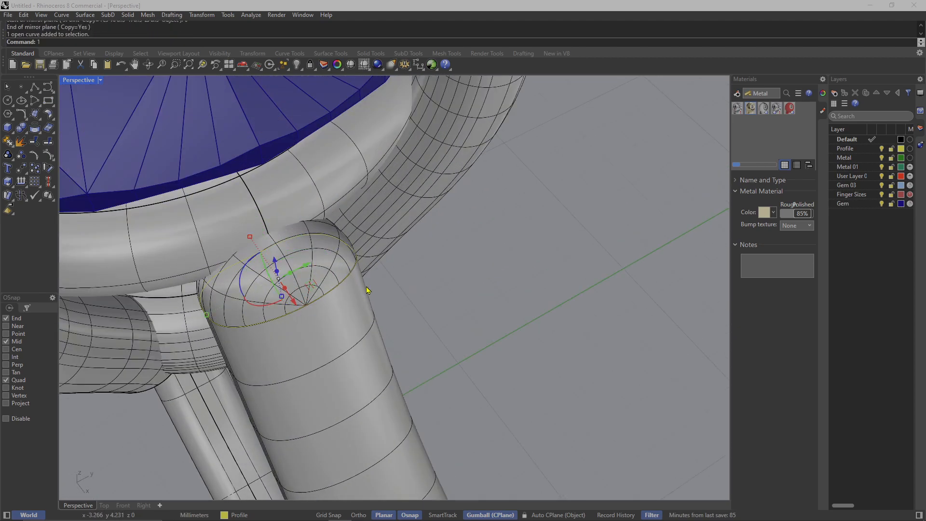
{"action": "type", "text": "joiun"}
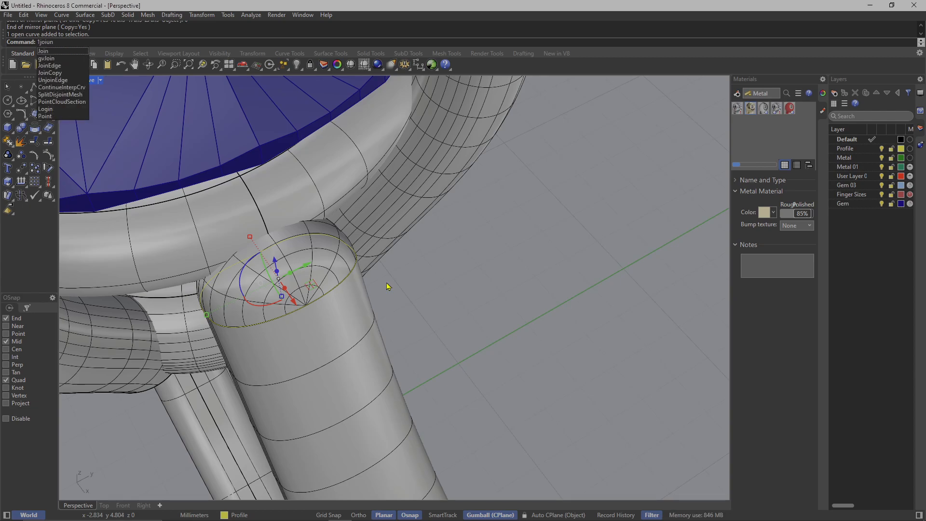
{"action": "key", "text": "Escape"}
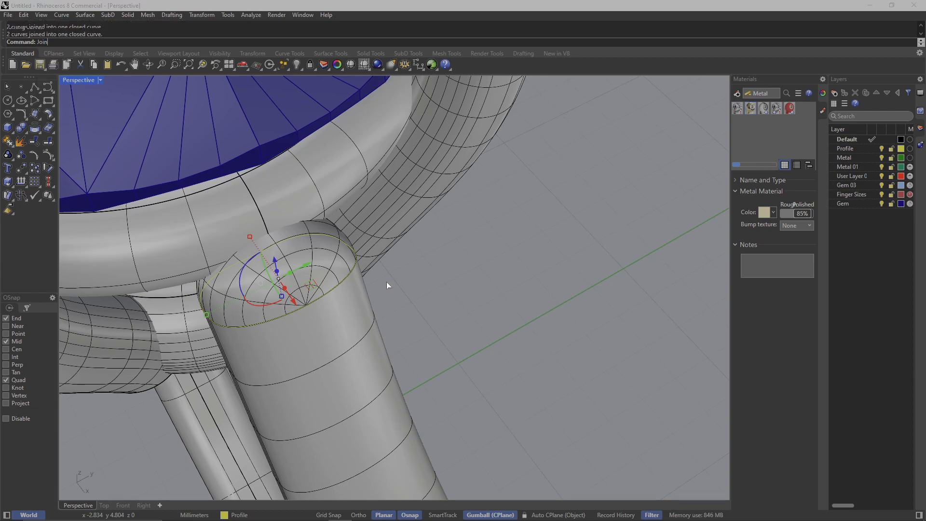
{"action": "key", "text": "Return"}
{"action": "scroll", "coordinate": [387, 281], "scroll_direction": "down", "scroll_amount": 10}
{"action": "right_click_drag", "start_coordinate": [387, 282], "coordinate": [482, 279]}
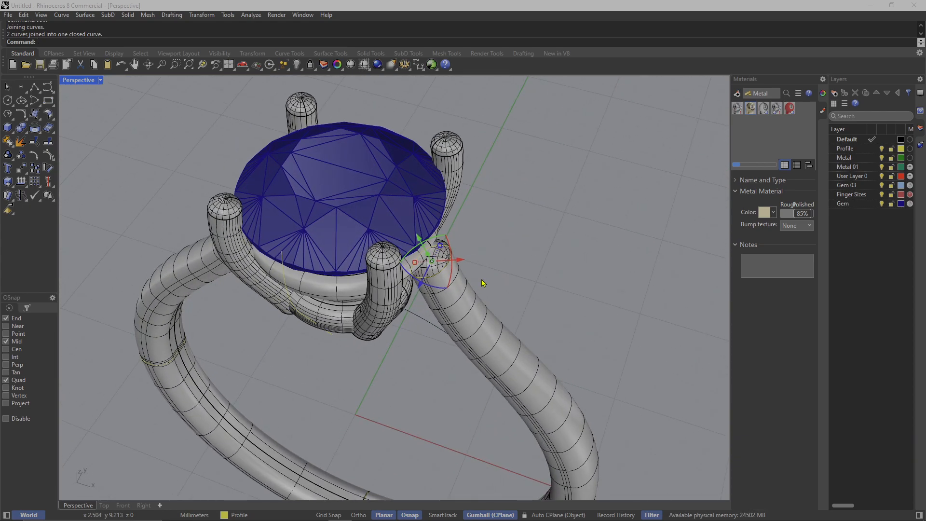
Mirror a copy of the joined closed profile curve across the Y axis, starting the mirror plane at the origin.
{"action": "type", "text": "Mirror"}
{"action": "key", "text": "Return"}
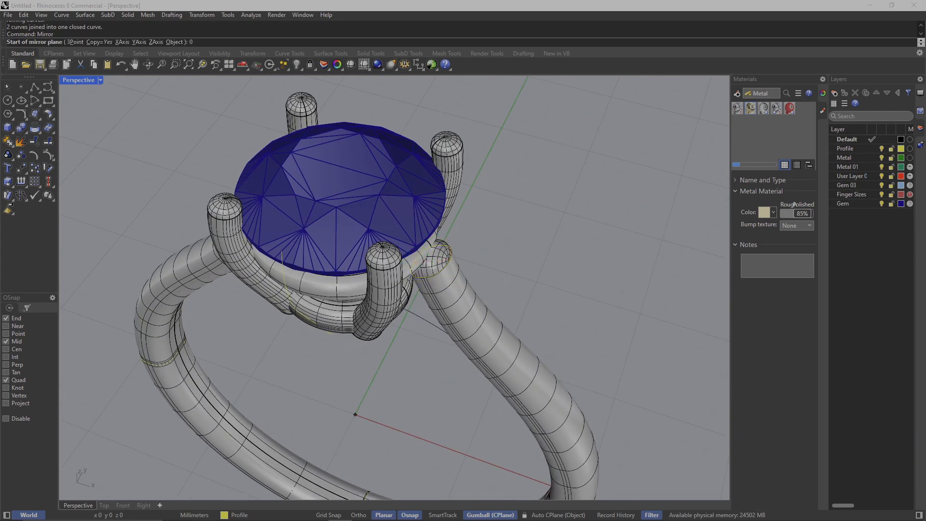
{"action": "key", "text": "Return"}
{"action": "left_click", "coordinate": [527, 218], "text": "shift"}
{"action": "key", "text": "Escape"}
{"action": "right_click_drag", "start_coordinate": [263, 300], "coordinate": [351, 233]}
{"action": "scroll", "coordinate": [352, 231], "scroll_direction": "up", "scroll_amount": 3}
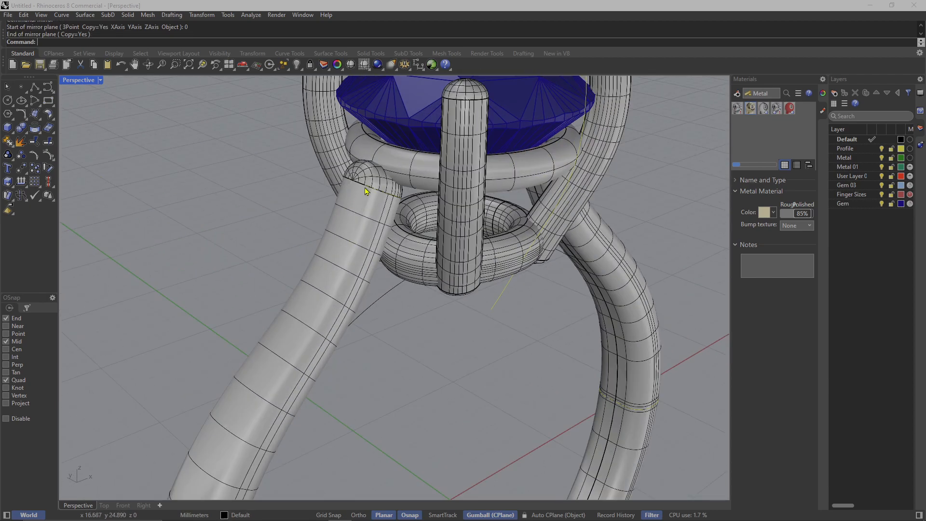
In the Front view, move the mirrored closed profile curve onto the setting's lower rail and rotate it to stand across the rail.
{"action": "left_click", "coordinate": [365, 191]}
{"action": "left_click", "coordinate": [404, 215]}
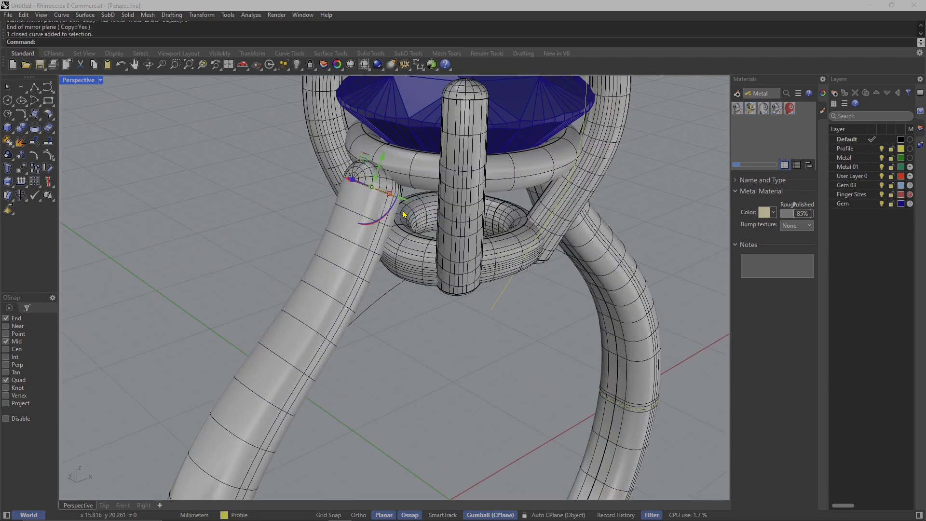
{"action": "double_click", "coordinate": [92, 81]}
{"action": "double_click", "coordinate": [72, 294]}
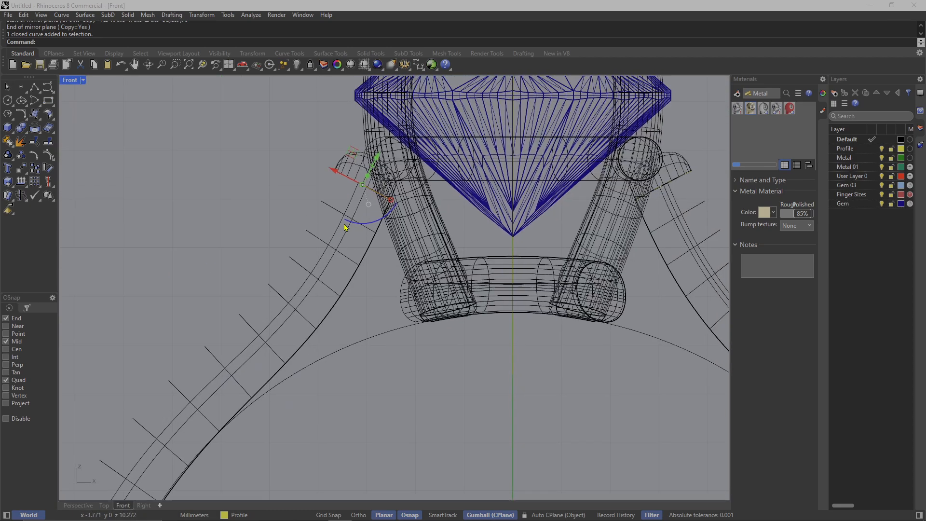
{"action": "left_click_drag", "start_coordinate": [352, 153], "coordinate": [417, 245], "text": "alt"}
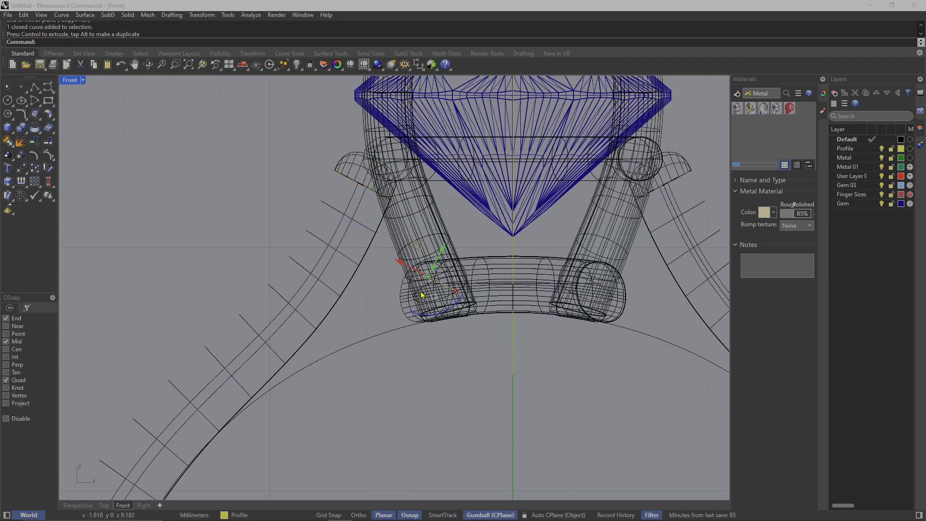
{"action": "scroll", "coordinate": [421, 289], "scroll_direction": "up", "scroll_amount": 4}
{"action": "left_click_drag", "start_coordinate": [406, 306], "coordinate": [459, 263]}
{"action": "double_click", "coordinate": [73, 81]}
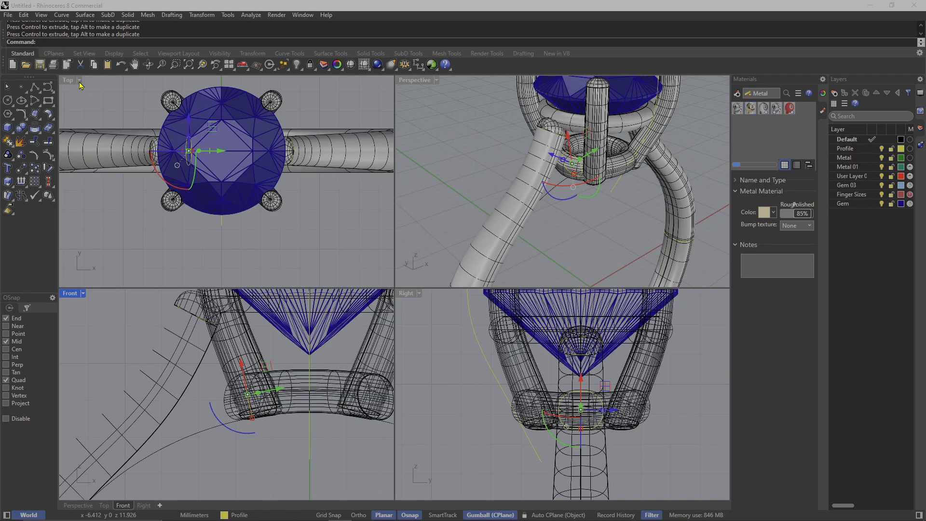
{"action": "double_click", "coordinate": [417, 81]}
{"action": "scroll", "coordinate": [396, 257], "scroll_direction": "down", "scroll_amount": 5}
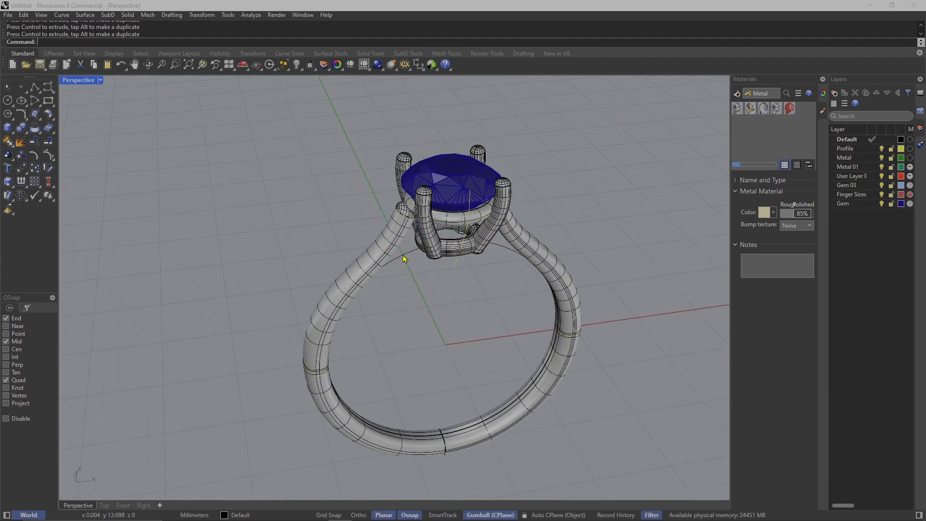
Sweep the closed profiles on the band's negative X side and the setting's lower rail along the inner ring curve with Sweep1, adjusting their seam points.
{"action": "left_click", "coordinate": [404, 259]}
{"action": "scroll", "coordinate": [344, 314], "scroll_direction": "up", "scroll_amount": 3}
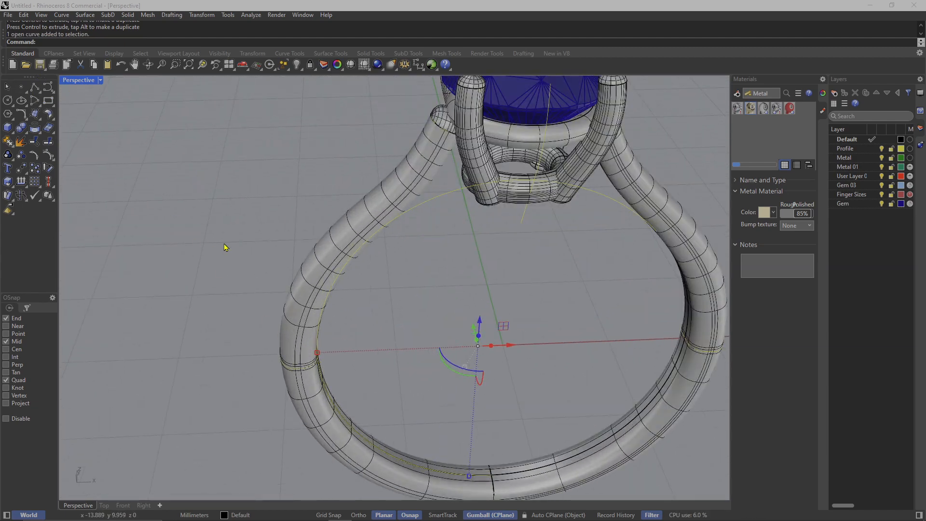
{"action": "type", "text": "Sweep1"}
{"action": "key", "text": "Return"}
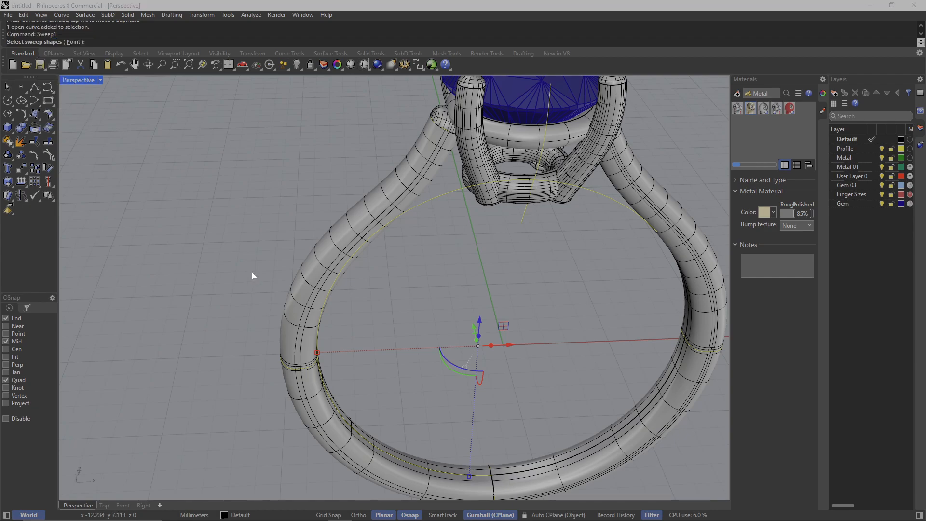
{"action": "left_click", "coordinate": [308, 364]}
{"action": "scroll", "coordinate": [510, 195], "scroll_direction": "up", "scroll_amount": 2}
{"action": "right_click_drag", "start_coordinate": [509, 196], "coordinate": [387, 332]}
{"action": "scroll", "coordinate": [473, 141], "scroll_direction": "down", "scroll_amount": 7}
{"action": "scroll", "coordinate": [470, 141], "scroll_direction": "up", "scroll_amount": 8}
{"action": "left_click", "coordinate": [453, 144]}
{"action": "scroll", "coordinate": [453, 143], "scroll_direction": "down", "scroll_amount": 8}
{"action": "key", "text": "Return"}
{"action": "scroll", "coordinate": [337, 335], "scroll_direction": "up", "scroll_amount": 3}
{"action": "left_click_drag", "start_coordinate": [308, 319], "coordinate": [314, 337]}
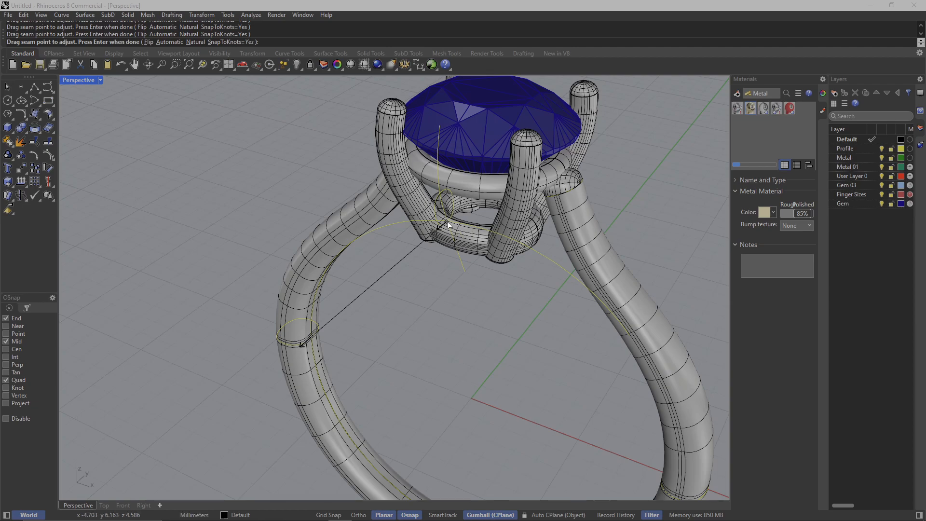
{"action": "key", "text": "Return"}
{"action": "scroll", "coordinate": [345, 348], "scroll_direction": "down", "scroll_amount": 4}
{"action": "key", "text": "Return"}
Mirror a copy of the swept link surface across the Y axis to the positive X side, starting the mirror plane at the origin.
{"action": "right_click_drag", "start_coordinate": [344, 348], "coordinate": [389, 281]}
{"action": "left_click", "coordinate": [416, 206]}
{"action": "scroll", "coordinate": [415, 210], "scroll_direction": "down", "scroll_amount": 4}
{"action": "key", "text": "Escape"}
{"action": "scroll", "coordinate": [409, 249], "scroll_direction": "up", "scroll_amount": 6}
{"action": "left_click", "coordinate": [409, 247]}
{"action": "scroll", "coordinate": [405, 247], "scroll_direction": "down", "scroll_amount": 8}
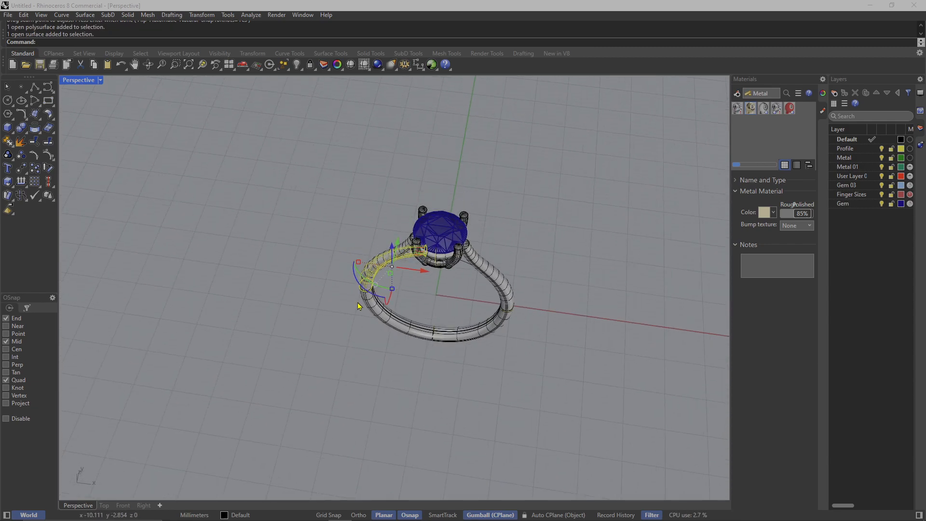
{"action": "key", "text": "Return"}
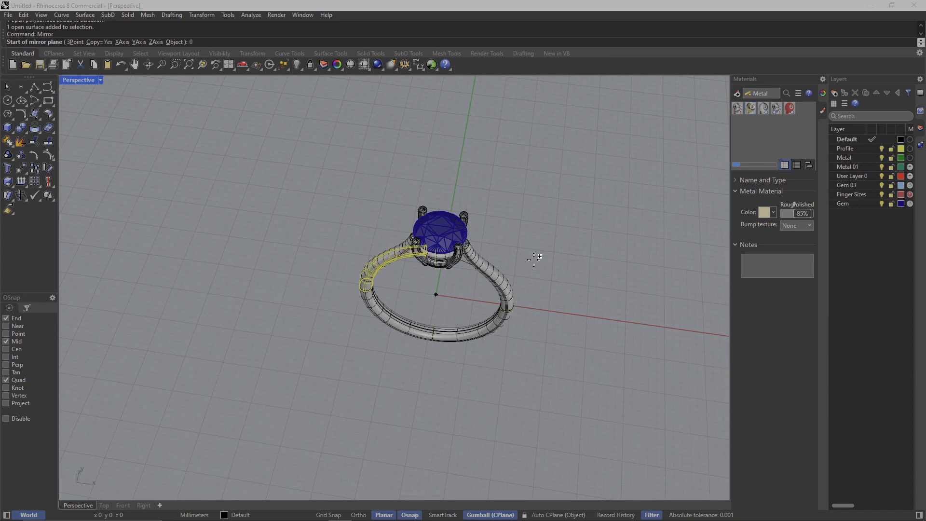
{"action": "key", "text": "Return"}
{"action": "left_click", "coordinate": [462, 155]}
{"action": "key", "text": "Escape"}
Examine the ring from several angles, checking how the two swept links join the band to the setting's lower rail.
{"action": "right_click_drag", "start_coordinate": [464, 285], "coordinate": [420, 288]}
{"action": "scroll", "coordinate": [472, 220], "scroll_direction": "up", "scroll_amount": 4}
{"action": "scroll", "coordinate": [428, 233], "scroll_direction": "down", "scroll_amount": 6}
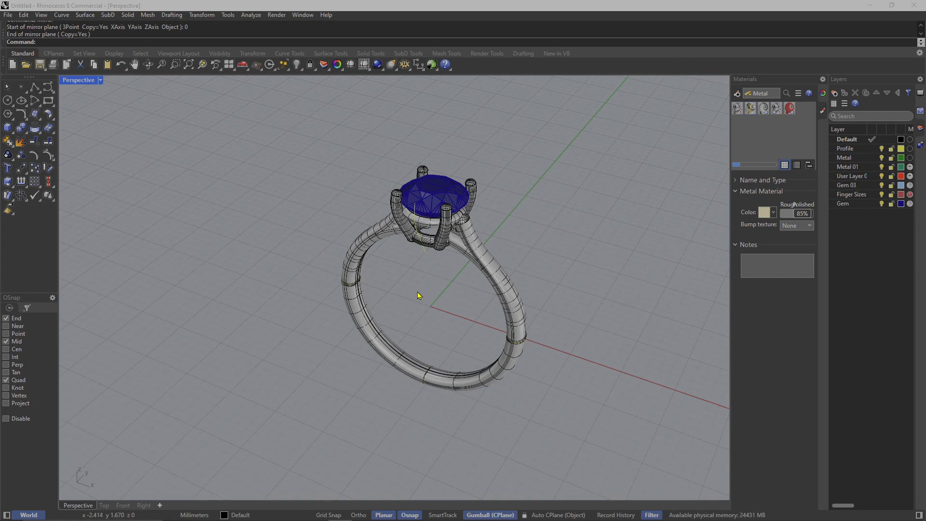
{"action": "right_click_drag", "start_coordinate": [424, 289], "coordinate": [416, 255]}
{"action": "scroll", "coordinate": [398, 263], "scroll_direction": "down", "scroll_amount": 6}
{"action": "scroll", "coordinate": [361, 238], "scroll_direction": "up", "scroll_amount": 4}
{"action": "scroll", "coordinate": [340, 270], "scroll_direction": "down", "scroll_amount": 6}
{"action": "right_click_drag", "start_coordinate": [338, 278], "coordinate": [431, 333]}
{"action": "scroll", "coordinate": [338, 281], "scroll_direction": "up", "scroll_amount": 6}
{"action": "scroll", "coordinate": [338, 280], "scroll_direction": "down", "scroll_amount": 5}
{"action": "scroll", "coordinate": [399, 318], "scroll_direction": "up", "scroll_amount": 4}
{"action": "scroll", "coordinate": [453, 323], "scroll_direction": "down", "scroll_amount": 6}
{"action": "scroll", "coordinate": [429, 337], "scroll_direction": "up", "scroll_amount": 6}
{"action": "scroll", "coordinate": [392, 331], "scroll_direction": "down", "scroll_amount": 3}
{"action": "scroll", "coordinate": [398, 347], "scroll_direction": "up", "scroll_amount": 3}
{"action": "scroll", "coordinate": [431, 332], "scroll_direction": "down", "scroll_amount": 2}
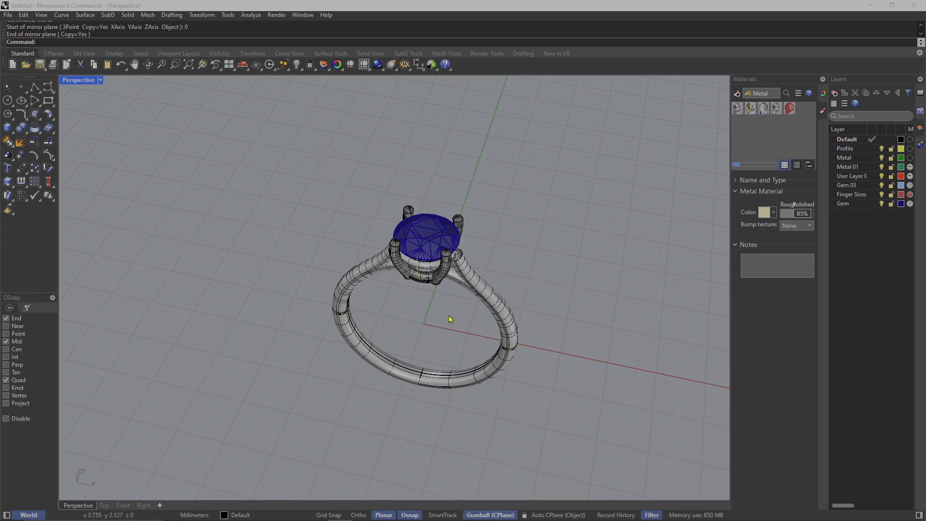
{"action": "scroll", "coordinate": [439, 326], "scroll_direction": "up", "scroll_amount": 3}
{"action": "right_click_drag", "start_coordinate": [438, 327], "coordinate": [411, 355]}
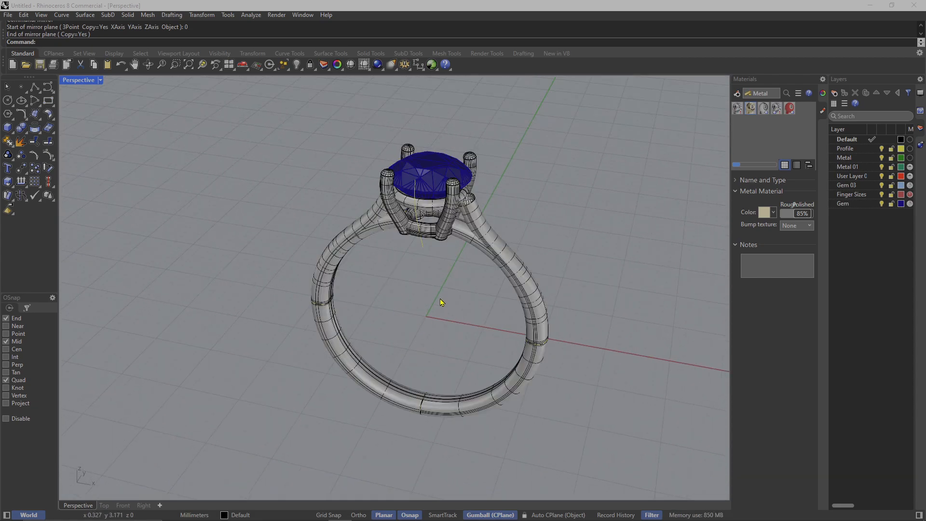
{"action": "right_click_drag", "start_coordinate": [442, 302], "coordinate": [438, 336]}
{"action": "scroll", "coordinate": [403, 278], "scroll_direction": "up", "scroll_amount": 5}
{"action": "scroll", "coordinate": [403, 278], "scroll_direction": "down", "scroll_amount": 5}
{"action": "scroll", "coordinate": [438, 336], "scroll_direction": "up", "scroll_amount": 4}
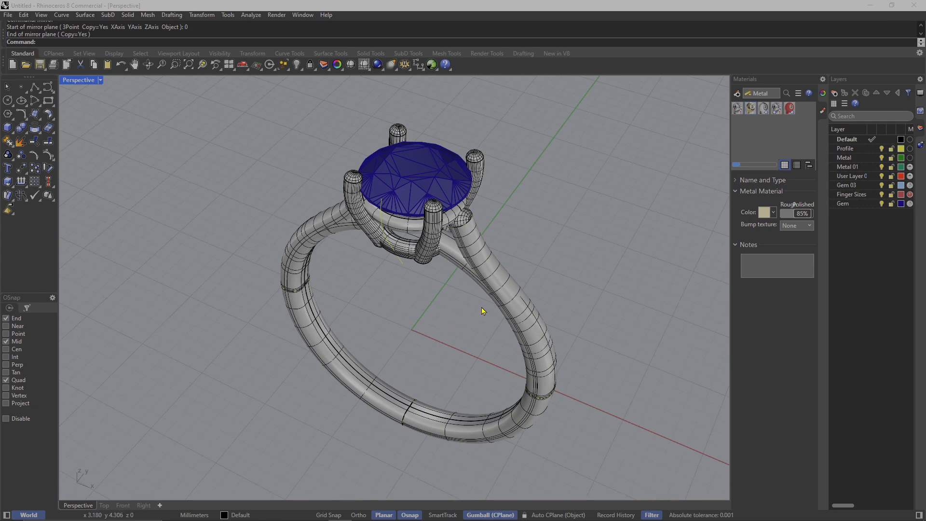
{"action": "mouse_move", "coordinate": [482, 311]}
{"action": "right_mouse_down"}
{"action": "mouse_move", "coordinate": [507, 306]}
{"action": "mouse_move", "coordinate": [464, 312]}
{"action": "right_mouse_up"}
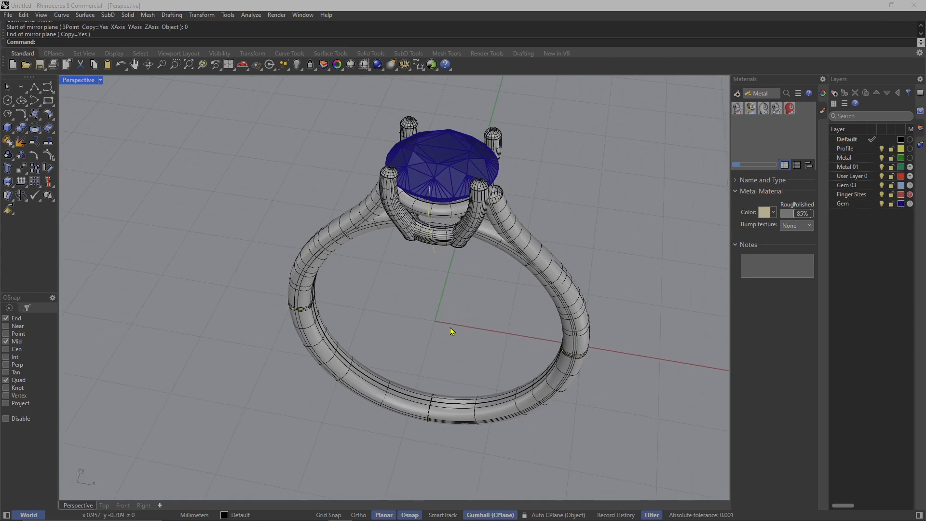